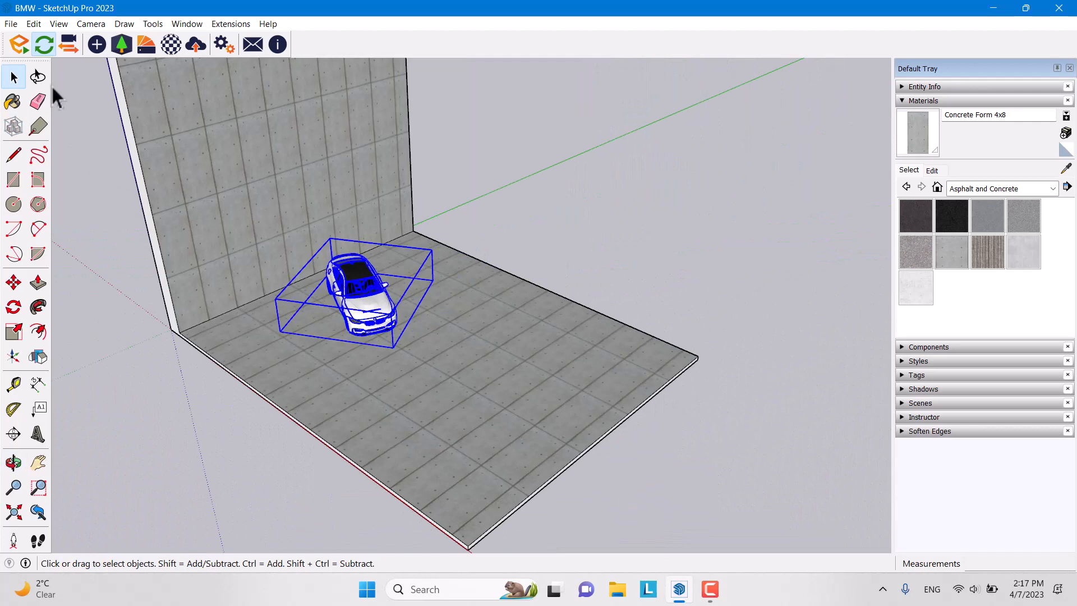
Step: Turn off Profiles in the Edge Style settings to hide the model's profile edges
left_click(60, 24)
mouse_move(98, 202)
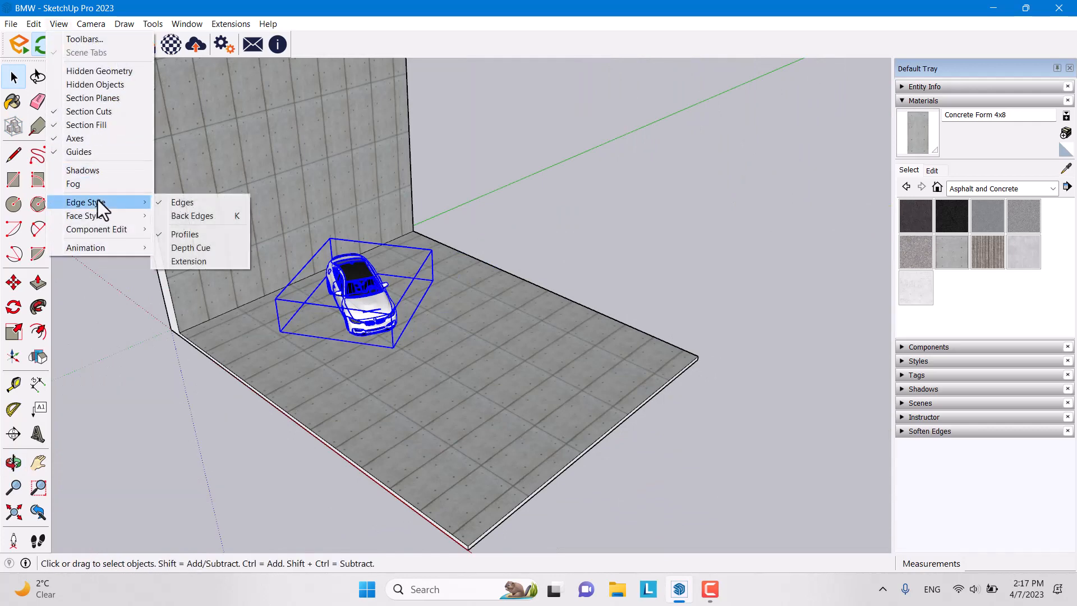
left_click(210, 232)
Step: Frame the car frontally with its floor and wall, then launch Enscape's live render
left_click(568, 192)
scroll(639, 247, "down", 3)
middle_click_drag(640, 247, 514, 256)
scroll(466, 298, "up", 8)
middle_click_drag(465, 299, 646, 189)
scroll(433, 202, "up", 5)
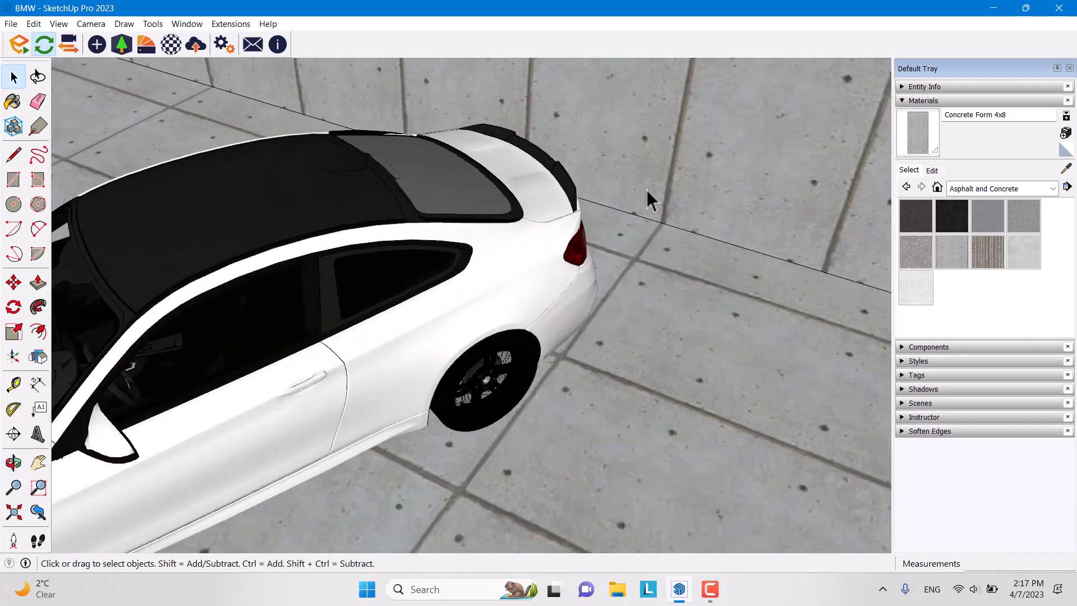
scroll(647, 189, "down", 10)
middle_click_drag(526, 328, 665, 236)
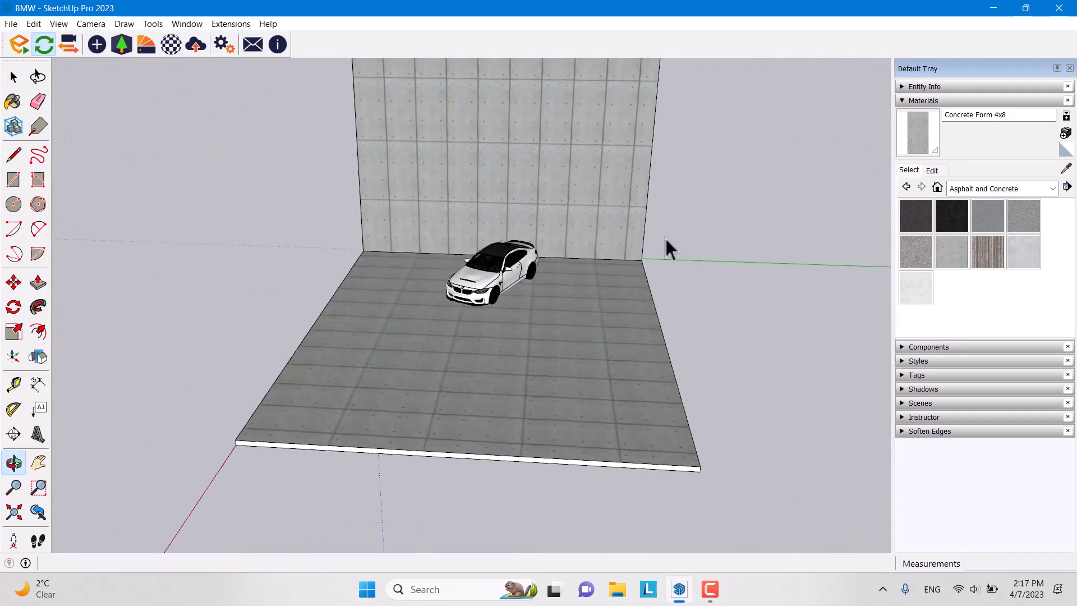
left_click(14, 48)
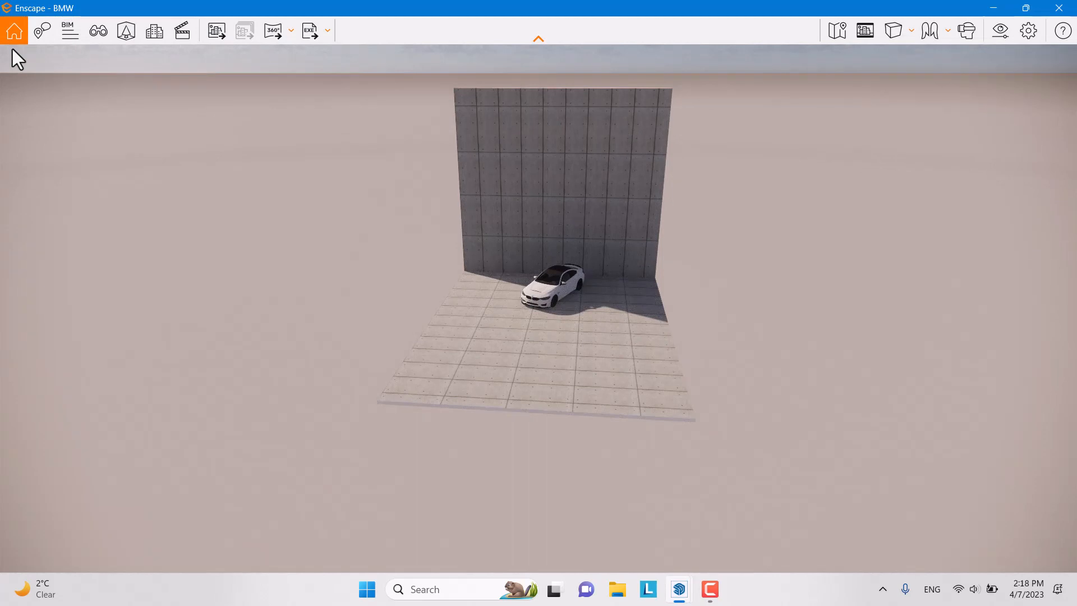
Step: Fly to eye level facing the car and wall, with the safe render frame shown
left_click_drag(498, 195, 502, 155)
key("w")
key("w")
key("w")
key("space")
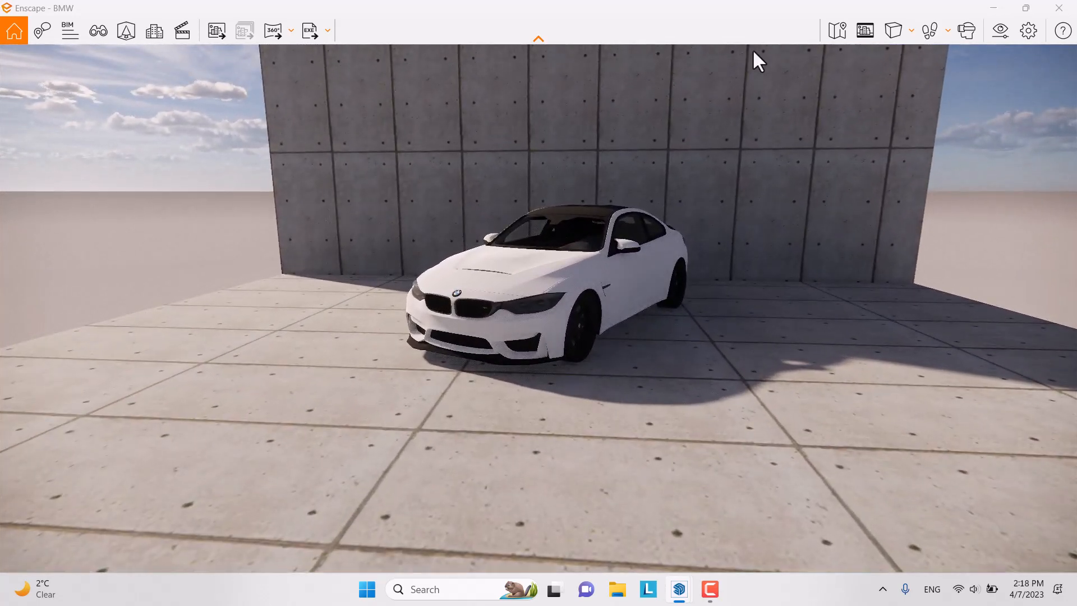
left_click(867, 31)
left_click_drag(485, 418, 870, 150)
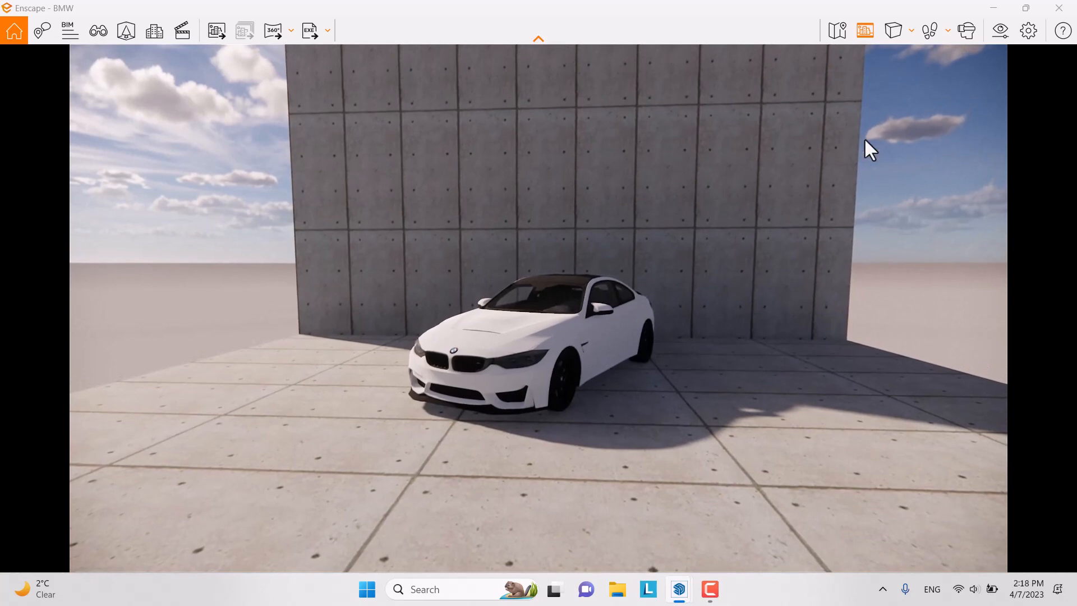
left_click(999, 34)
Step: Set a Custom output resolution of width 1440 and height 2560, then close Visual Settings
left_click(527, 73)
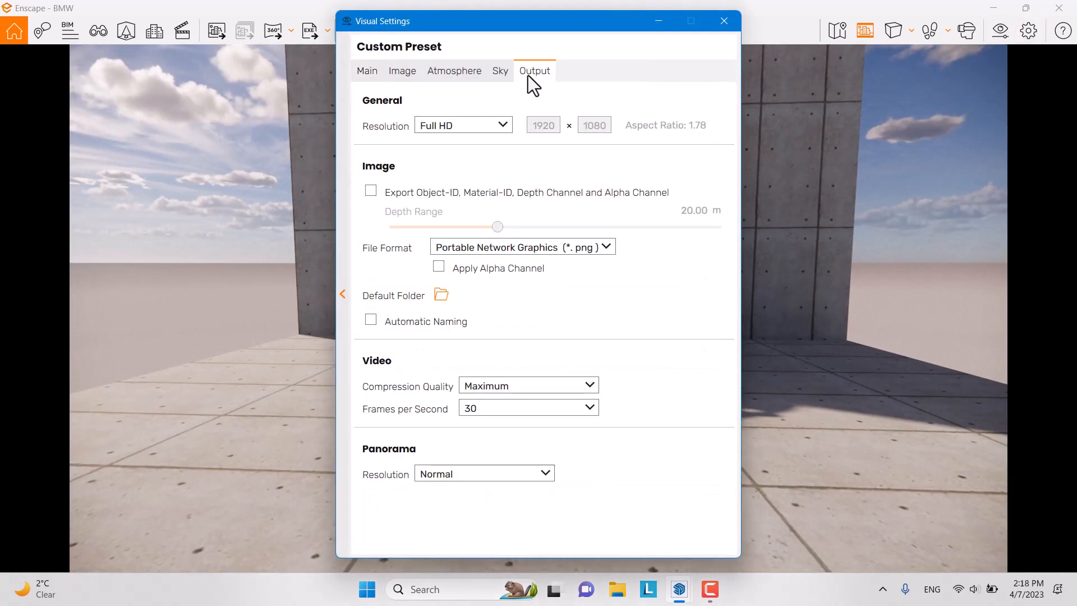
left_click(502, 122)
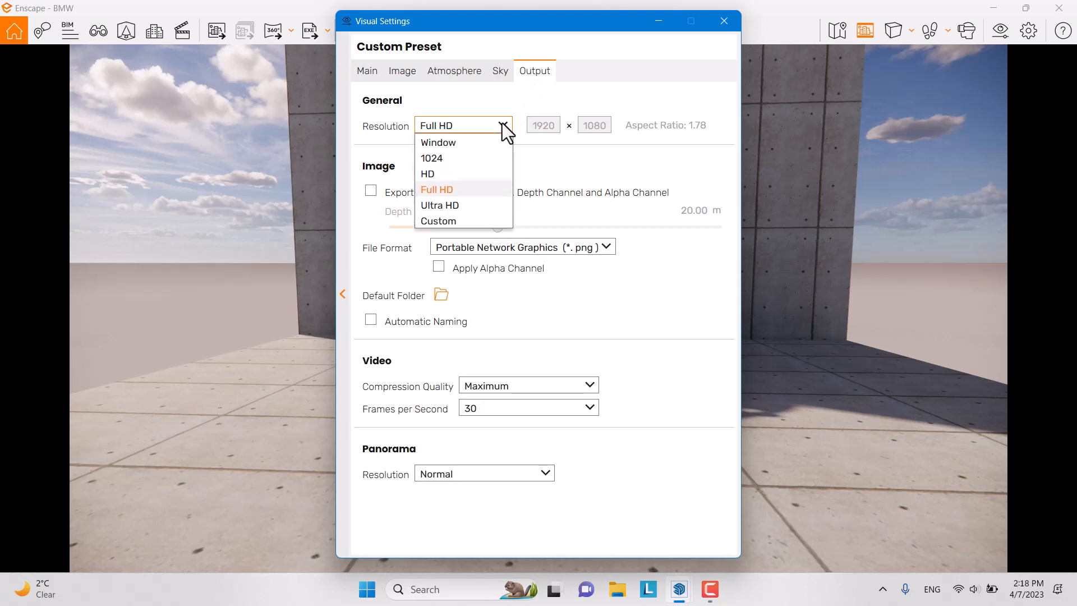
left_click(424, 221)
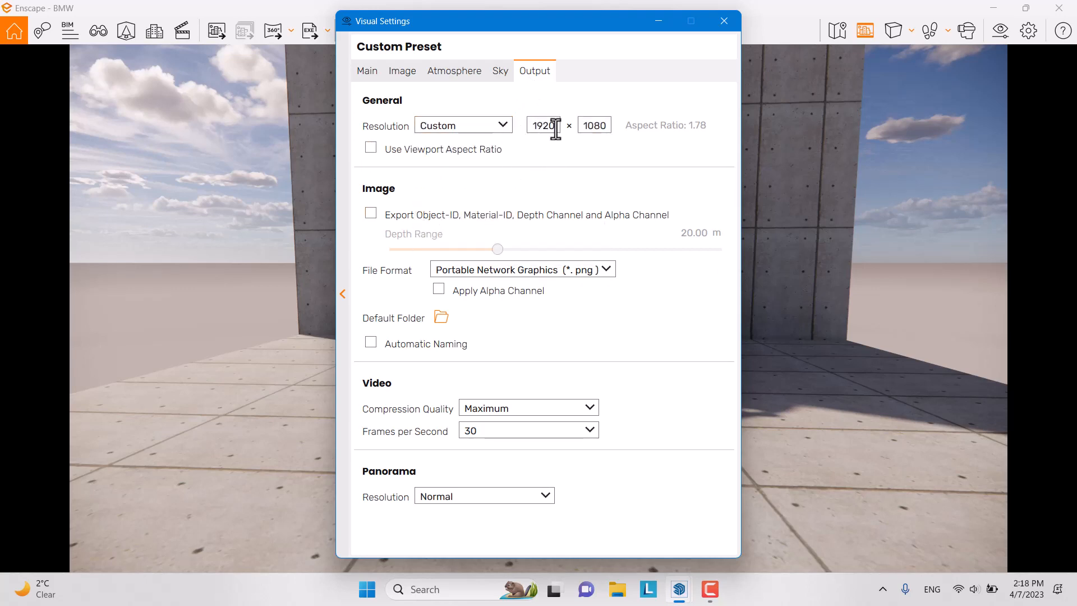
left_click(503, 125)
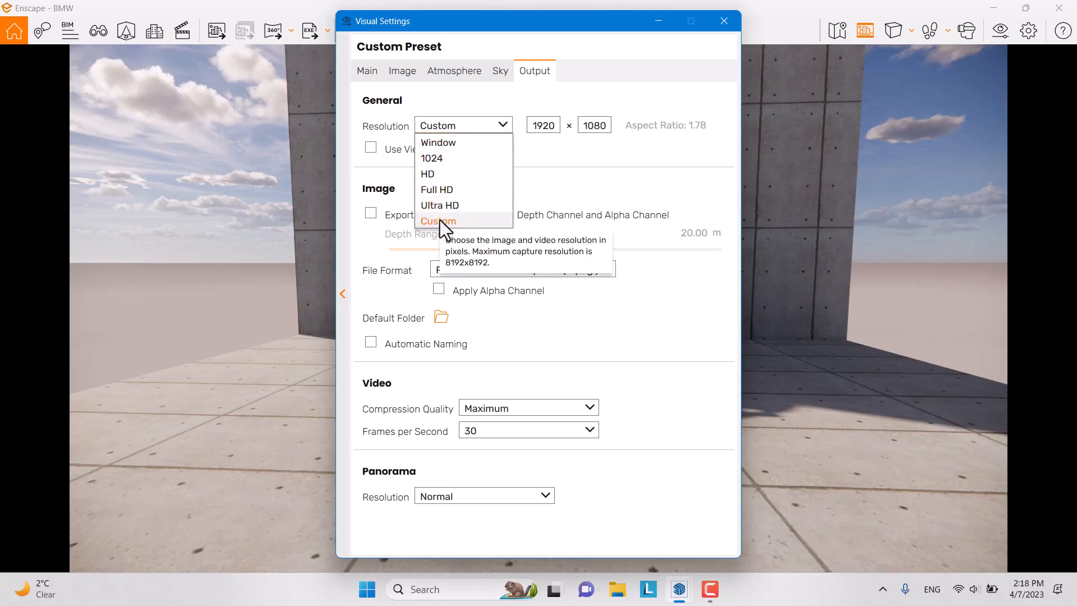
left_click(554, 125)
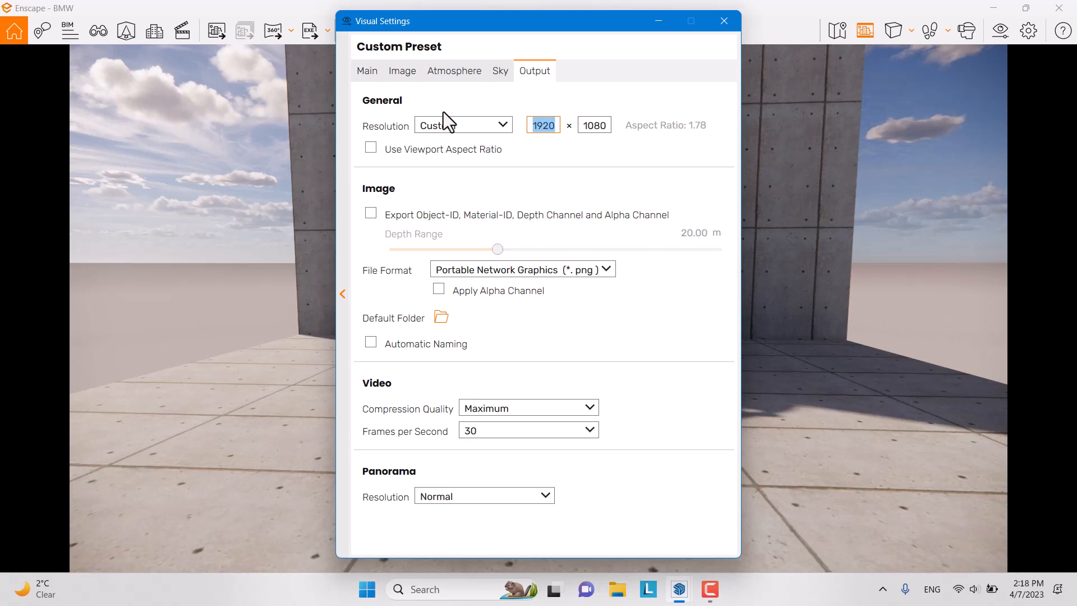
type("114")
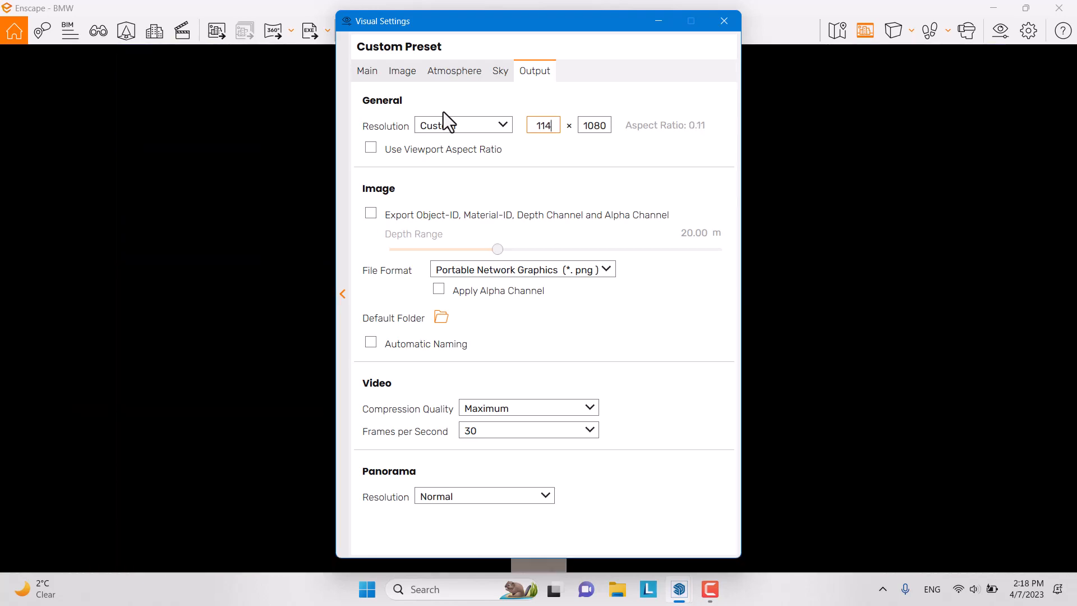
key("BackSpace")
key("BackSpace")
type("440")
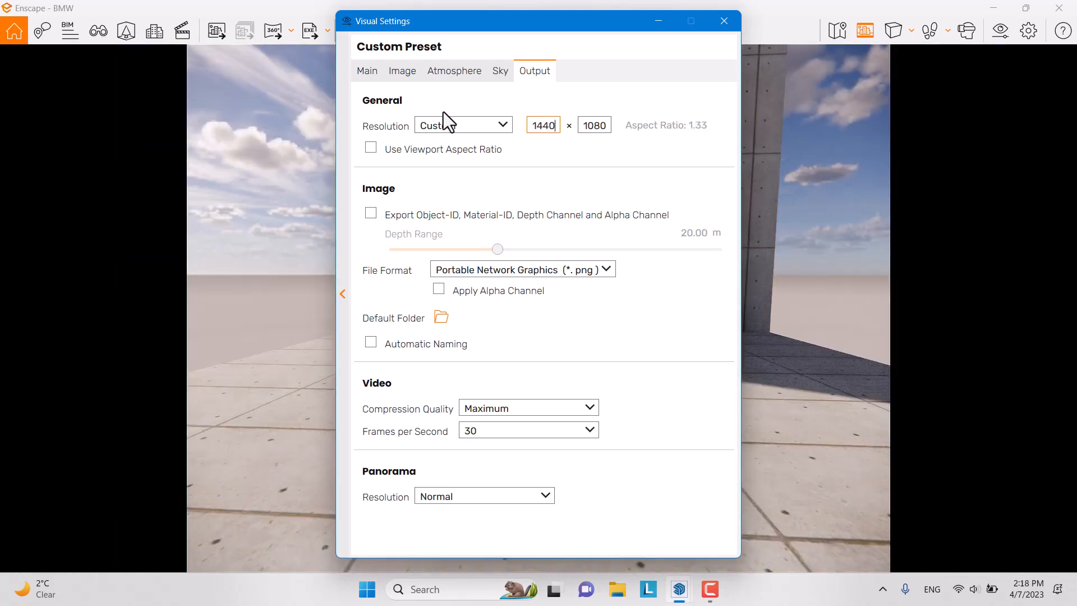
double_click(603, 125)
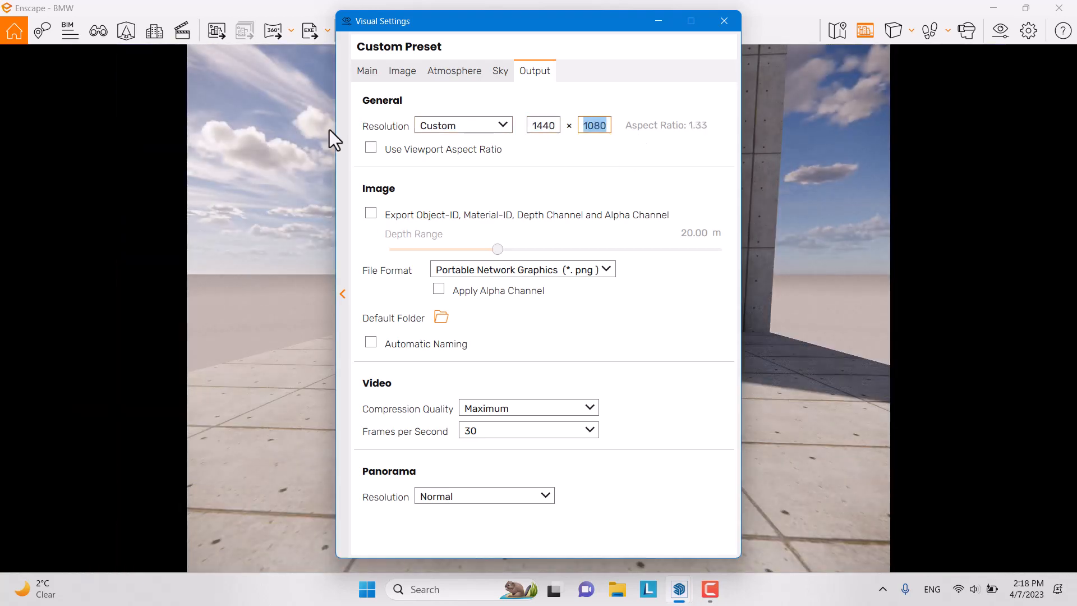
type("2560")
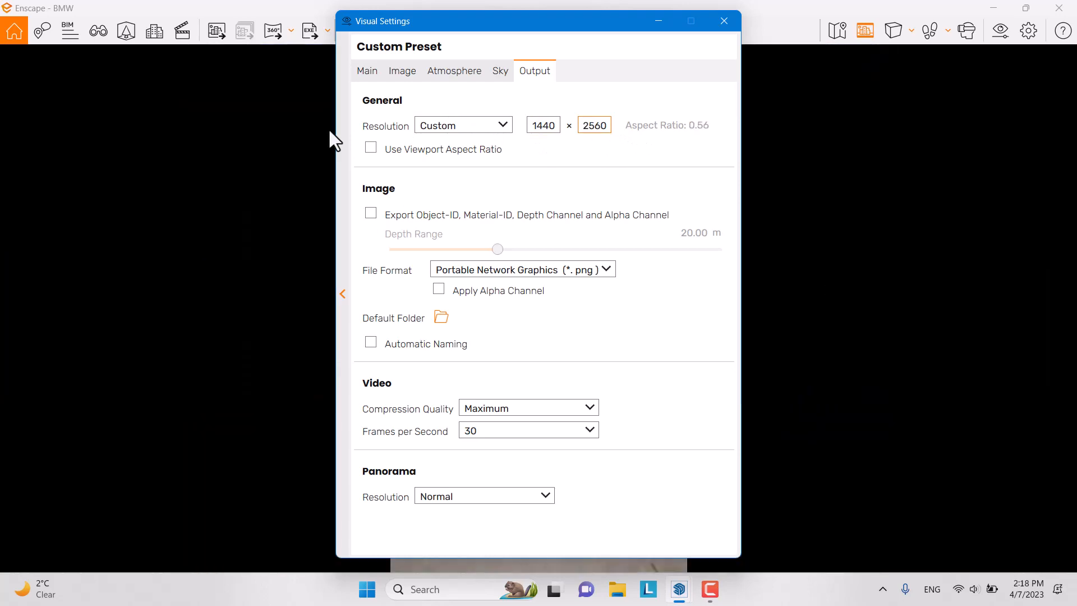
left_click(724, 21)
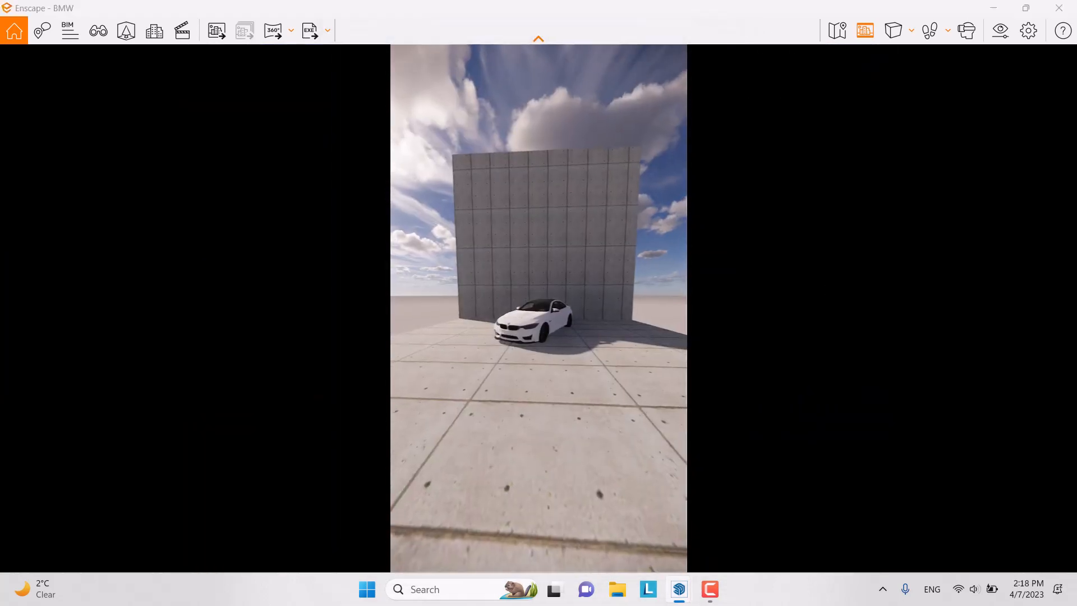
Step: Fly and orbit the camera so the car sits at the wall's foot in the portrait frame
key("w")
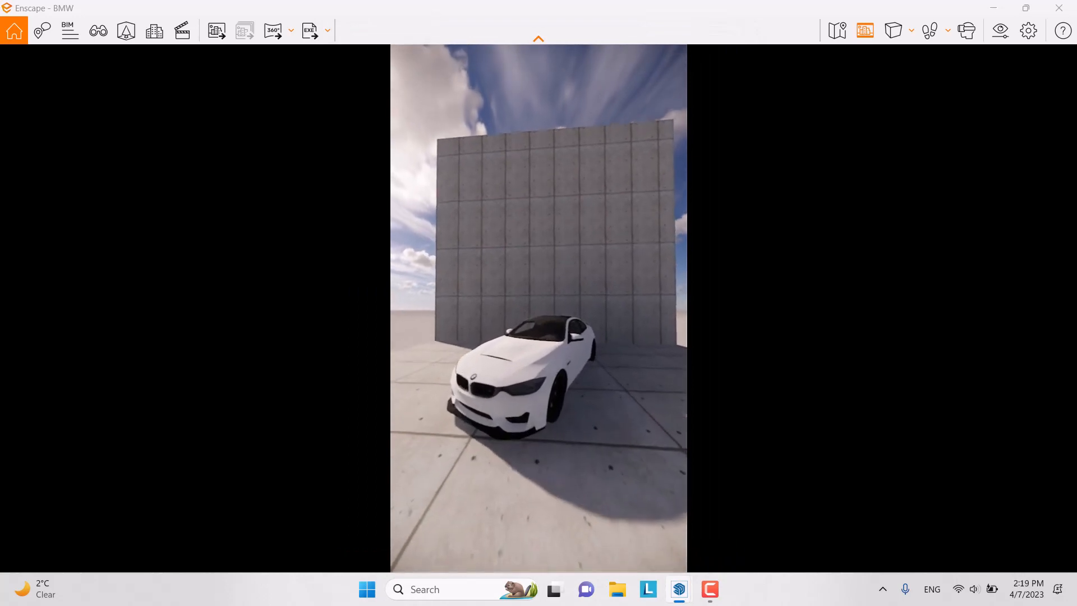
key("a")
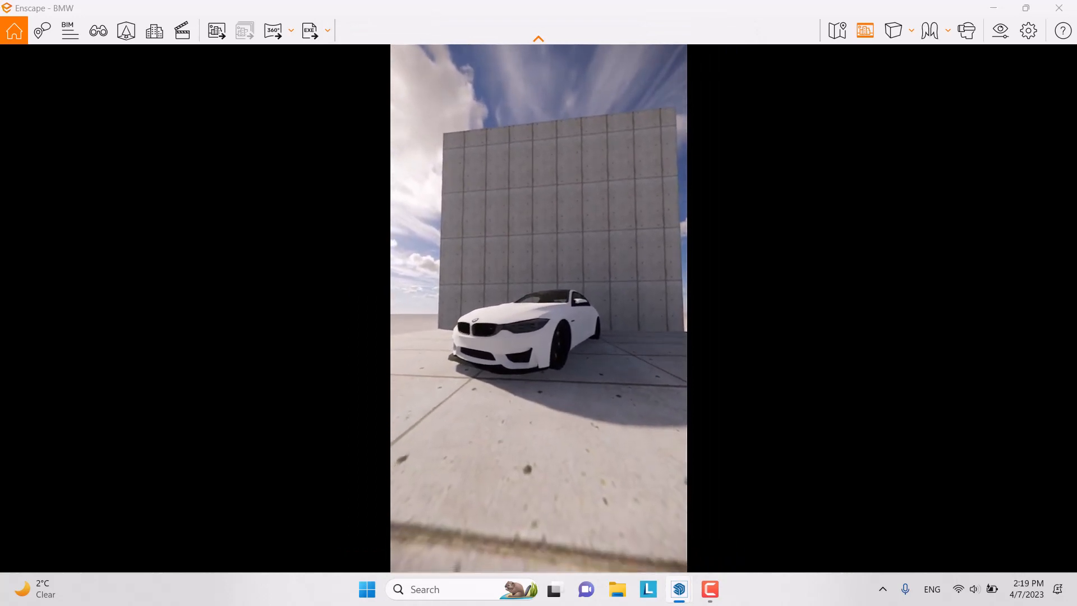
key("a")
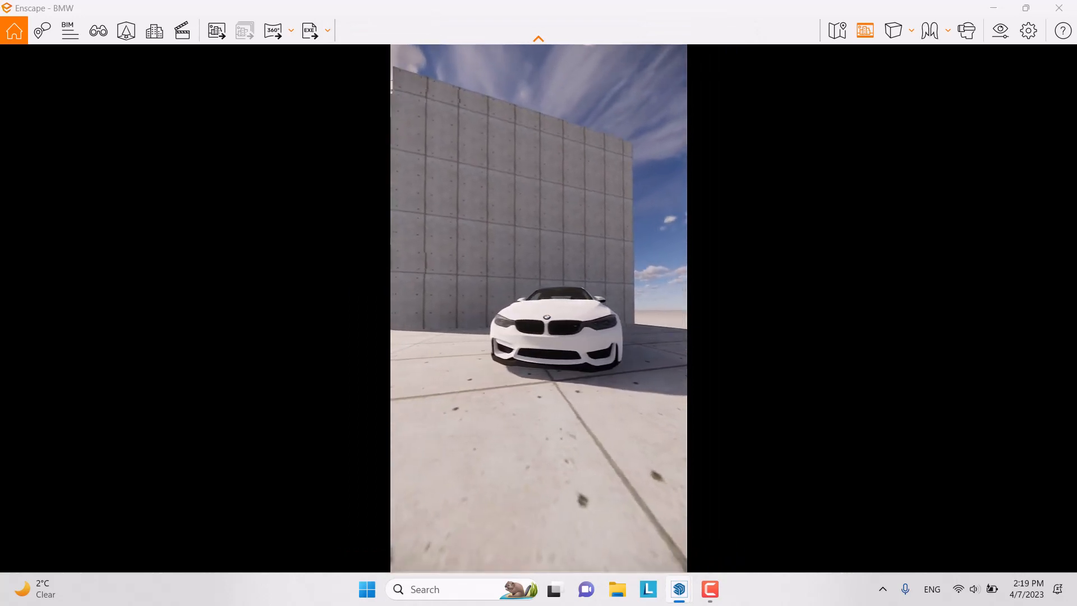
key("d")
key("s")
key("d")
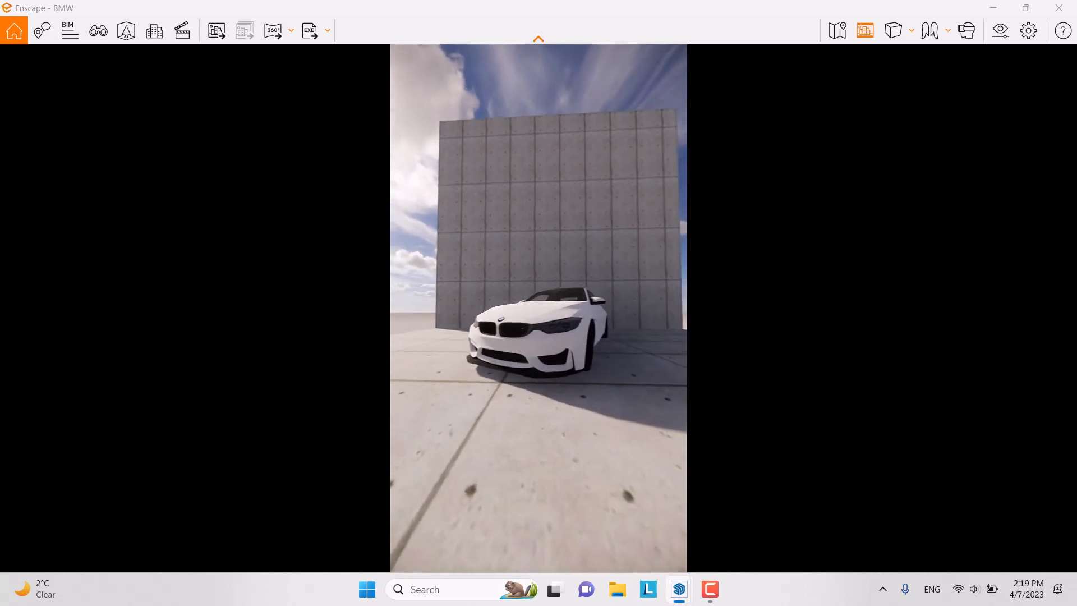
key("a")
key("w")
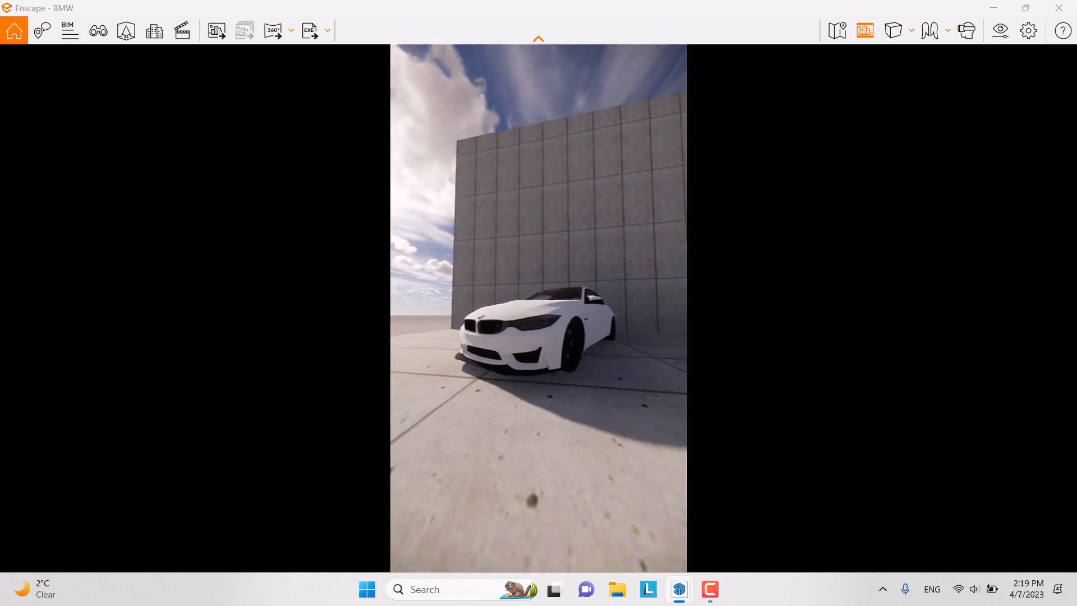
right_click_drag(493, 318, 539, 318)
scroll(512, 318, "up", 4)
scroll(539, 318, "down", 3)
key("space")
key("space")
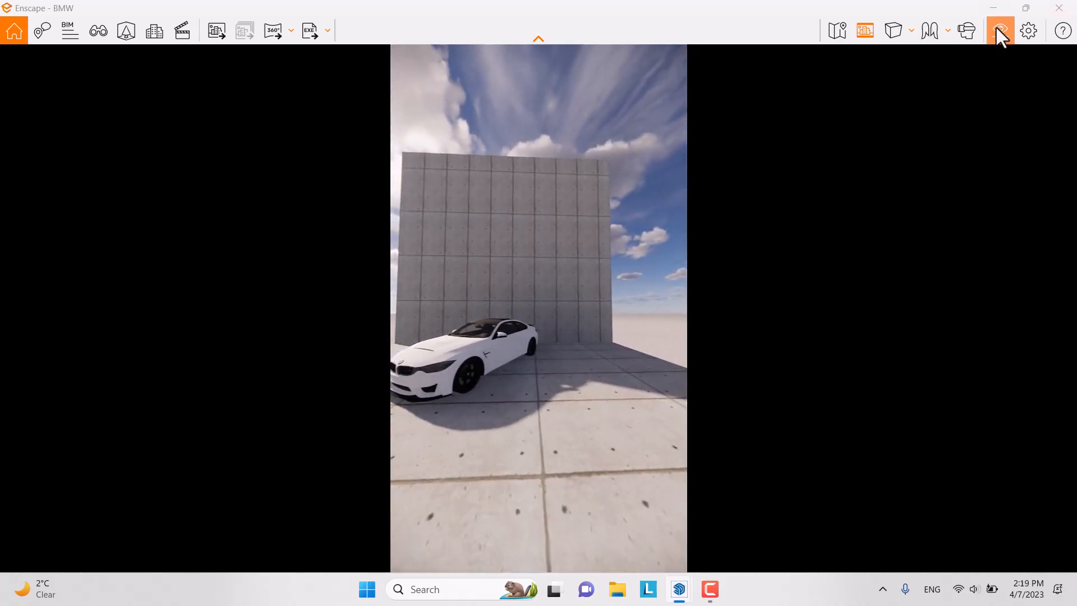
Step: Change the output resolution to Ultra HD
left_click(996, 28)
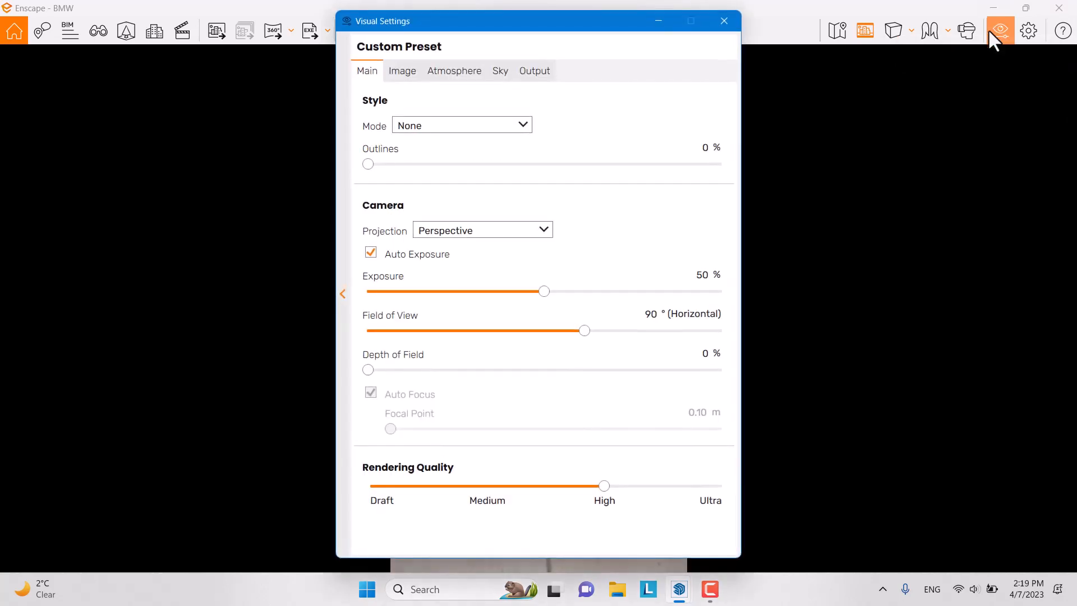
left_click(535, 78)
left_click(499, 125)
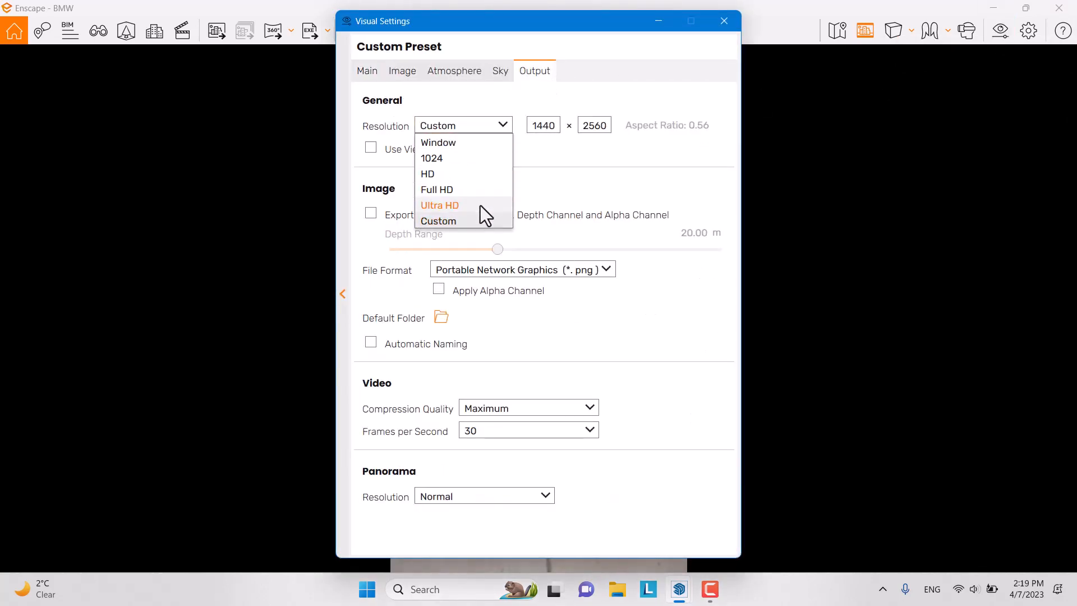
left_click(480, 206)
left_click(724, 20)
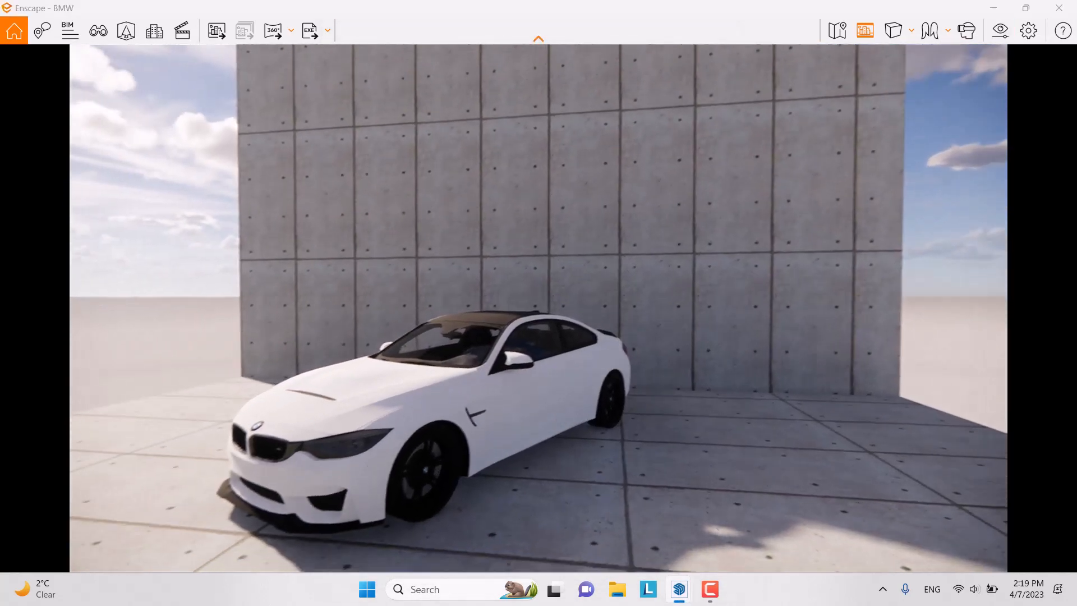
Step: Reframe the car's front and advance the time of day until the wall is sunlit
right_click_drag(539, 309, 572, 267)
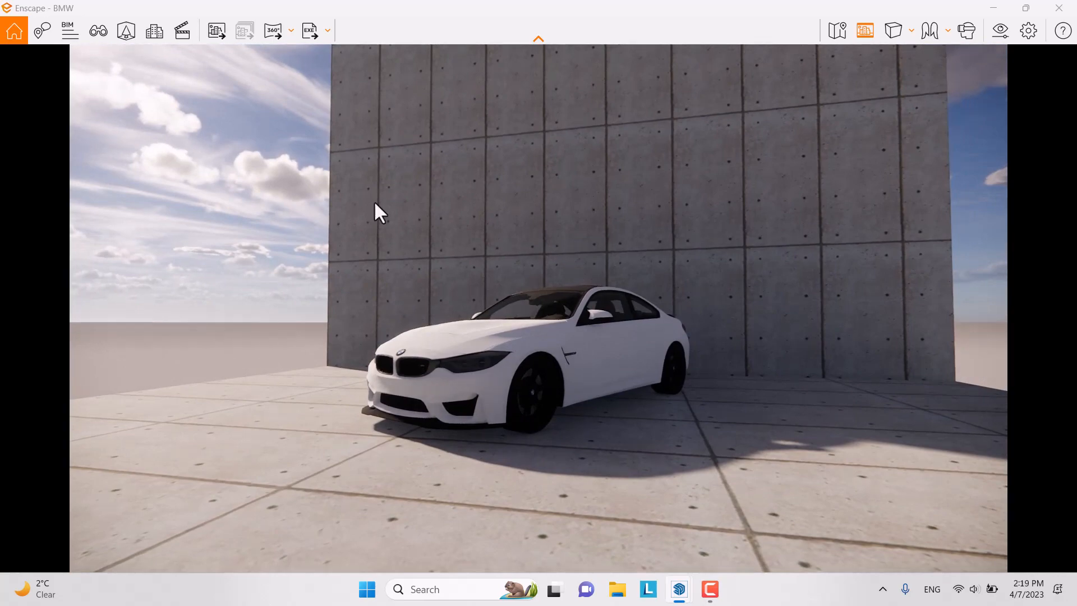
key("i")
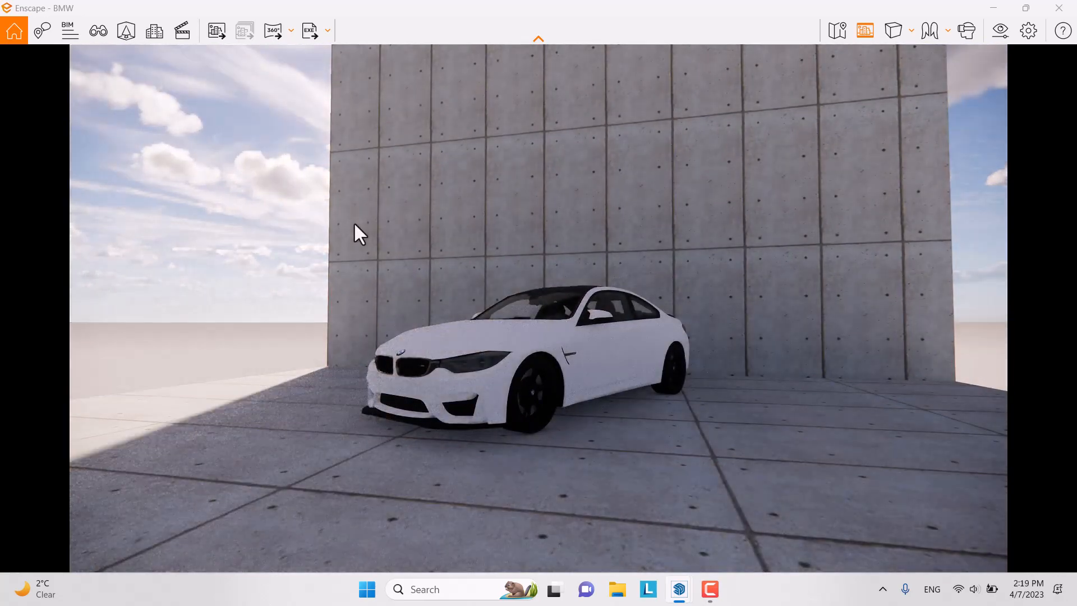
key("i")
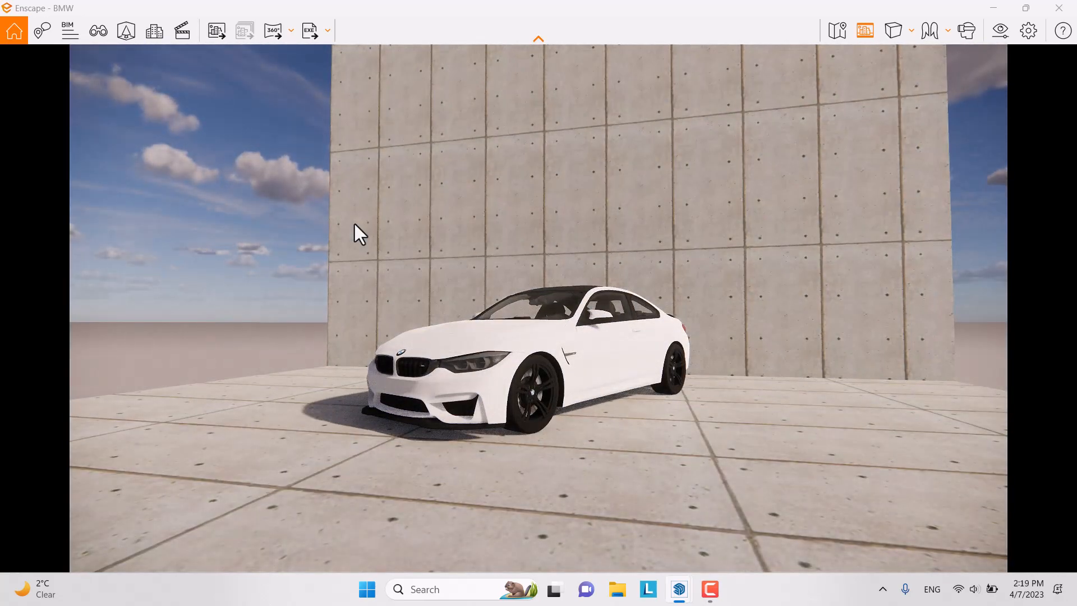
key("i")
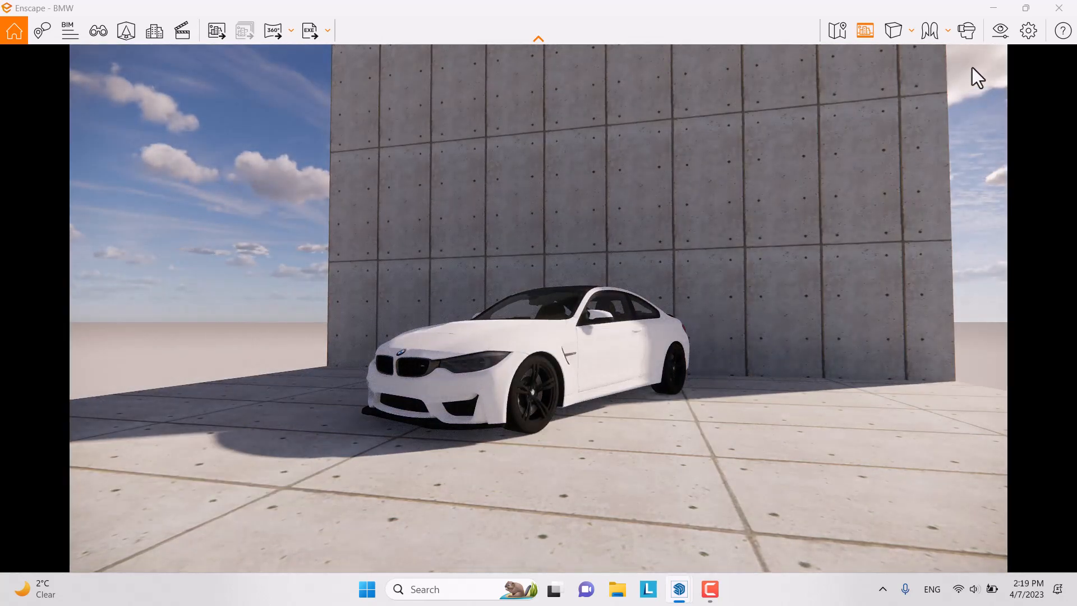
Step: Raise cloud density, variety and cirrus to 100% and contrails to 30
left_click(1000, 31)
left_click(501, 72)
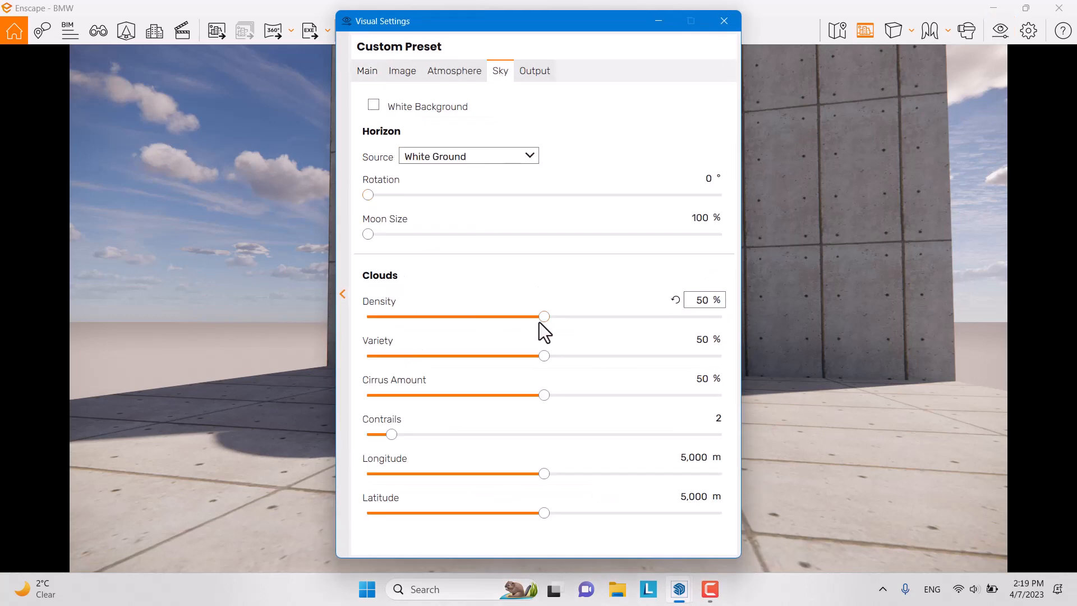
left_click_drag(544, 316, 801, 324)
left_click_drag(546, 357, 879, 358)
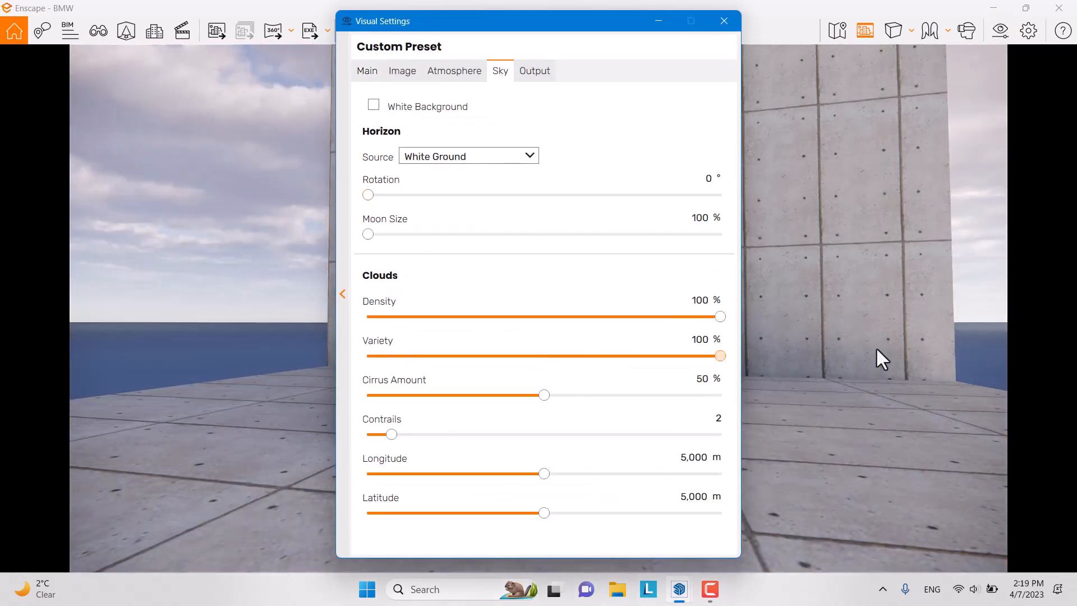
left_click_drag(544, 394, 810, 371)
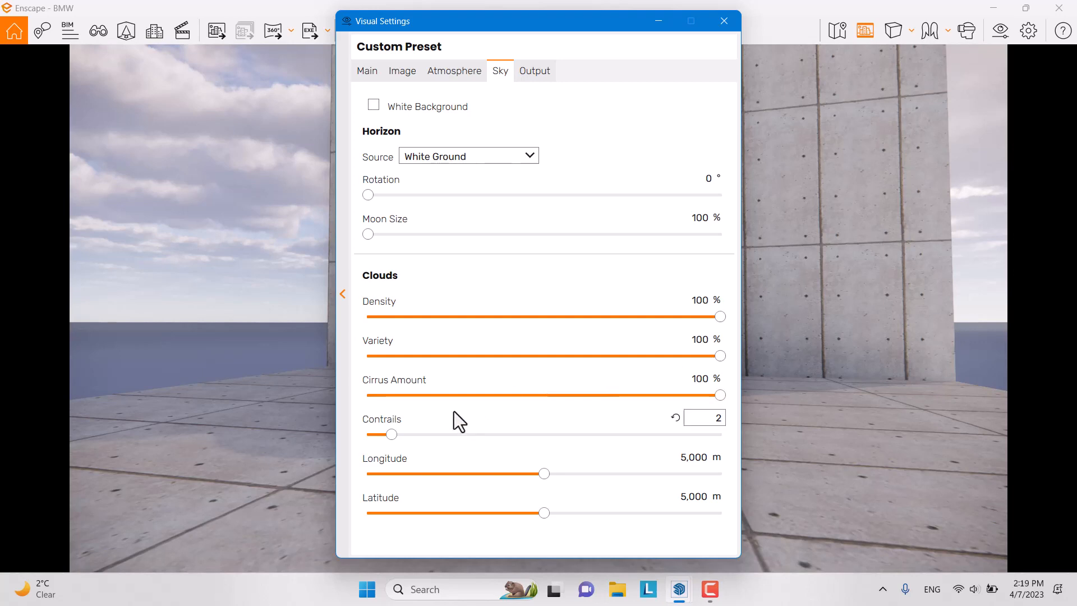
left_click_drag(392, 434, 944, 445)
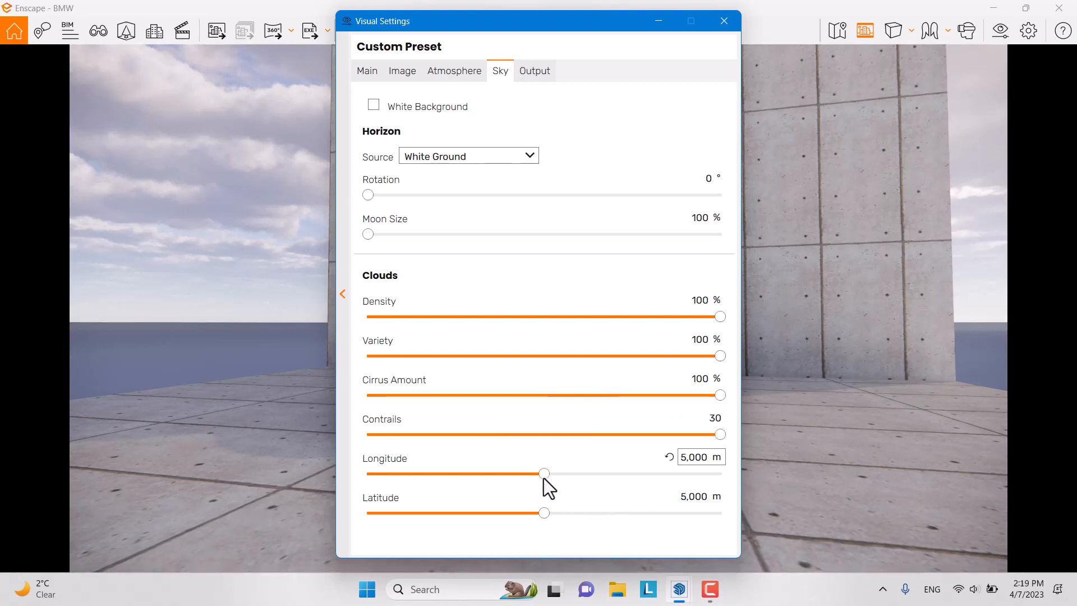
Step: Set cloud longitude to 7,700 m and latitude to 6,600 m
left_click_drag(544, 475, 469, 479)
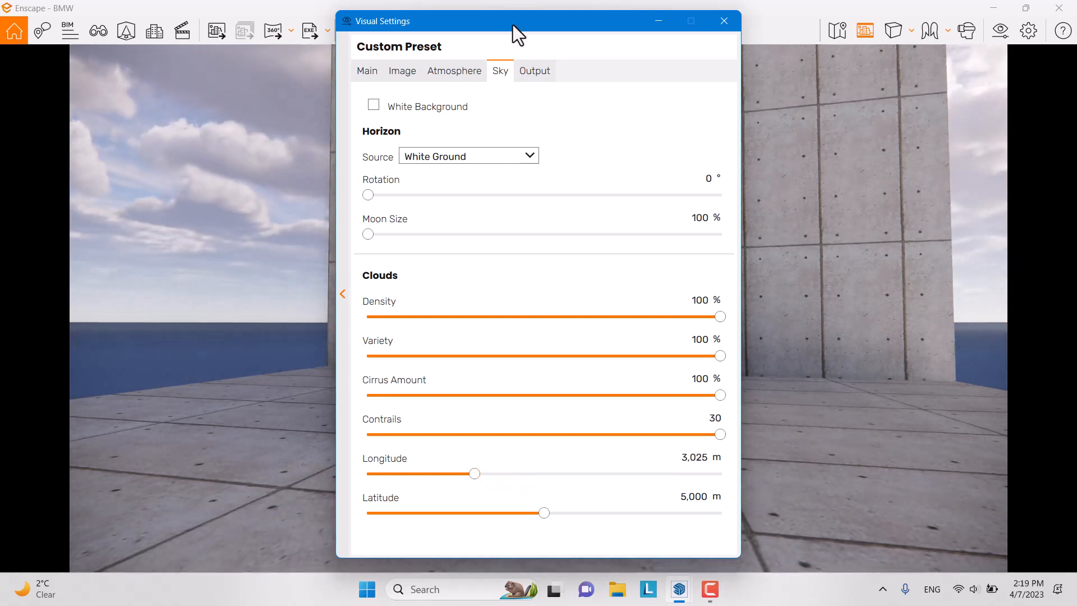
left_click_drag(513, 25, 204, 32)
left_click_drag(166, 478, 318, 495)
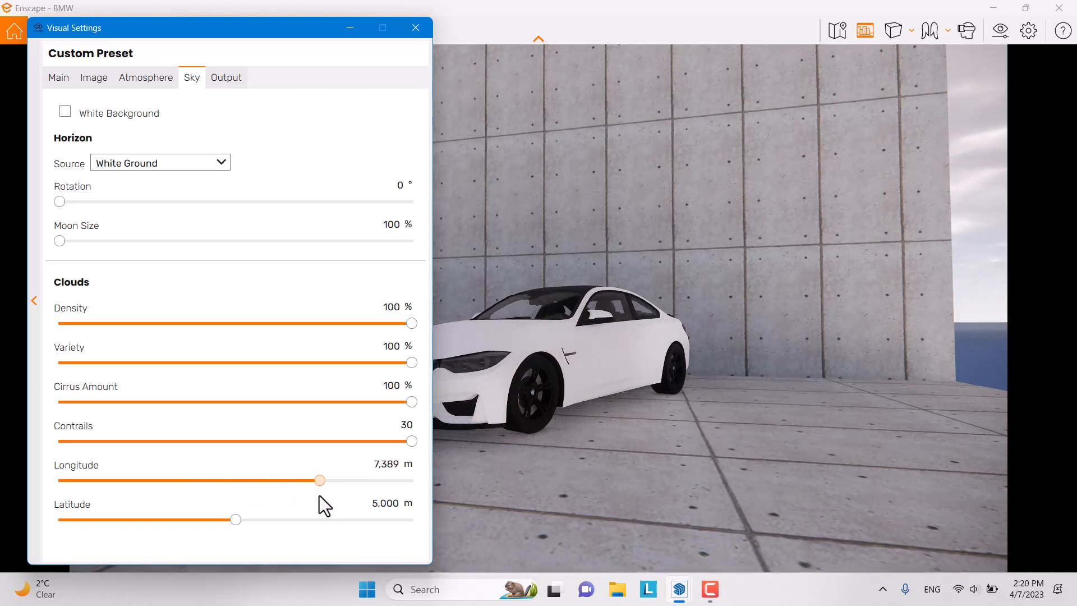
left_click(389, 465)
type("7,70")
type("00")
left_click(391, 503)
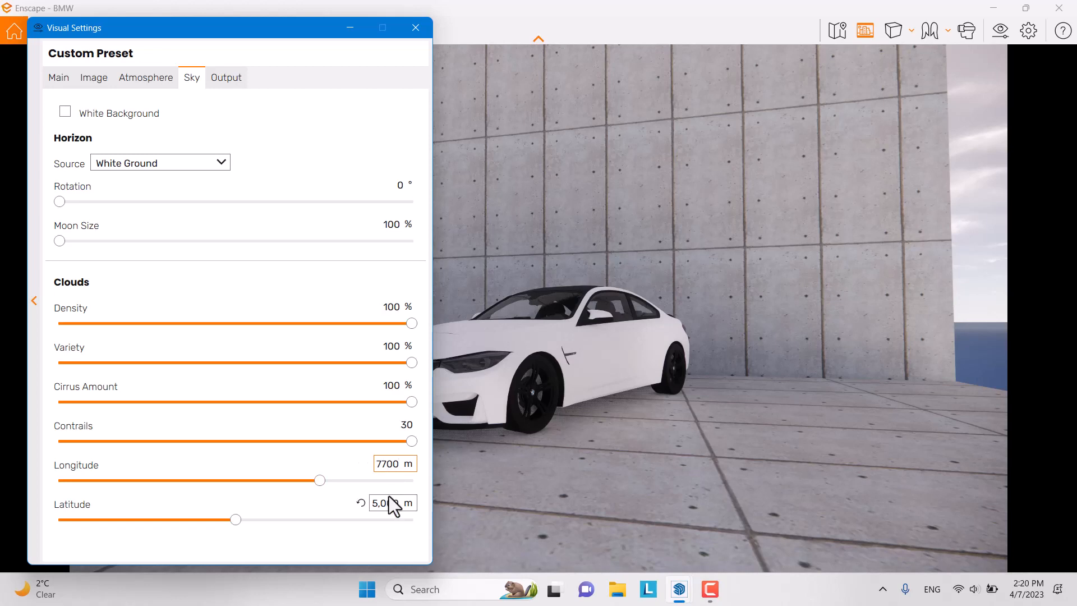
type("6,600")
key("Return")
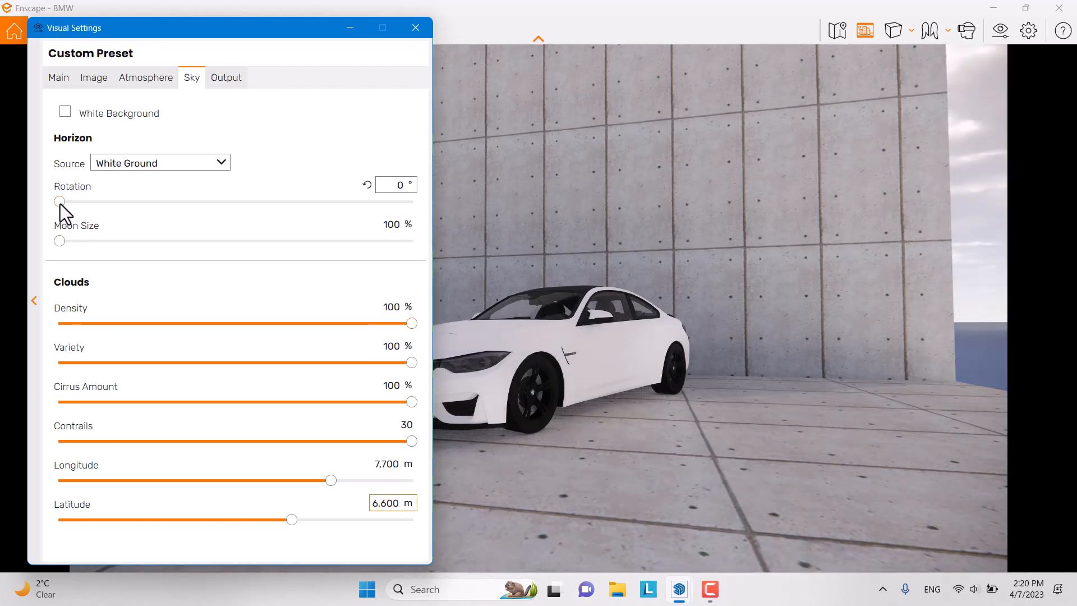
Step: Switch the horizon source to White Cubes and check the new horizon
left_click_drag(60, 203, 104, 203)
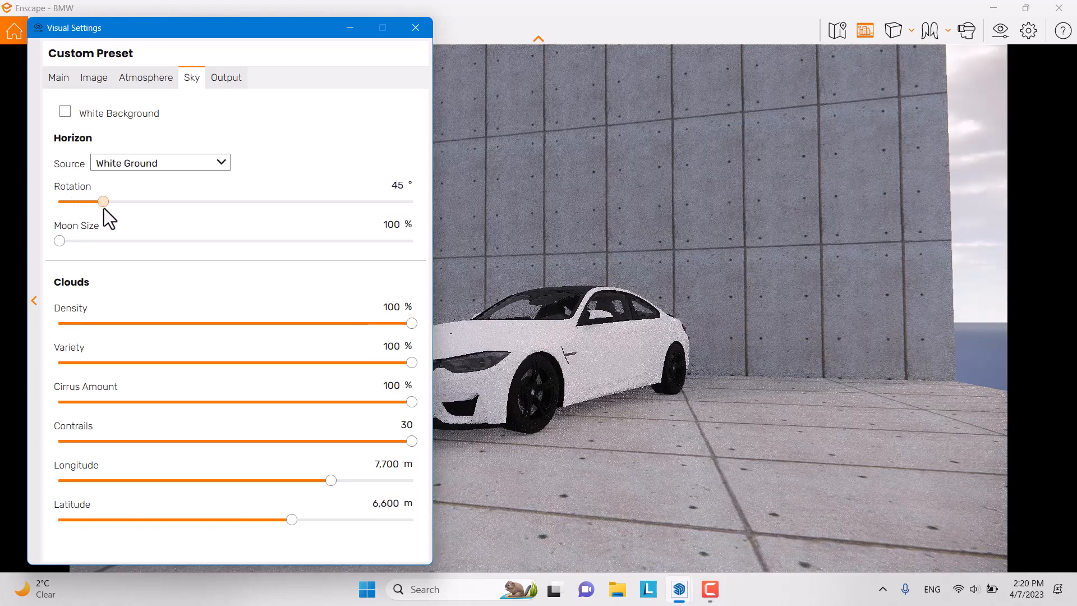
left_click(200, 158)
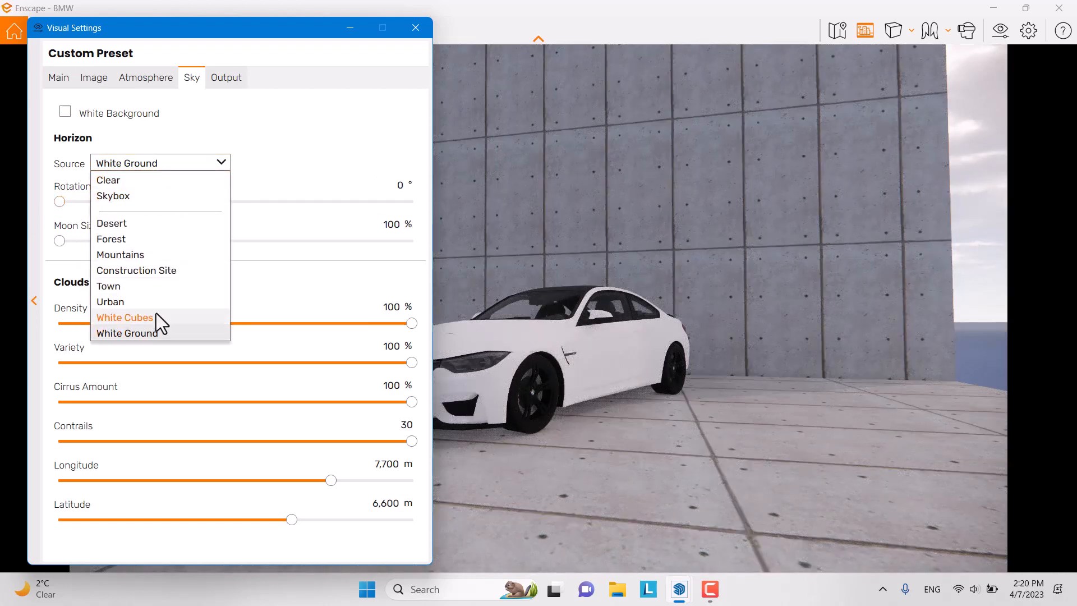
left_click(156, 317)
left_click_drag(712, 309, 779, 309)
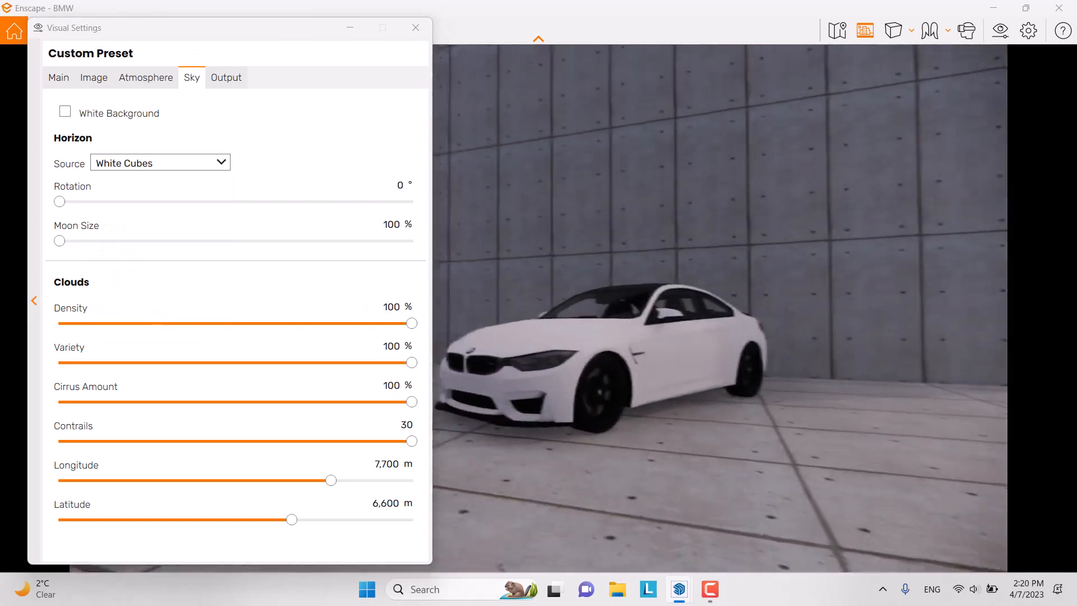
left_click(166, 82)
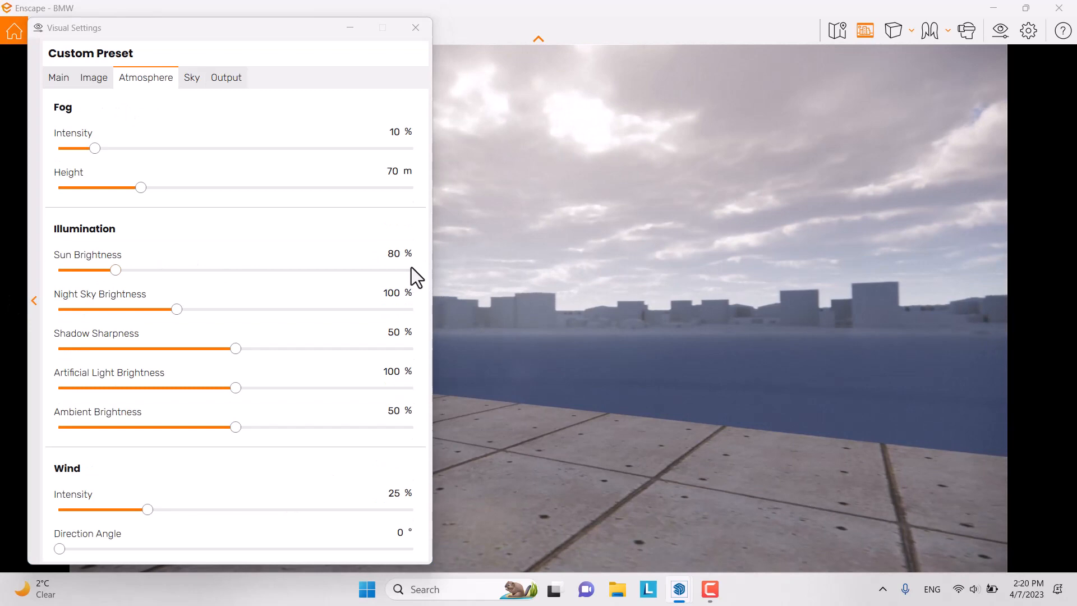
Step: Enter 40% sun brightness and 80% night sky brightness in the Atmosphere settings
left_click(397, 254)
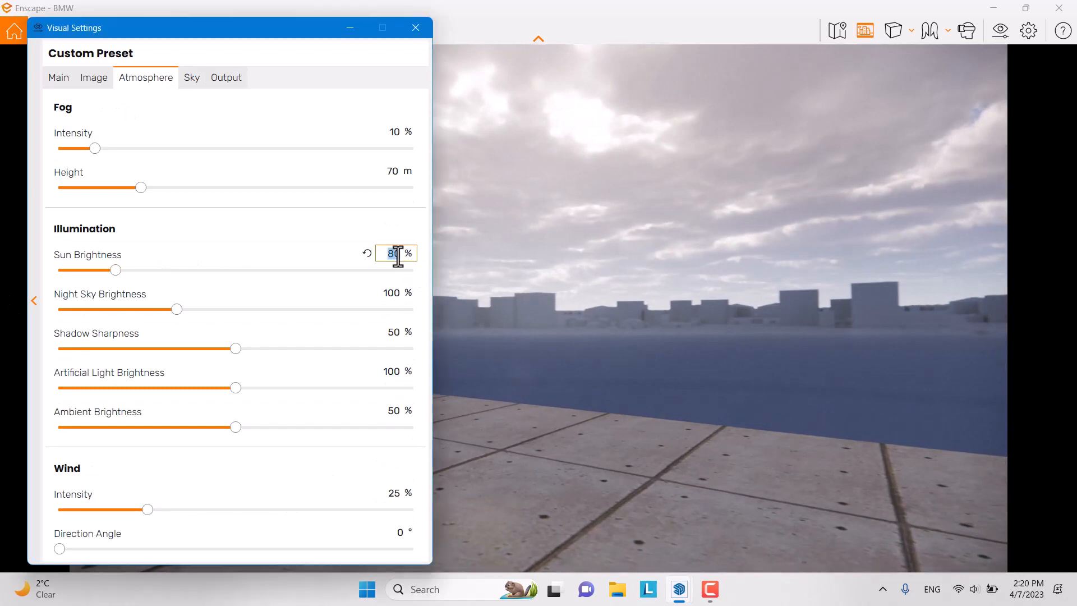
mouse_move(409, 294)
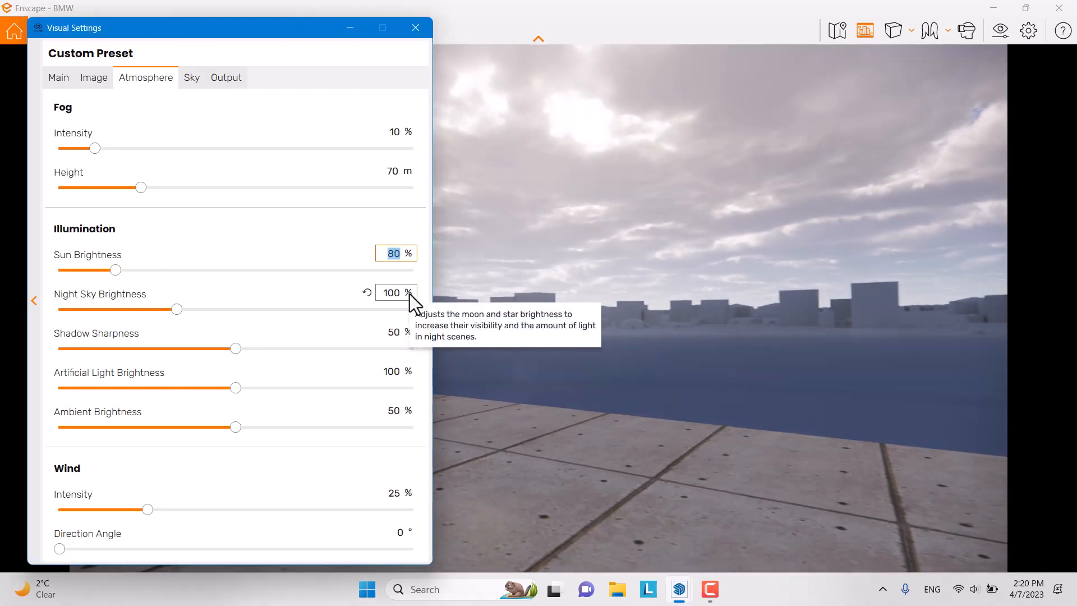
type("40")
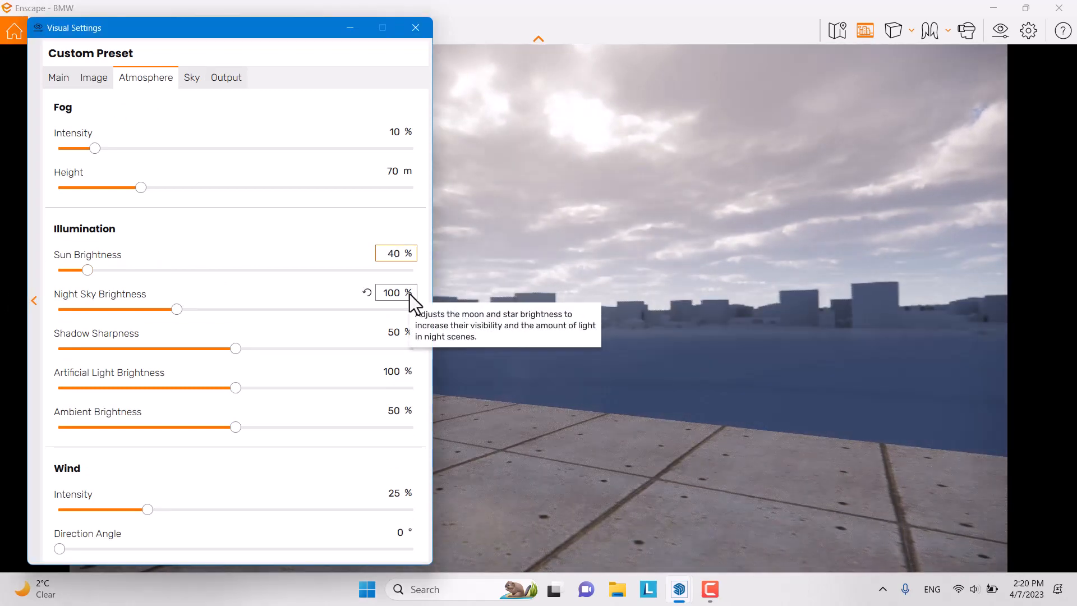
left_click(387, 293)
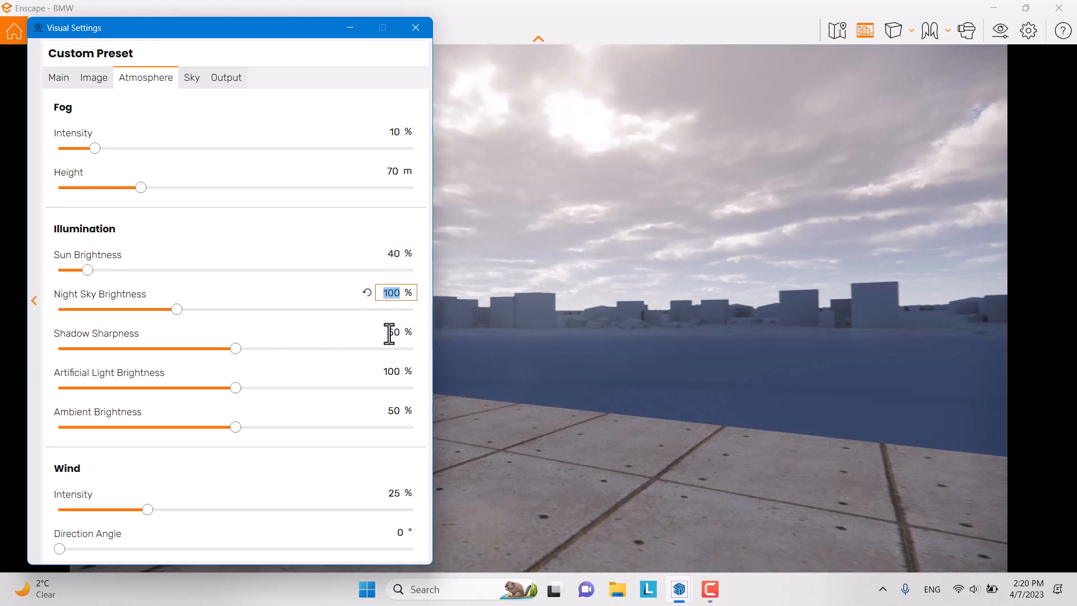
mouse_move(389, 371)
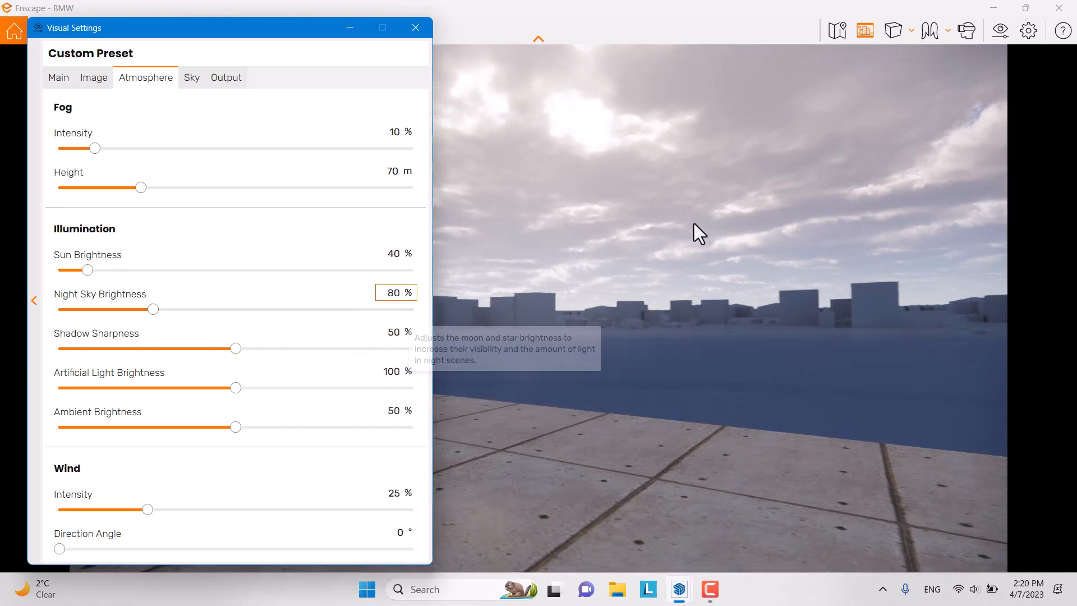
Step: Orbit the view back onto the wall and the car's front to check the lighting
left_click_drag(694, 224, 595, 227)
left_click_drag(814, 270, 757, 283)
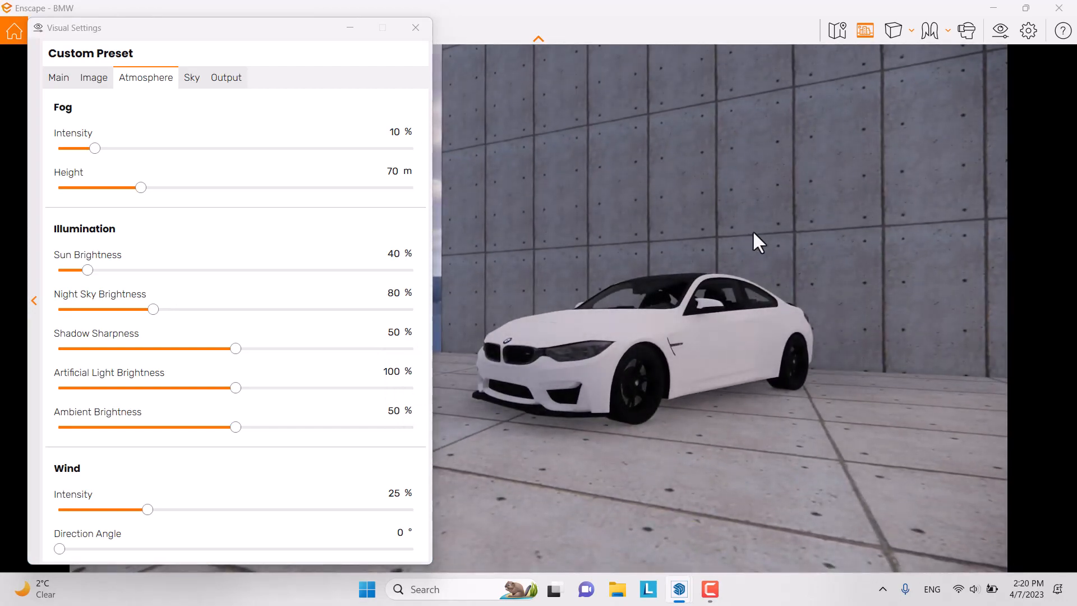
right_click_drag(752, 230, 690, 230, "shift")
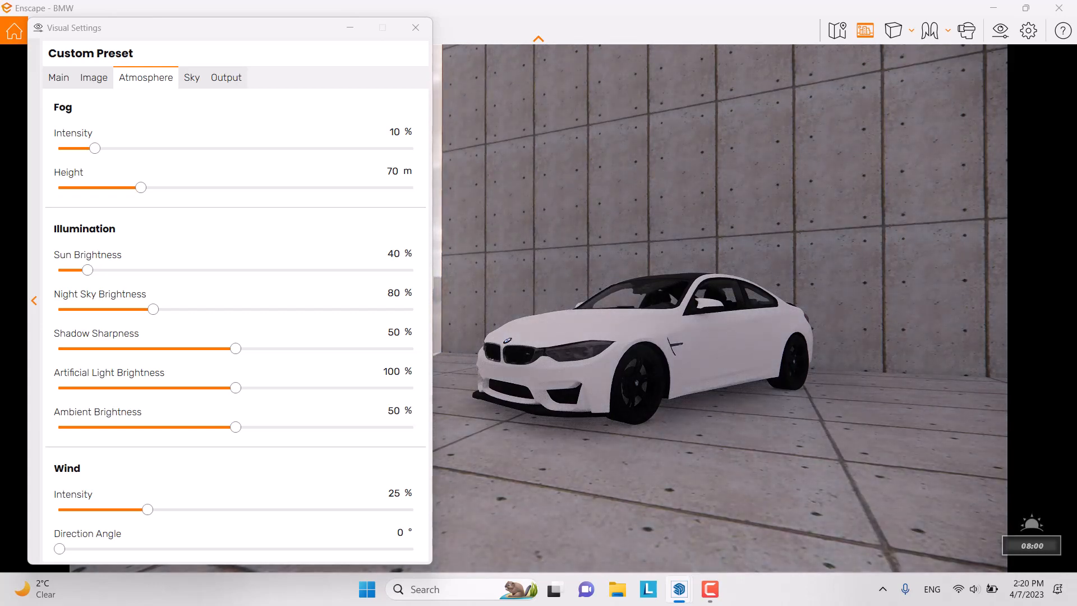
right_click_drag(731, 235, 805, 233)
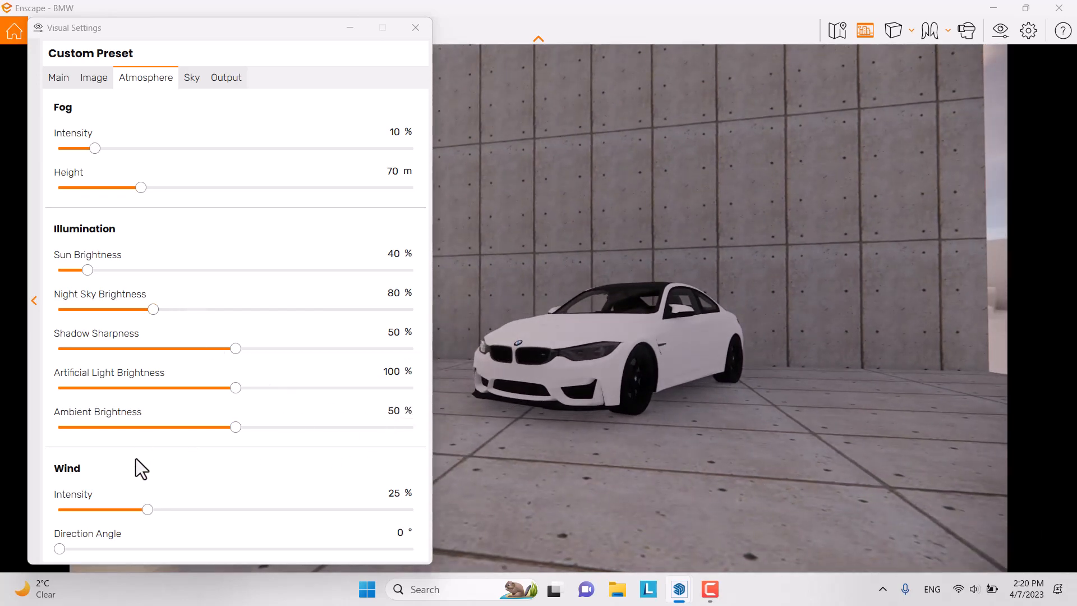
left_click(389, 493)
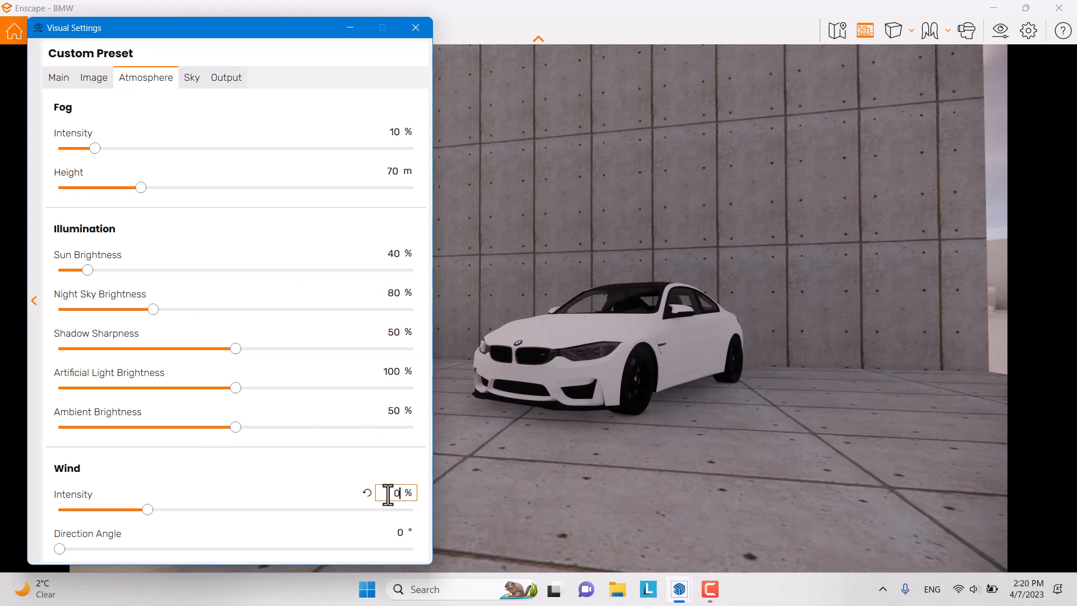
Step: Close Visual Settings, shift time of day to about 07:47, and snap Enscape right
left_click(422, 35)
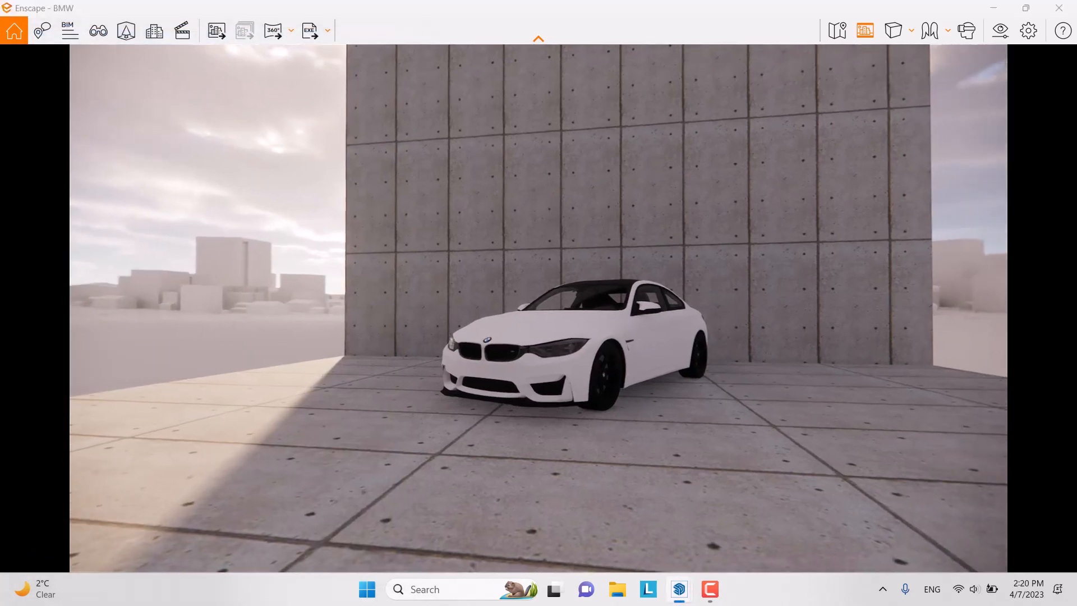
right_click_drag(708, 148, 739, 150)
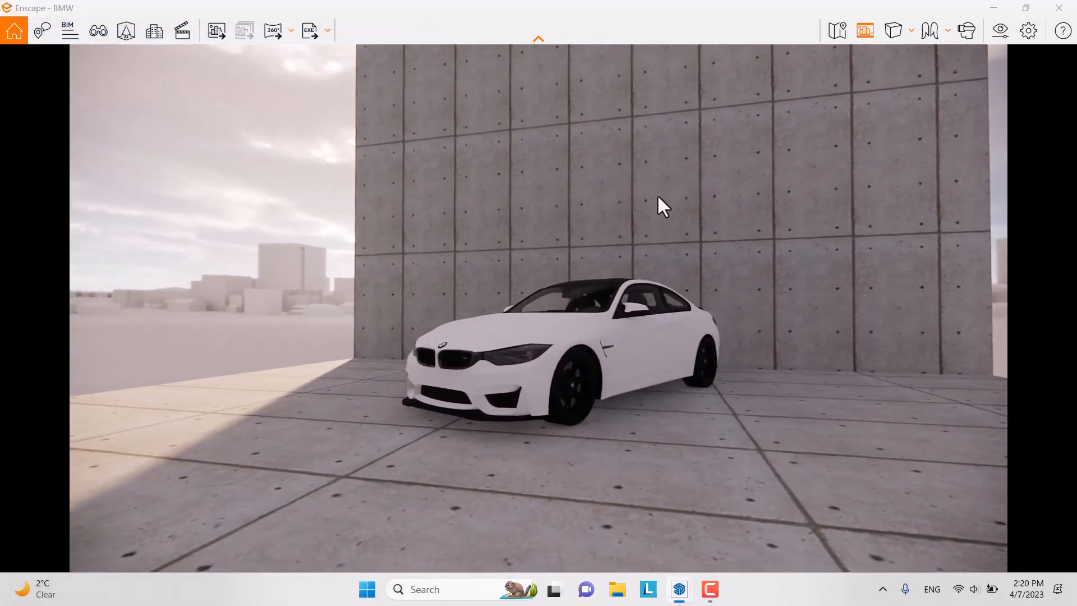
mouse_move(658, 197)
right_mouse_down("shift")
mouse_move(628, 197)
mouse_move(637, 198)
right_mouse_up("shift")
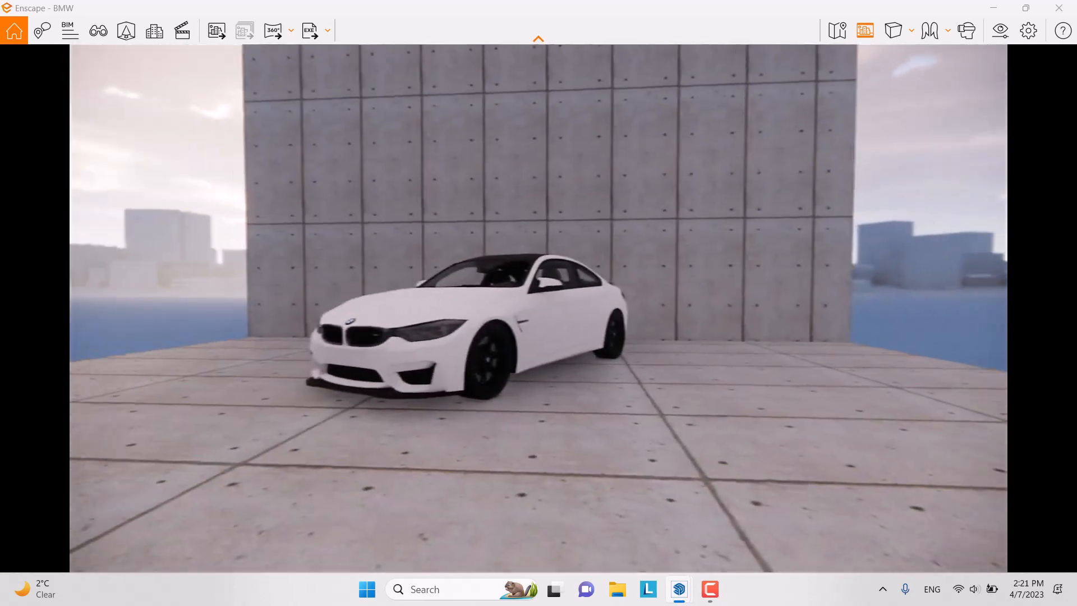
left_click_drag(549, 4, 1076, 185)
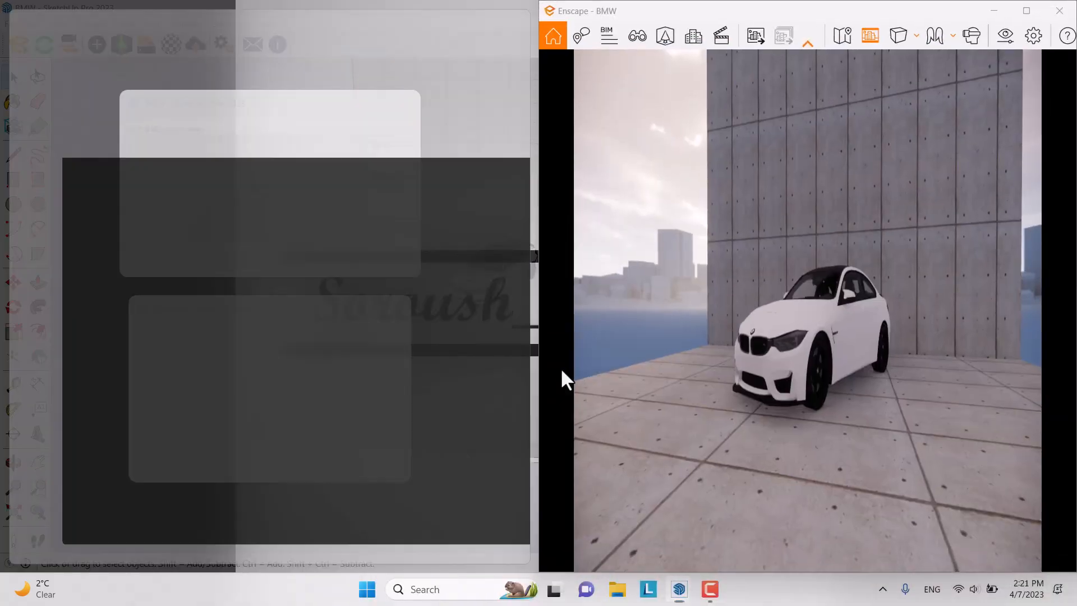
Step: Put SketchUp on the left half and position the Enscape Material Editor beside it
left_click(277, 214)
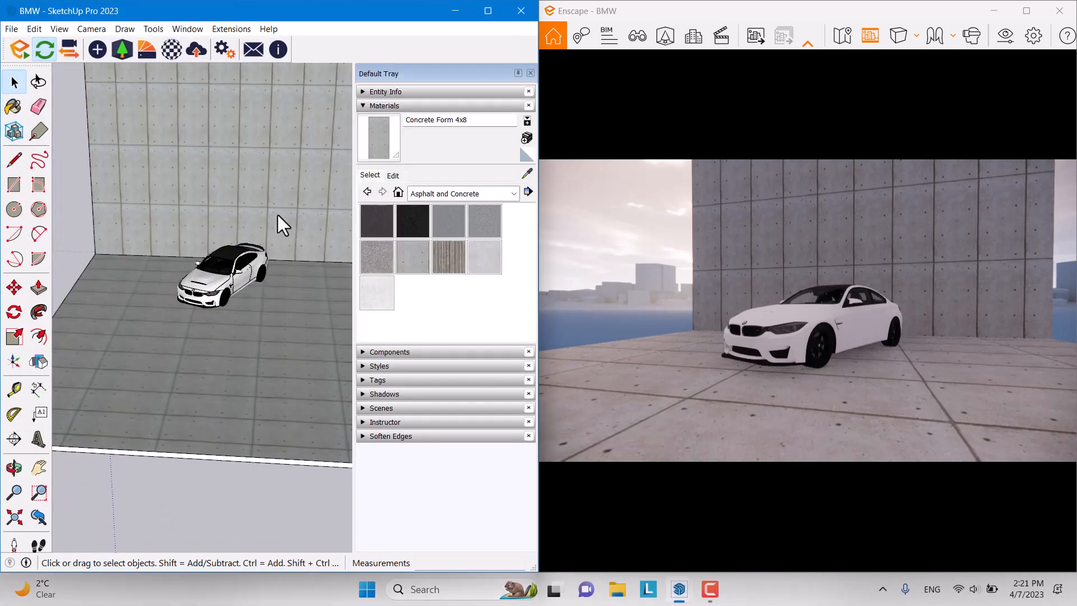
scroll(243, 263, "up", 8)
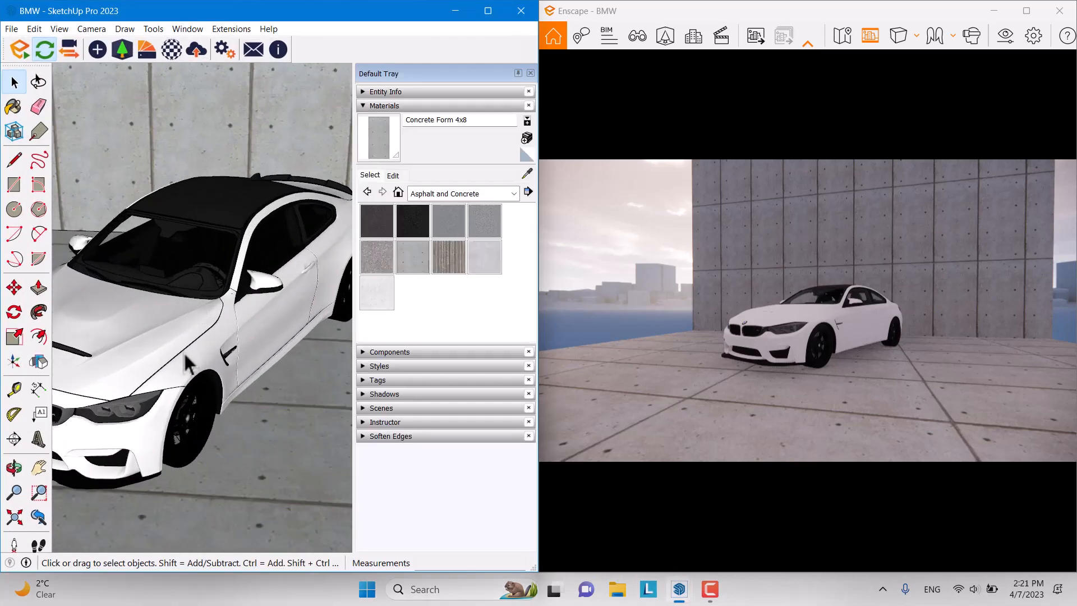
left_click(165, 49)
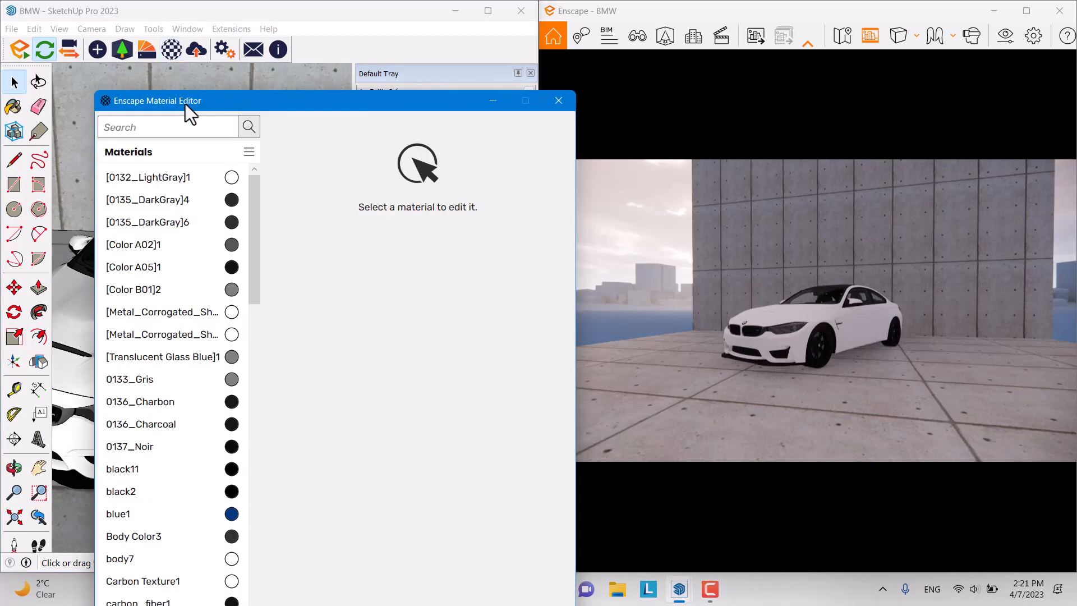
left_click_drag(309, 104, 274, 116)
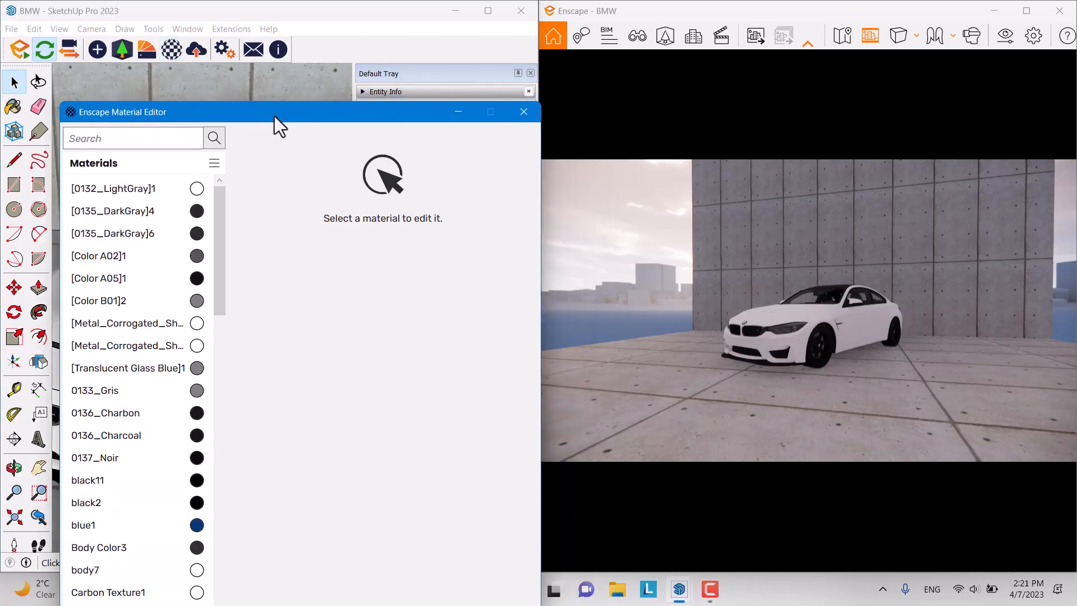
left_click_drag(408, 109, 383, 117)
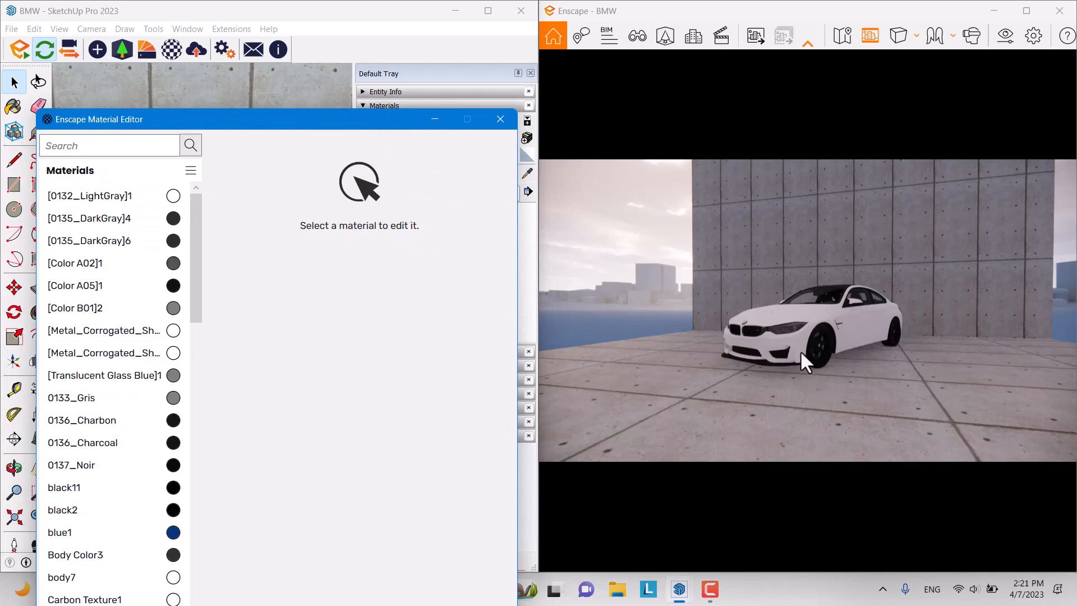
left_click_drag(340, 125, 292, 327)
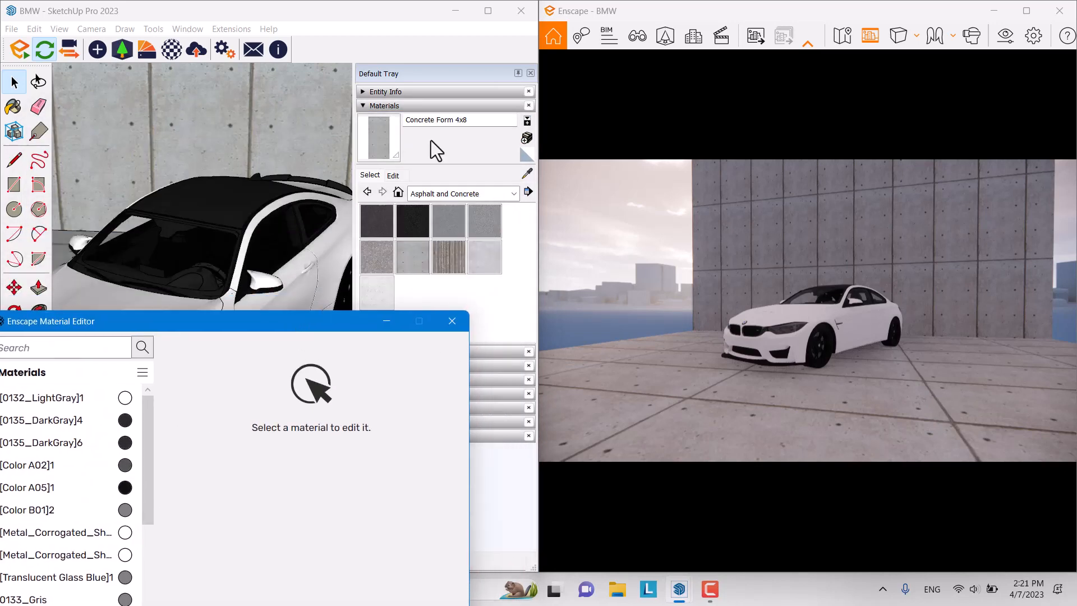
Step: Sample the car body's Matière23 paint from the In Model materials
left_click(497, 193)
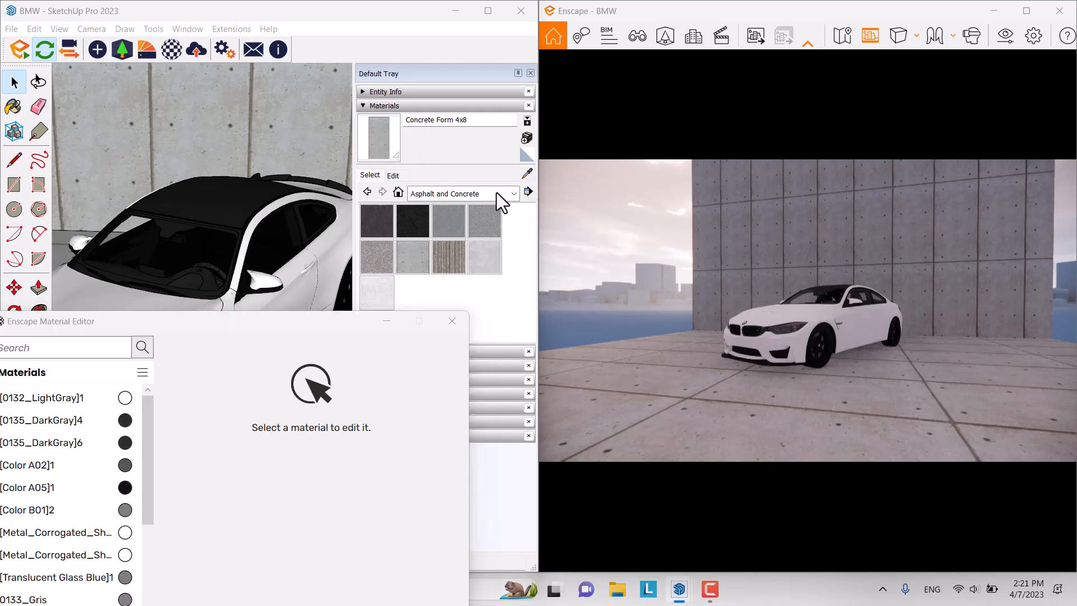
left_click(513, 193)
scroll(454, 224, "up", 2)
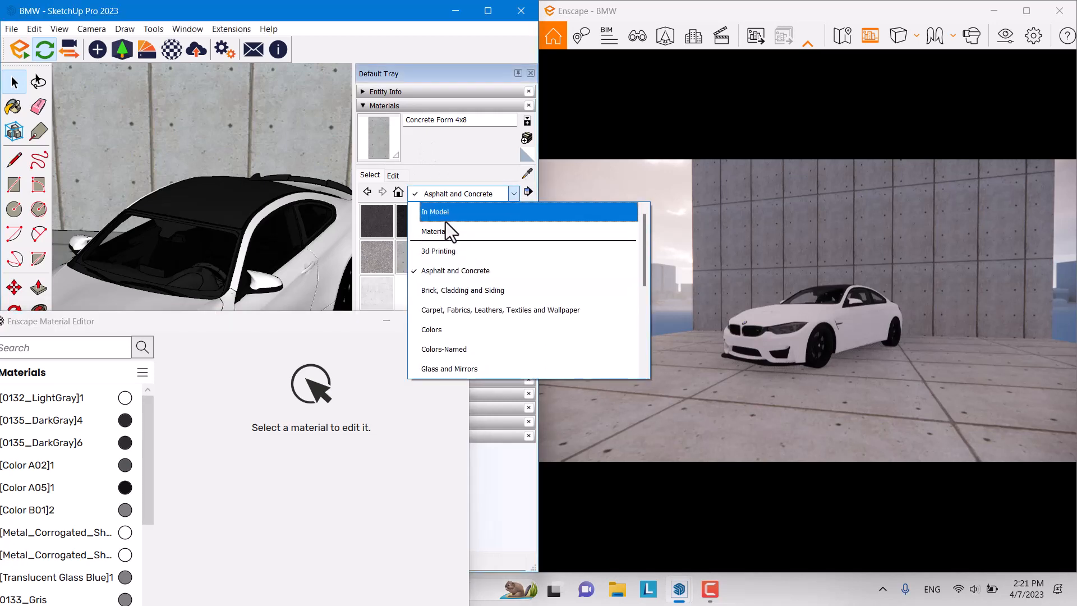
left_click(448, 216)
left_click(526, 178)
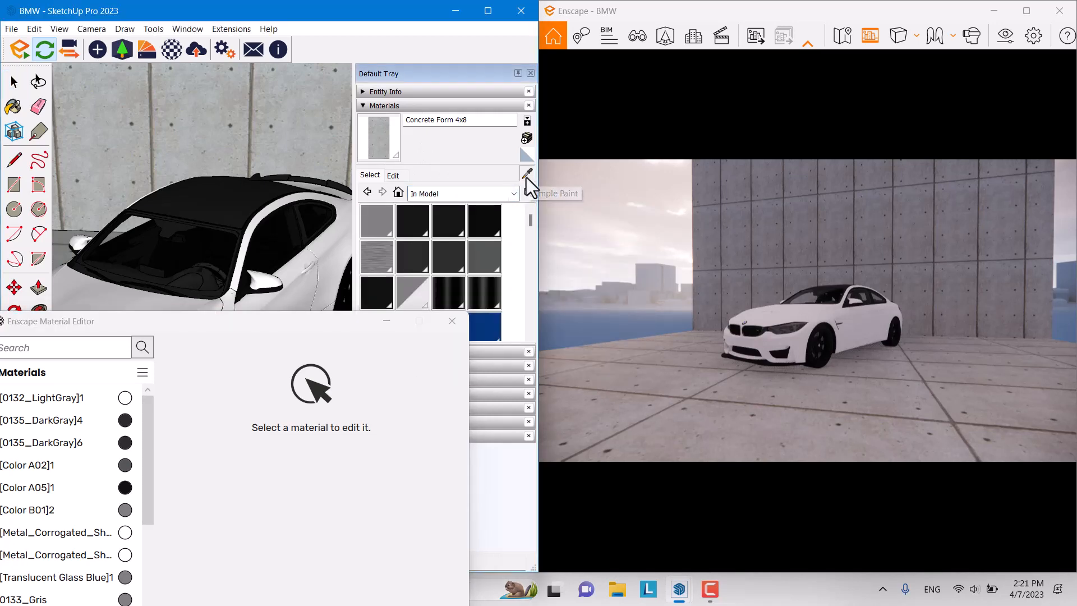
scroll(308, 285, "up", 3)
left_click(304, 287)
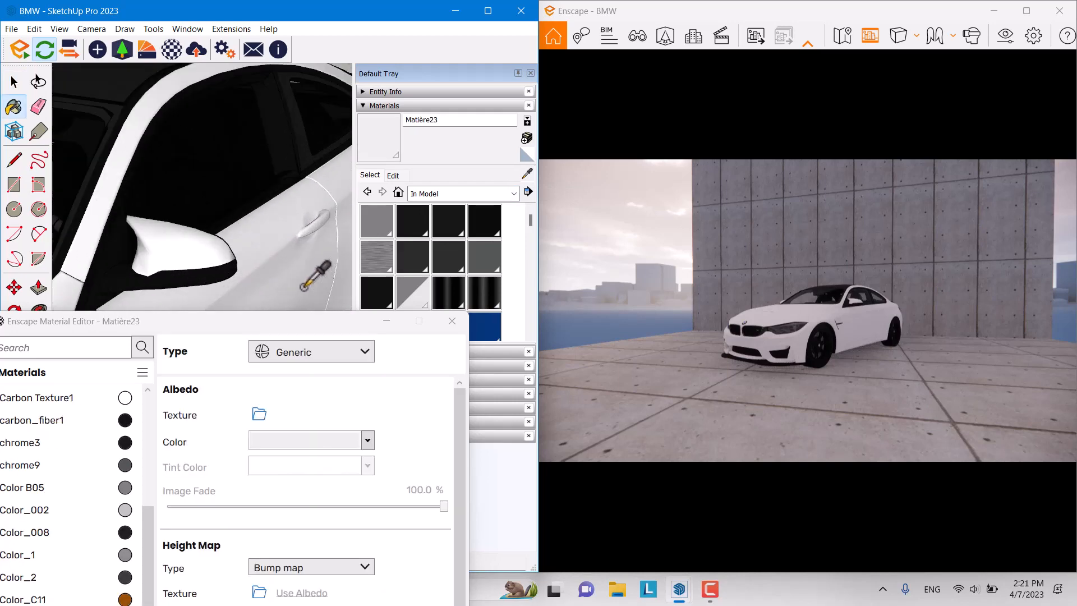
Step: Try red, black, white and near-white swatches as the paint's albedo colour
mouse_move(275, 326)
left_mouse_down()
mouse_move(398, 72)
mouse_move(385, 59)
mouse_move(238, 70)
left_mouse_up()
left_click(339, 201)
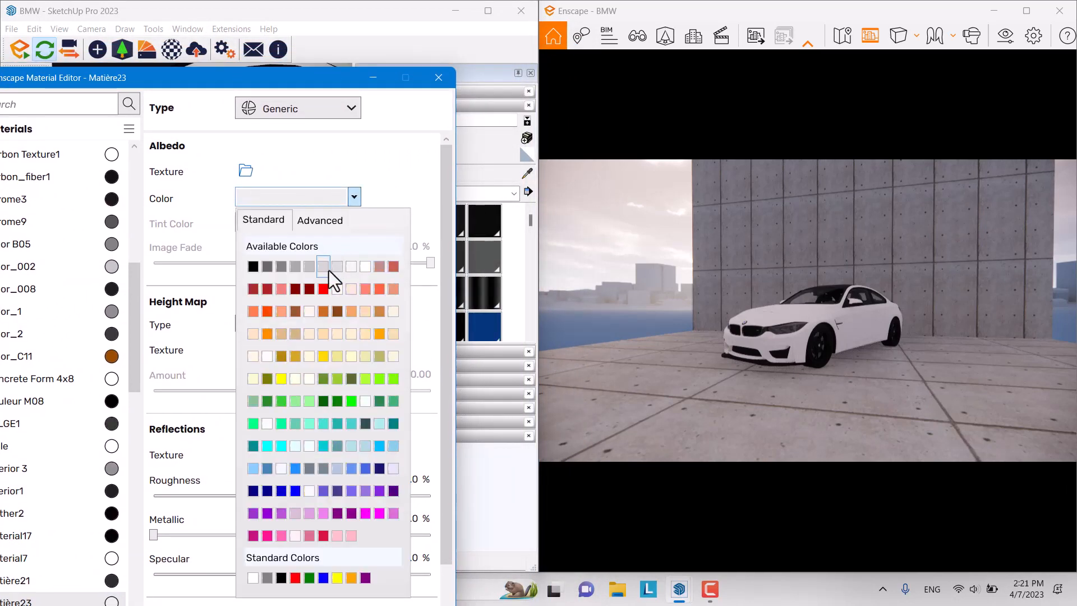
left_click(329, 274)
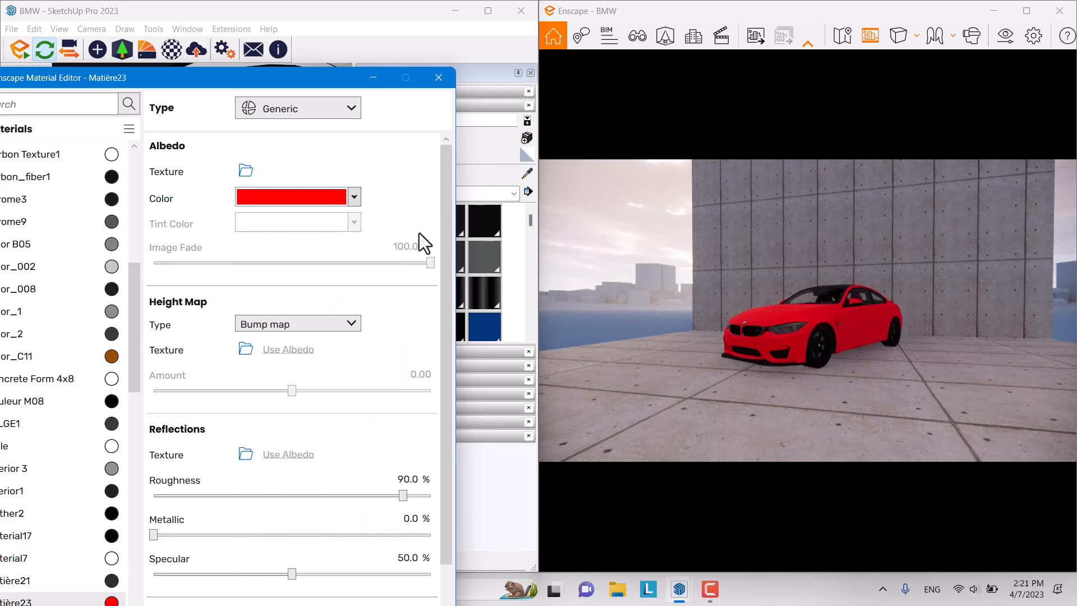
left_click(358, 199)
left_click(258, 269)
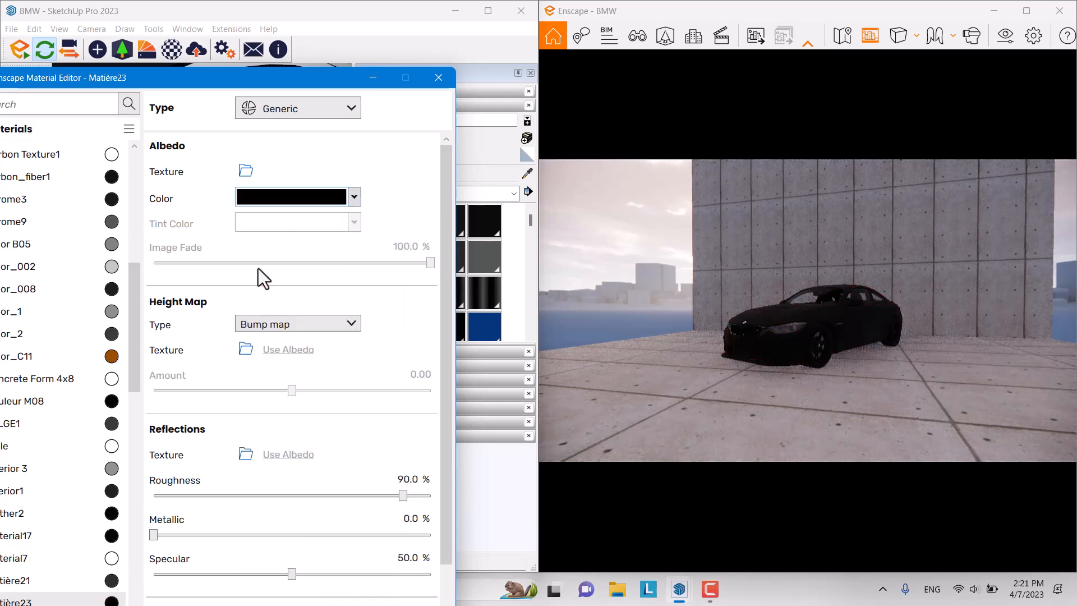
left_click(355, 197)
left_click(356, 265)
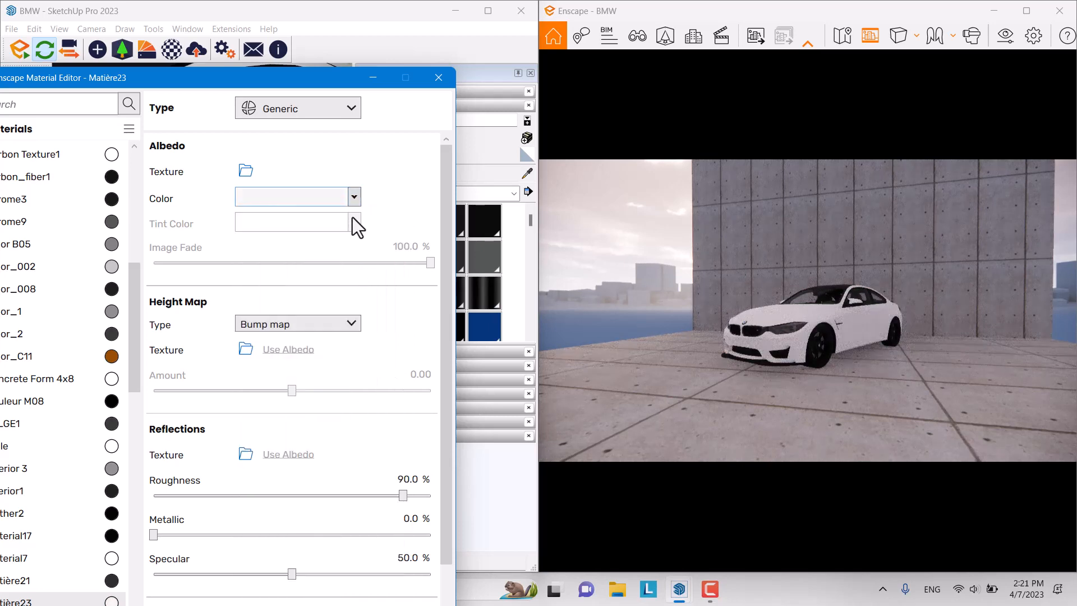
left_click(353, 199)
left_click(367, 267)
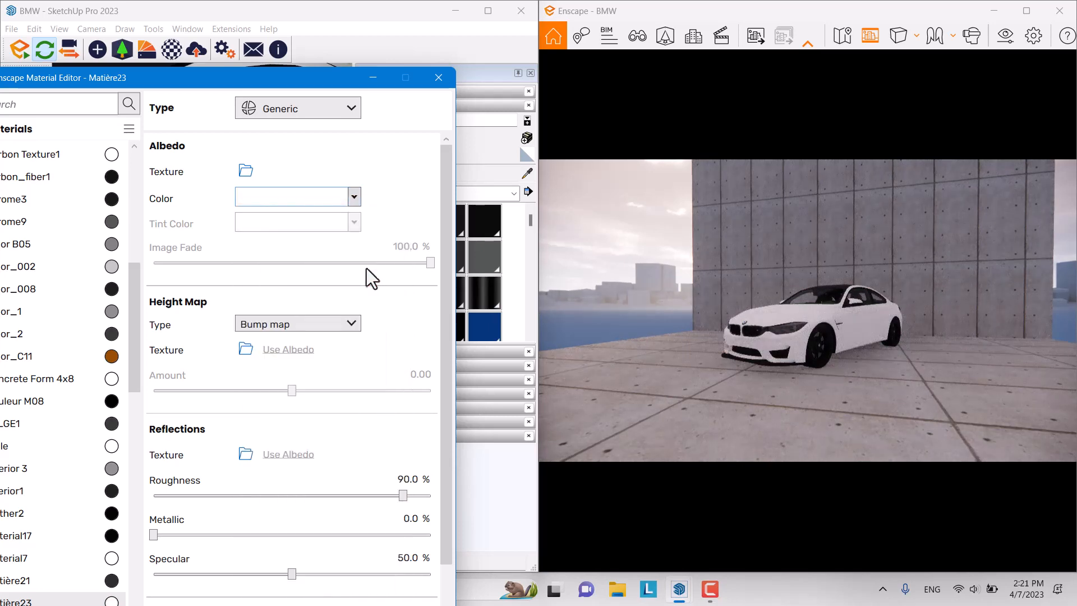
Step: Mix a custom sky-blue albedo colour, #41AFD0, in the colour picker
left_click(354, 198)
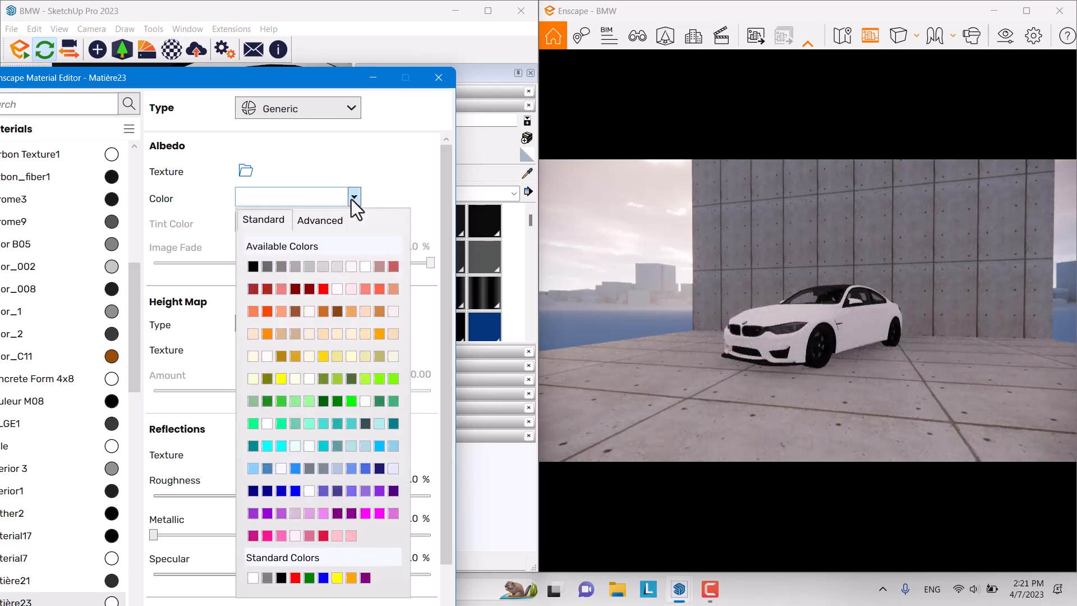
left_click(309, 222)
mouse_move(247, 247)
left_mouse_down()
mouse_move(257, 261)
mouse_move(281, 238)
mouse_move(294, 248)
left_mouse_up()
left_click_drag(393, 244, 395, 252)
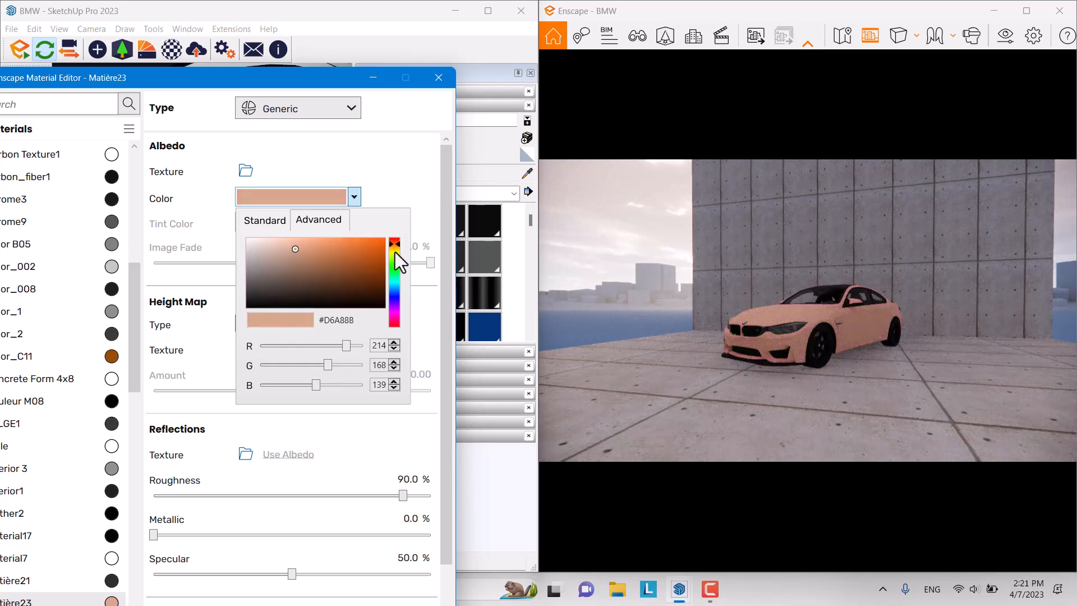
left_click(395, 250)
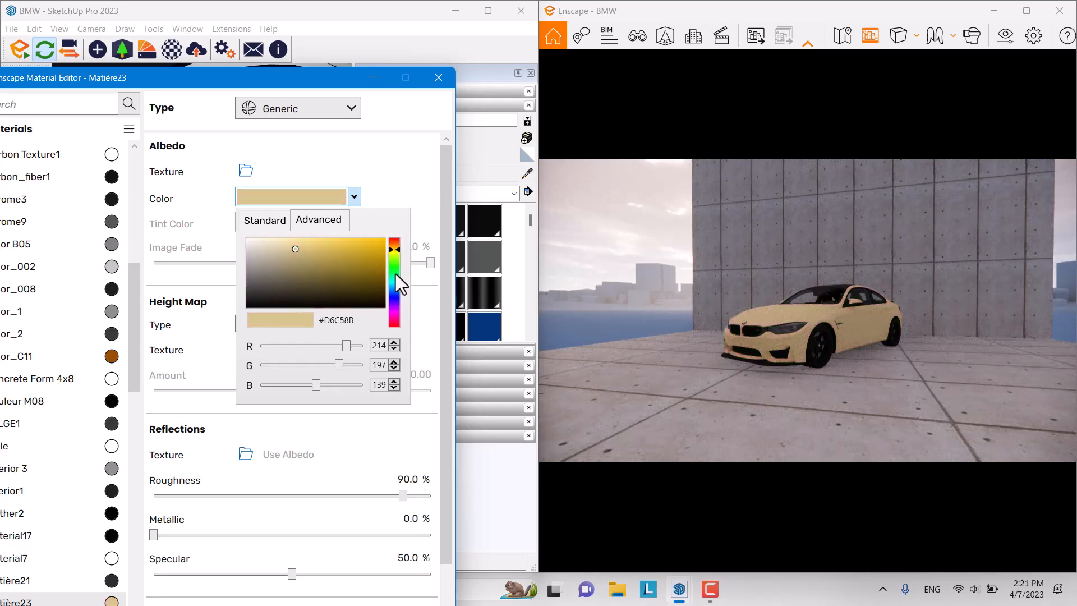
mouse_move(391, 244)
left_mouse_down()
mouse_move(397, 327)
mouse_move(399, 288)
left_mouse_up()
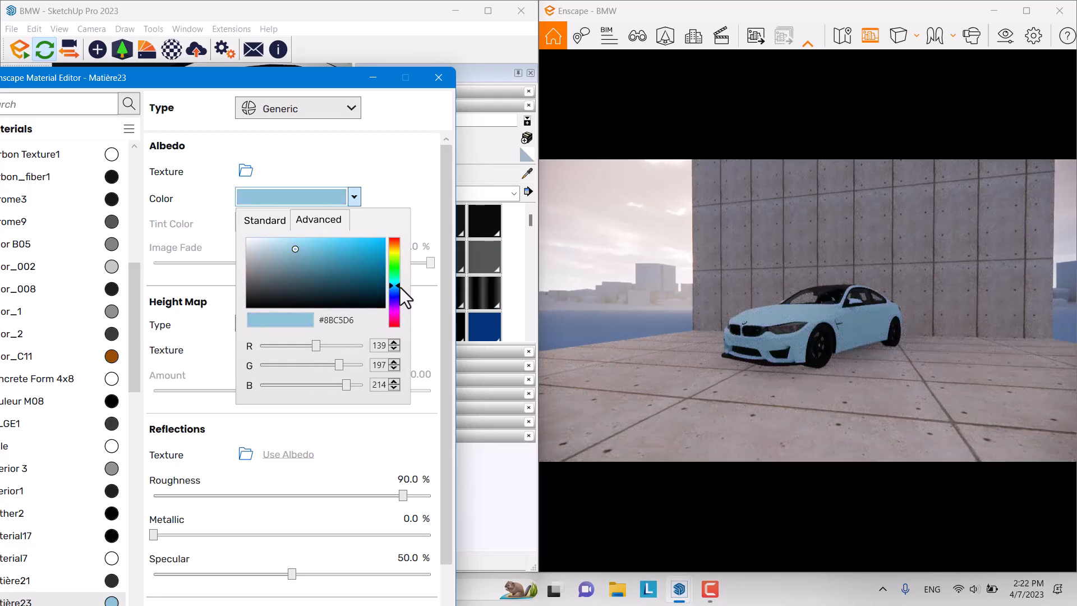
mouse_move(308, 251)
left_mouse_down()
mouse_move(357, 255)
mouse_move(339, 262)
mouse_move(342, 250)
left_mouse_up()
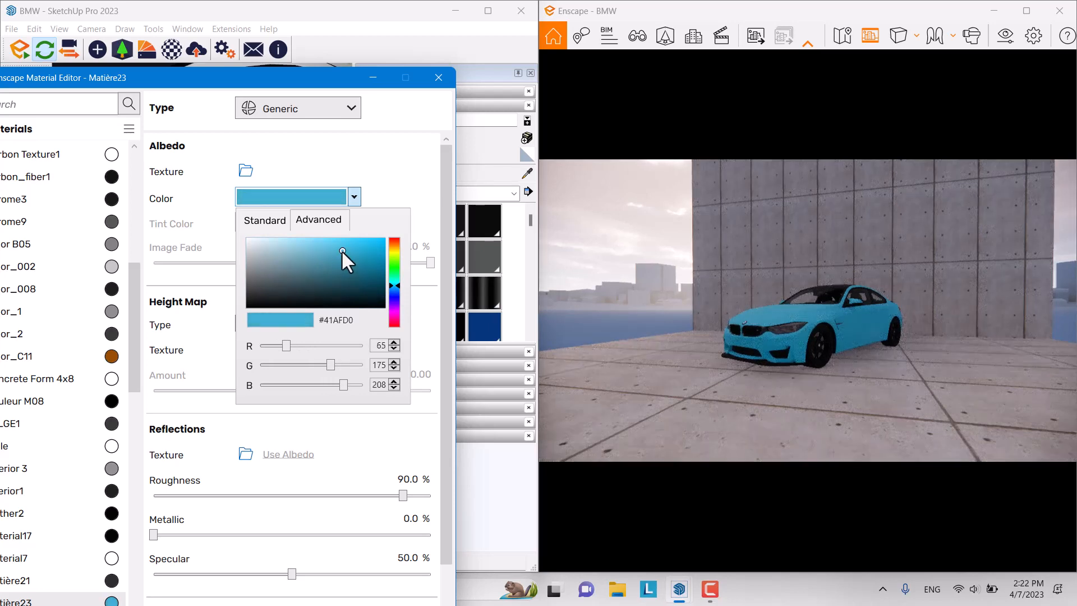
left_click(421, 166)
left_click_drag(746, 247, 771, 246)
Step: Drag the blue paint to fully glossy and strongly metallic while framing the car closer
key("w")
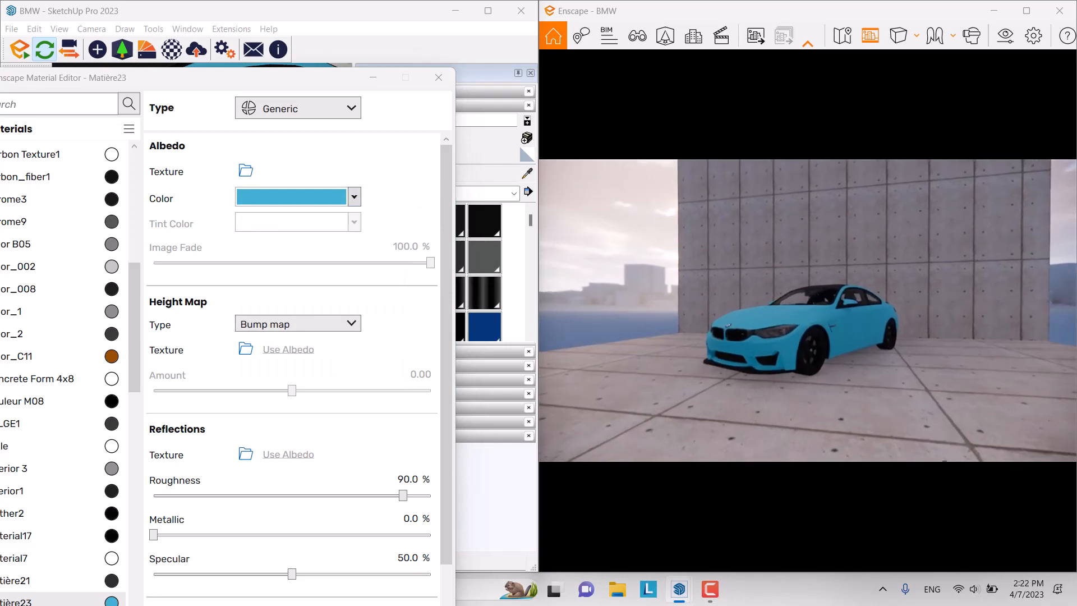
key("w")
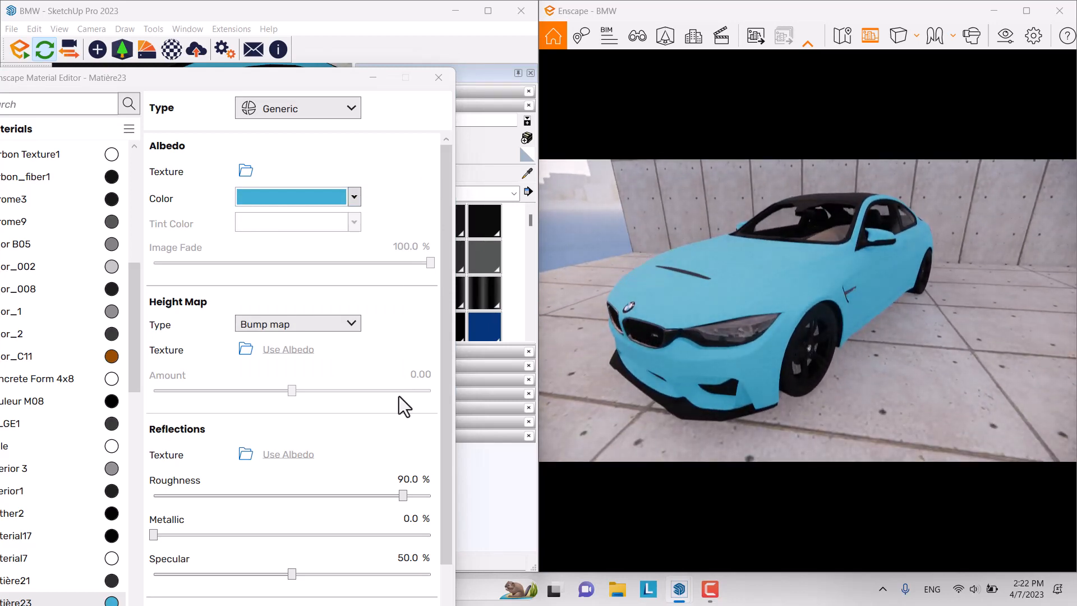
mouse_move(405, 496)
left_mouse_down()
mouse_move(177, 496)
mouse_move(109, 507)
left_mouse_up()
left_click_drag(807, 314, 762, 293)
key("w")
key("w")
key("s")
left_click_drag(606, 387, 613, 409)
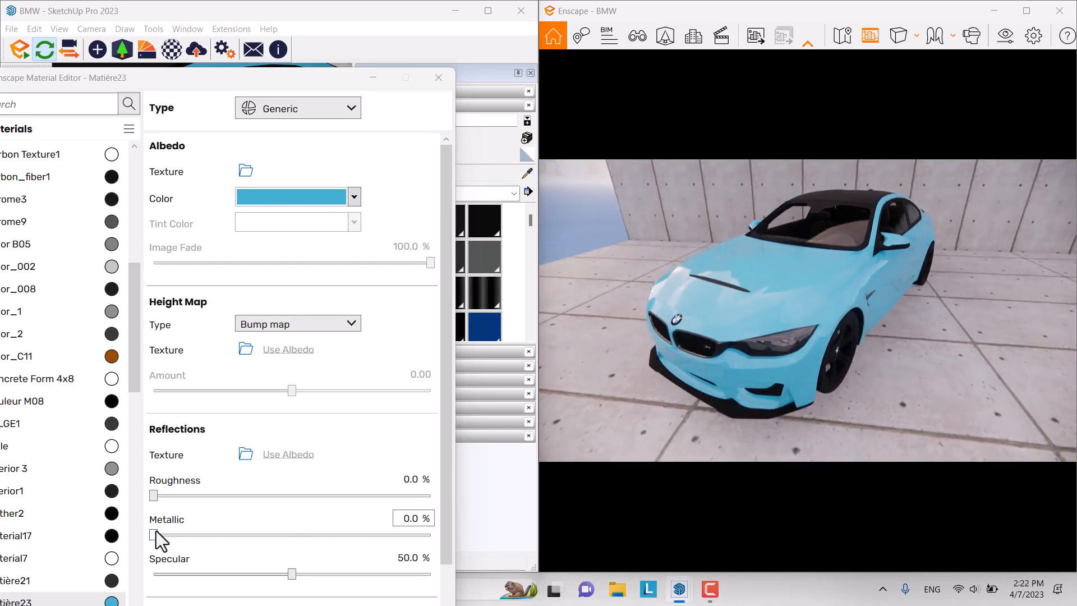
left_click_drag(153, 535, 412, 534)
key("w")
right_click_drag(785, 359, 706, 403)
left_click_drag(411, 535, 452, 532)
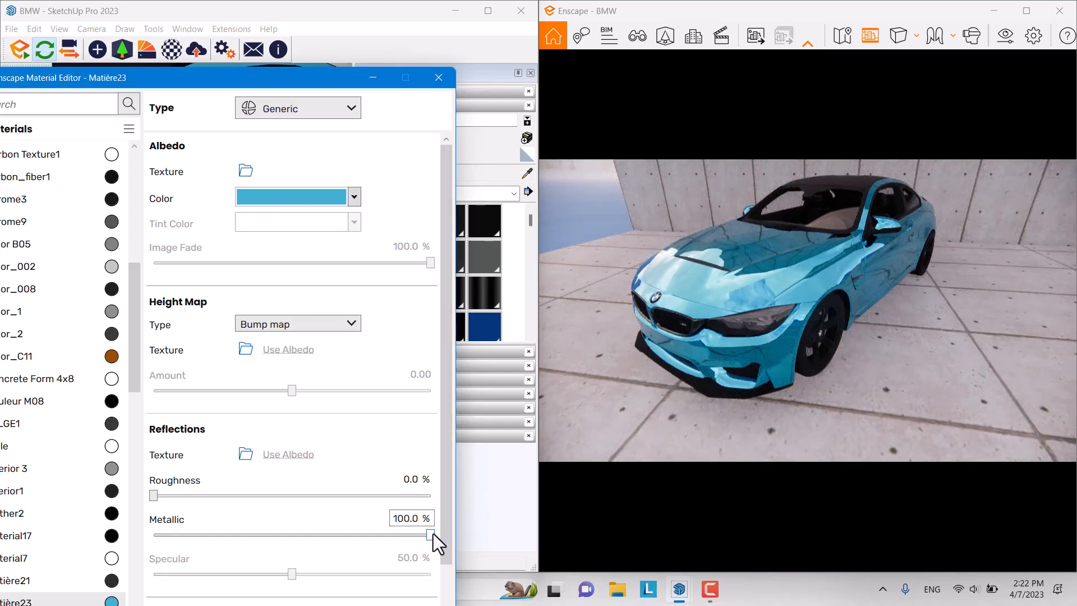
Step: Enter exact paint values: metallic 66% and roughness 16%
left_click(410, 523)
type("60")
key("Return")
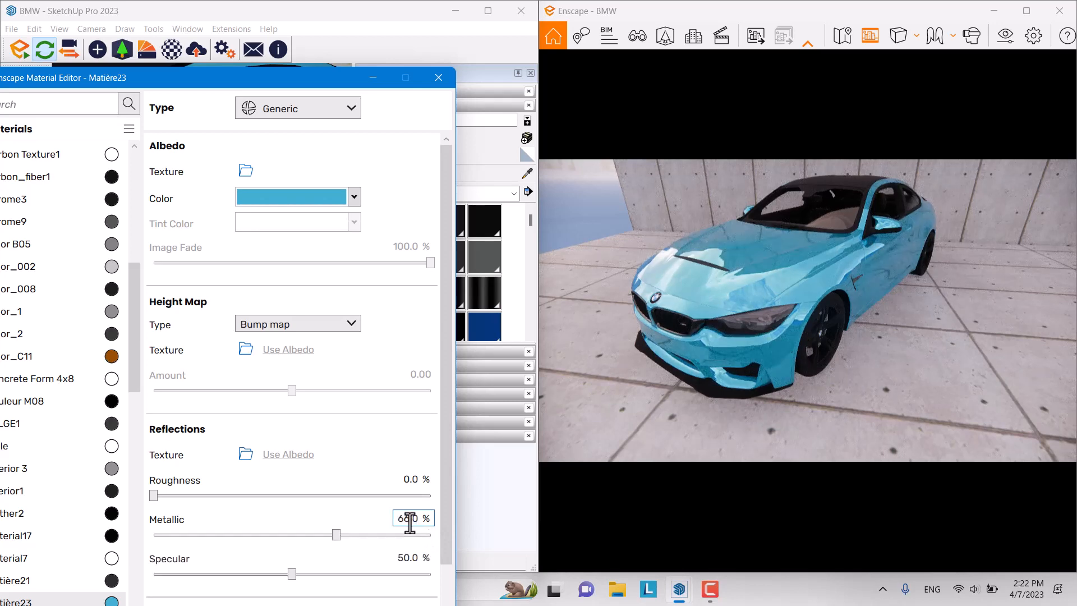
left_click(409, 478)
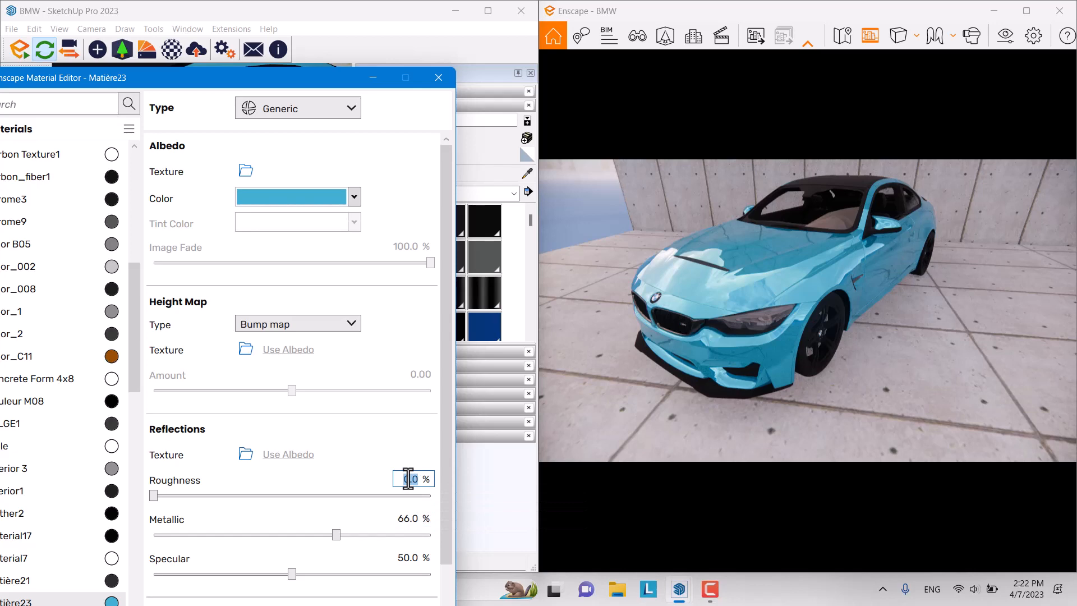
type("6")
key("Return")
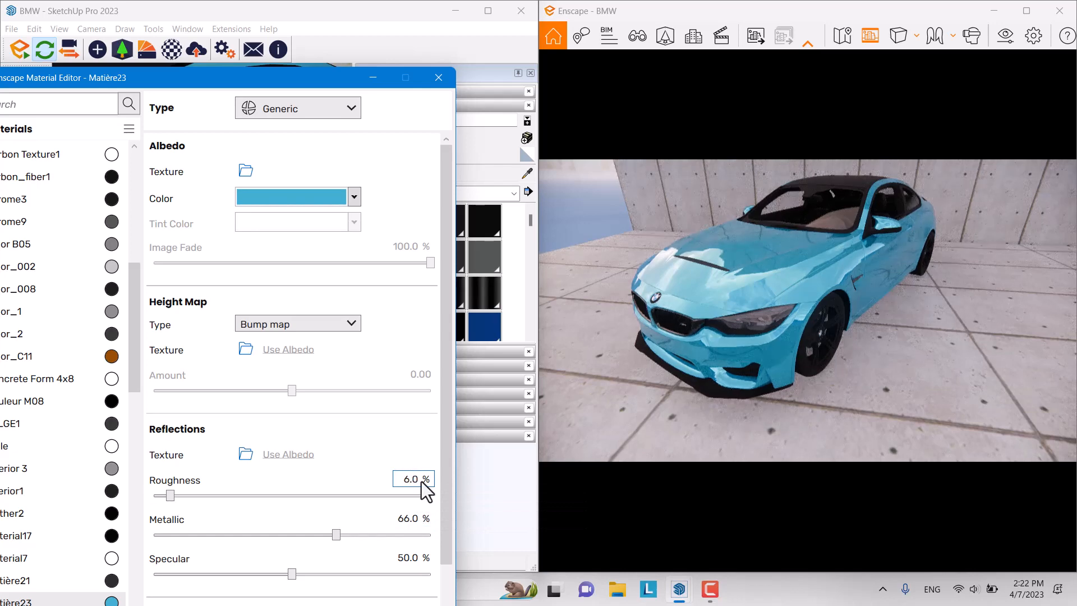
left_click_drag(420, 483, 378, 480)
type("16")
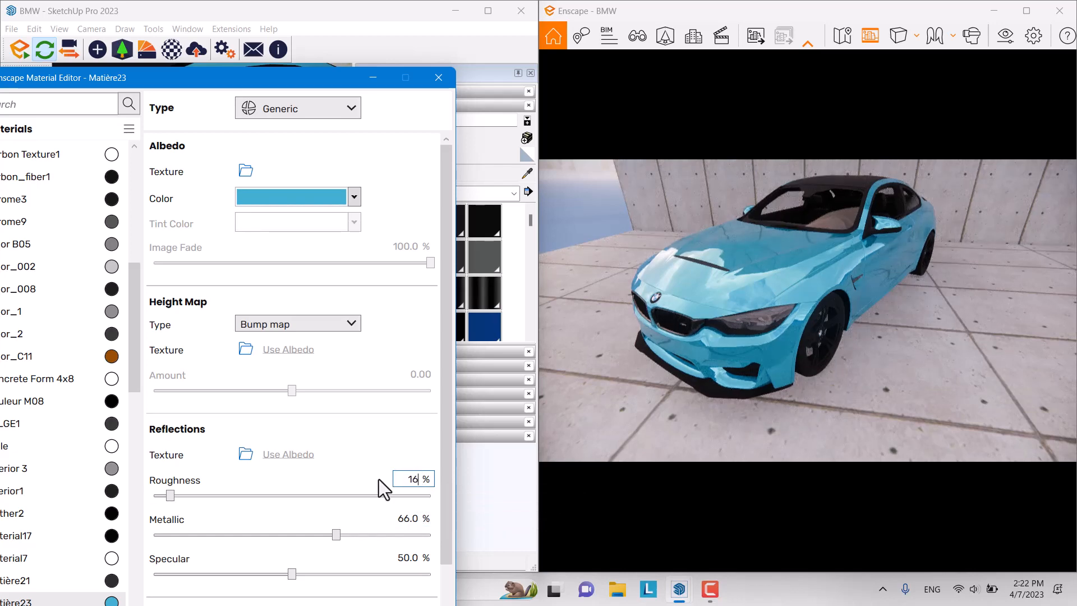
key("Return")
left_click(743, 365)
left_click_drag(739, 358, 712, 344)
left_click(359, 202)
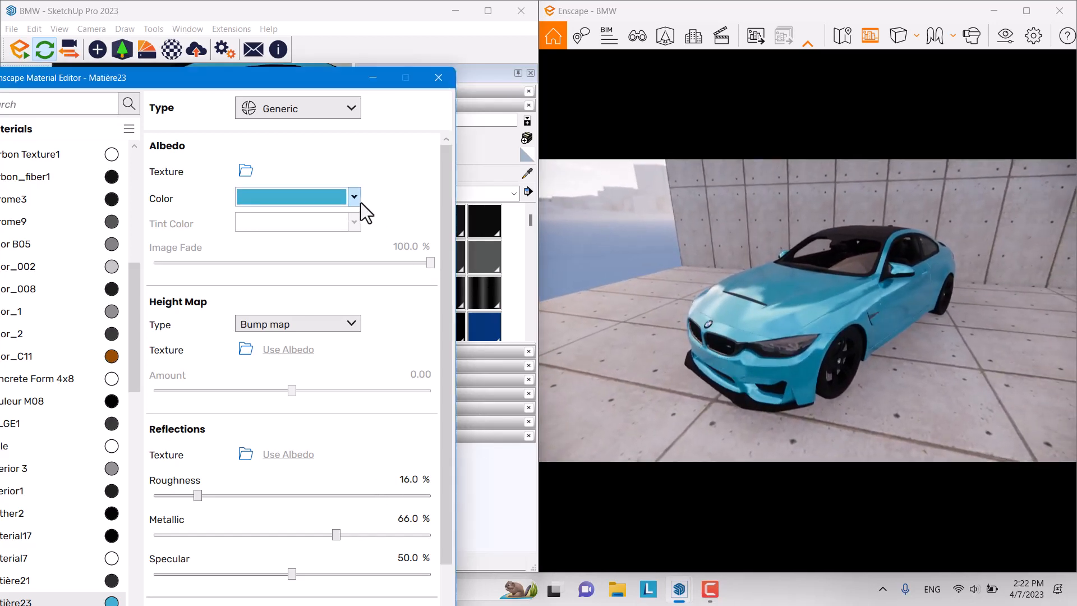
Step: Darken the car paint to slate grey #2A3437, then sample the window1 glass material for editing
mouse_move(337, 258)
left_mouse_down()
mouse_move(190, 345)
mouse_move(262, 299)
mouse_move(298, 292)
mouse_move(279, 293)
left_mouse_up()
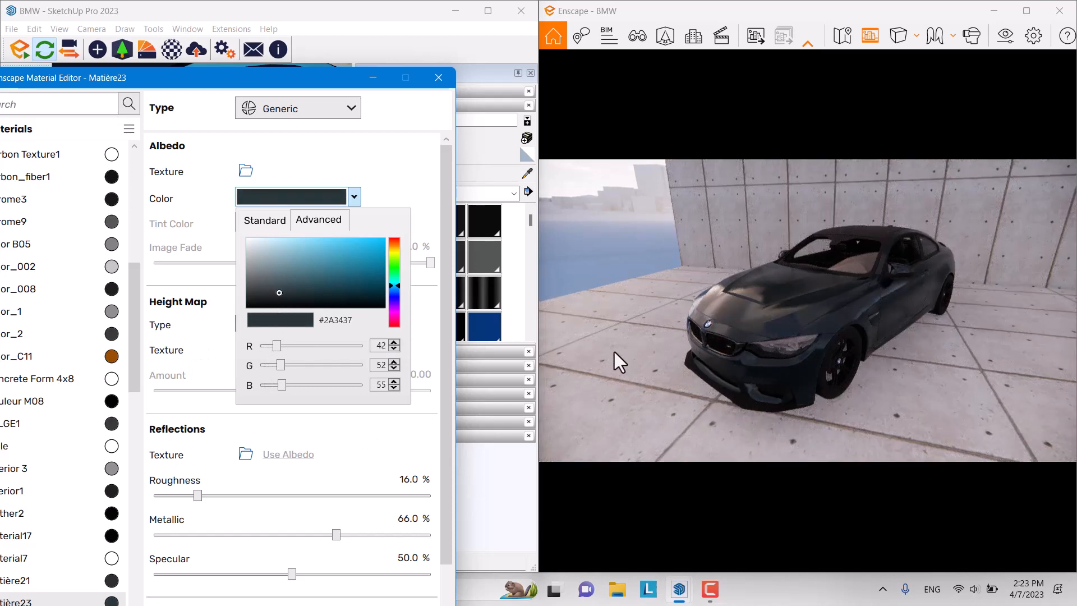
left_click(528, 179)
left_click_drag(345, 72, 385, 436)
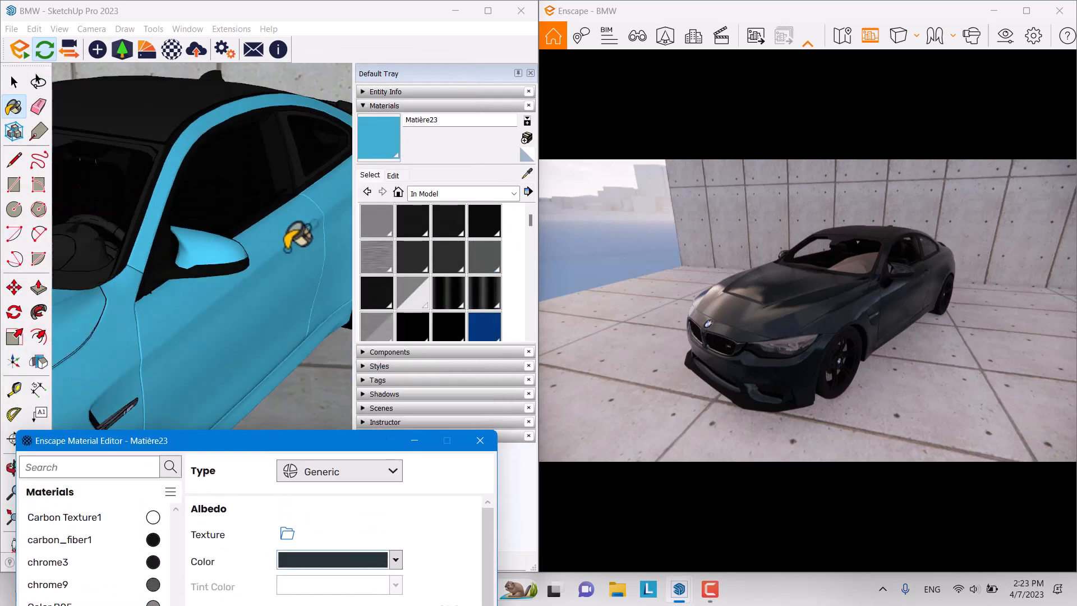
scroll(303, 236, "down", 4)
left_click(528, 174)
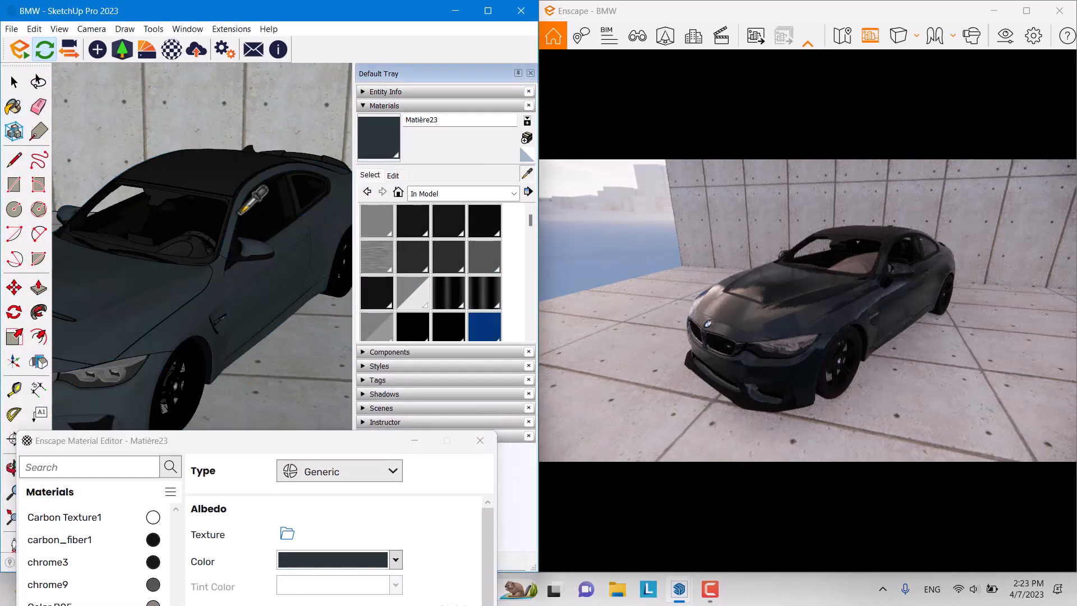
scroll(195, 218, "up", 3)
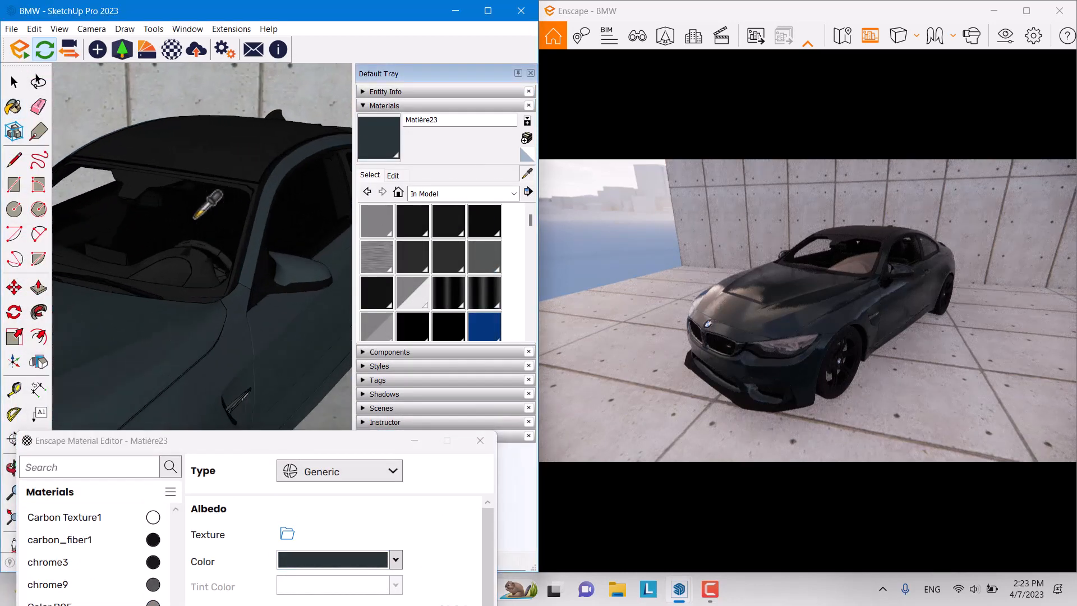
left_click(83, 184)
left_click_drag(308, 442, 332, 100)
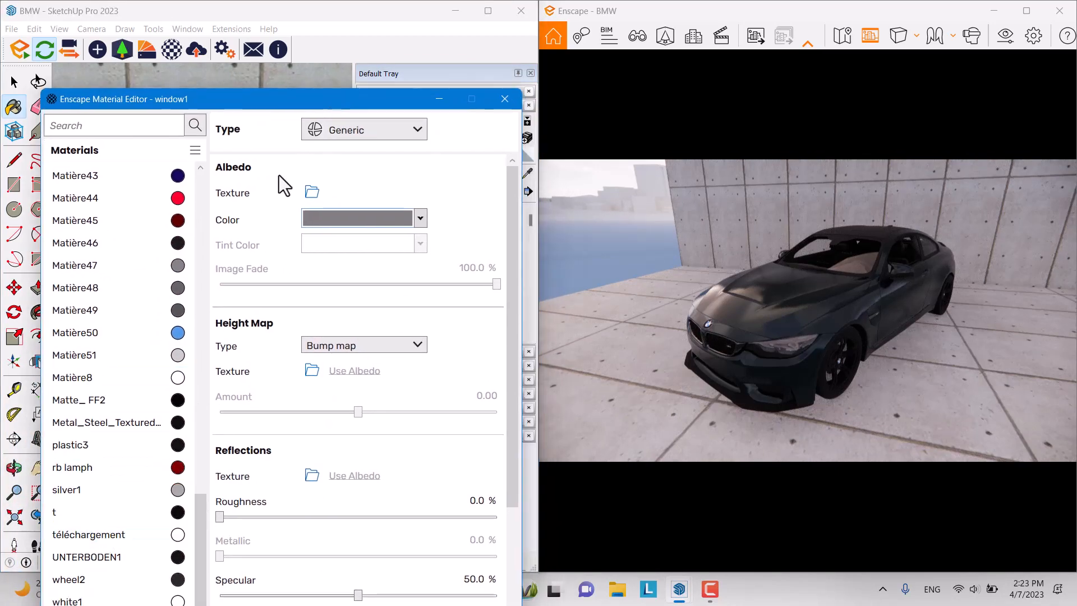
Step: Try a reddish glass colour, then raise window1's refractive index to 1.80
left_click_drag(260, 106, 247, 50)
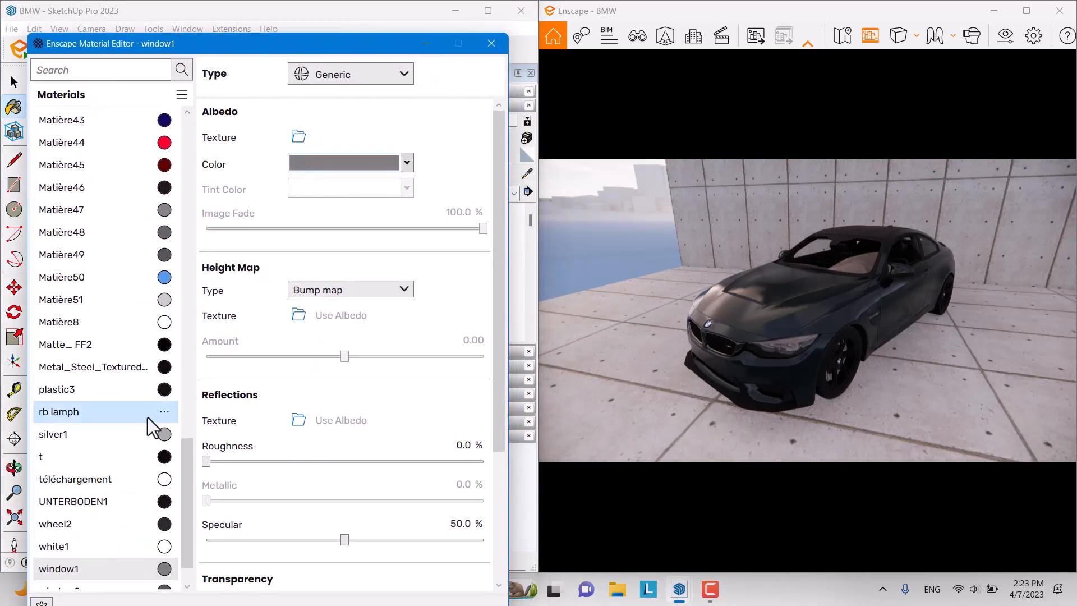
left_click(405, 163)
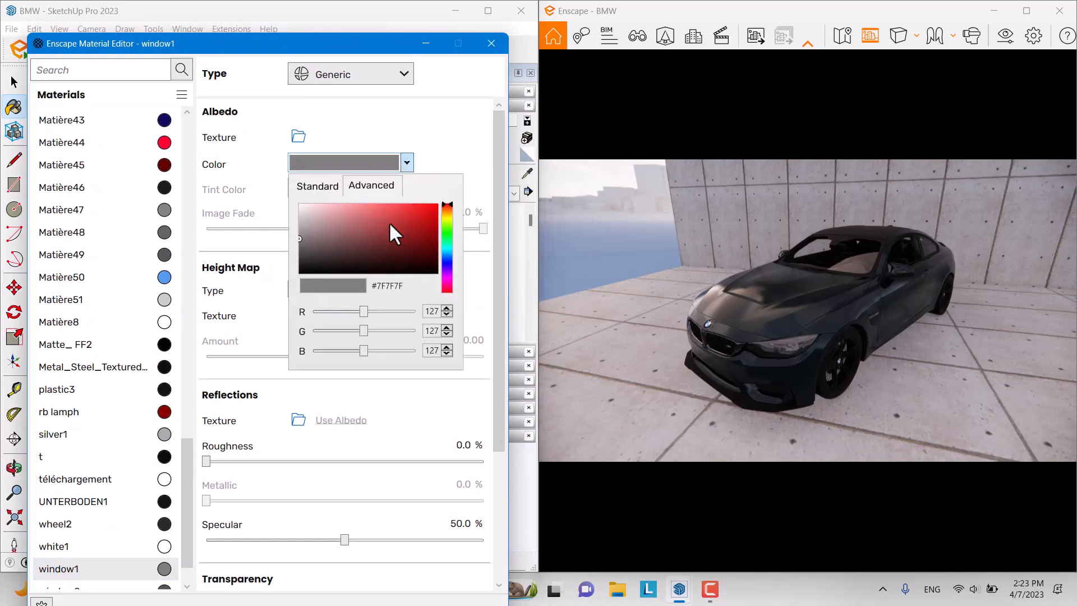
mouse_move(389, 221)
left_mouse_down()
mouse_move(432, 210)
mouse_move(395, 229)
mouse_move(309, 215)
mouse_move(322, 262)
mouse_move(308, 230)
left_mouse_up()
left_click(478, 116)
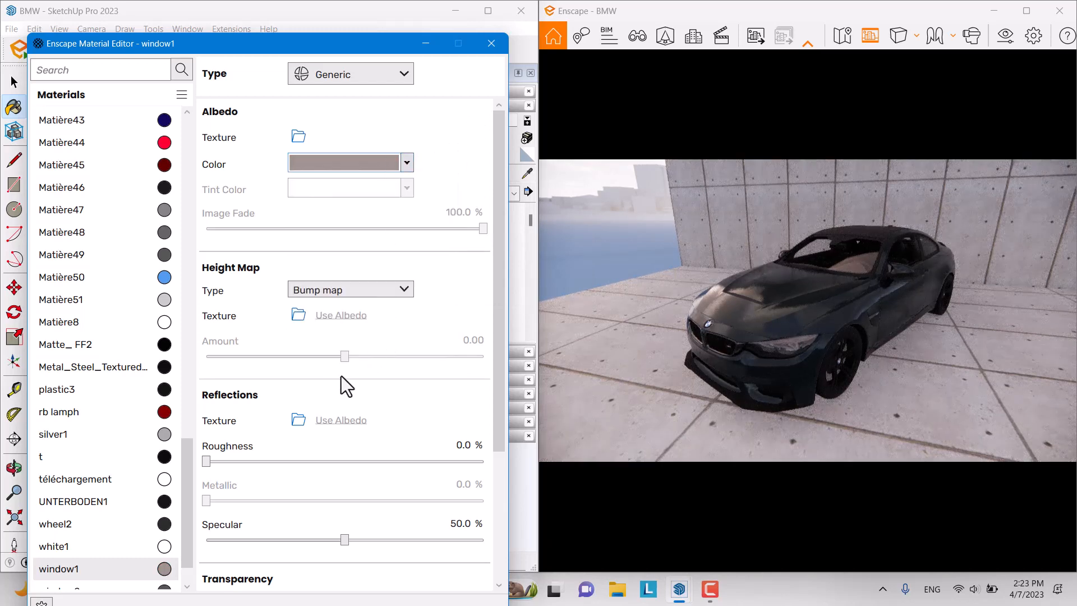
left_click_drag(497, 403, 498, 558)
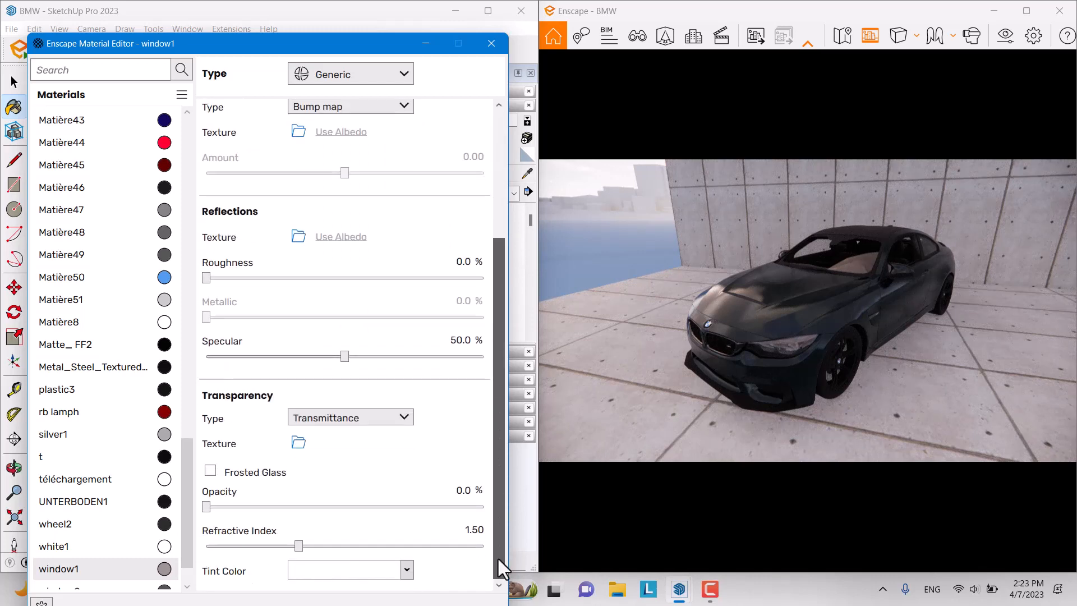
left_click_drag(207, 507, 262, 506)
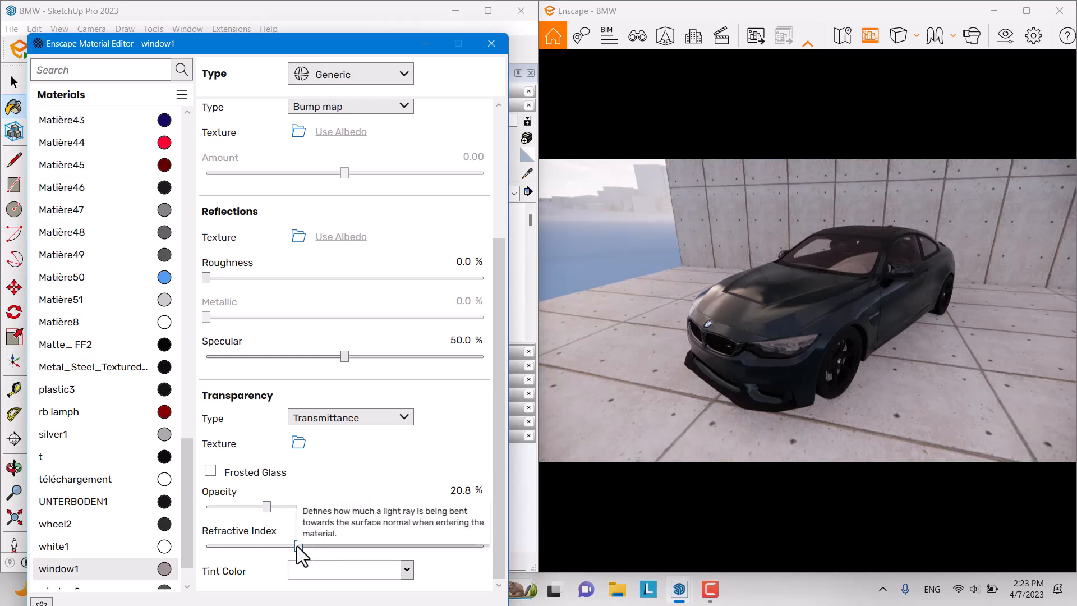
left_click_drag(298, 545, 415, 552)
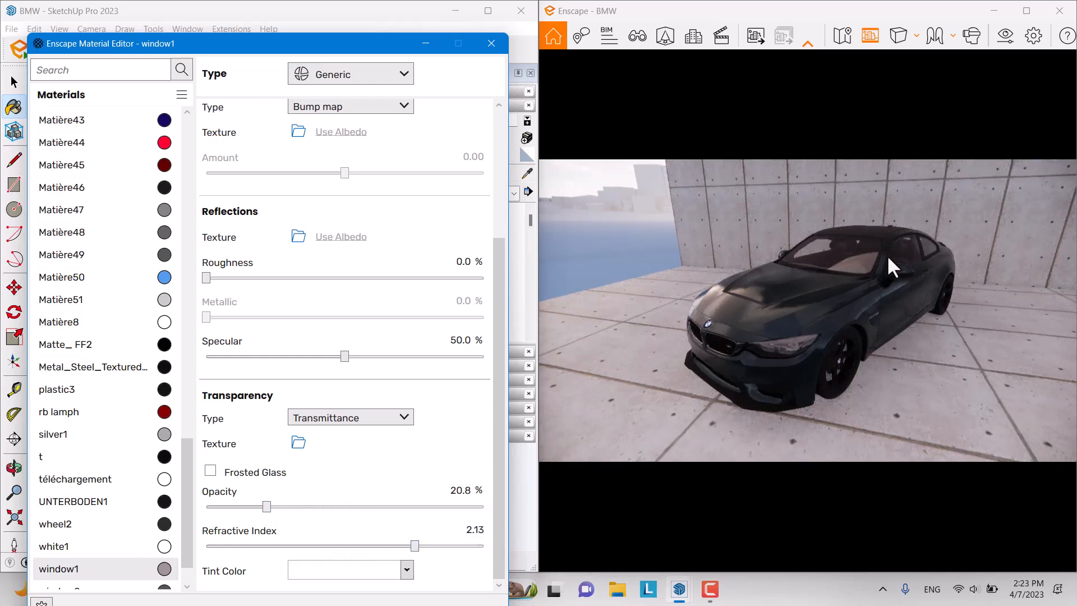
left_click_drag(421, 549, 355, 547)
Step: Try a red tint on the glass, then set the tint back to near-white
left_click(366, 574)
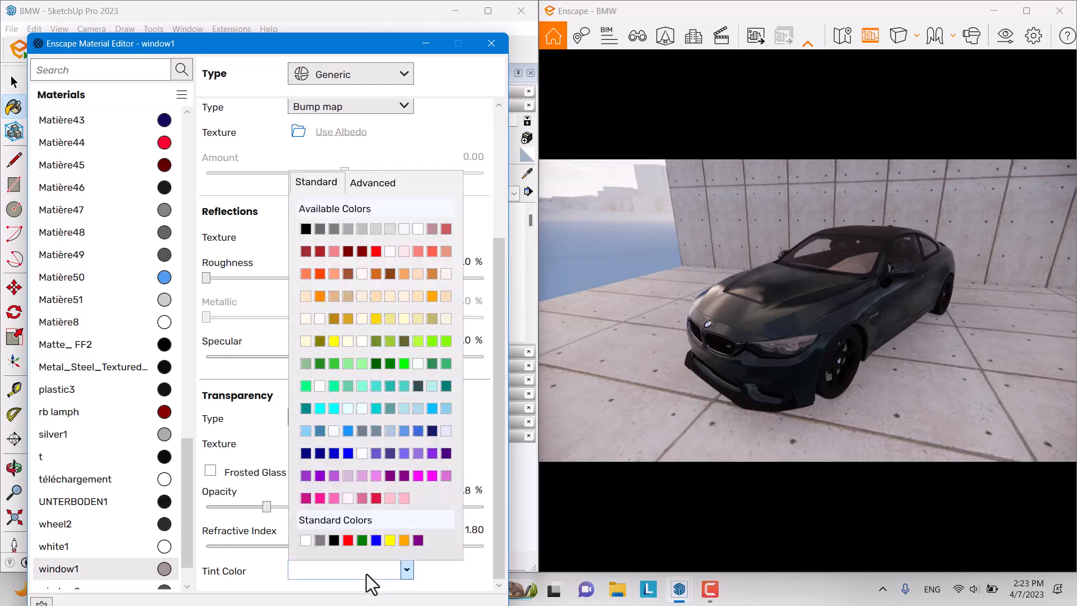
left_click(316, 251)
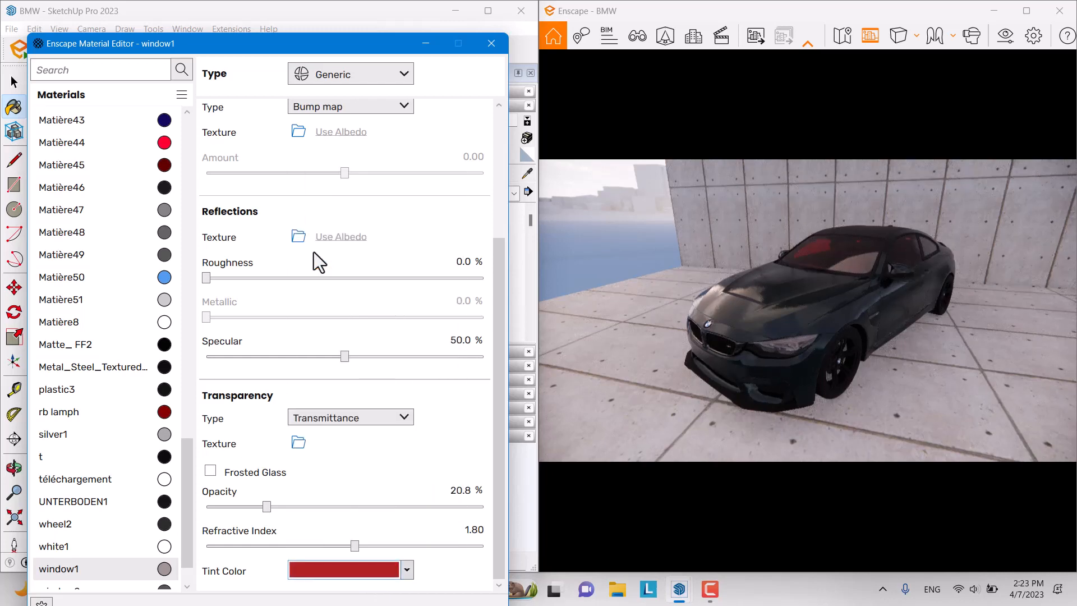
left_click(406, 570)
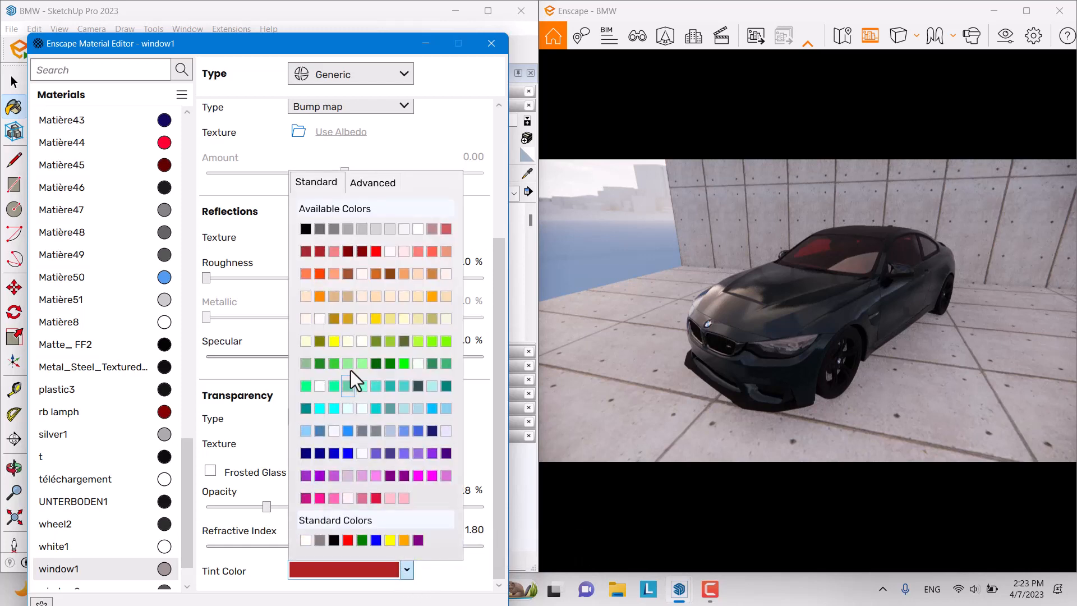
left_click(407, 231)
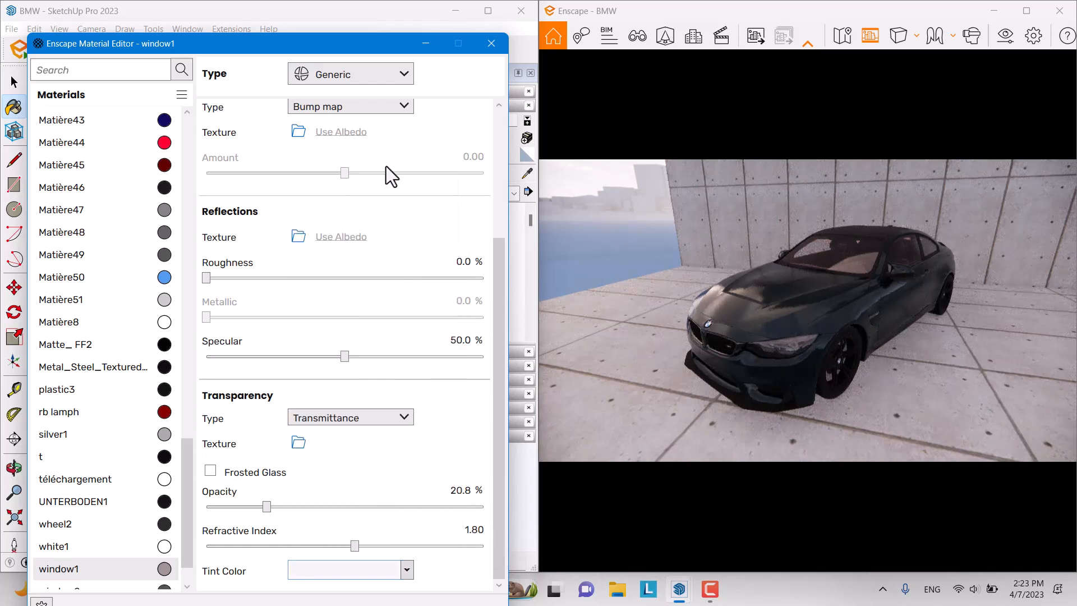
Step: Make the window1 base colour white and minimize the material editor
scroll(386, 166, "up", 3)
left_click(392, 147)
left_click(325, 170)
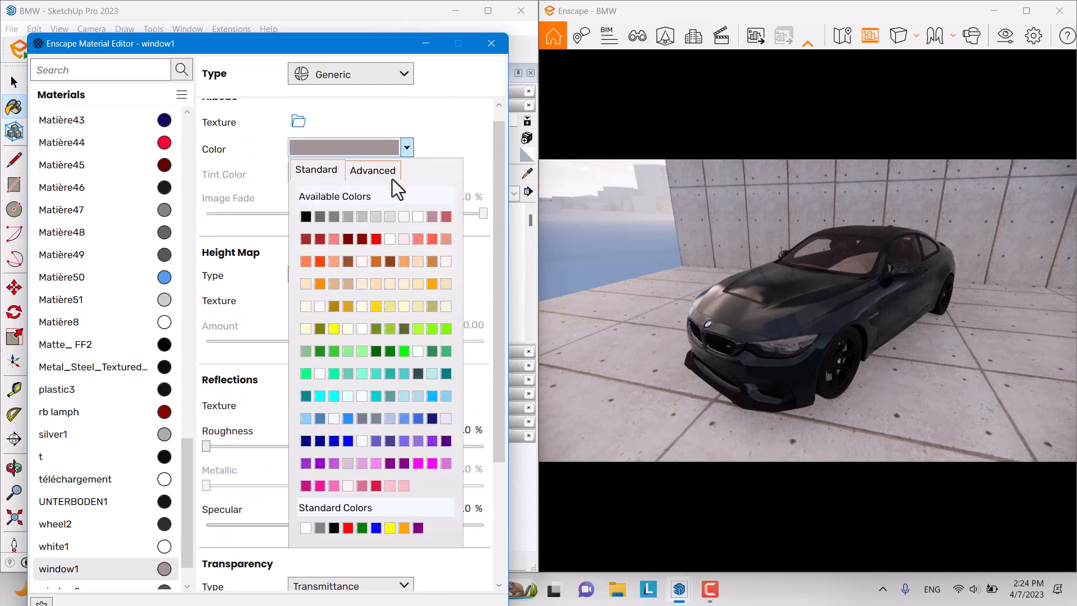
left_click(400, 215)
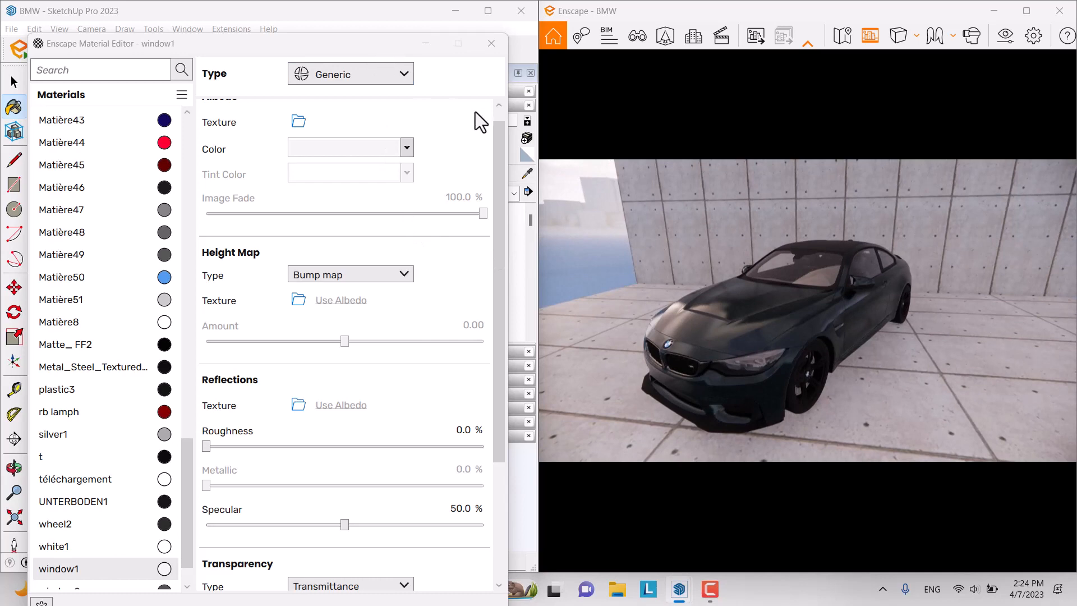
left_click(528, 184)
left_click(405, 39)
left_click(421, 44)
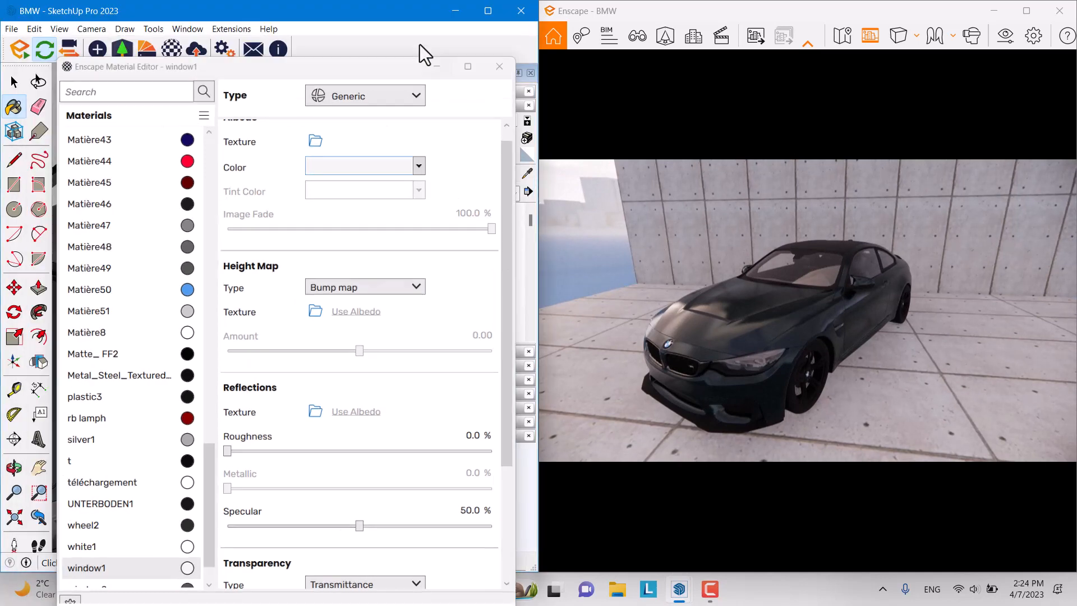
Step: Sample the roof's Carbon Texture1 and set its roughness to 21.9% and metallic to 42.1%
left_click(528, 175)
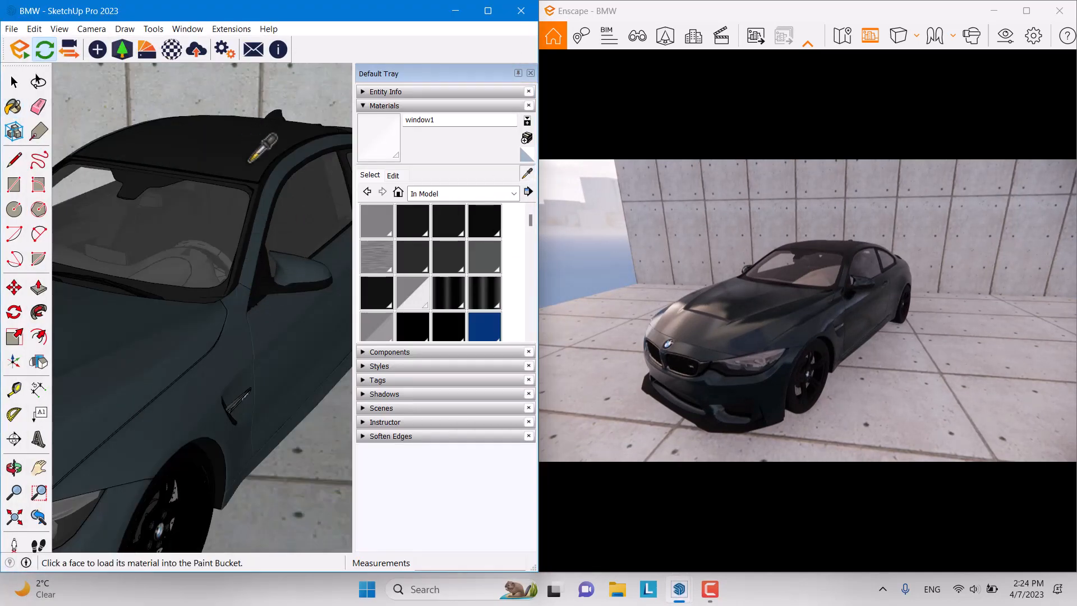
middle_click_drag(168, 252, 192, 190)
scroll(189, 274, "up", 5)
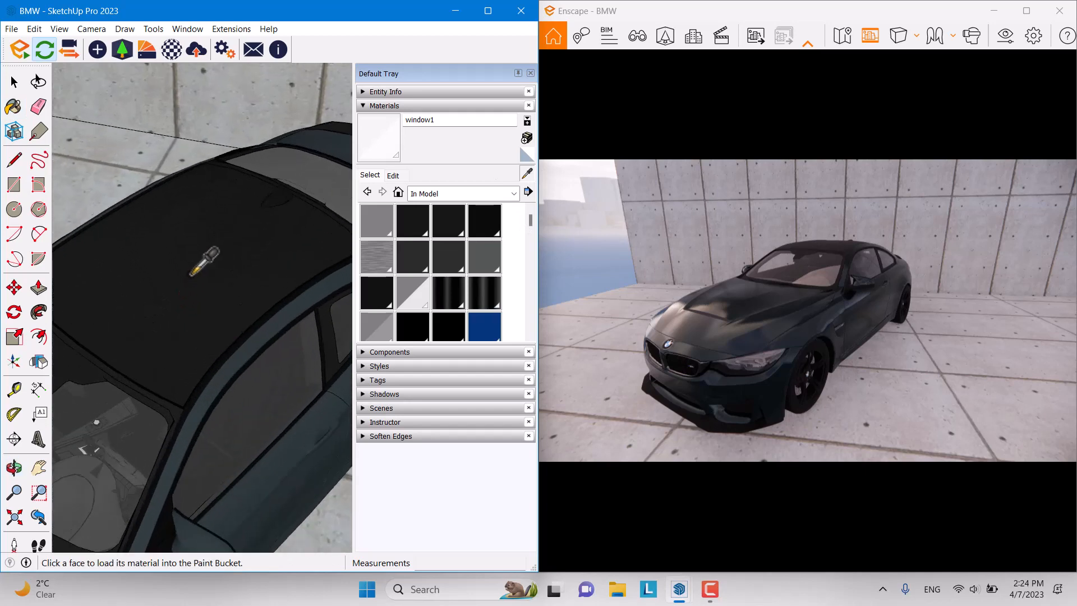
middle_click_drag(189, 275, 237, 268)
left_click(237, 268)
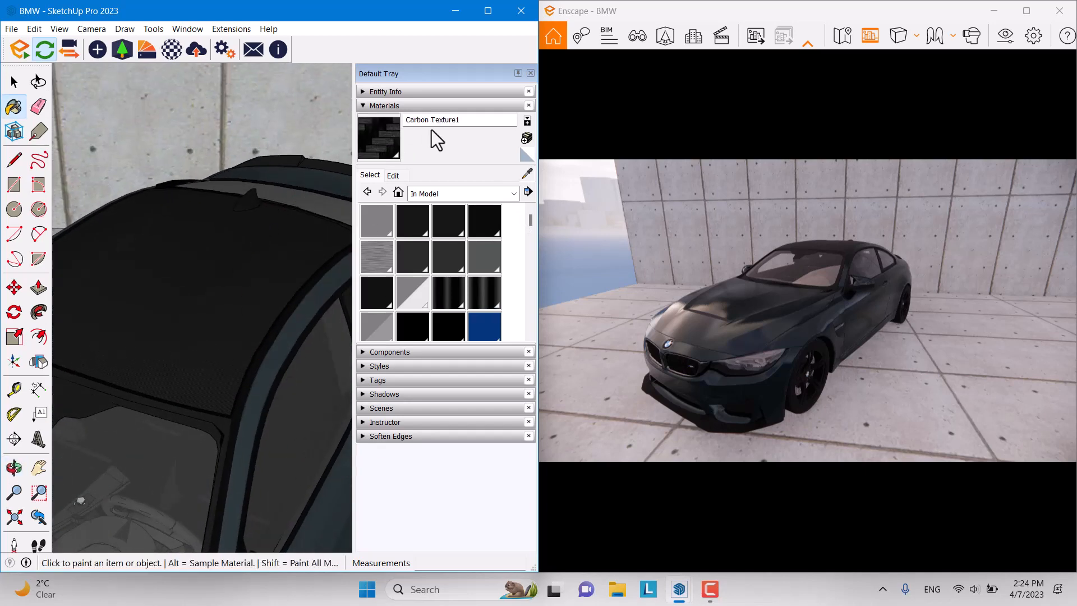
left_click(171, 50)
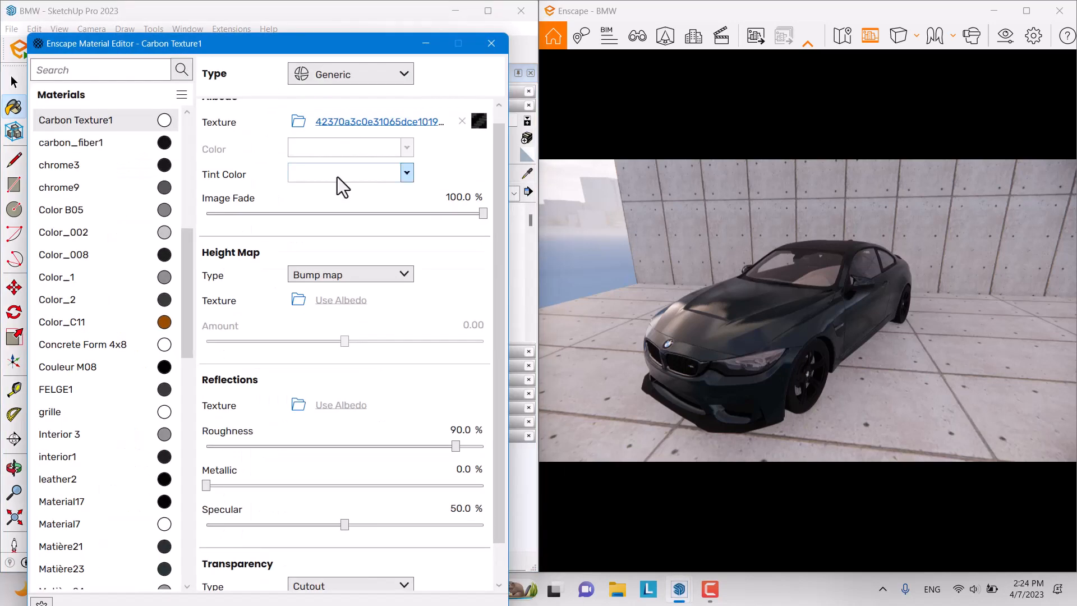
left_click_drag(598, 214, 628, 175)
key("w")
key("w")
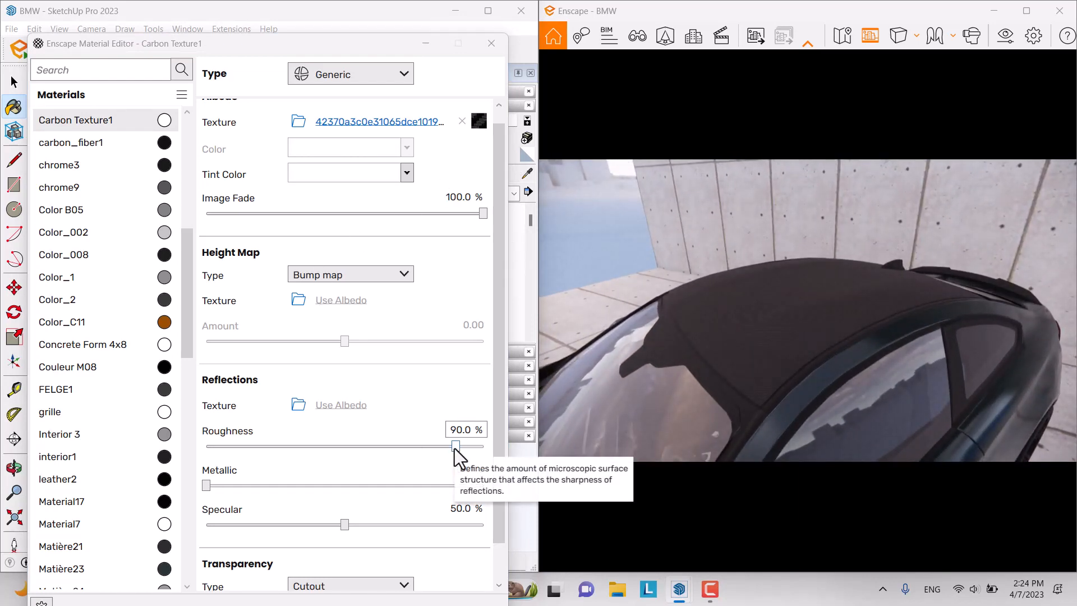
left_click_drag(454, 447, 268, 445)
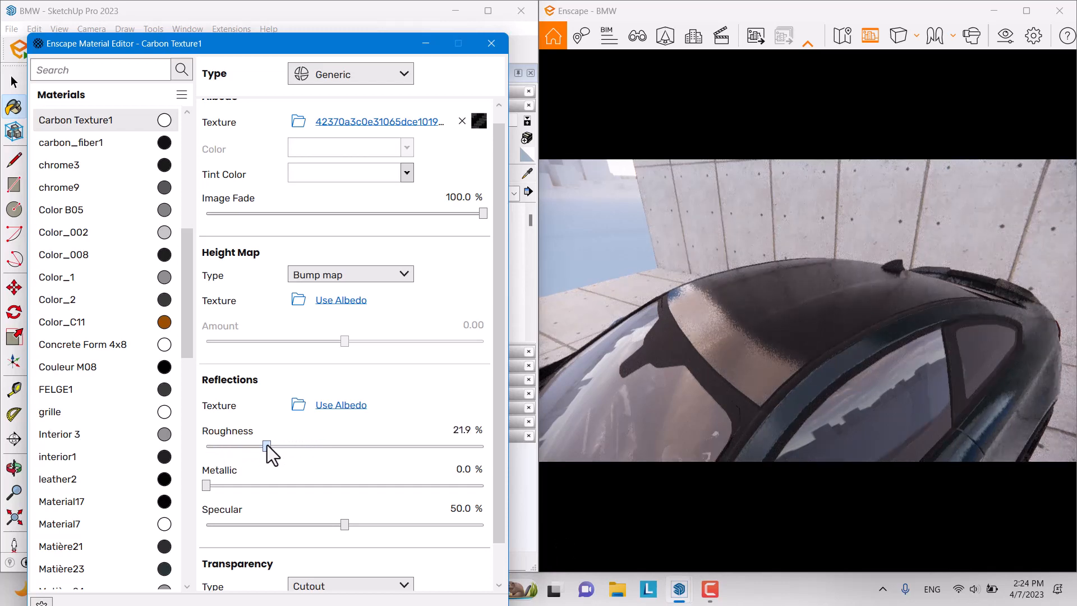
left_click_drag(207, 487, 328, 487)
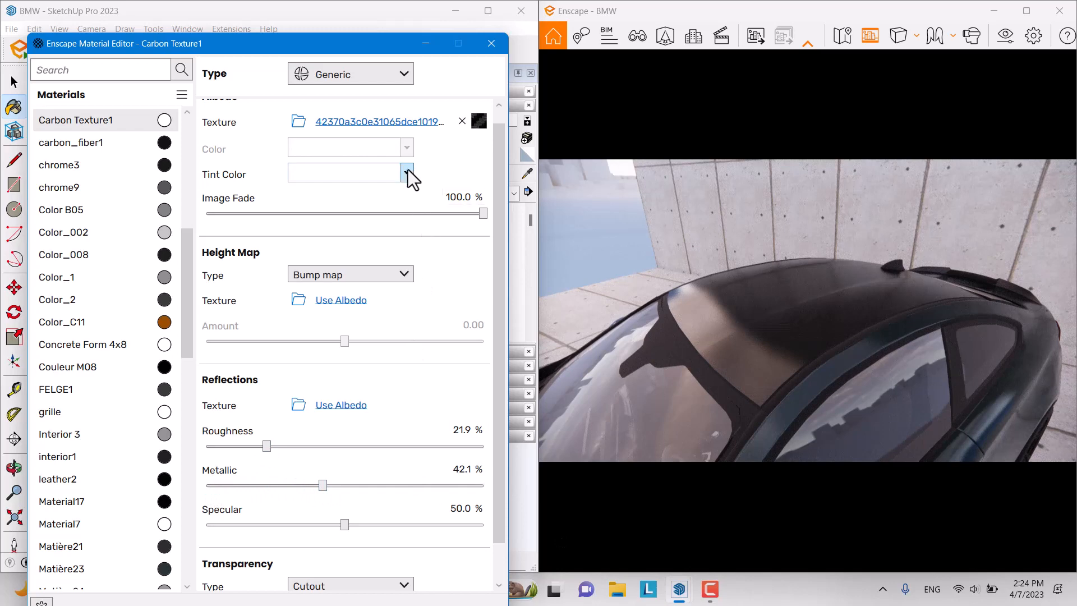
Step: Try inverting the roof's carbon albedo texture, then switch inversion back off
left_click(478, 121)
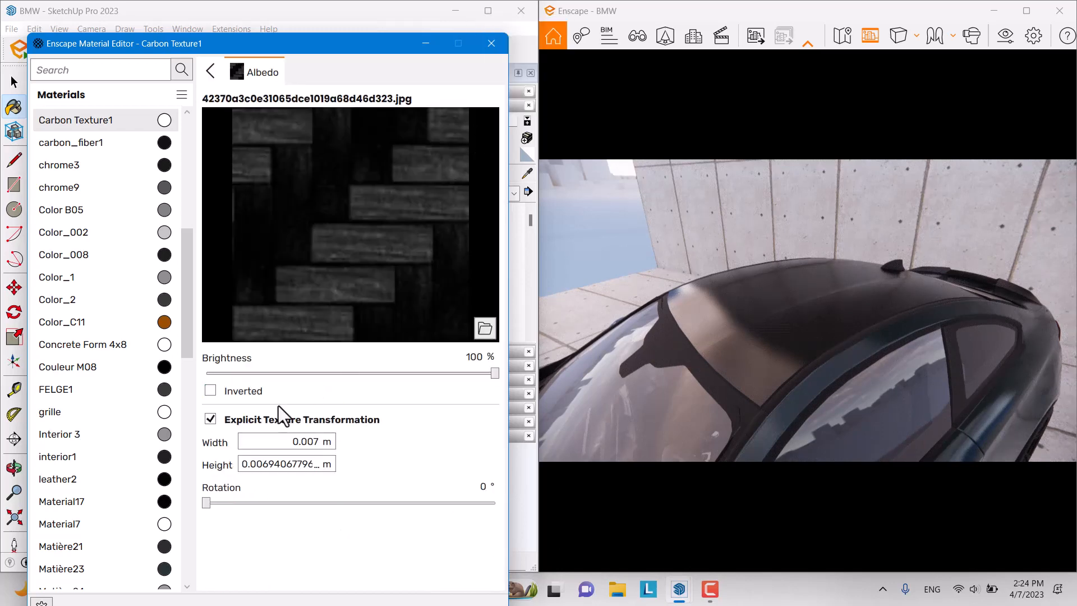
left_click(212, 391)
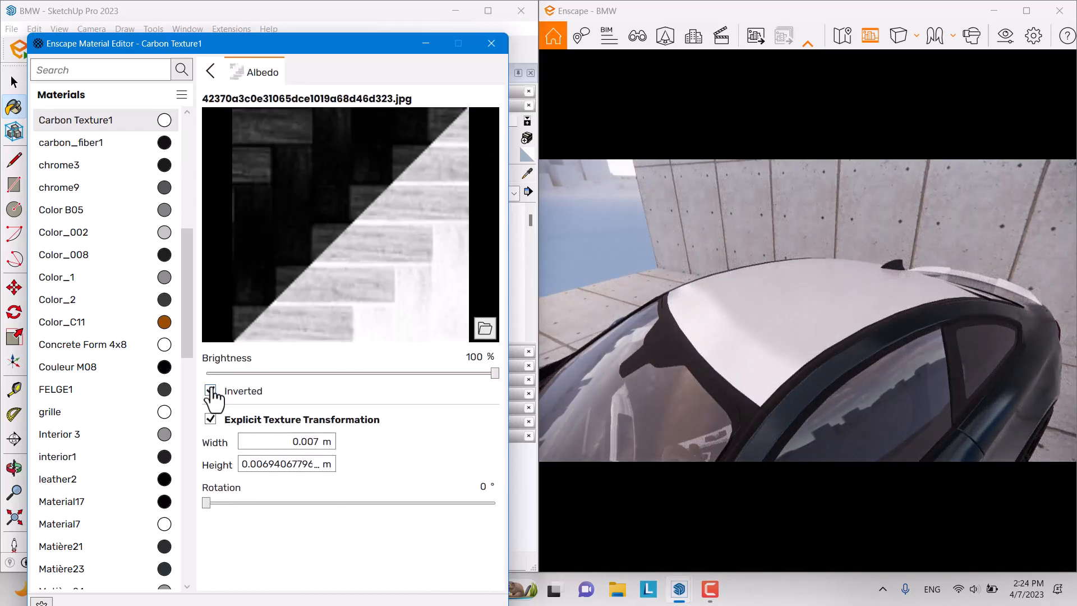
left_click(211, 391)
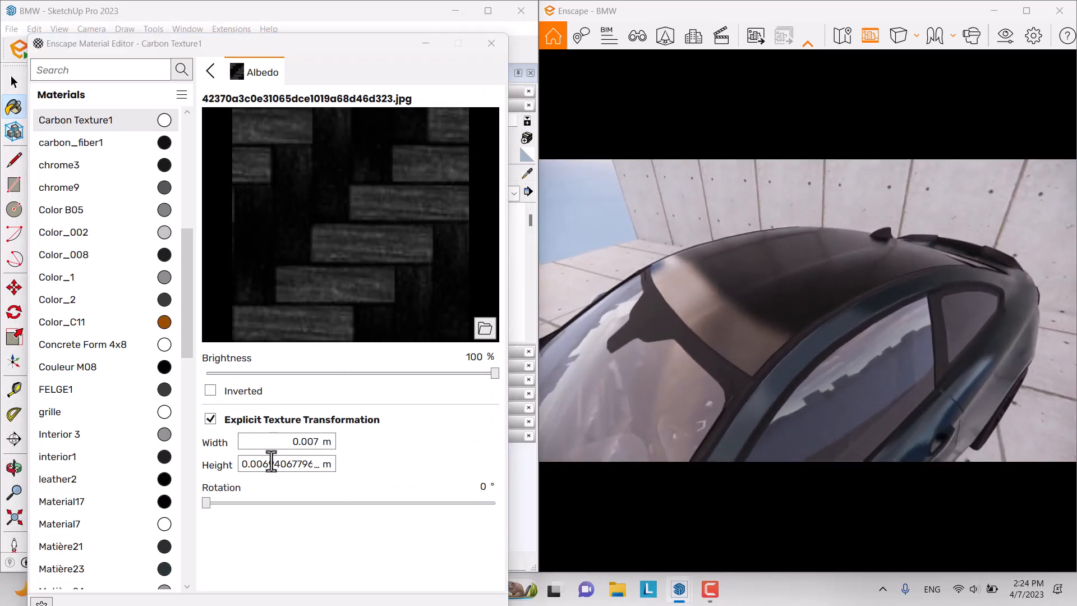
left_click(212, 73)
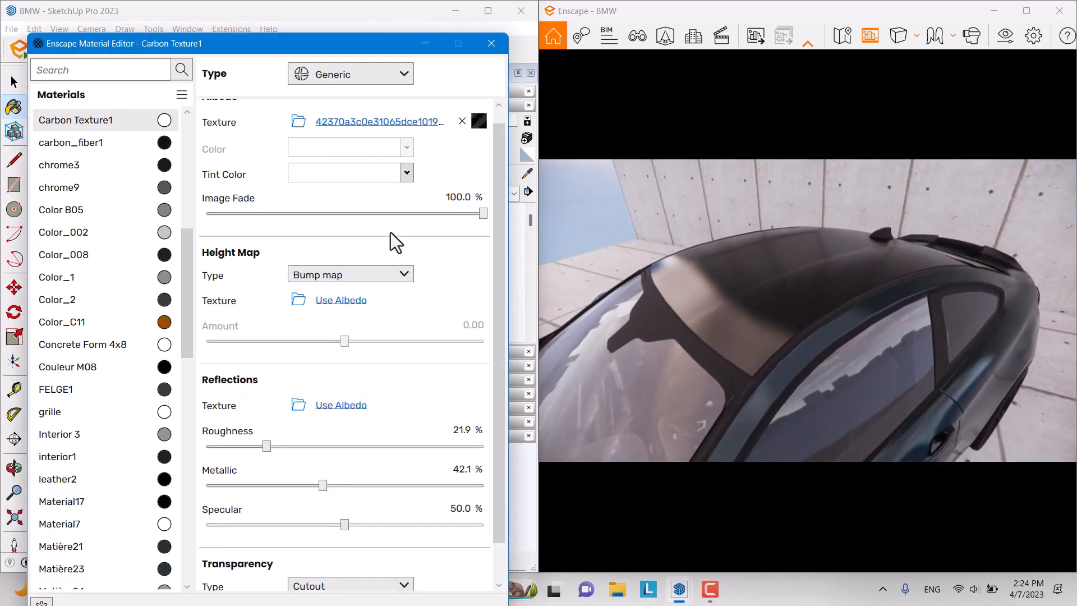
Step: Tint the roof material a deep teal-grey and set Image Fade to 90
left_click(406, 174)
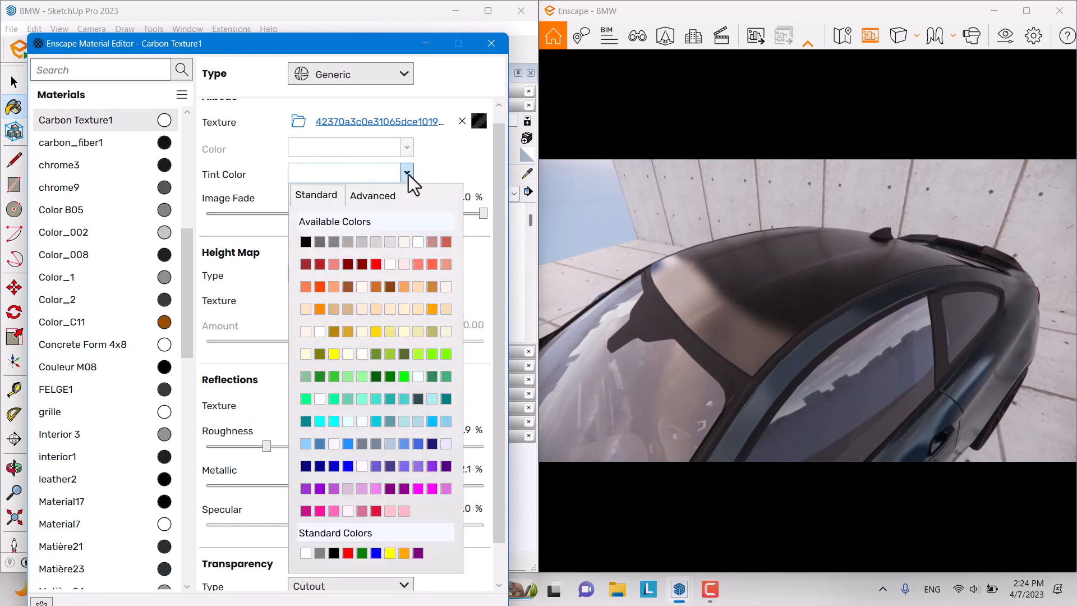
left_click(390, 398)
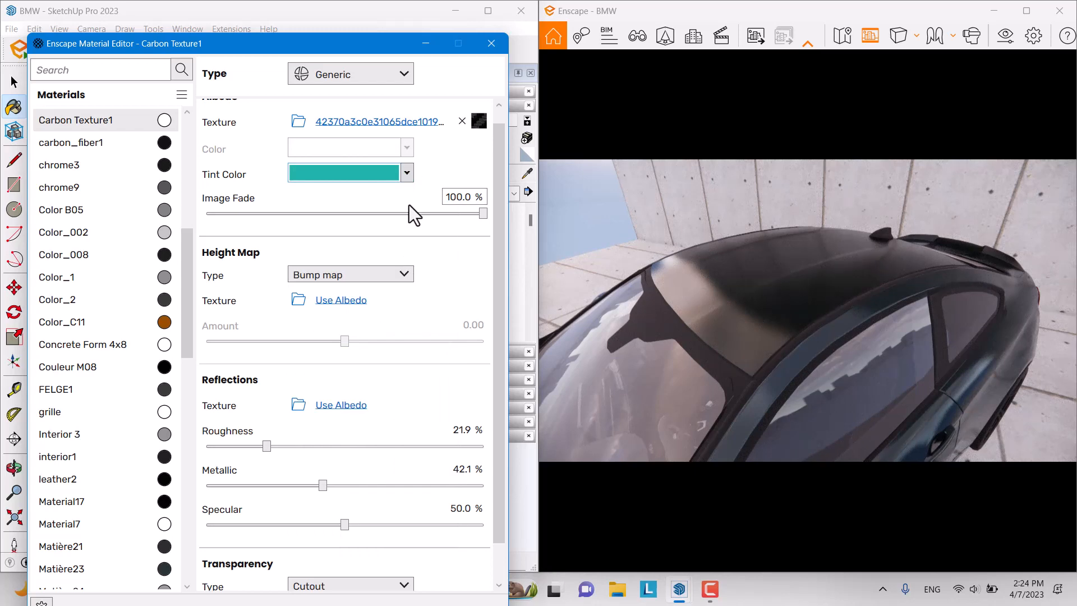
left_click(406, 173)
left_click(370, 212)
mouse_move(369, 250)
left_mouse_down()
mouse_move(341, 262)
mouse_move(357, 264)
left_mouse_up()
left_click(747, 241)
left_click(466, 203)
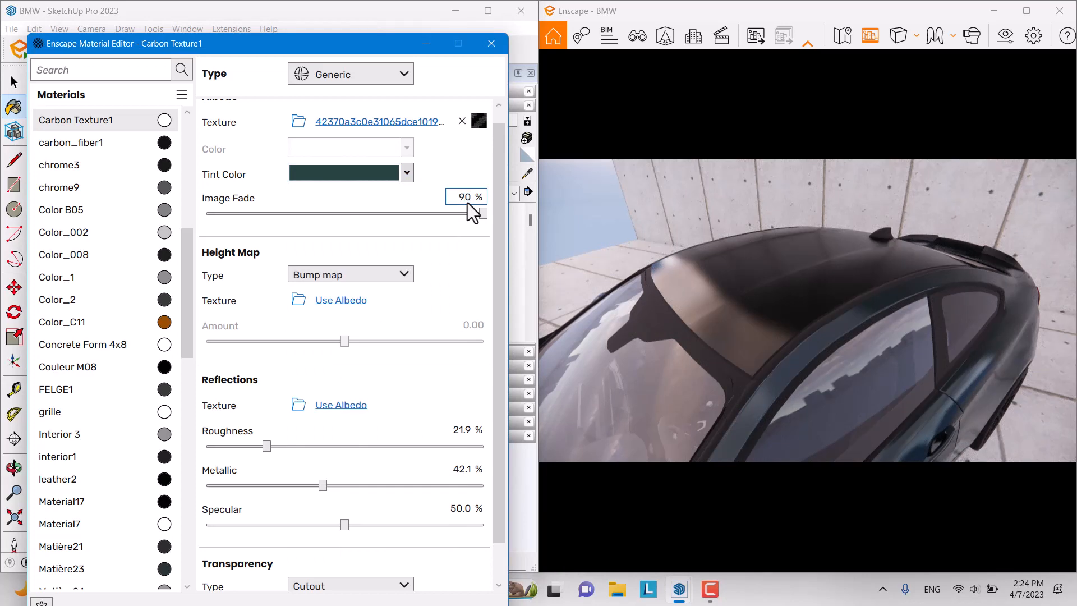
type("90")
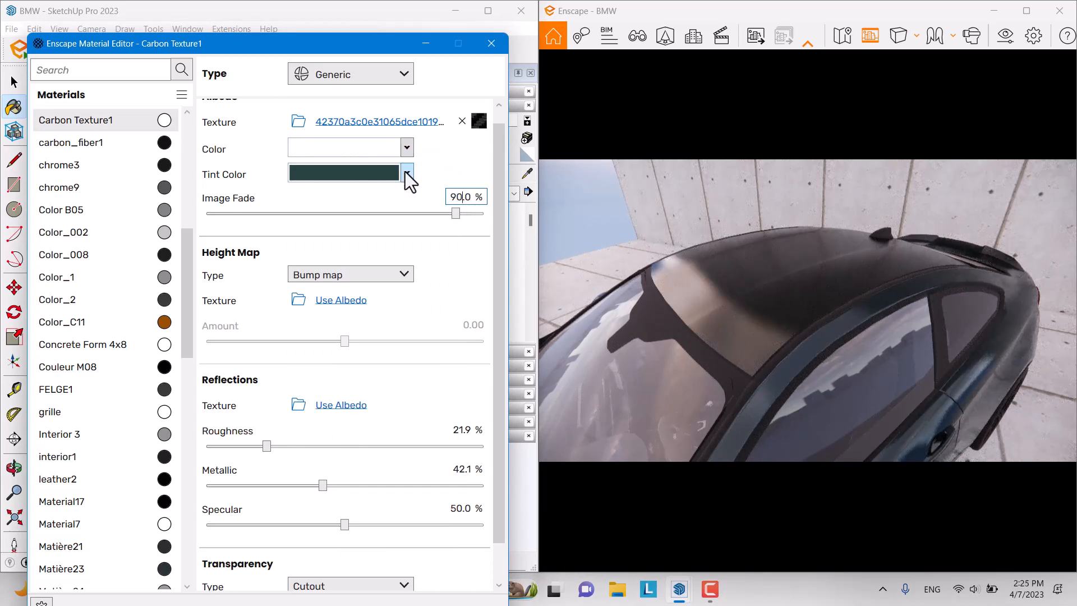
Step: Set the roof's base colour to dark green-grey #1E3D38
left_click(406, 148)
left_click(371, 170)
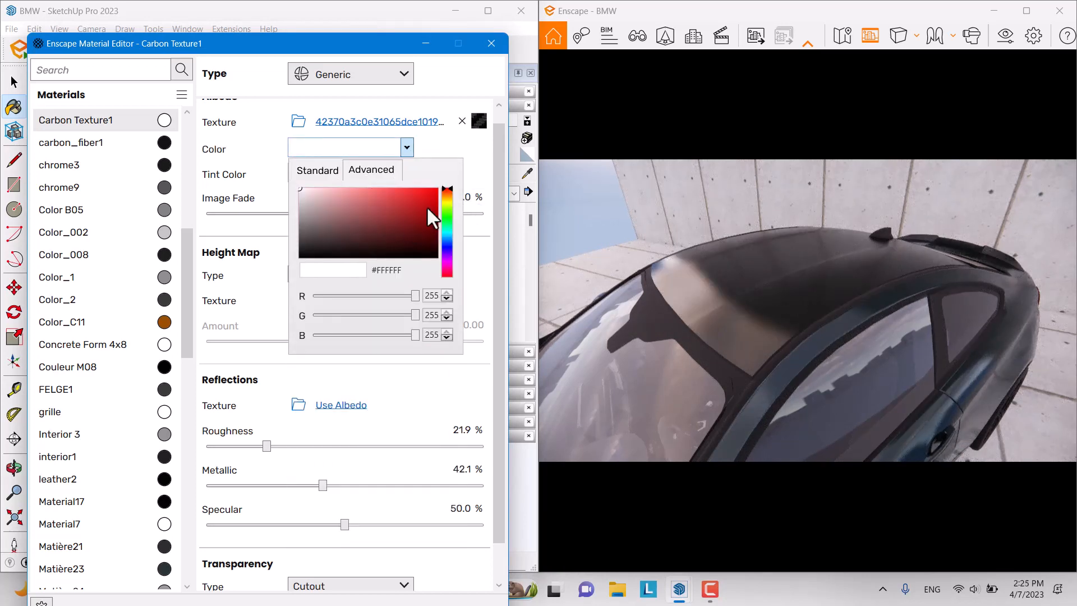
left_click(448, 194)
left_click(447, 198)
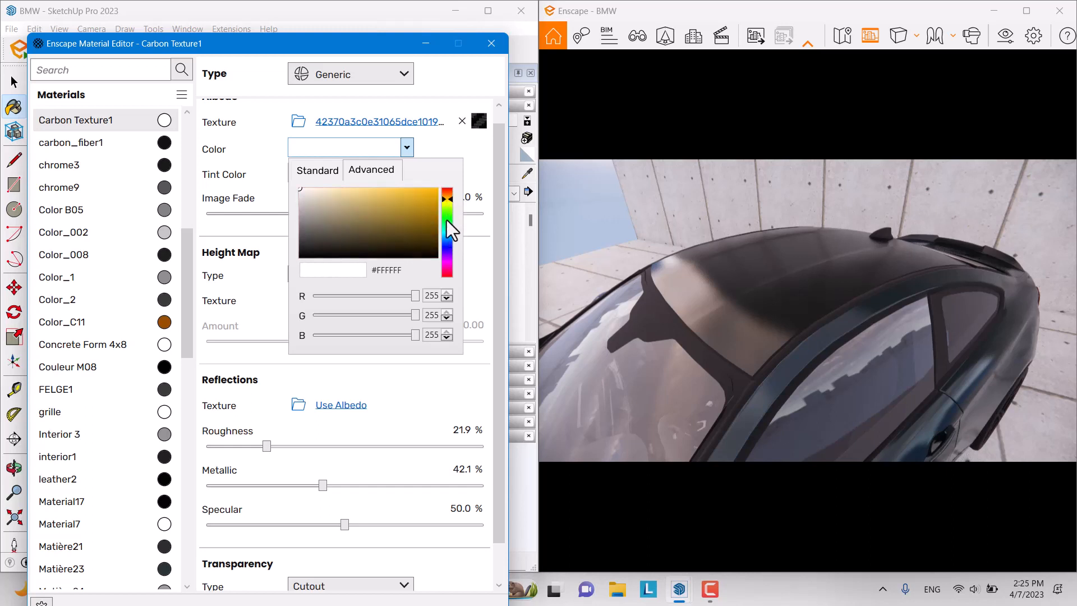
mouse_move(446, 197)
left_mouse_down()
mouse_move(446, 257)
mouse_move(448, 230)
left_mouse_up()
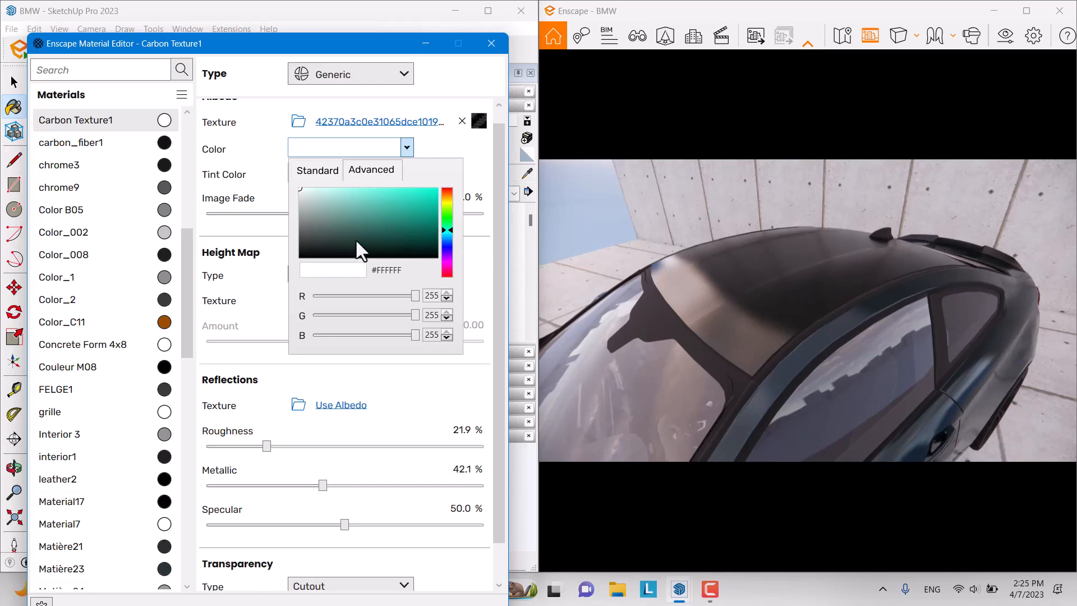
mouse_move(356, 240)
left_mouse_down()
mouse_move(345, 242)
mouse_move(370, 240)
left_mouse_up()
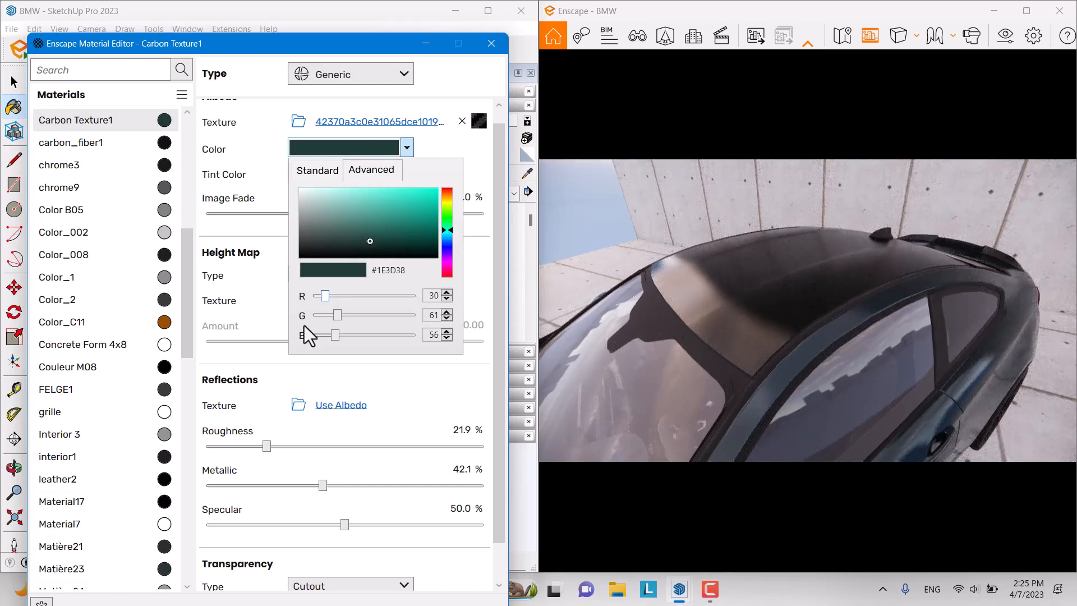
left_click(710, 214)
right_click_drag(745, 214, 799, 224)
scroll(755, 255, "down", 5)
scroll(780, 261, "up", 4)
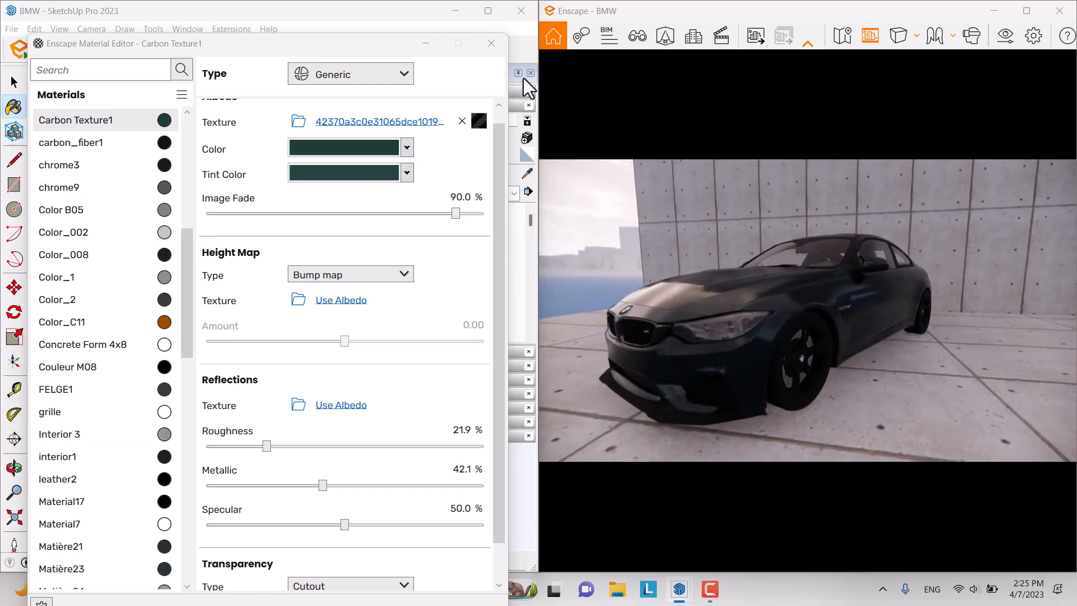
Step: Sample the windshield's window3 material and open it in the Enscape Material Editor
left_click(492, 43)
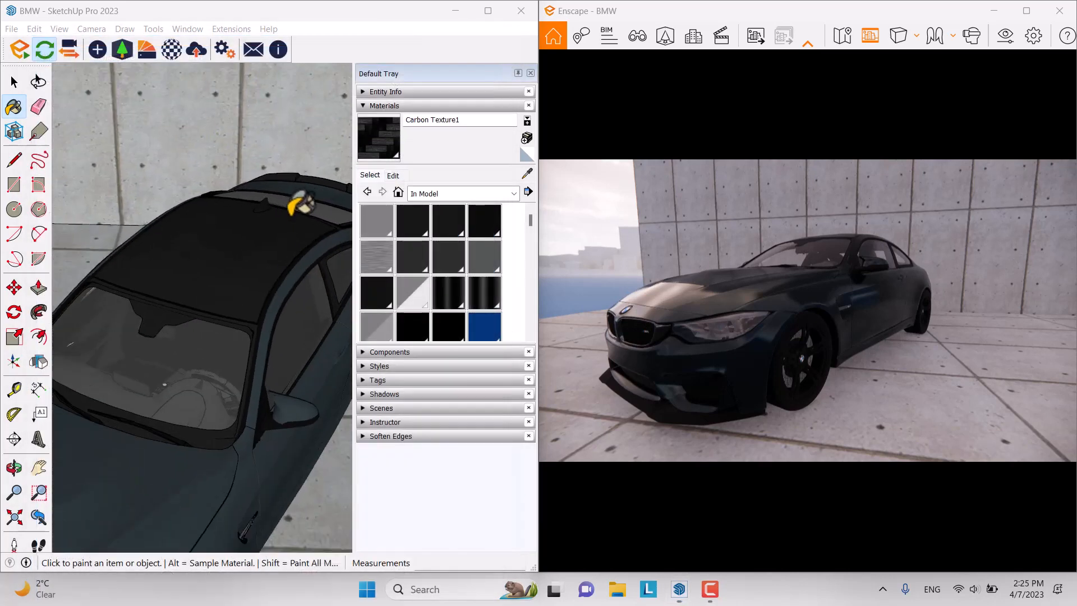
scroll(284, 161, "down", 3)
scroll(236, 348, "up", 8)
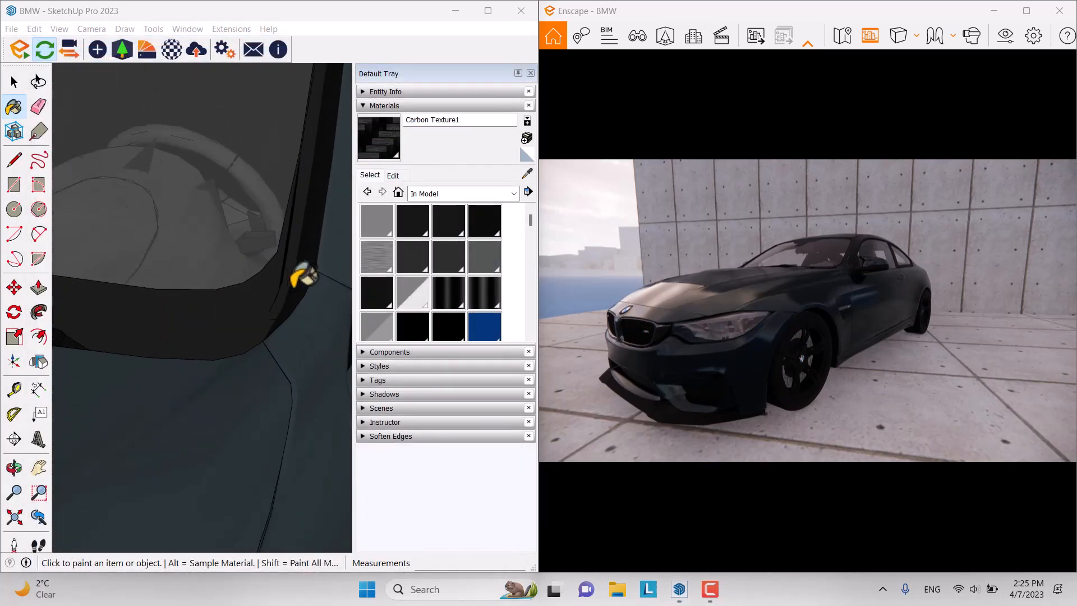
scroll(291, 286, "up", 2)
middle_click_drag(290, 287, 431, 234)
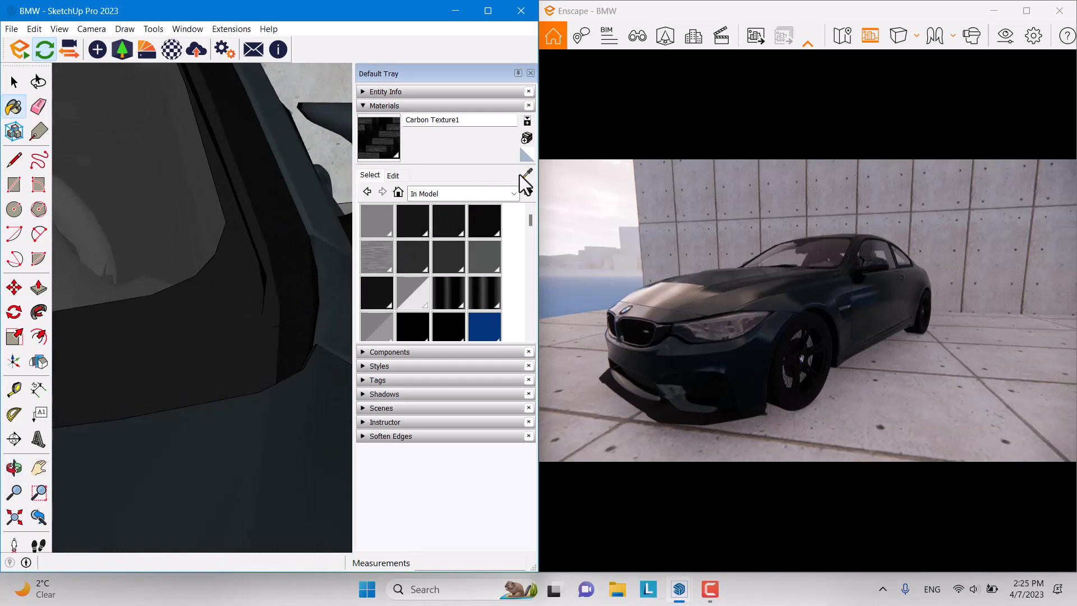
left_click(527, 173)
left_click(220, 264)
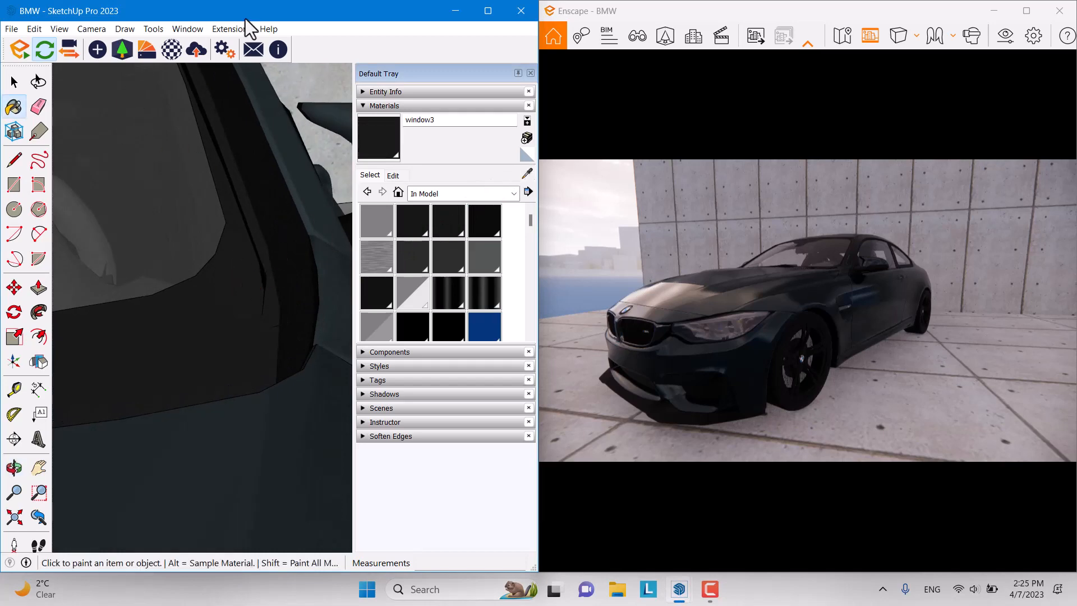
left_click(171, 49)
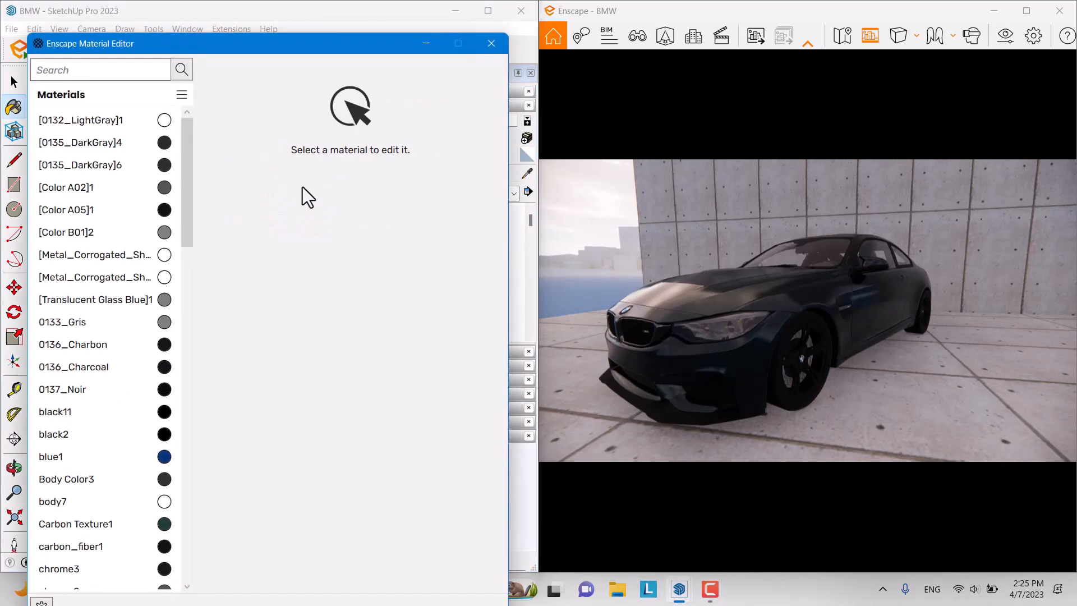
left_click(424, 43)
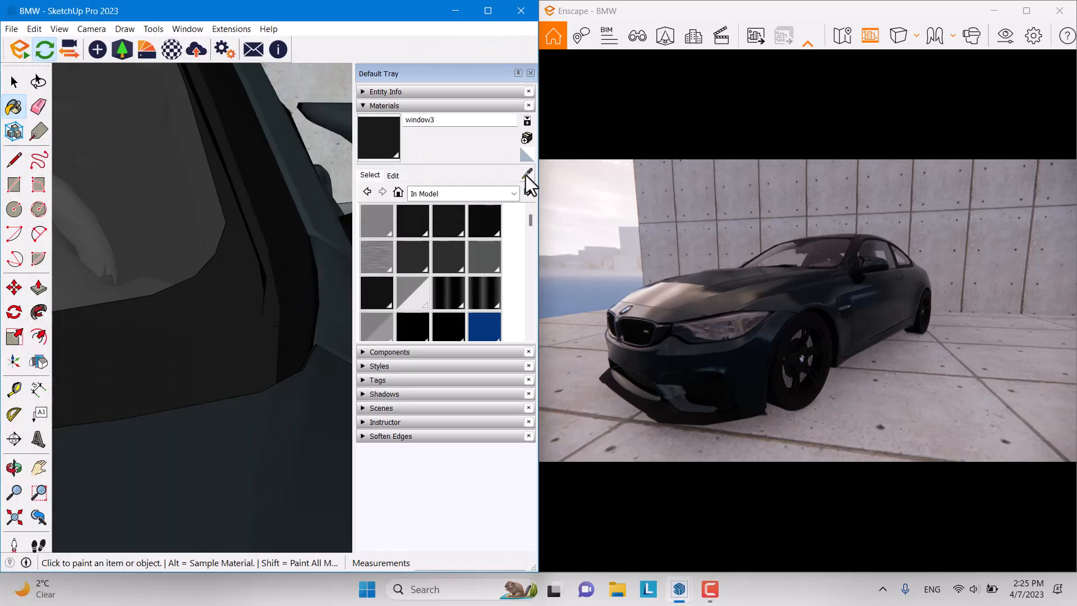
left_click(167, 49)
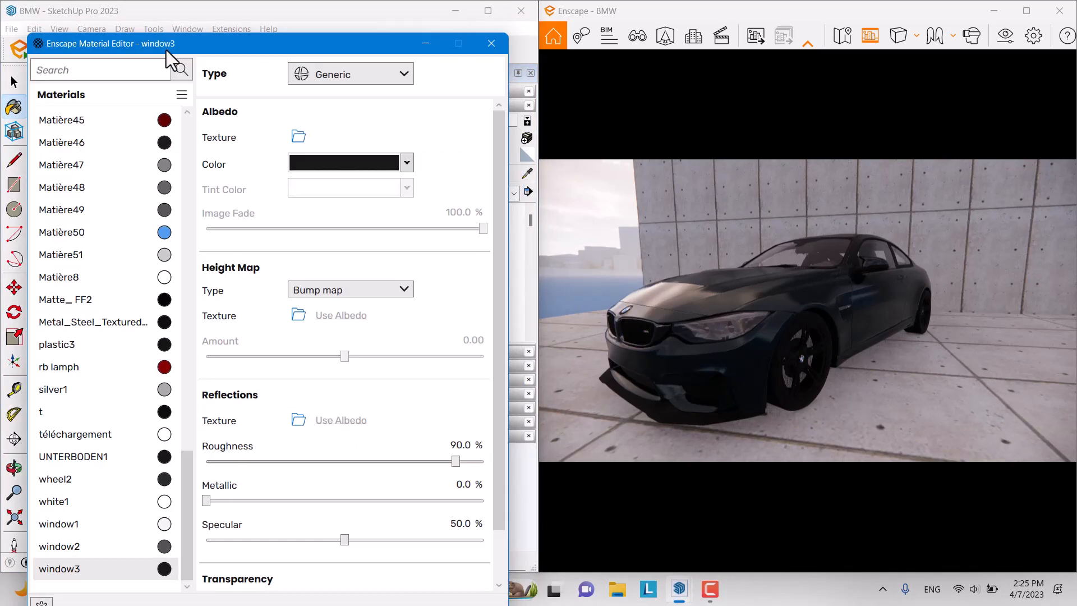
Step: Set window3 to roughness 9.5%, metallic 43.5% and specular 75.5%, then hide the editor
left_click(460, 446)
type("85")
key("Return")
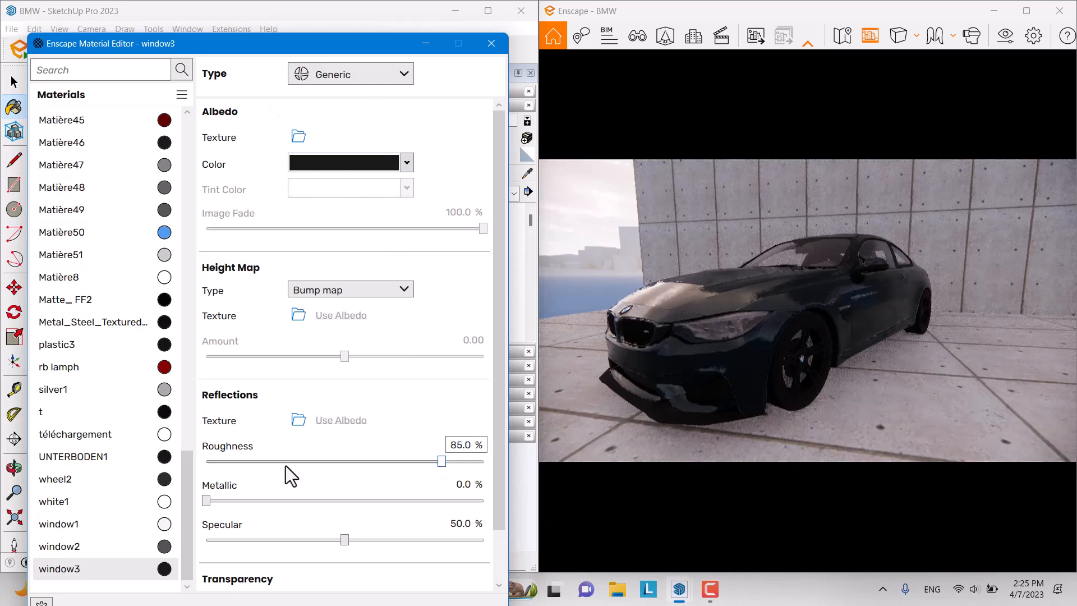
left_click_drag(434, 463, 327, 503)
left_click_drag(345, 540, 416, 542)
left_click_drag(841, 376, 792, 338)
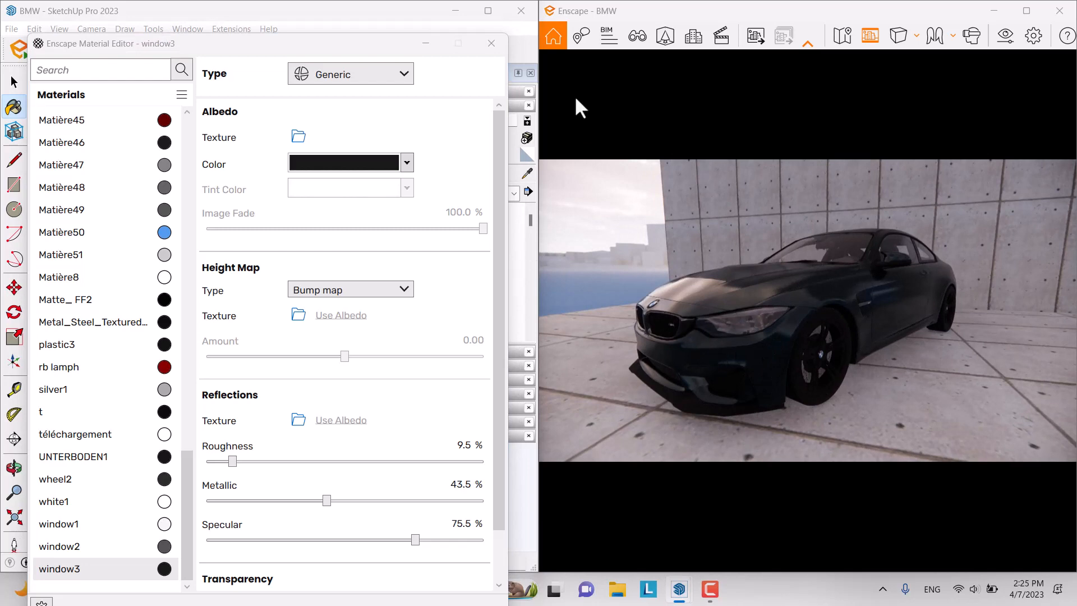
left_click(426, 44)
left_click(527, 173)
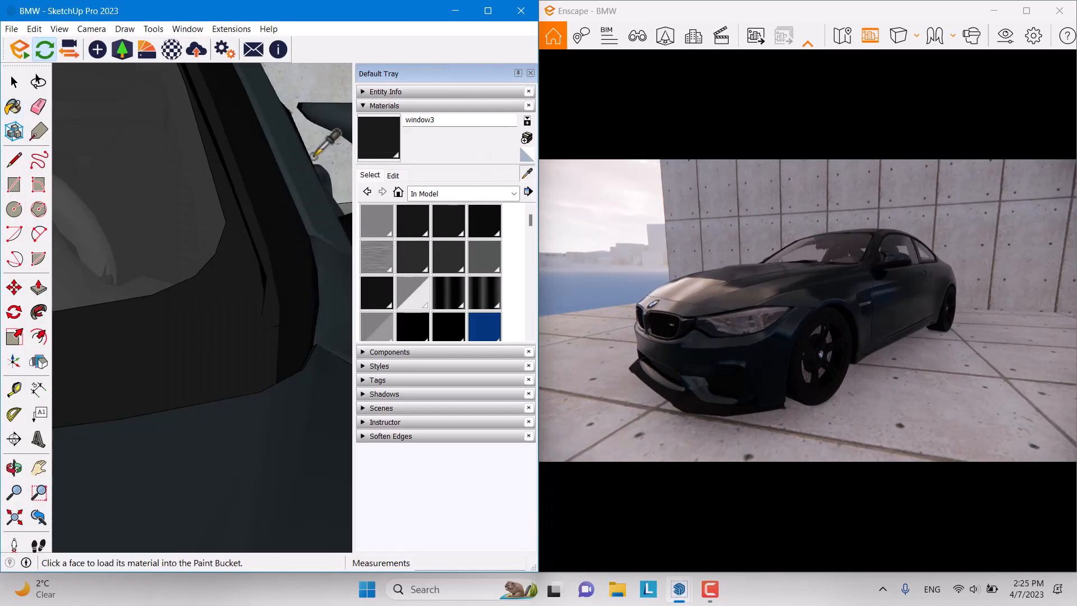
Step: Sample the lower front bumper's Material17 and open it in the Enscape Material Editor
scroll(279, 163, "down", 10)
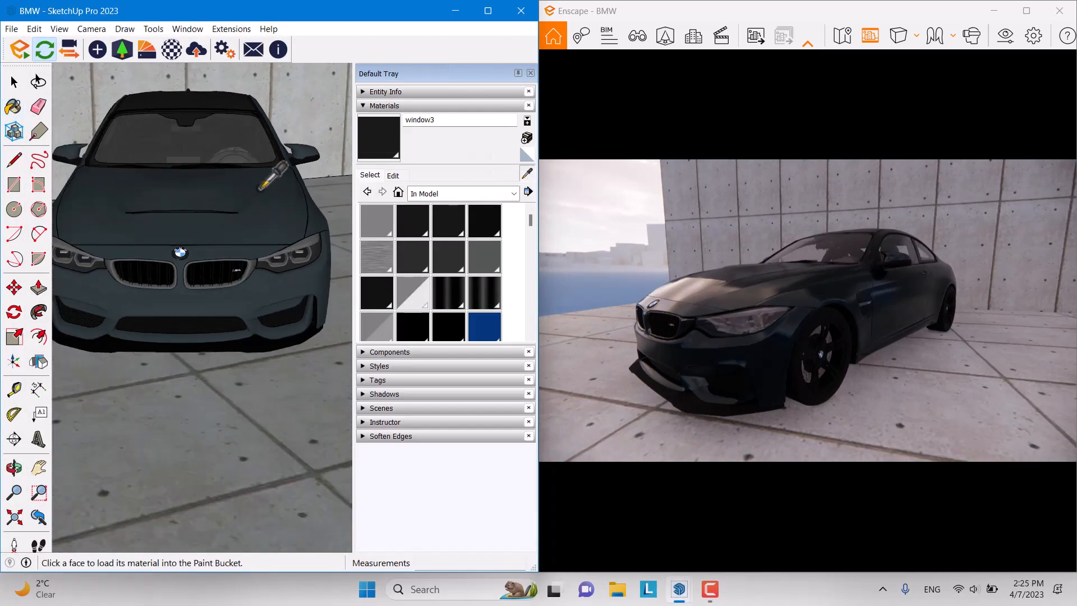
mouse_move(289, 273)
middle_mouse_down()
mouse_move(258, 259)
mouse_move(8, 232)
middle_mouse_up()
scroll(151, 255, "down", 5)
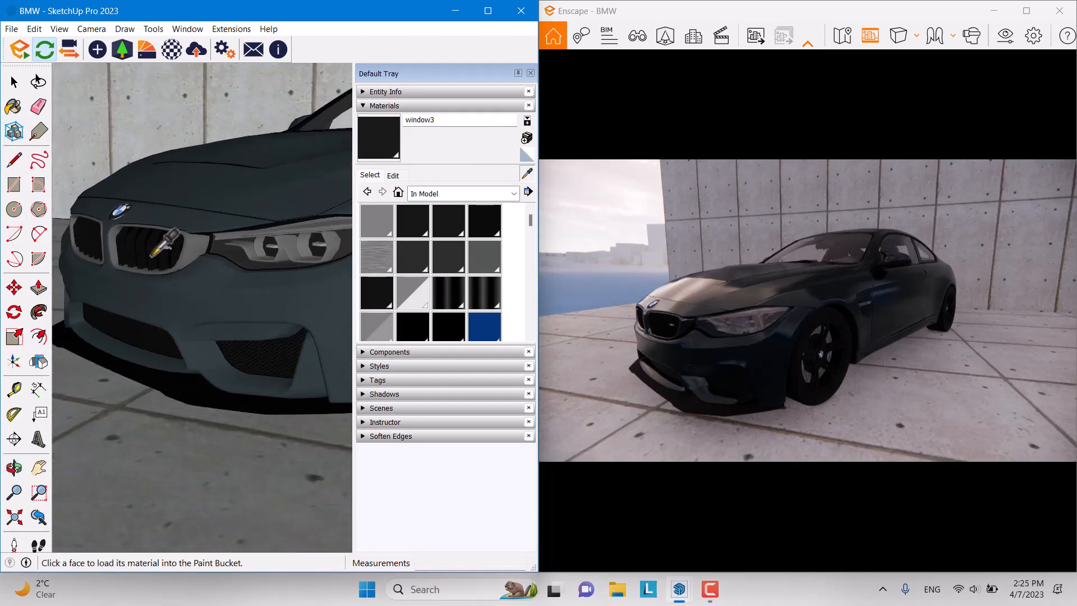
scroll(140, 297, "up", 6)
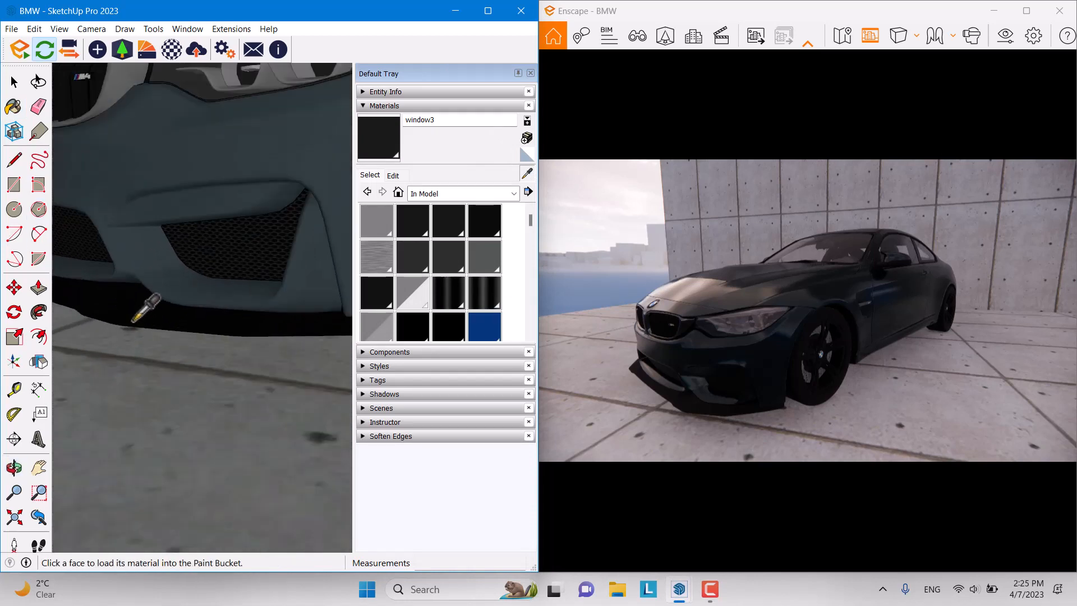
left_click(132, 318)
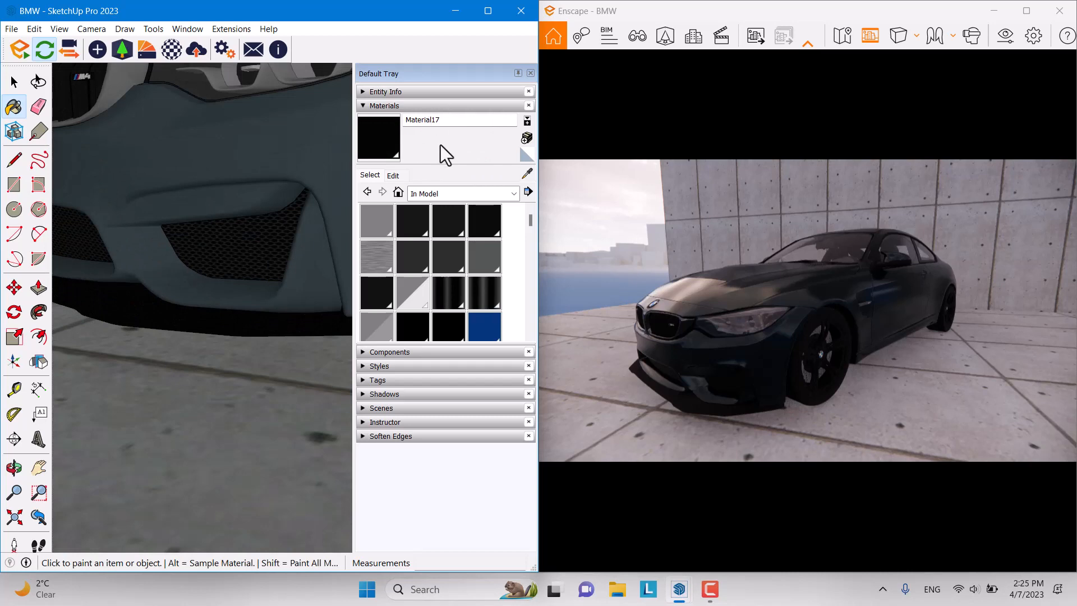
left_click(165, 55)
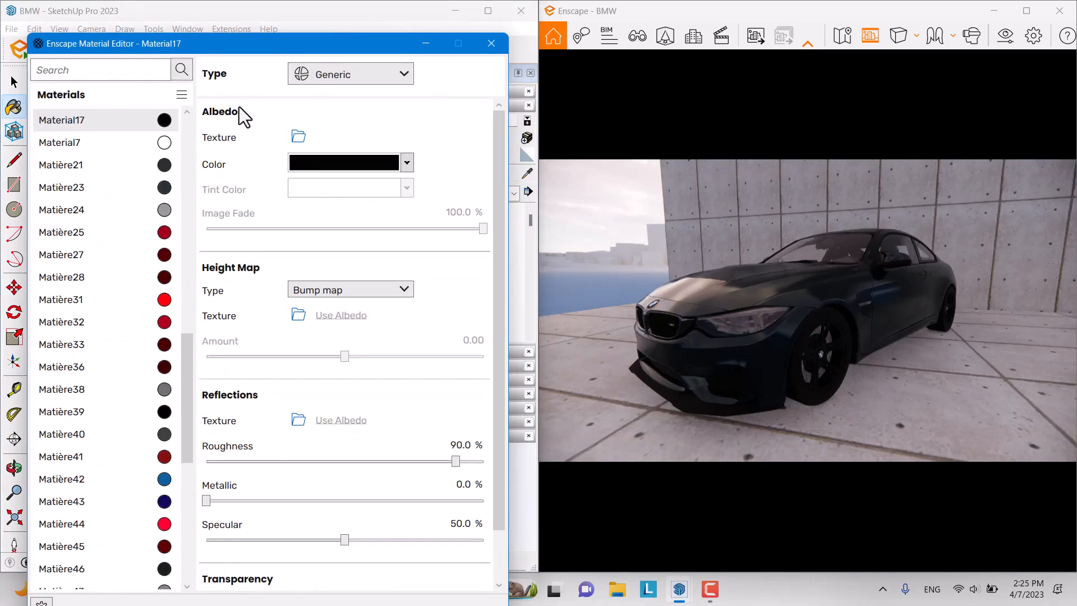
Step: After trying red, white and grey, give Material17 a dark teal-grey colour
left_click(395, 167)
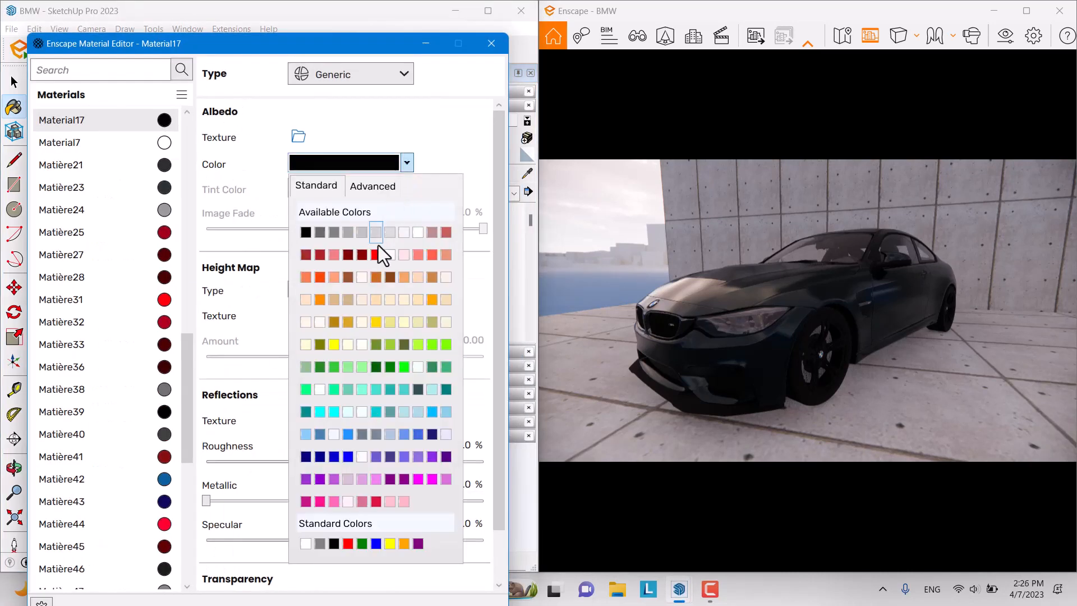
left_click(375, 255)
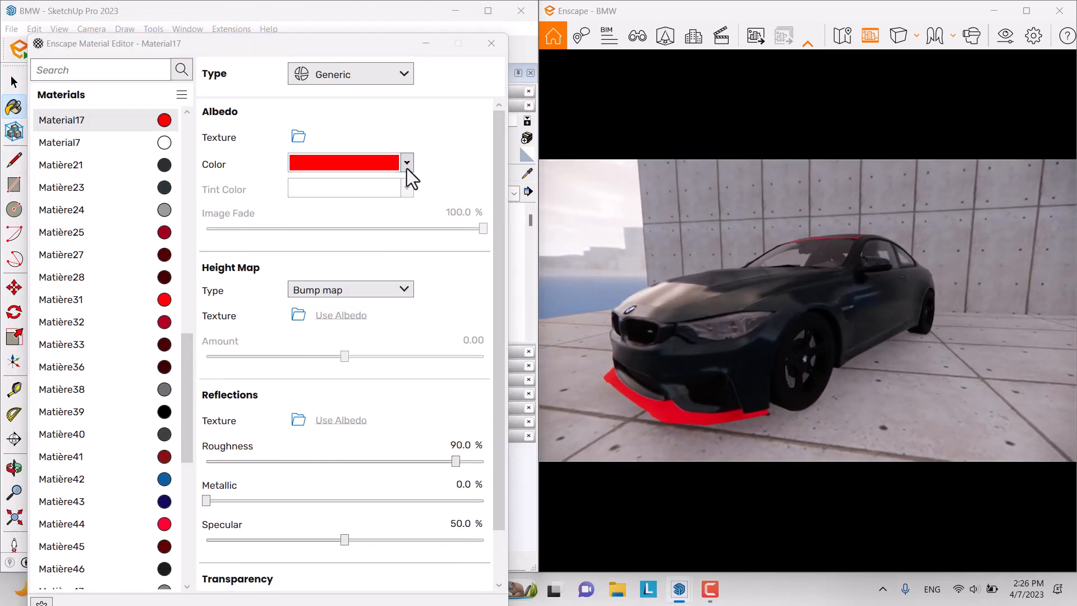
left_click(406, 163)
left_click(418, 233)
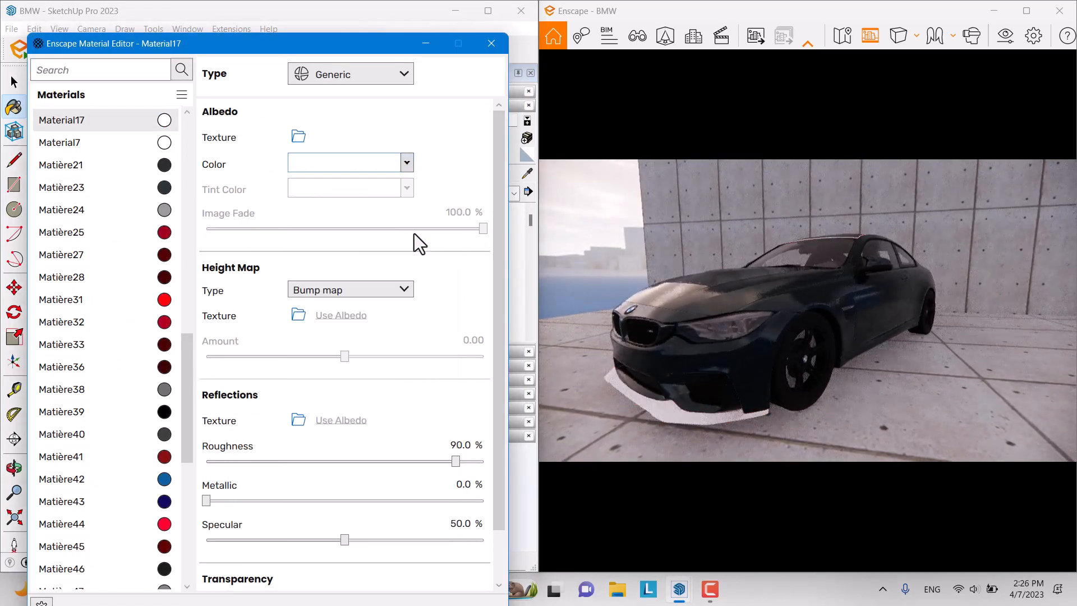
left_click(406, 162)
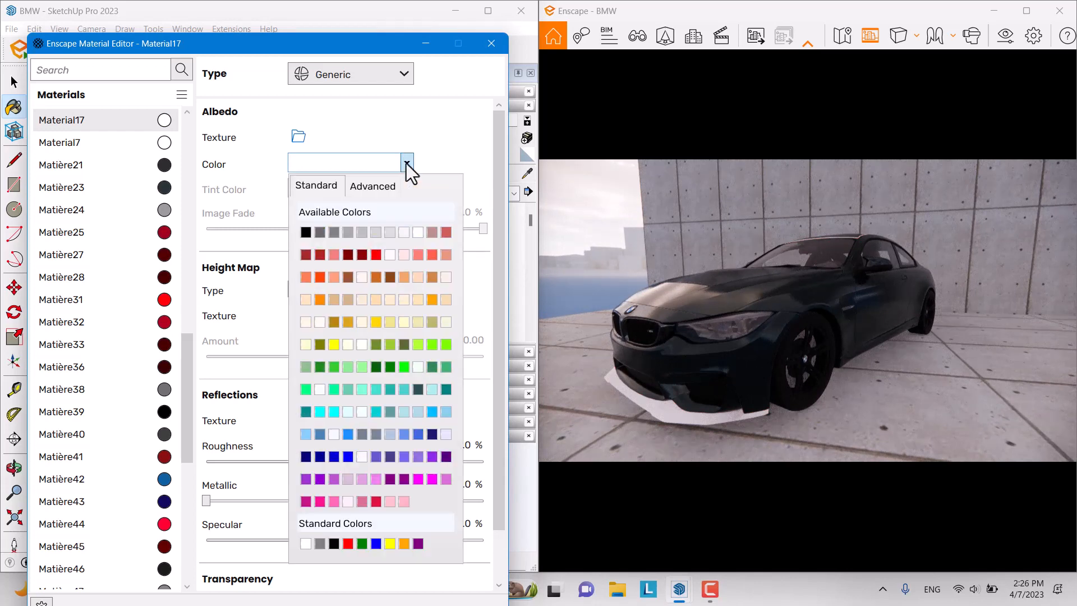
left_click(320, 231)
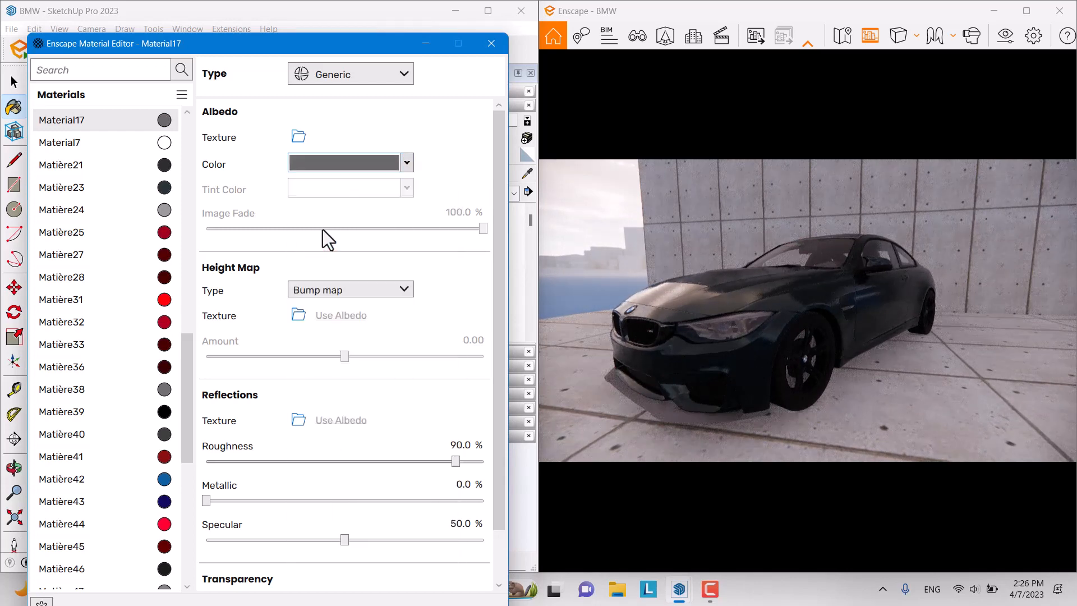
left_click(392, 164)
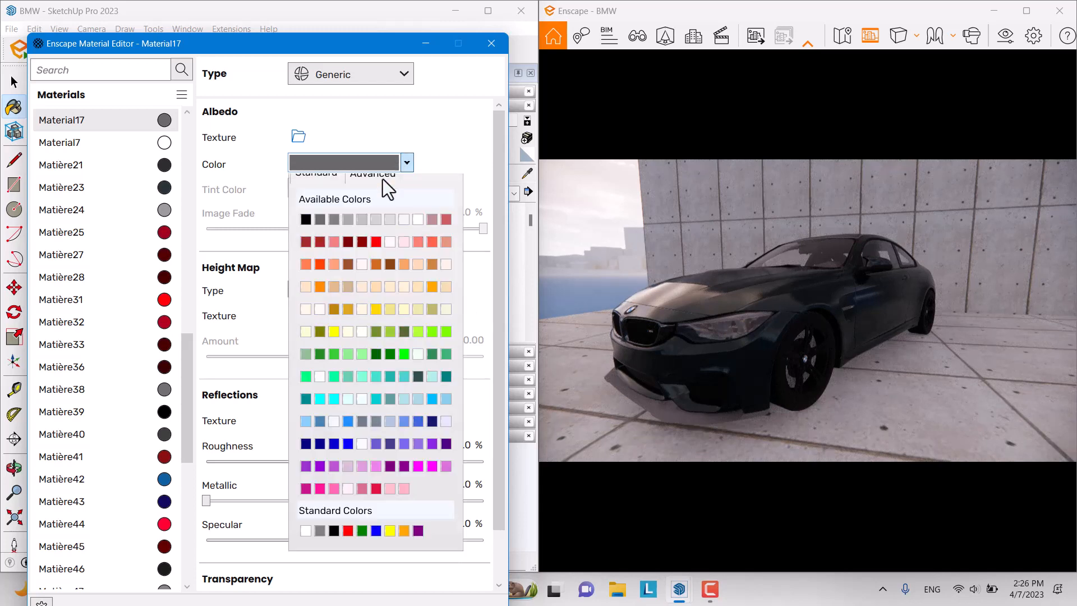
left_click(365, 186)
left_click_drag(443, 208, 447, 240)
left_click_drag(351, 256, 347, 258)
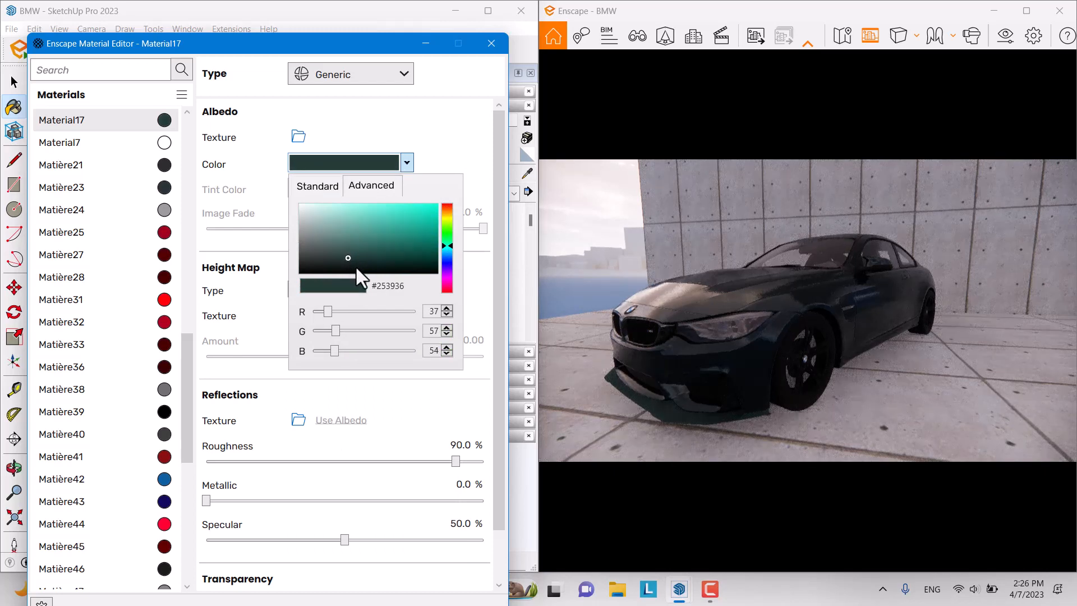
left_click(446, 462)
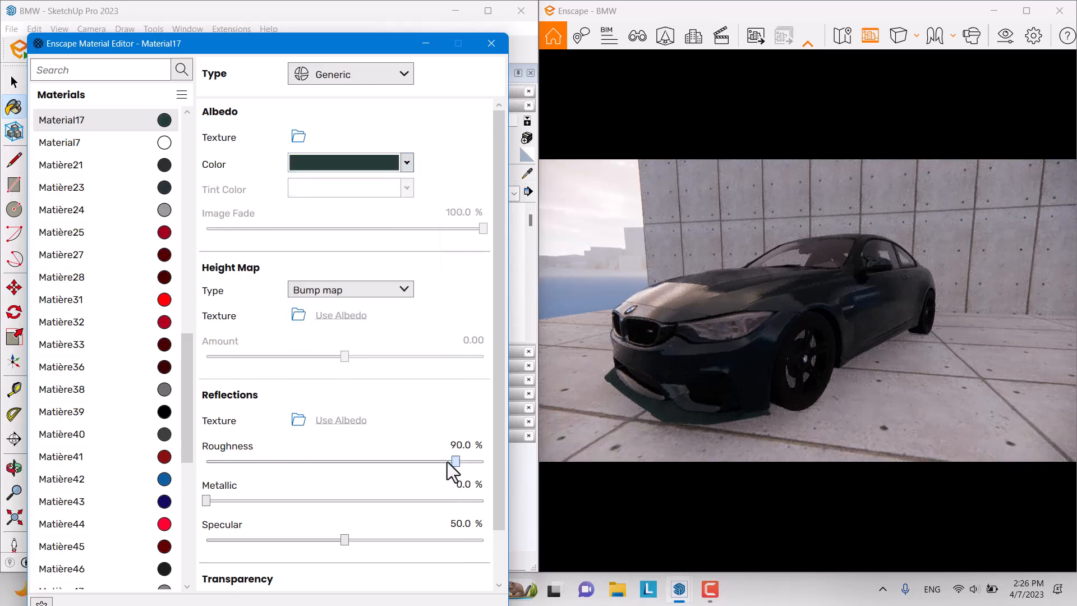
Step: Set Material17 to roughness 39.8%, metallic 26.5% and specular 61.5%, then close the editor
left_click_drag(447, 462, 312, 460)
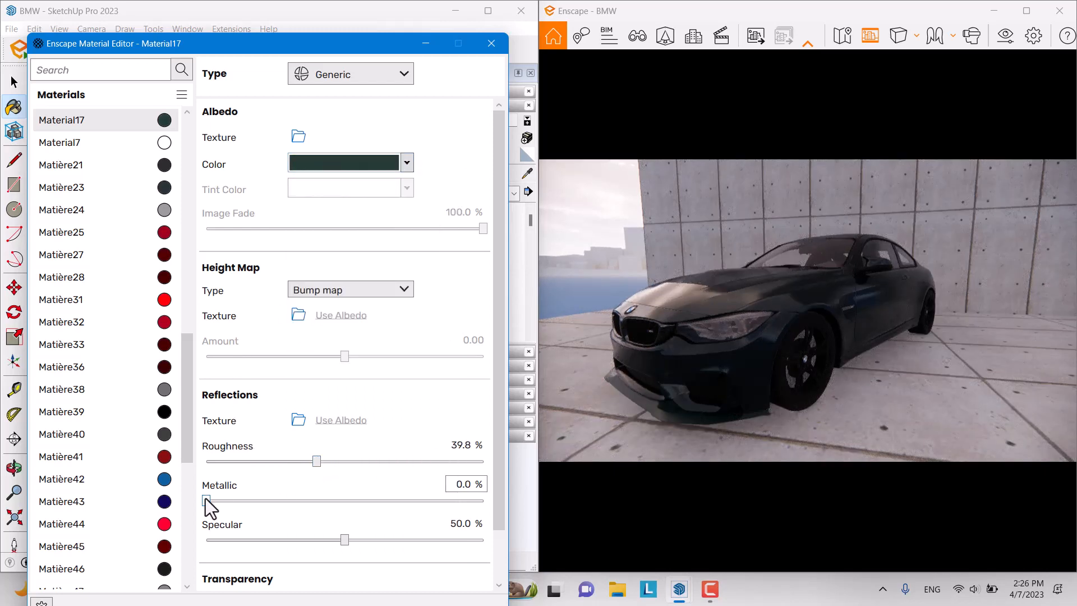
left_click_drag(206, 501, 278, 499)
left_click_drag(340, 541, 377, 541)
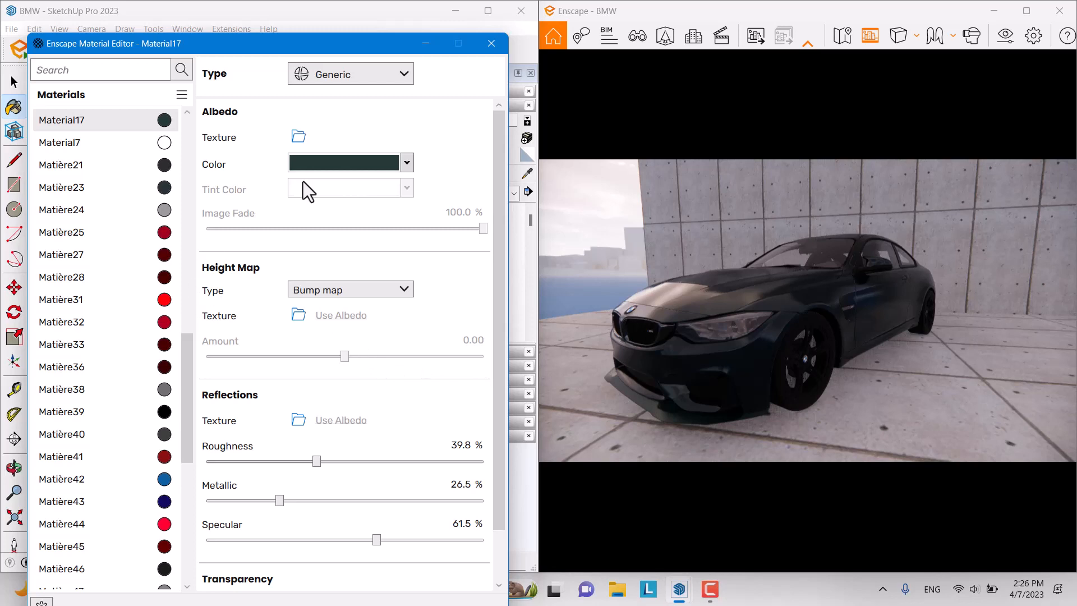
left_click(528, 179)
left_click(427, 46)
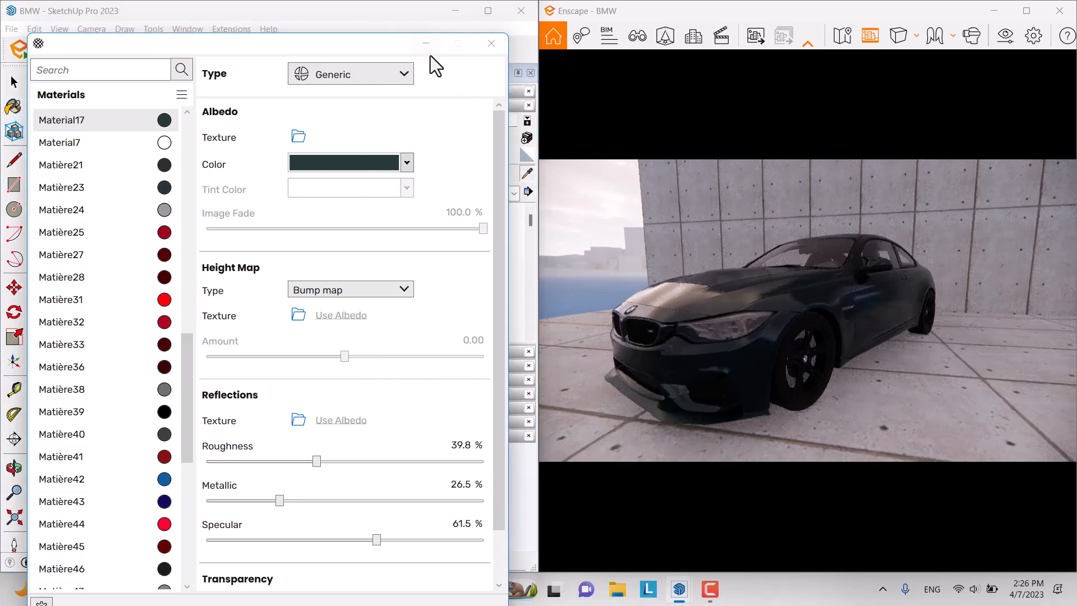
scroll(249, 275, "down", 3)
mouse_move(230, 287)
middle_mouse_down()
mouse_move(235, 300)
mouse_move(329, 277)
middle_mouse_up()
scroll(226, 239, "down", 2)
scroll(112, 151, "up", 8)
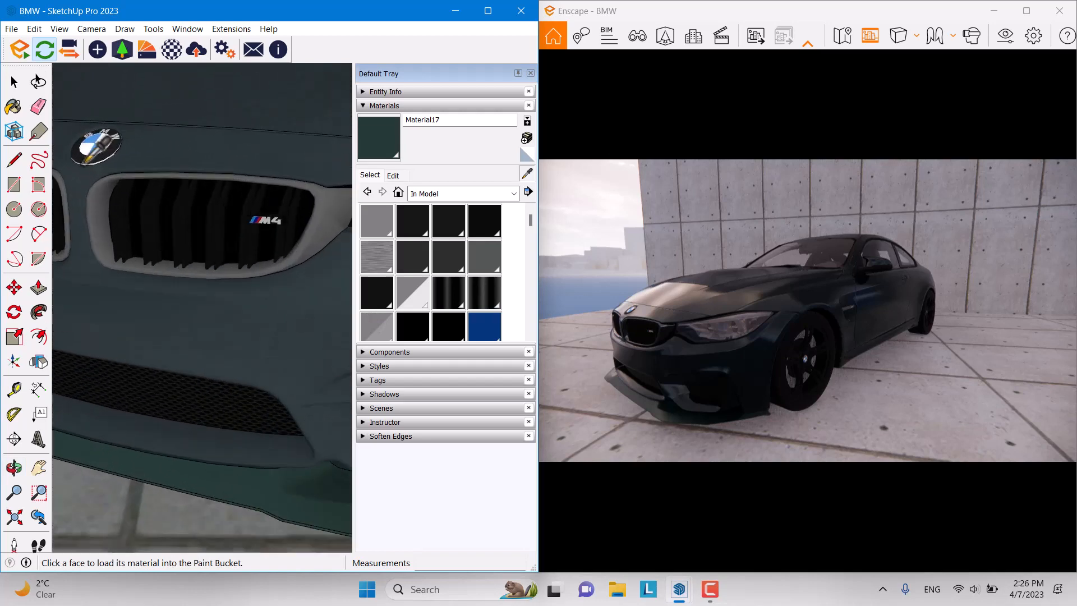
Step: Sample the BMW badge's Matière50 and make it fully glossy with roughness 0
left_click(110, 149)
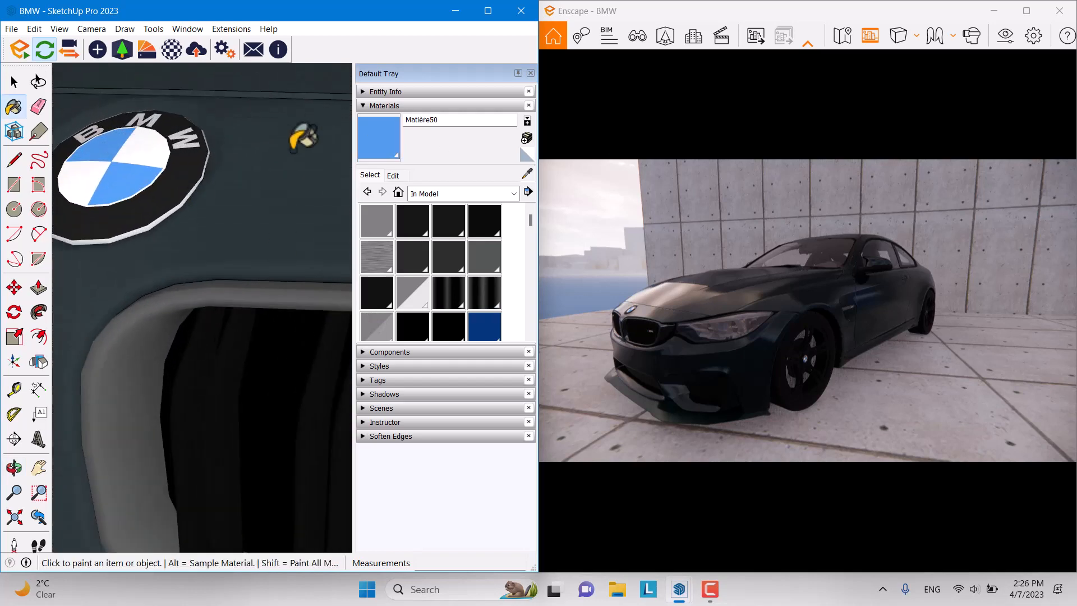
left_click(175, 52)
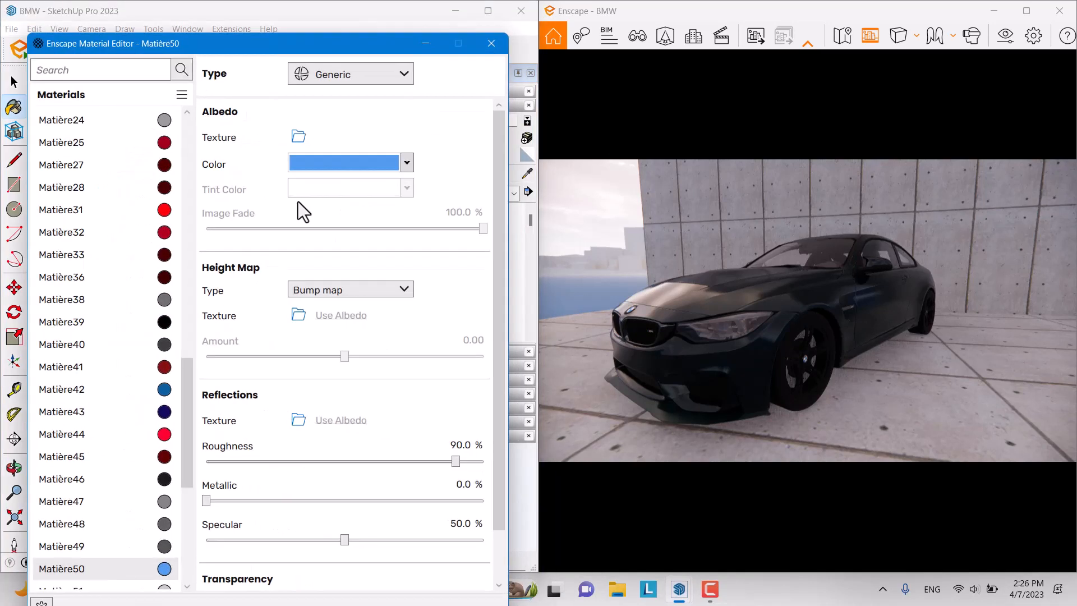
left_click_drag(447, 464, 184, 473)
key("w")
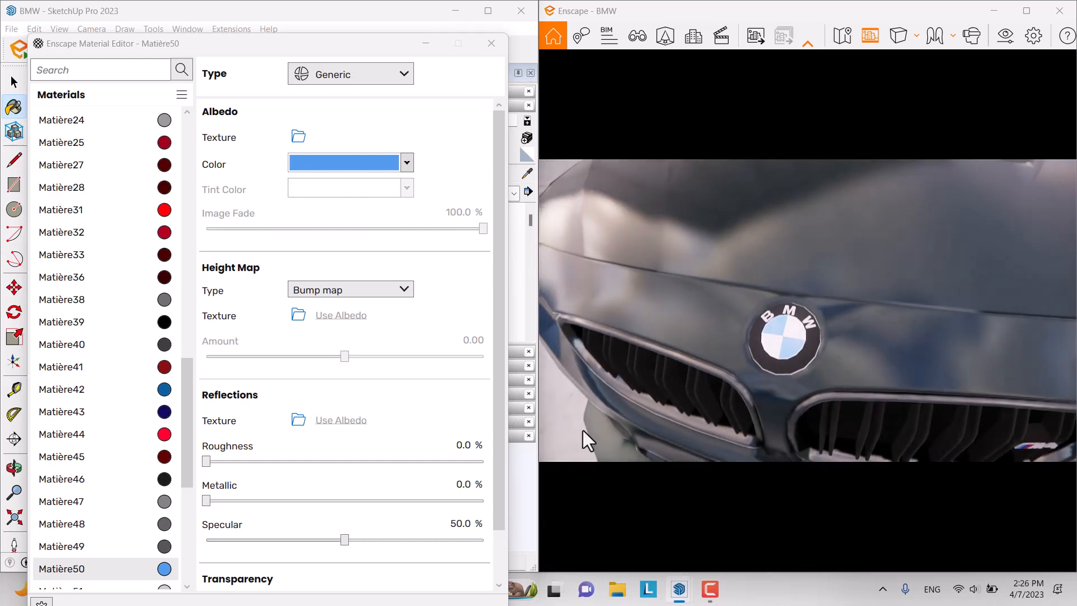
Step: Change the badge colour to deeper blue #2E72BB and raise metallic to 54.7%
left_click(407, 163)
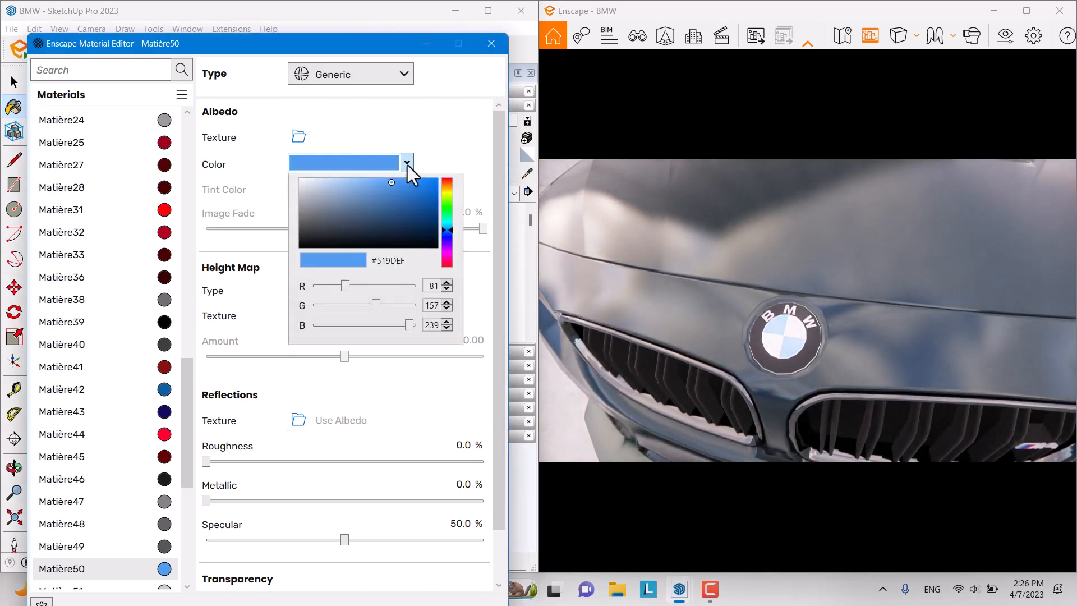
mouse_move(399, 195)
left_mouse_down()
mouse_move(375, 233)
mouse_move(409, 247)
mouse_move(364, 211)
mouse_move(406, 235)
mouse_move(409, 220)
mouse_move(408, 231)
left_mouse_up()
left_click(456, 122)
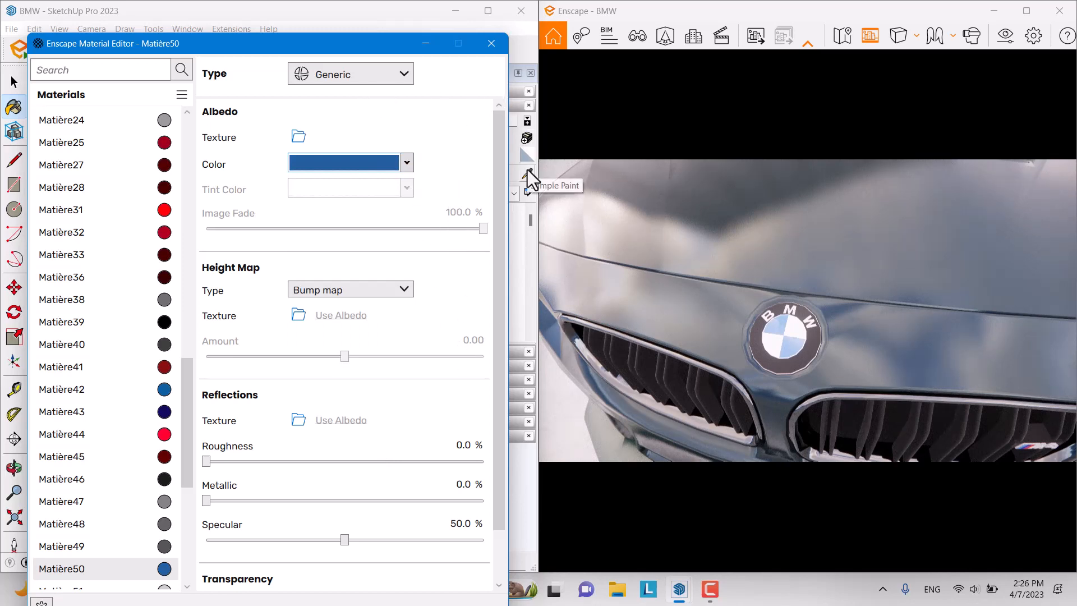
left_click_drag(208, 500, 358, 500)
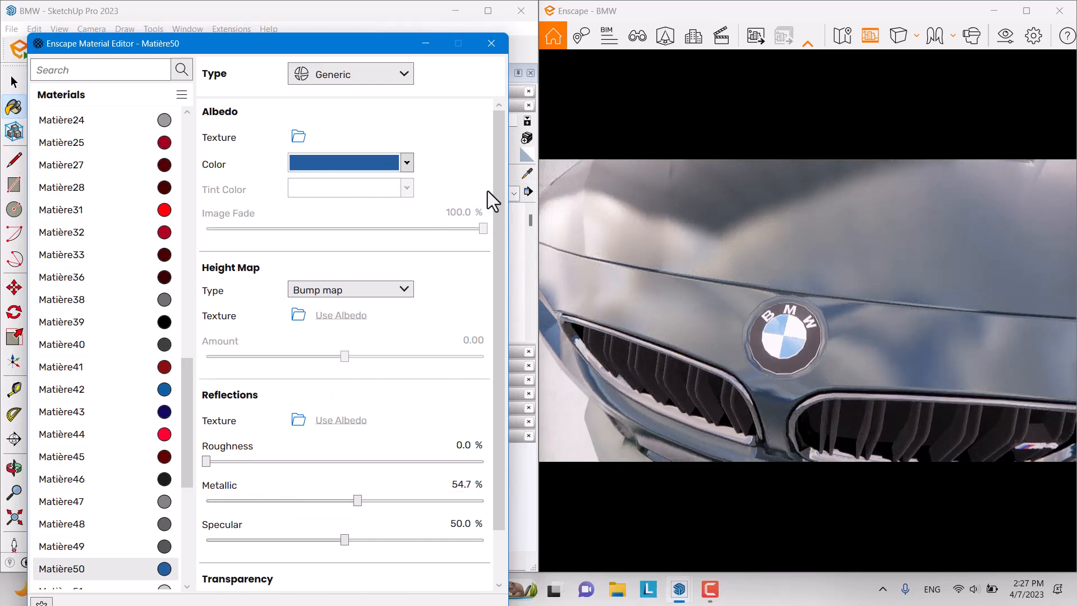
Step: Sample the black grille material t and drop its roughness from 90% to 41.8%
left_click(436, 43)
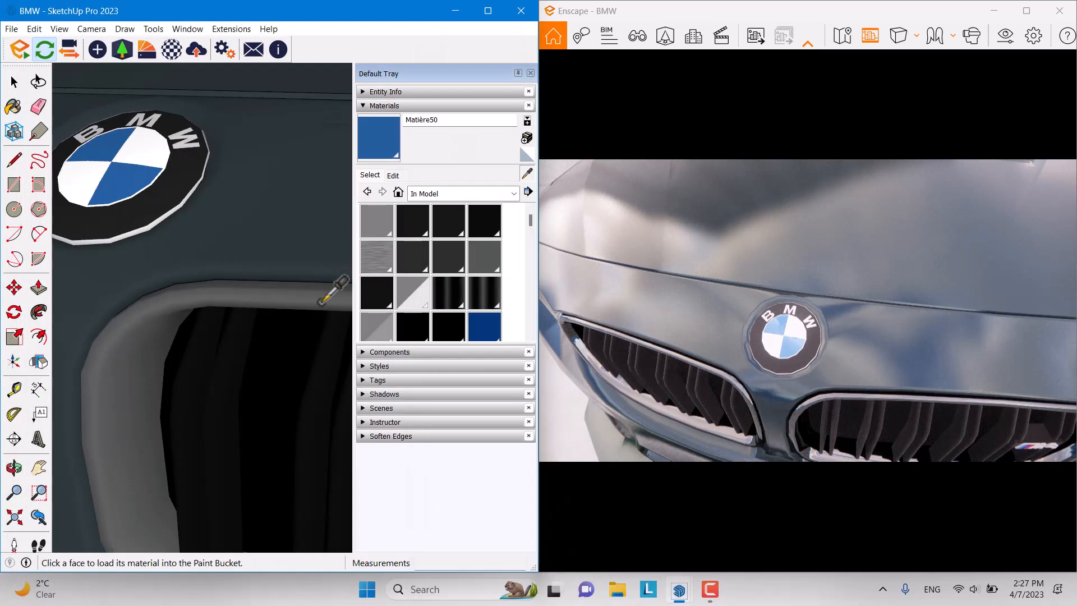
scroll(230, 168, "down", 6)
mouse_move(230, 273)
middle_mouse_down()
mouse_move(196, 347)
mouse_move(54, 361)
middle_mouse_up()
left_click(225, 247, "alt")
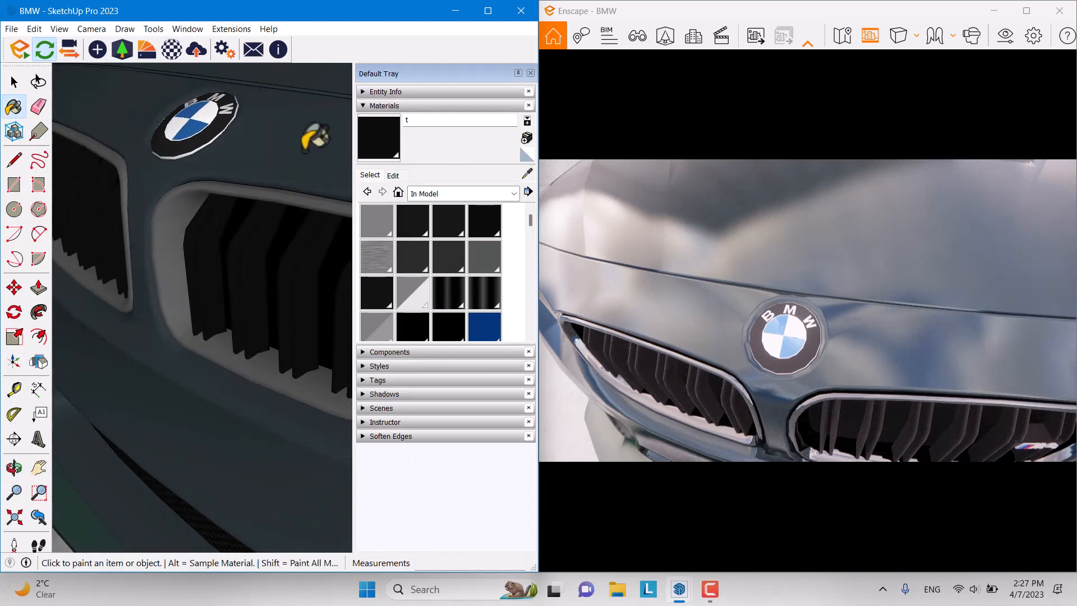
left_click(171, 49)
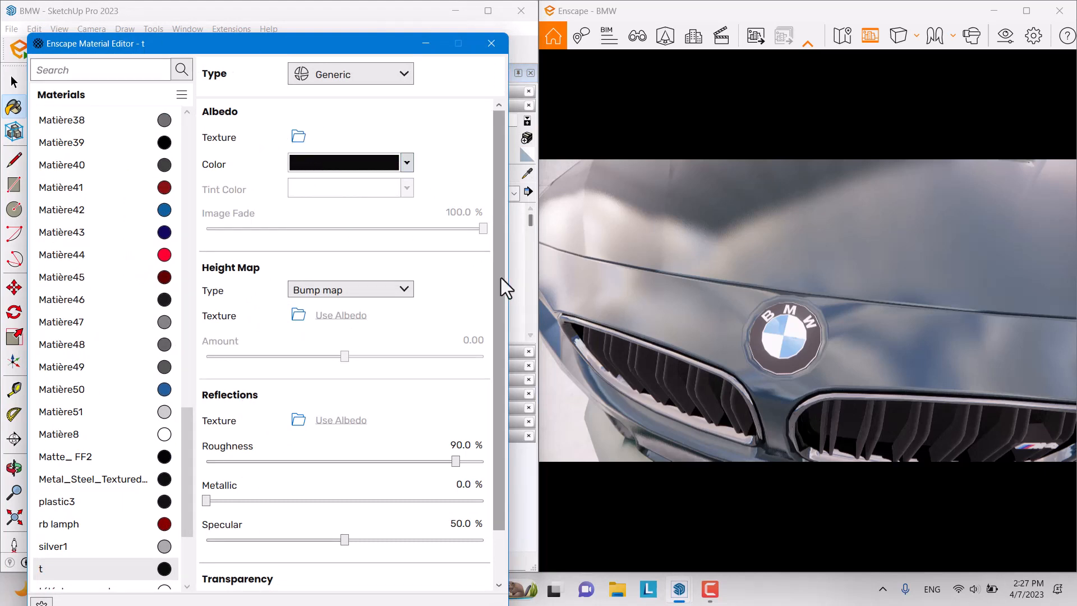
right_click_drag(792, 412, 745, 436)
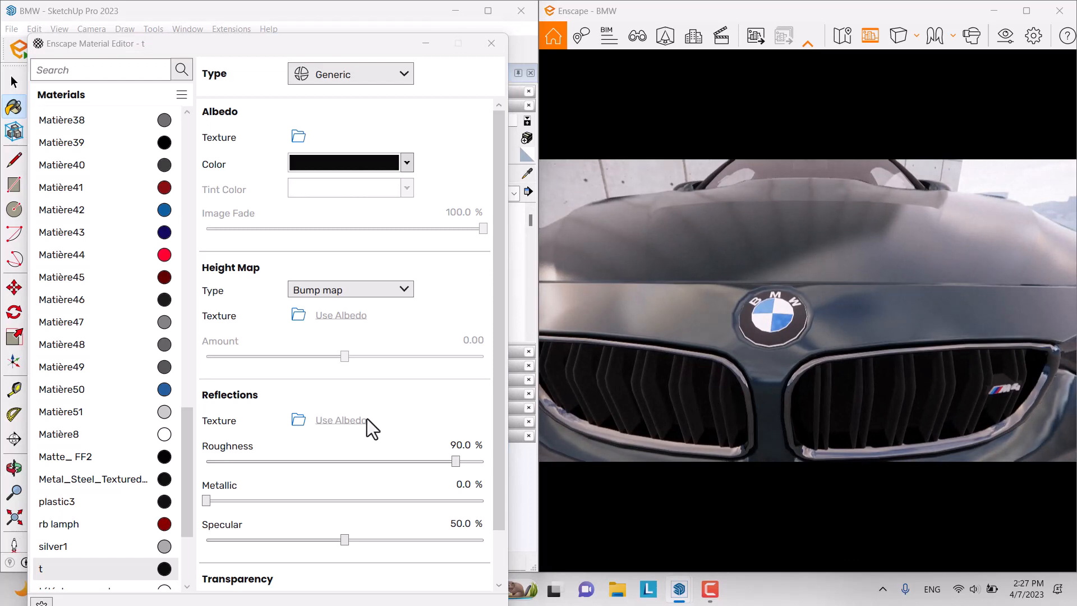
left_click_drag(455, 463, 322, 464)
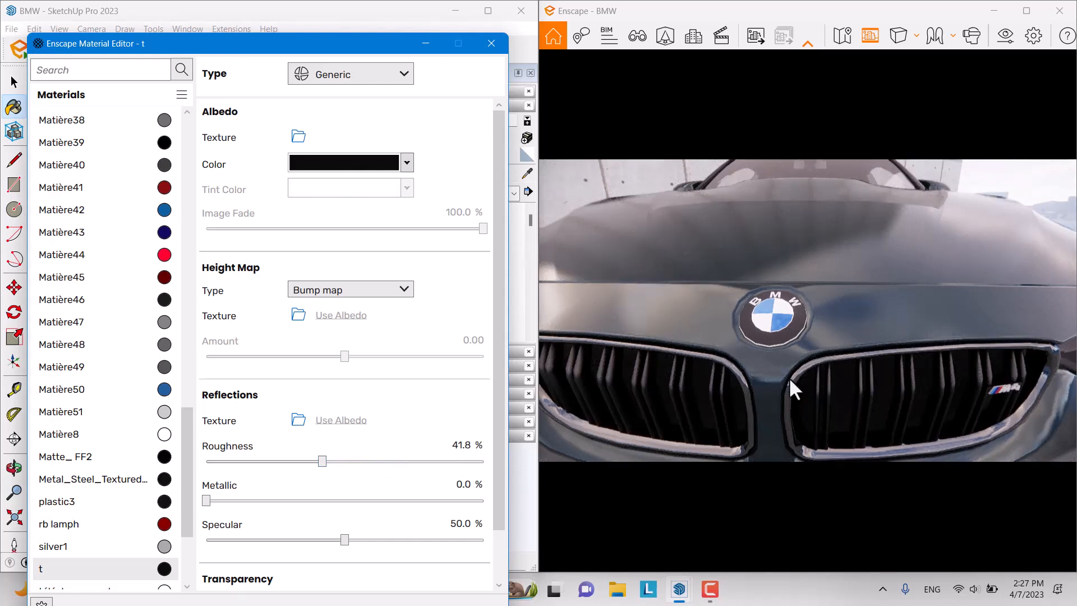
left_click(527, 174)
left_click(430, 45)
Step: Sample the grille surround's chrome9 material and set it to 100% metallic with 27.3% roughness
scroll(240, 221, "down", 3)
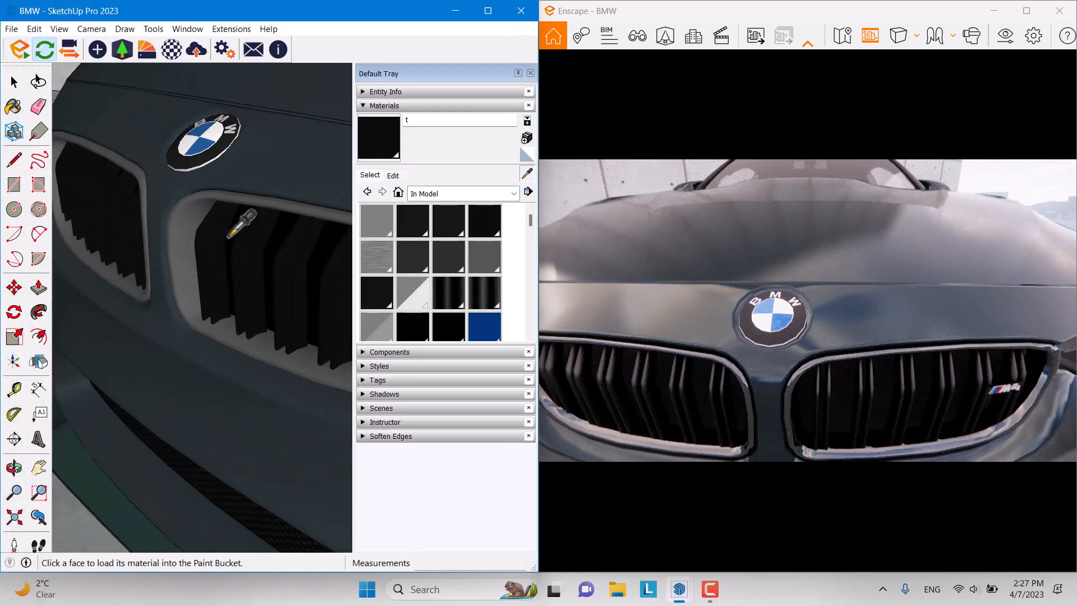
left_click(171, 227)
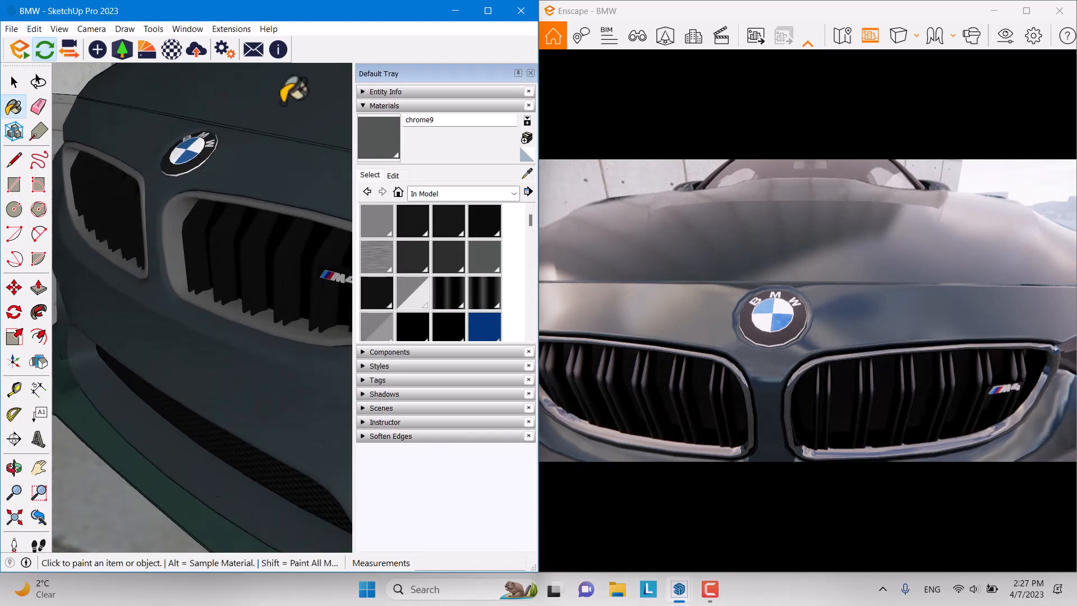
left_click(172, 50)
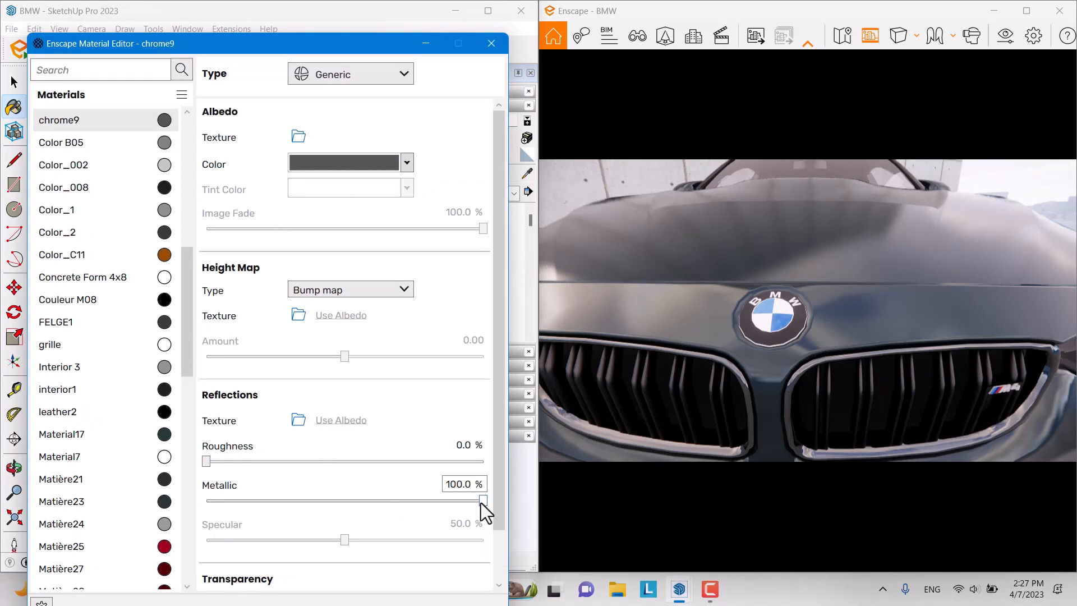
left_click_drag(482, 501, 505, 501)
left_click_drag(208, 462, 281, 459)
Step: Orbit and walk the render camera to frame the whole car against the wall
right_click_drag(700, 386, 662, 359)
scroll(663, 359, "down", 5)
right_click_drag(785, 354, 692, 330)
scroll(696, 356, "up", 4)
scroll(701, 336, "down", 4)
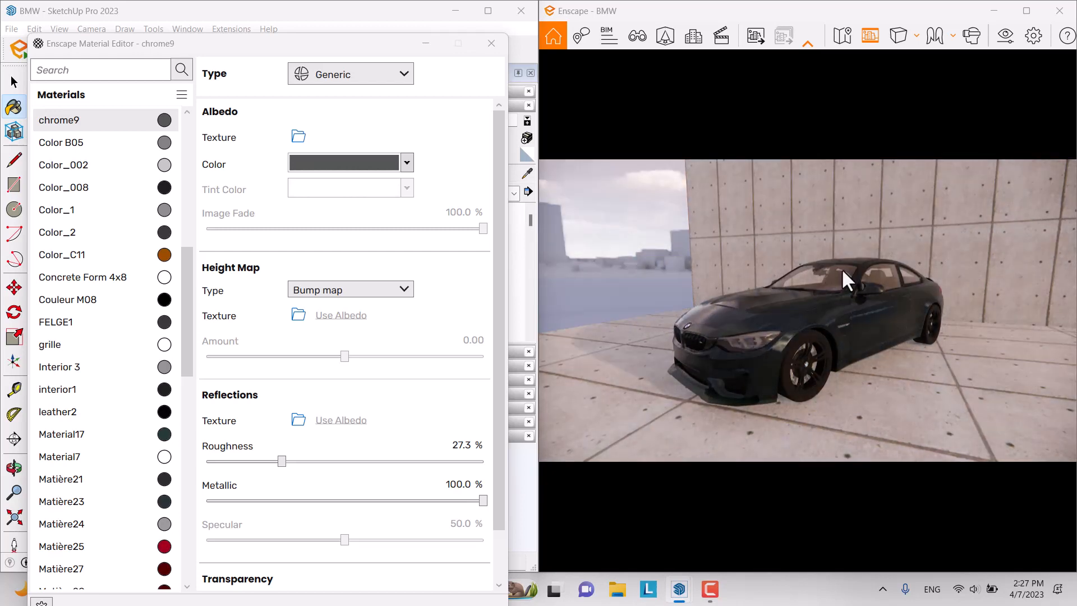
right_click_drag(843, 271, 901, 272, "shift")
left_click_drag(901, 272, 926, 297)
key("w")
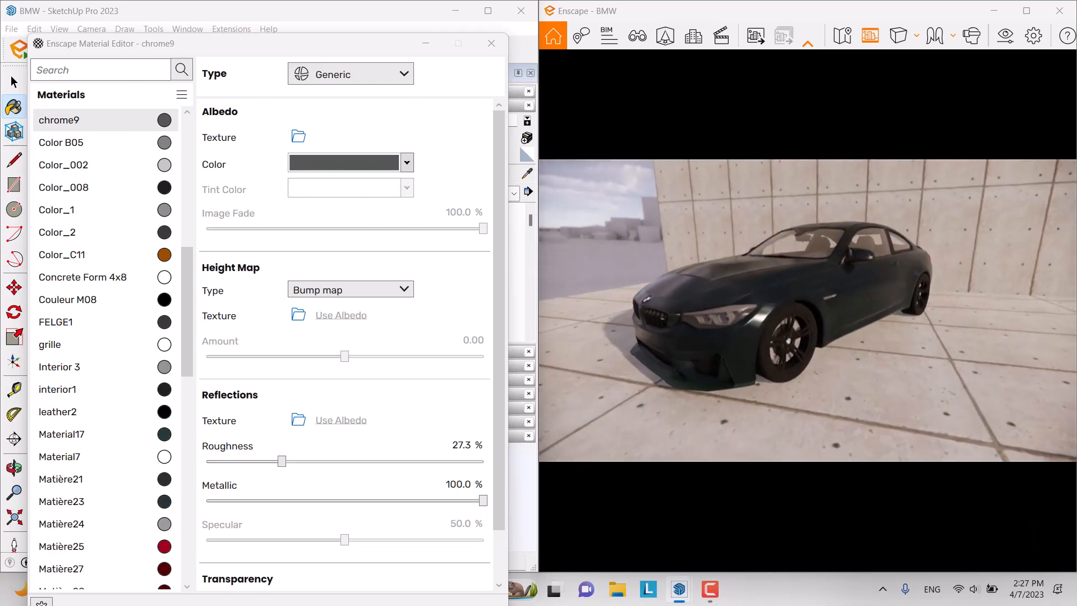
key("w")
left_click_drag(842, 277, 851, 293)
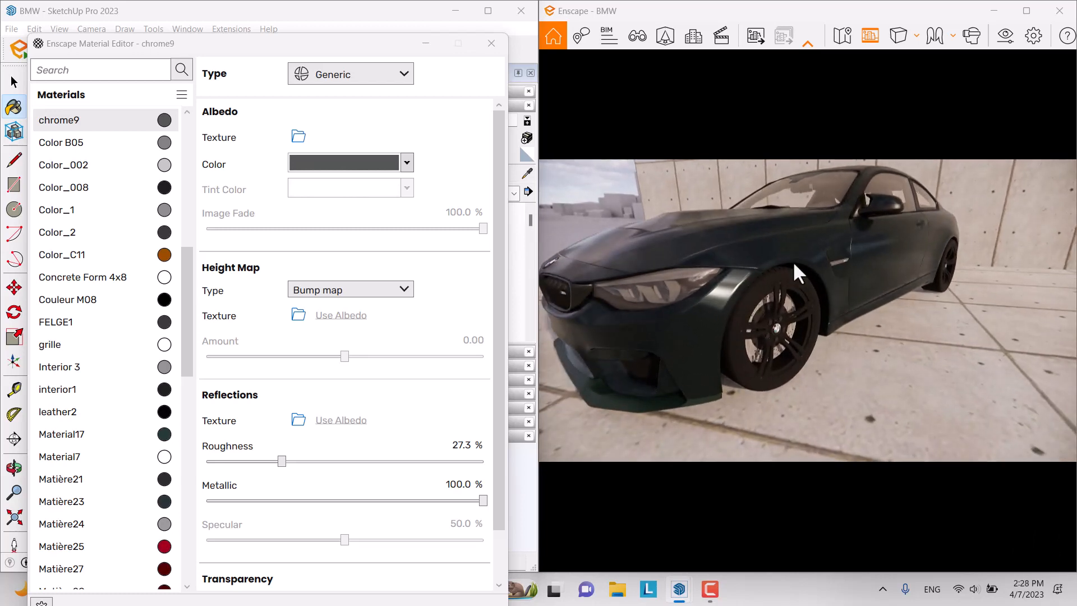
Step: Sample the wheel rims' Couleur M08 material and open its Enscape material settings
left_click(425, 45)
scroll(306, 140, "down", 3)
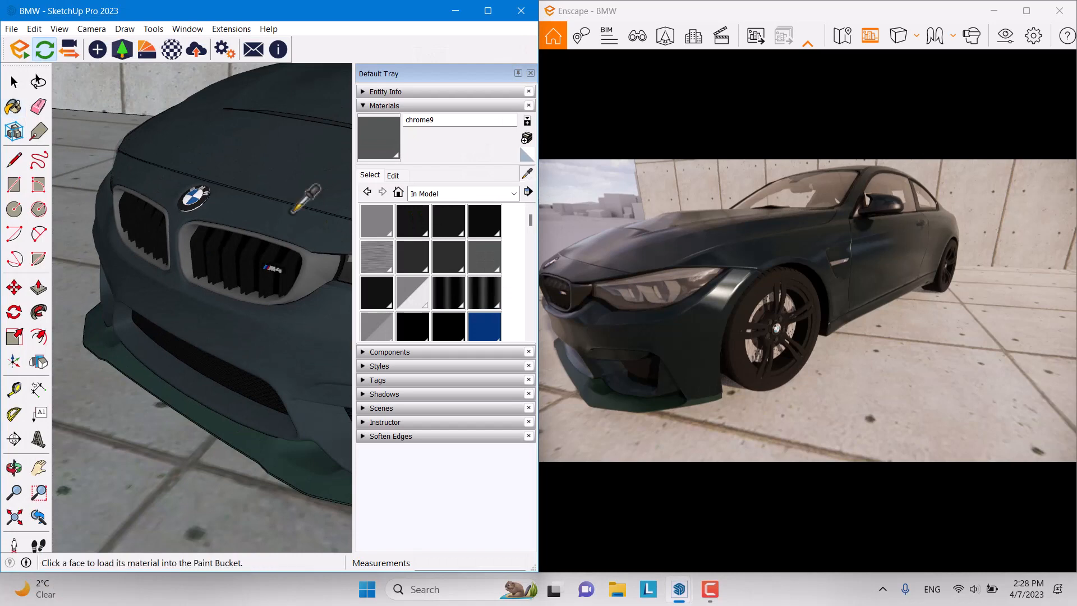
scroll(166, 193, "down", 5, "alt")
scroll(300, 239, "up", 10, "alt")
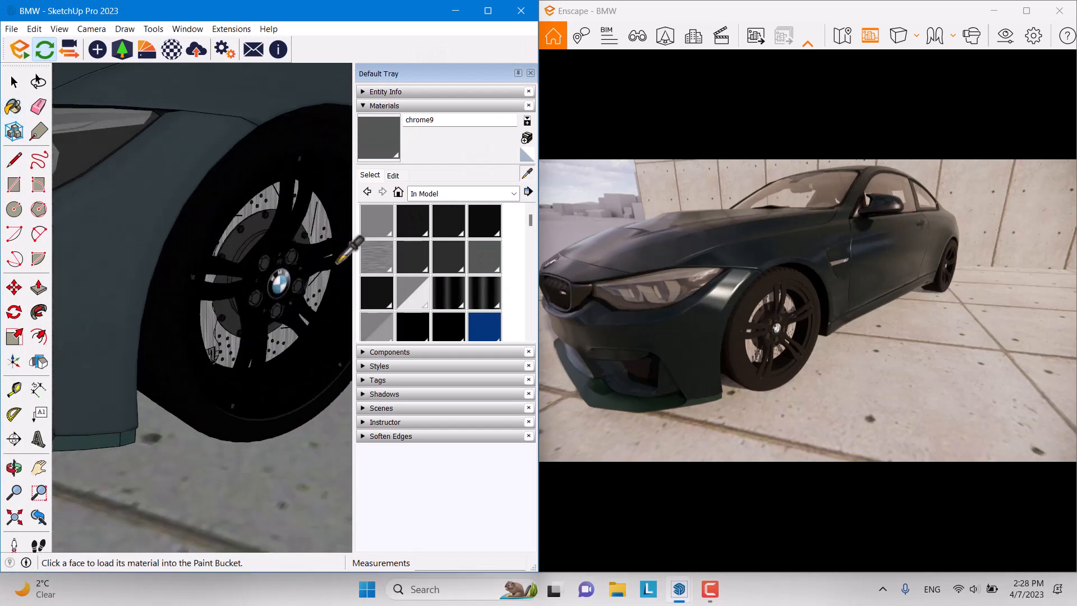
left_click(300, 239, "alt")
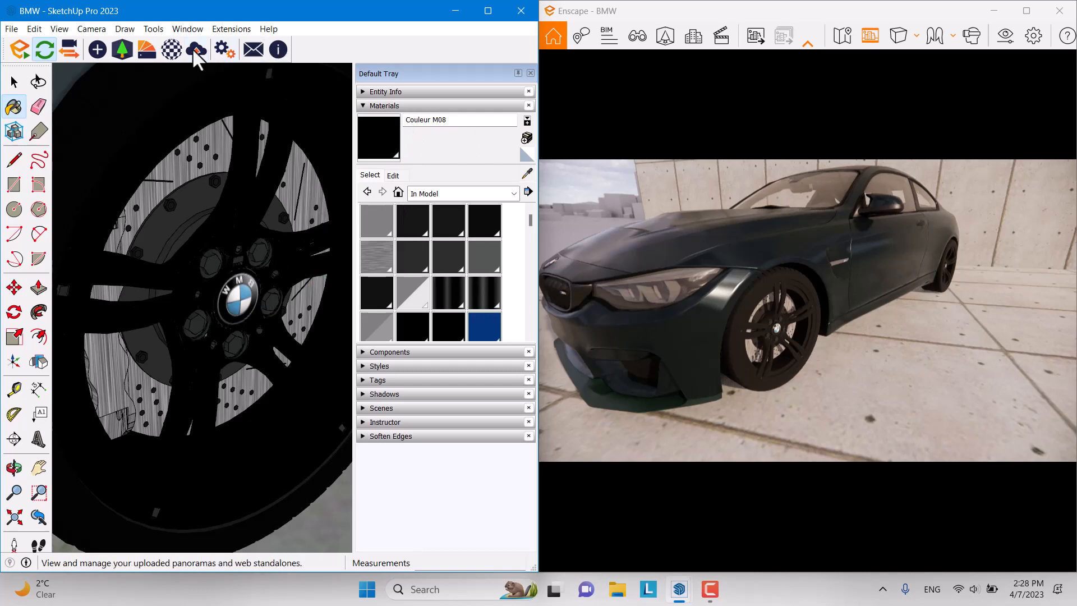
left_click(179, 49)
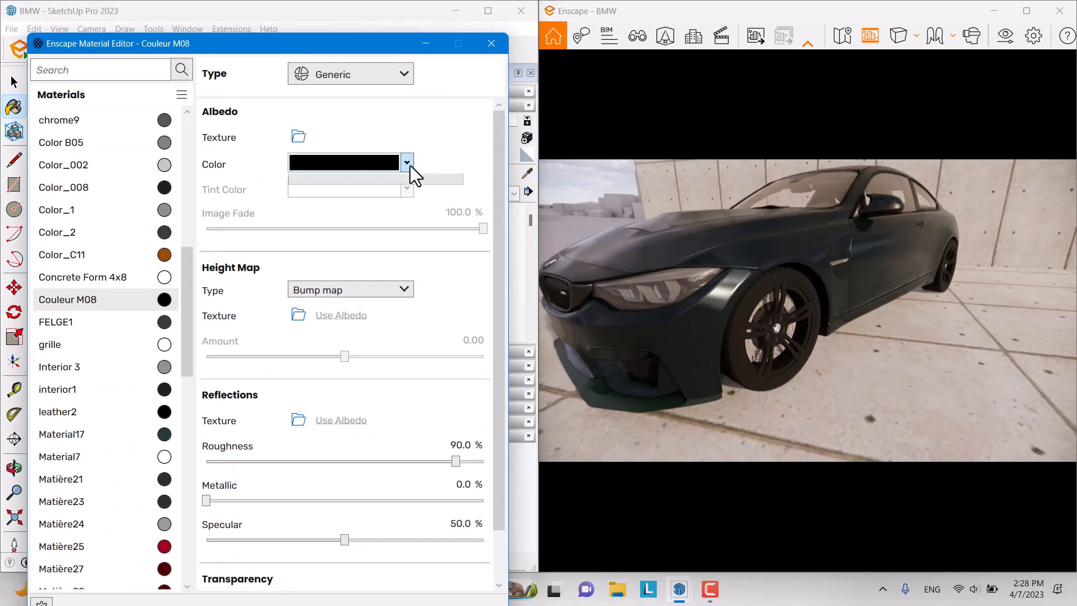
Step: Make Couleur M08 near-white #EEE5E5 with 6.6% roughness and 67.2% metallic
left_click(408, 163)
left_click(310, 209)
mouse_move(308, 210)
left_mouse_down()
mouse_move(288, 201)
mouse_move(339, 231)
mouse_move(302, 207)
mouse_move(313, 217)
left_mouse_up()
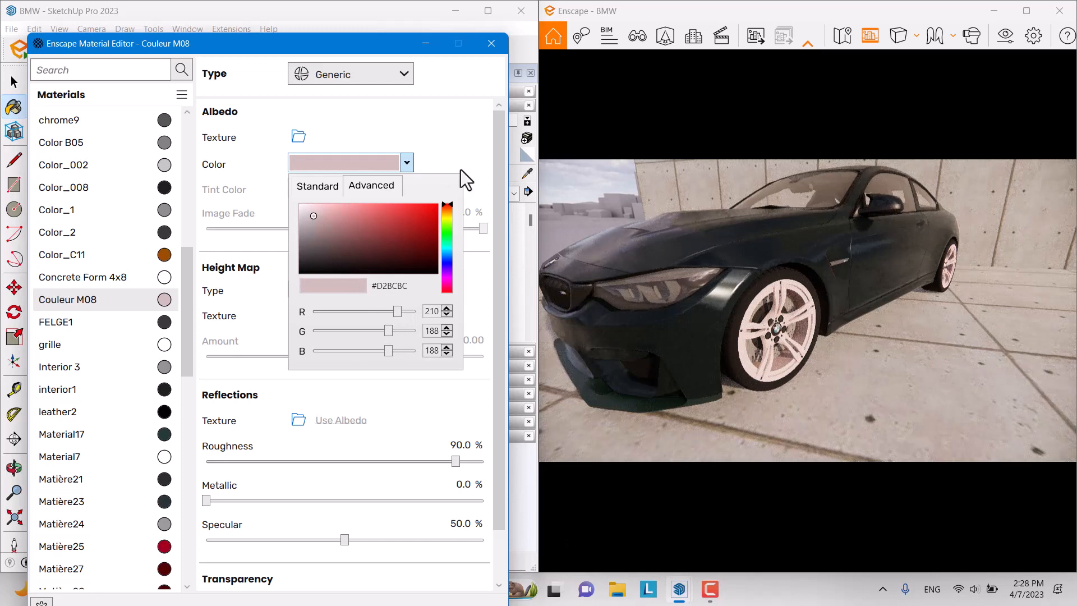
left_click_drag(455, 462, 335, 465)
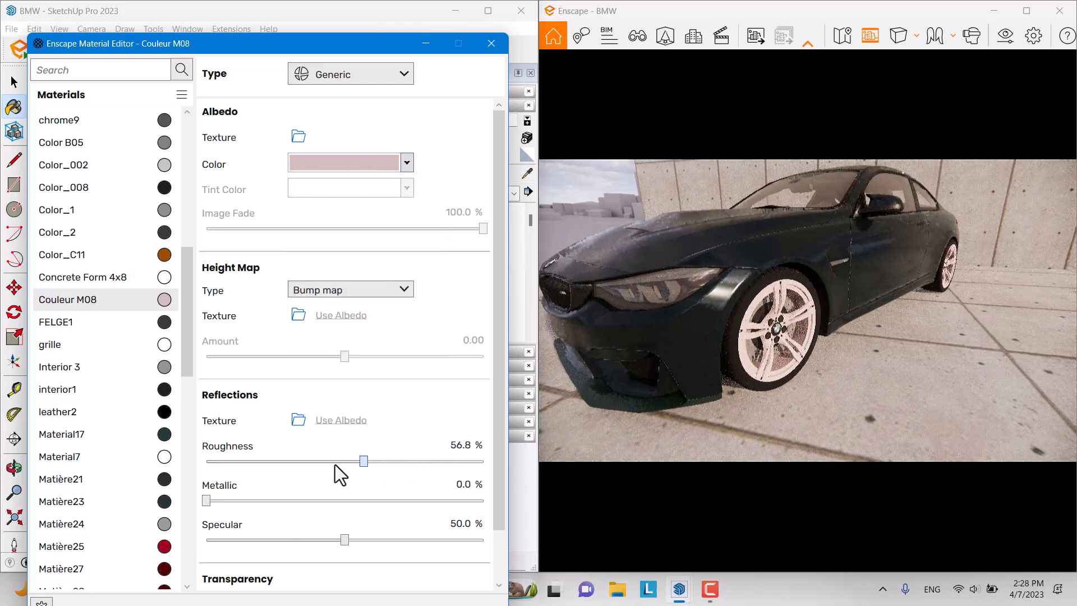
left_click_drag(207, 501, 376, 502)
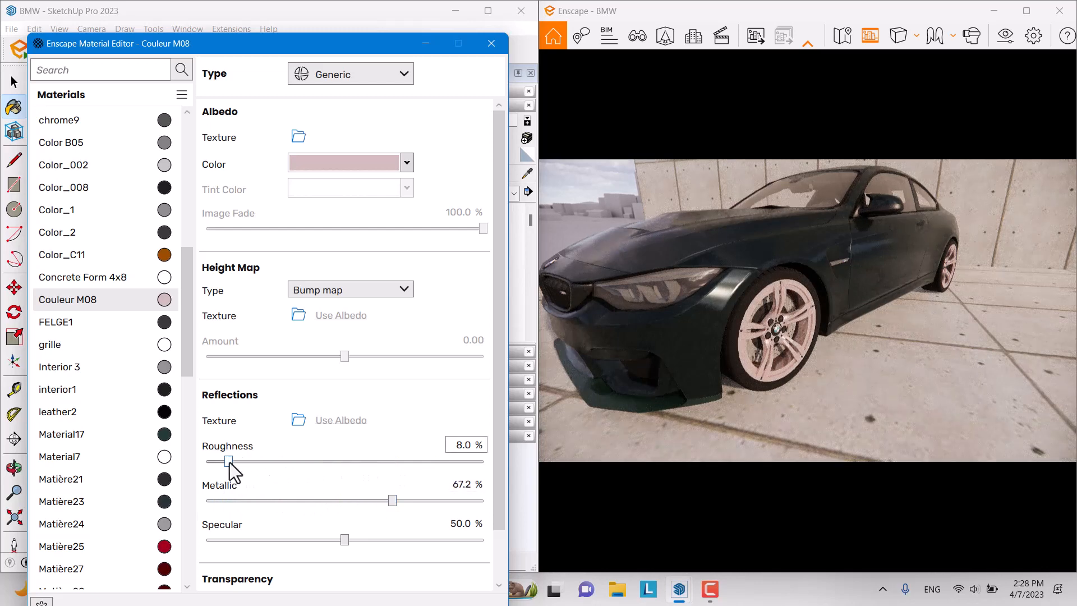
left_click_drag(229, 462, 226, 463)
left_click(407, 162)
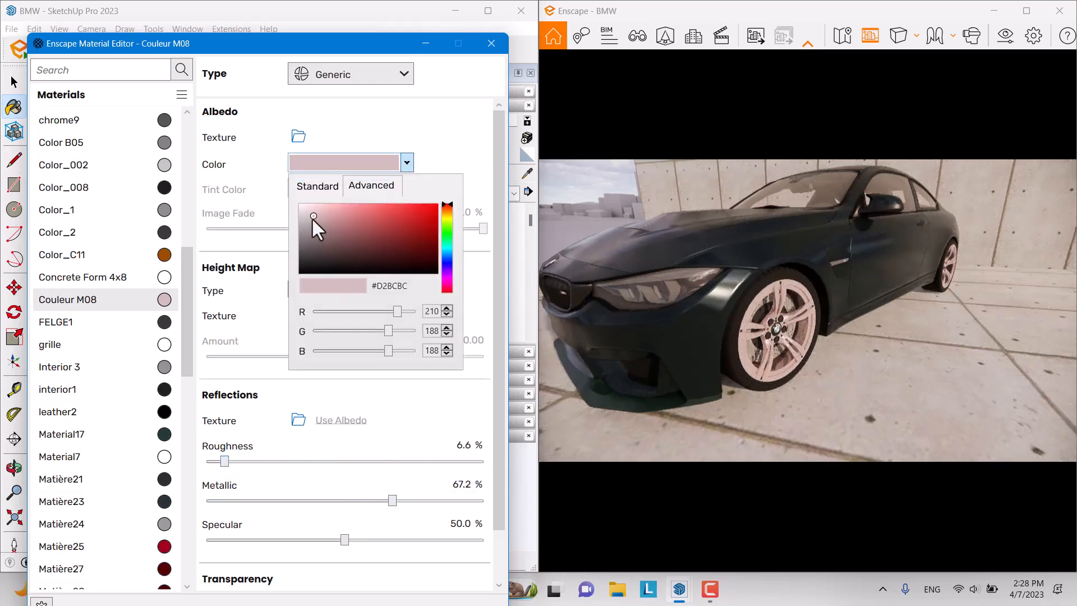
left_click_drag(313, 216, 304, 209)
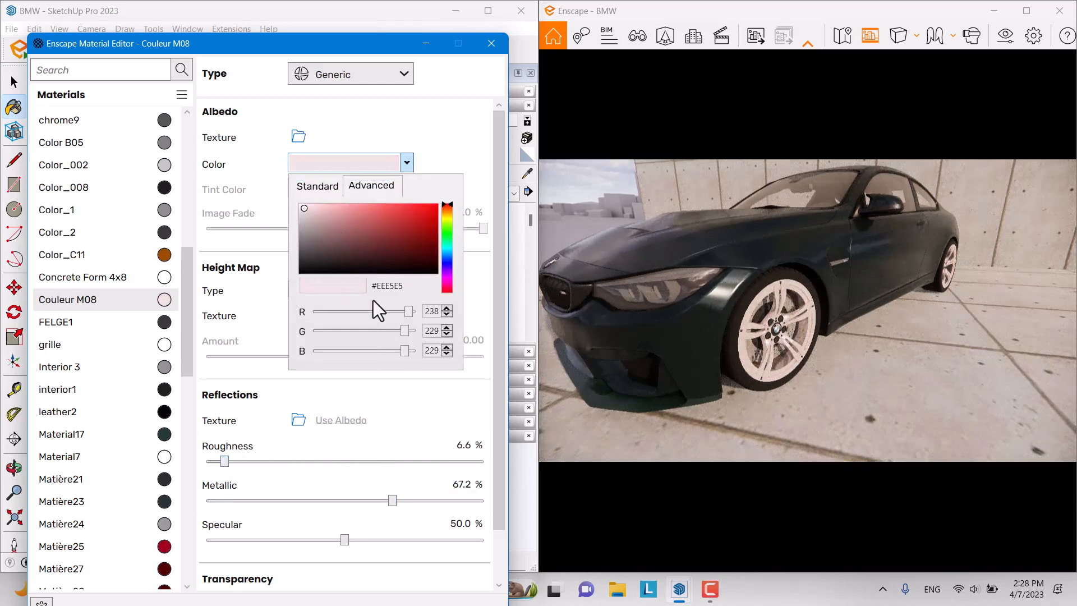
left_click(524, 180)
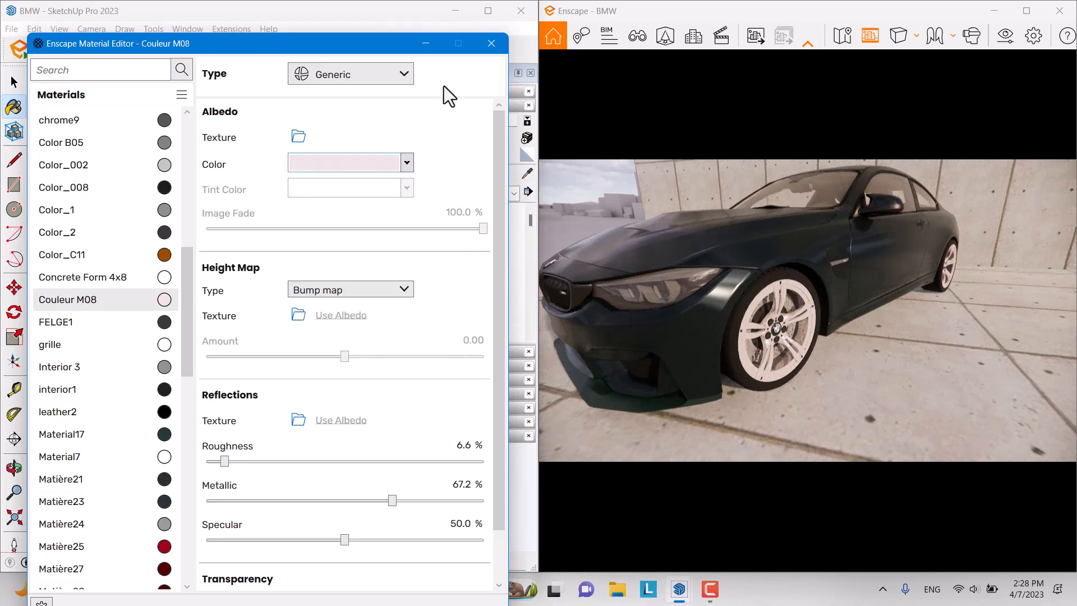
left_click(426, 44)
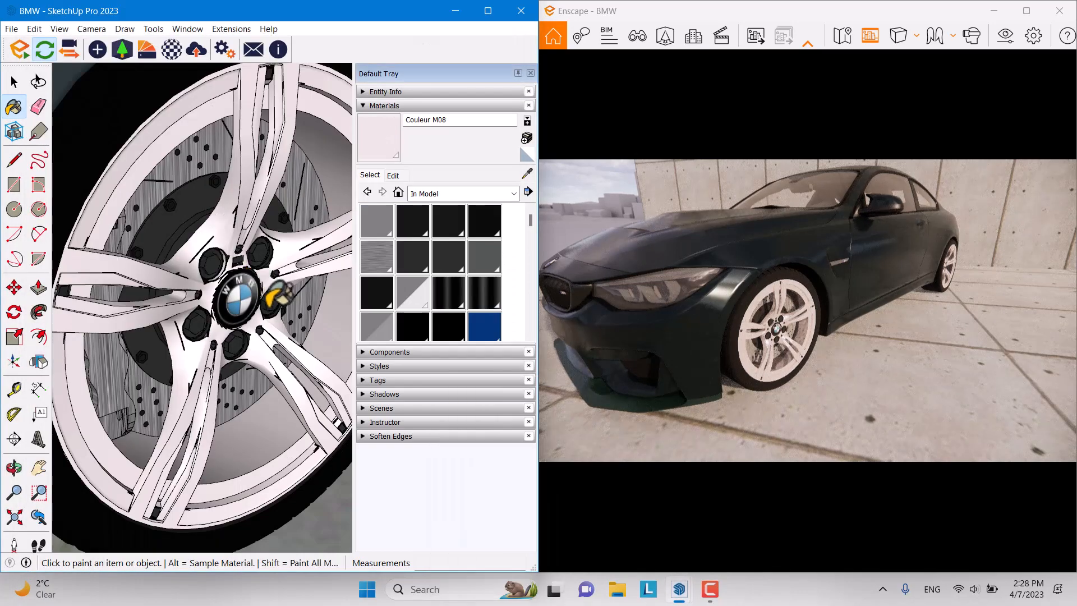
Step: Sample the tyre material Matte_ FF2 and lighten its colour to a dark grey
left_click(528, 174)
scroll(230, 239, "down", 2)
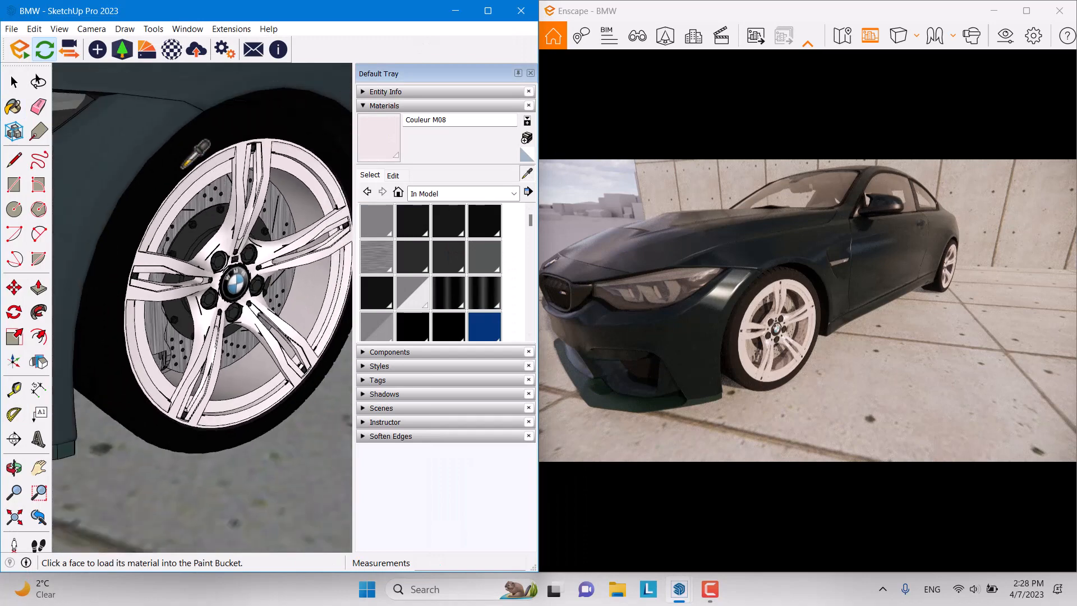
left_click(176, 159)
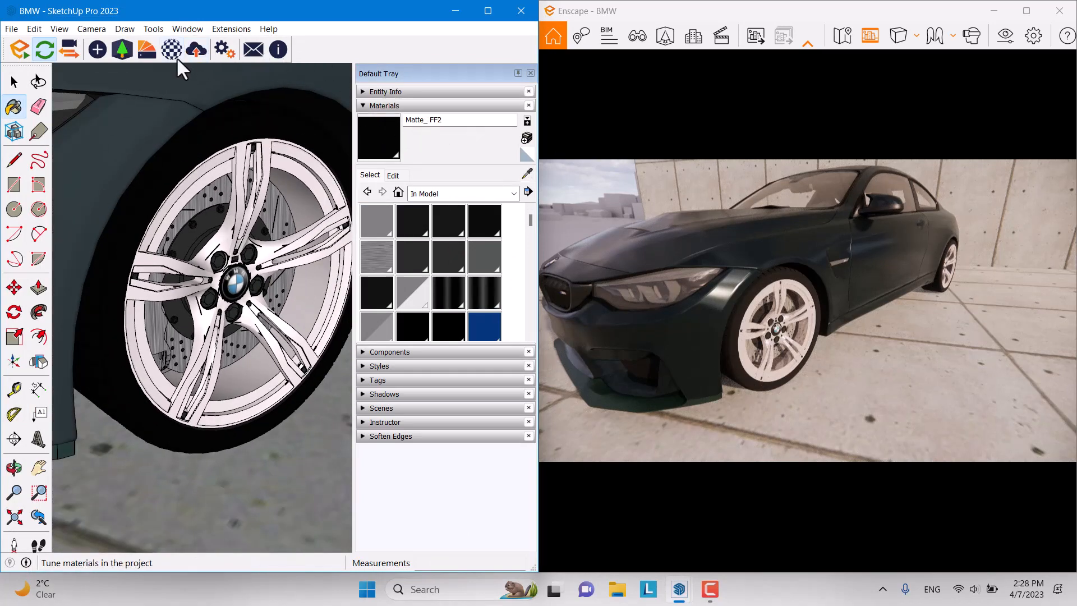
left_click(175, 55)
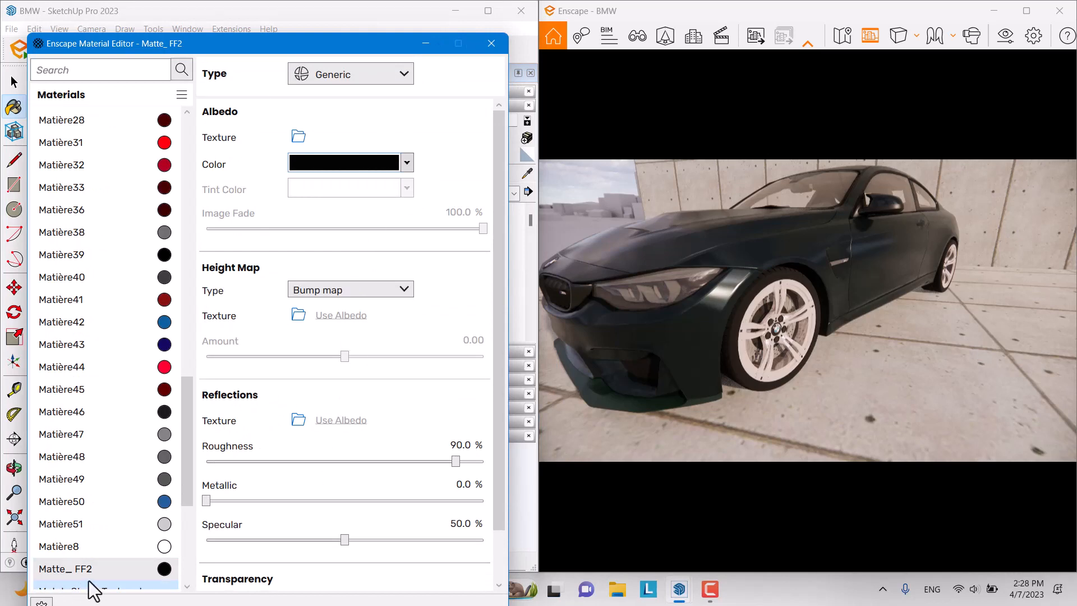
left_click(407, 162)
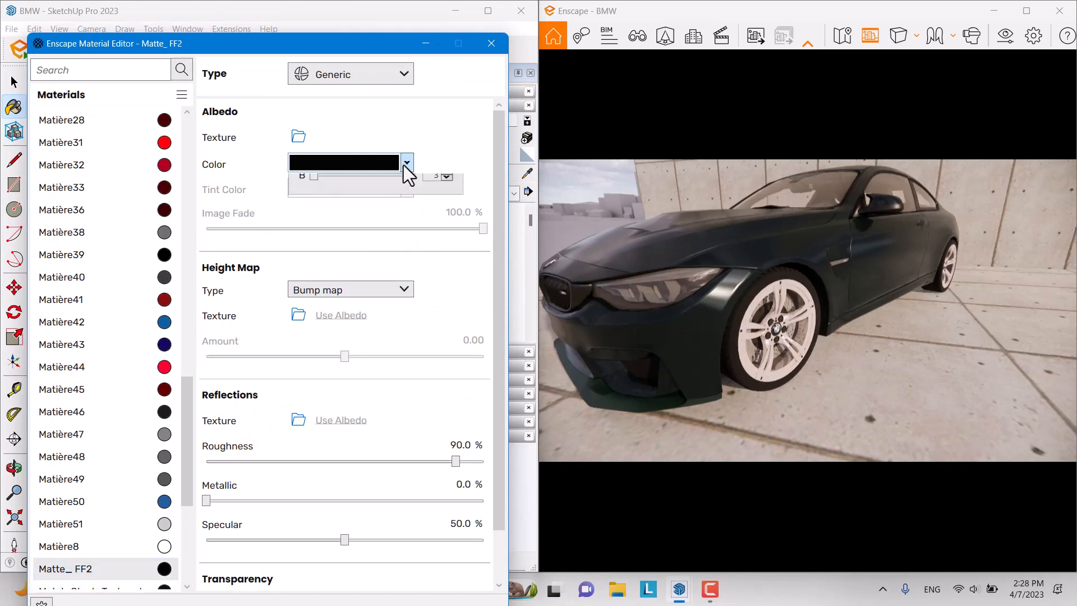
mouse_move(310, 264)
left_mouse_down()
mouse_move(324, 244)
mouse_move(310, 260)
left_mouse_up()
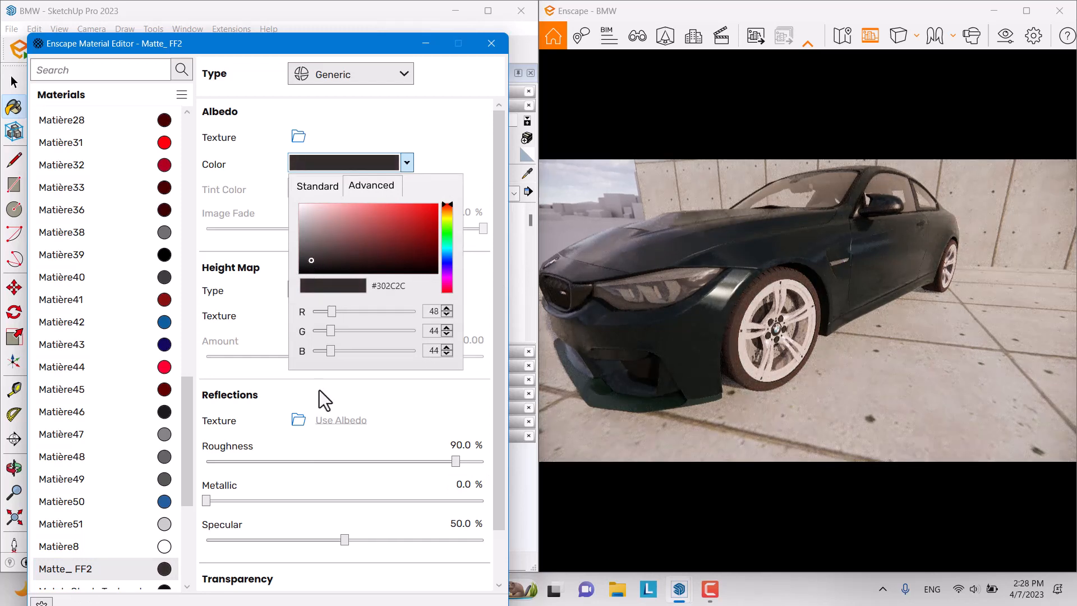
left_click(445, 144)
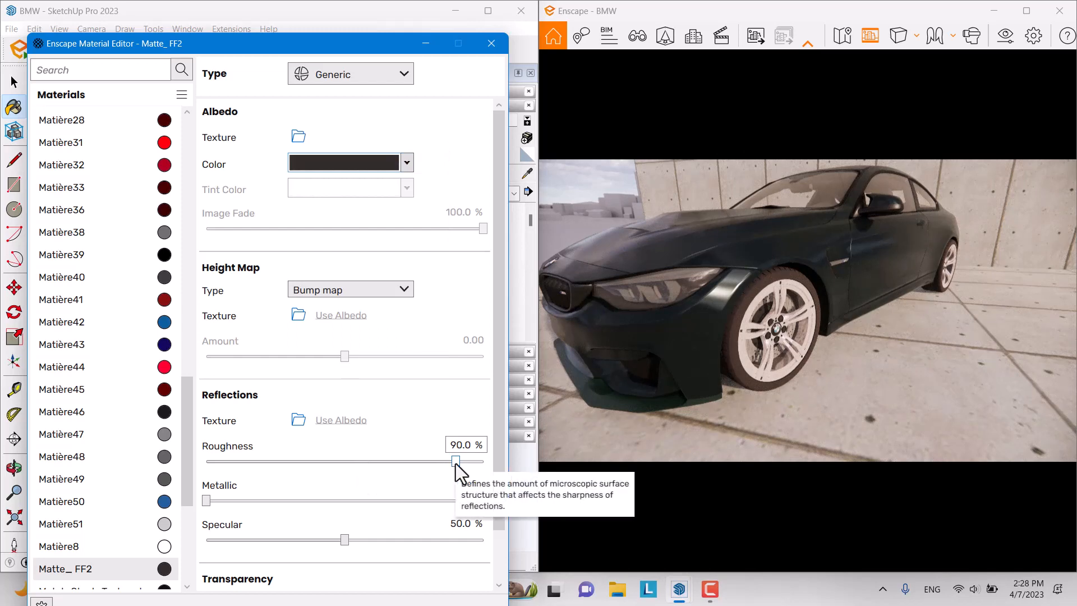
Step: Settle Matte_ FF2 at 85.3% roughness and 75.9% specular, then put the editor away
left_click_drag(456, 462, 430, 467)
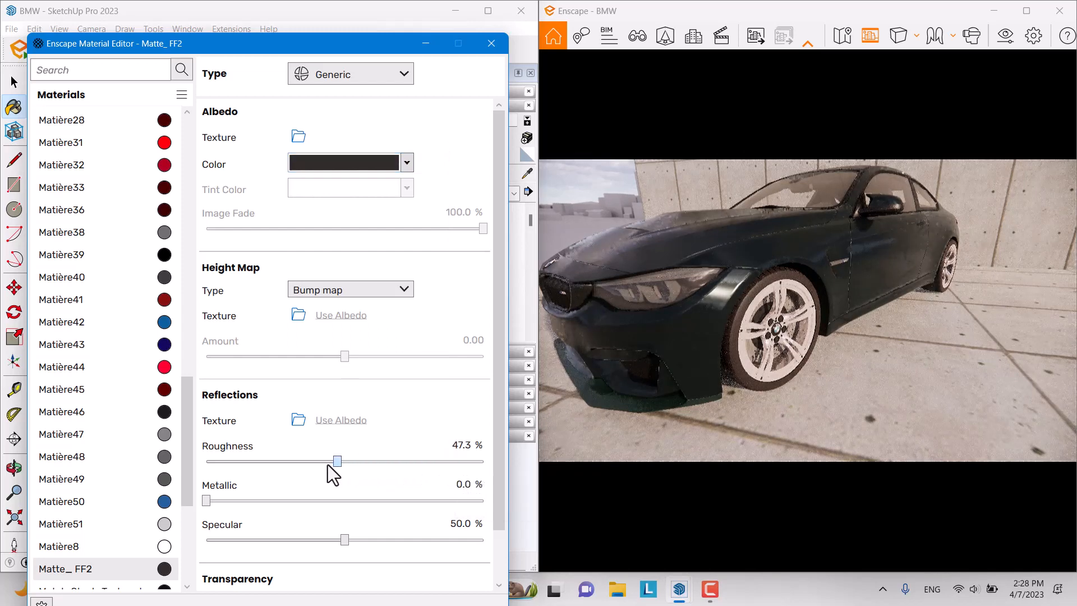
mouse_move(243, 462)
left_mouse_down()
mouse_move(217, 469)
mouse_move(212, 451)
mouse_move(224, 458)
left_mouse_up()
left_click_drag(399, 460, 436, 460)
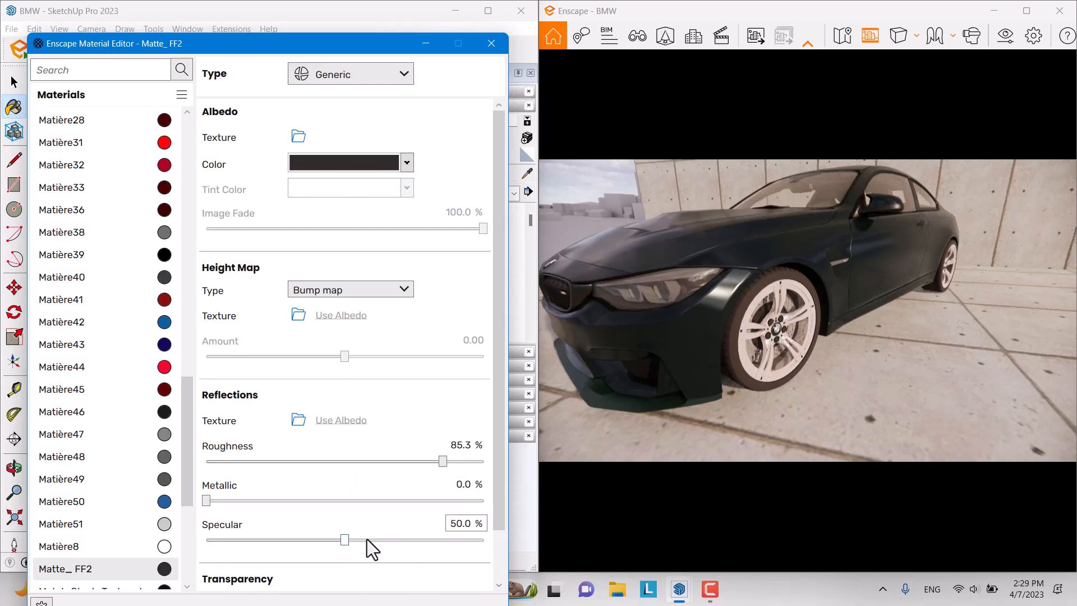
left_click_drag(344, 541, 416, 537)
right_click_drag(744, 418, 838, 320)
scroll(808, 310, "down", 5)
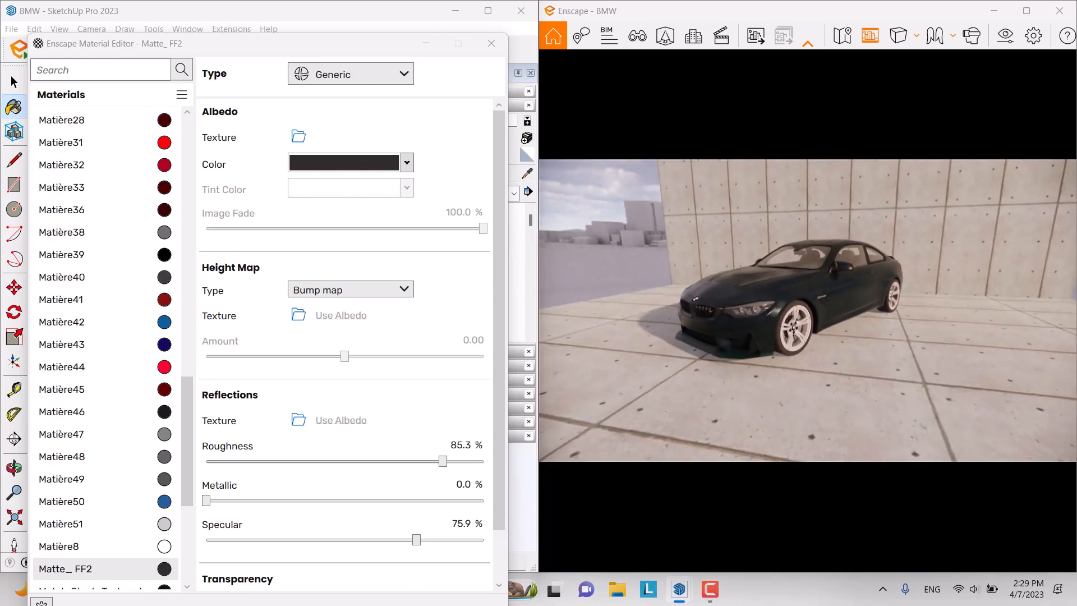
scroll(808, 311, "up", 1)
scroll(789, 345, "up", 3)
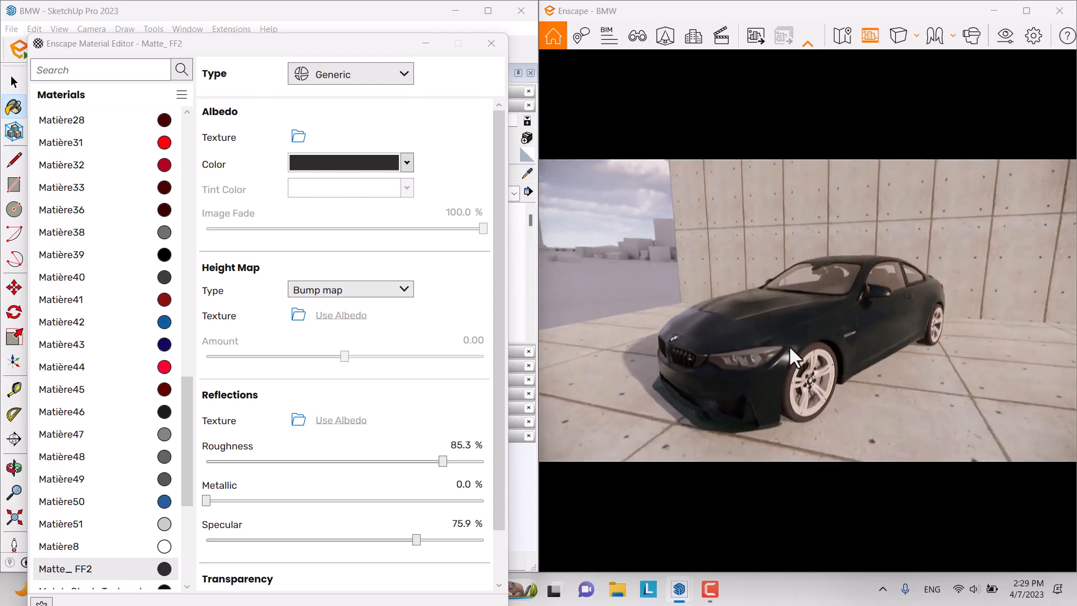
right_click_drag(789, 345, 792, 363)
left_click(517, 149)
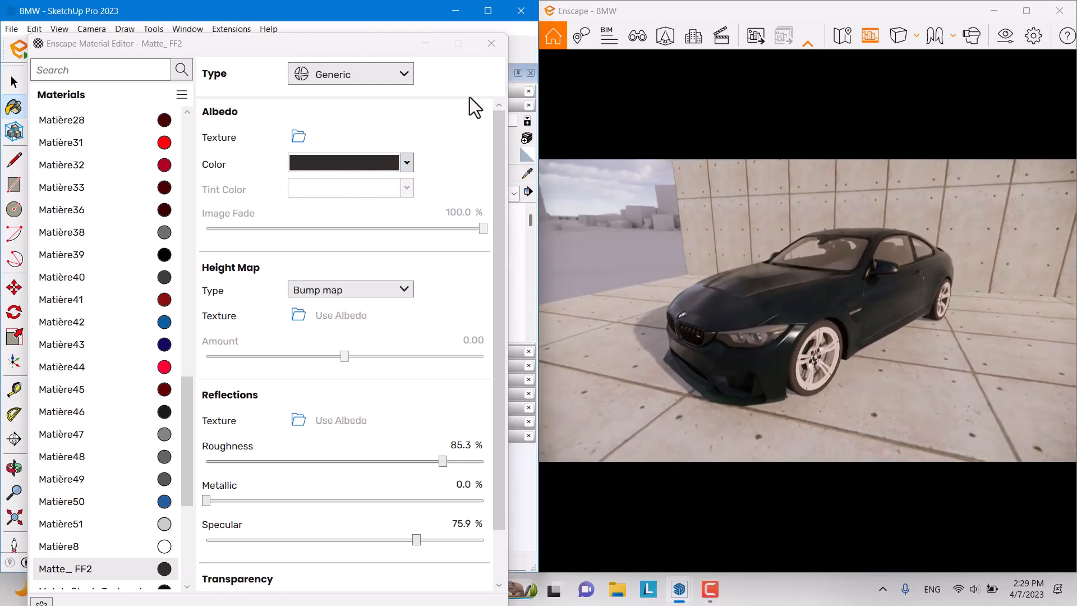
left_click(425, 44)
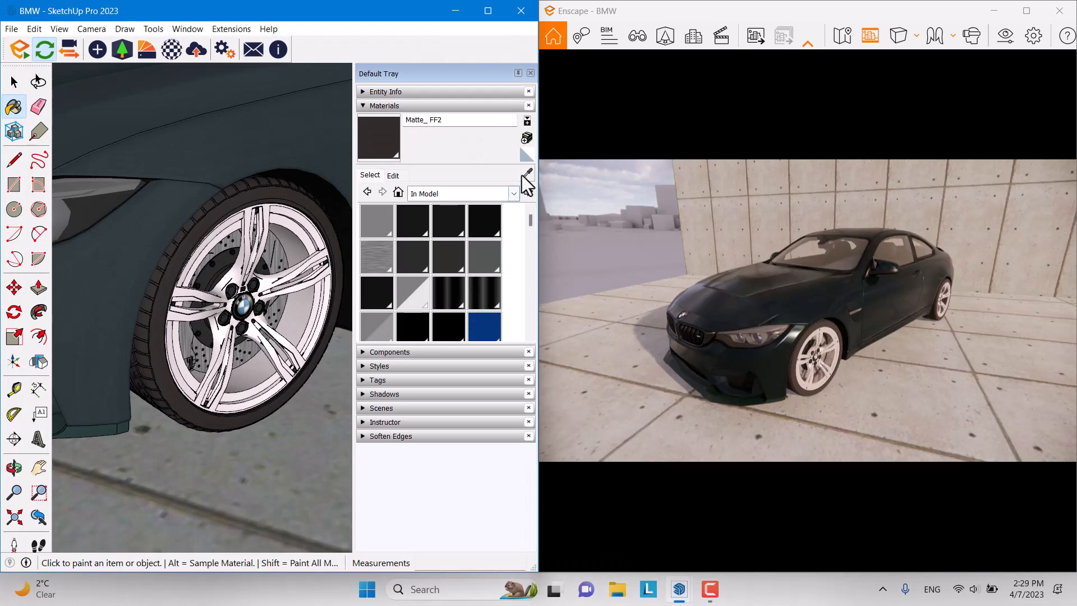
Step: Sample the car body material Matière23 and make its colour grey
left_click(527, 174)
left_click(251, 154)
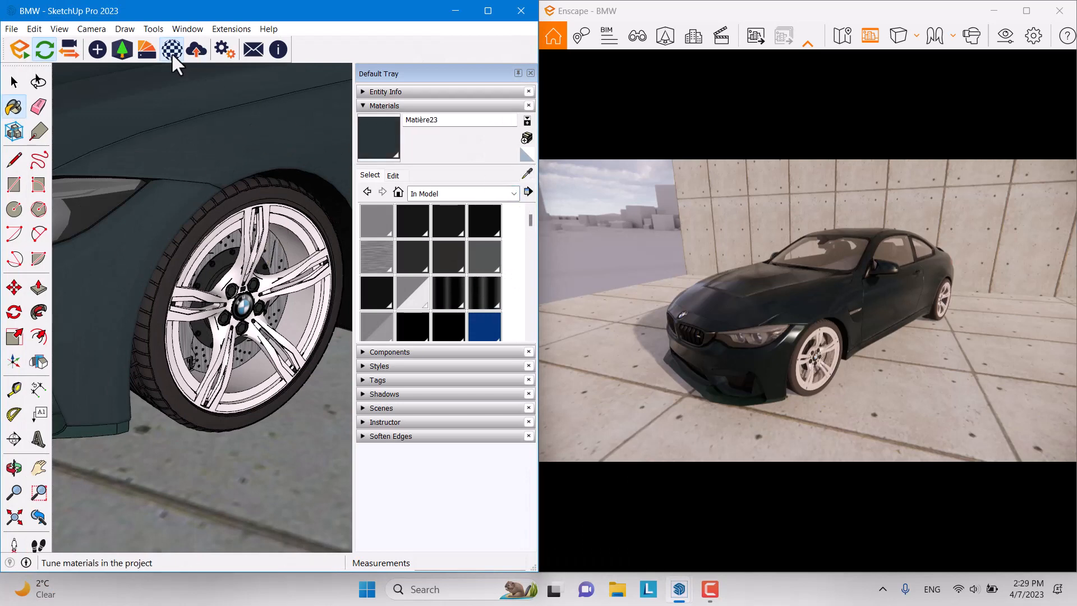
left_click(171, 49)
left_click(359, 168)
left_click(315, 188)
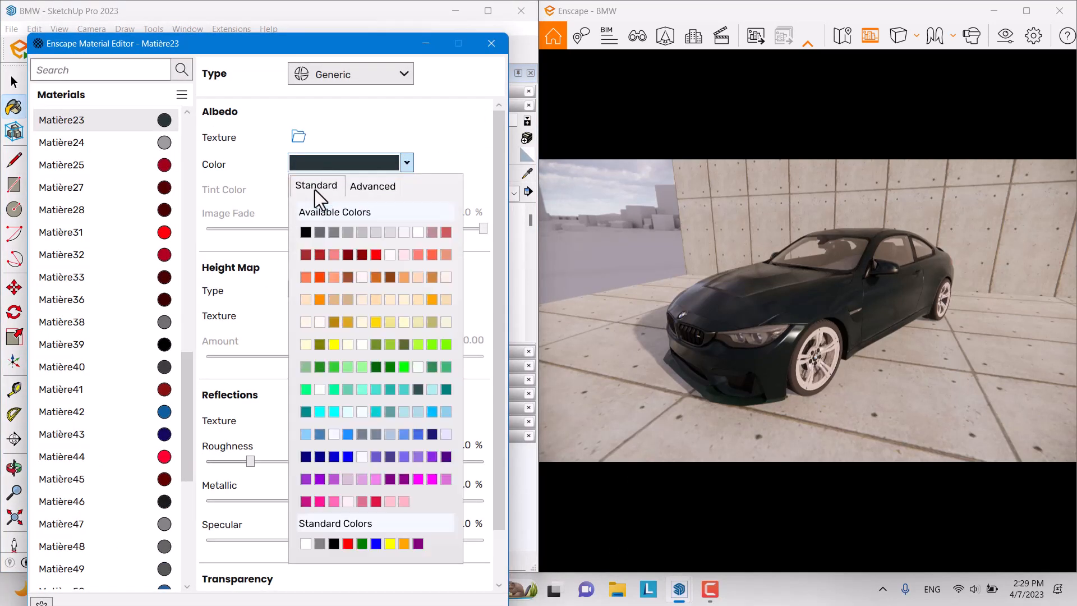
left_click(332, 232)
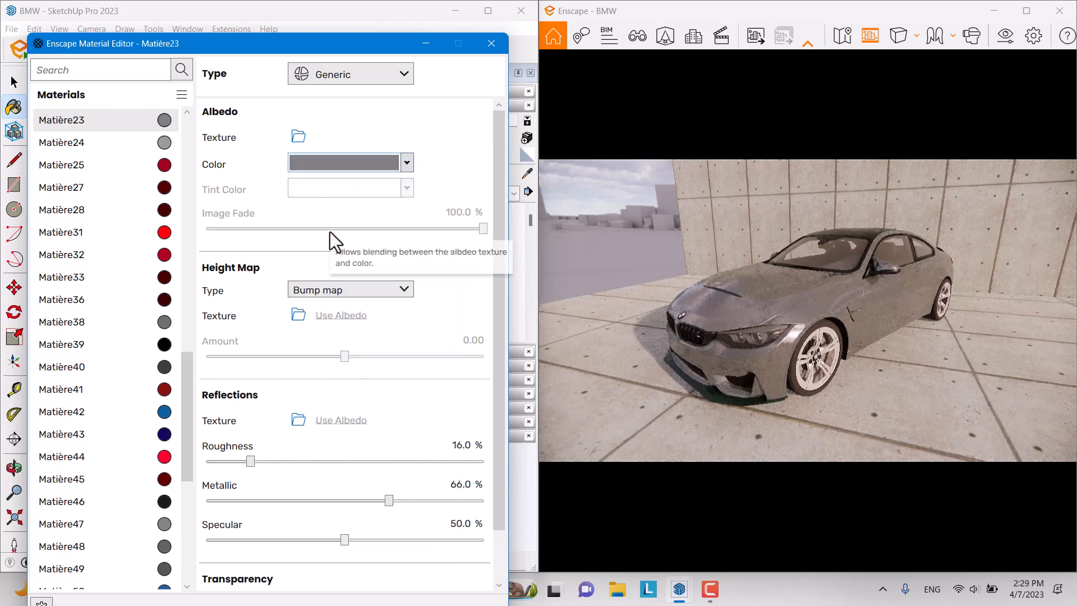
right_click_drag(807, 337, 807, 289)
right_click_drag(707, 312, 699, 325)
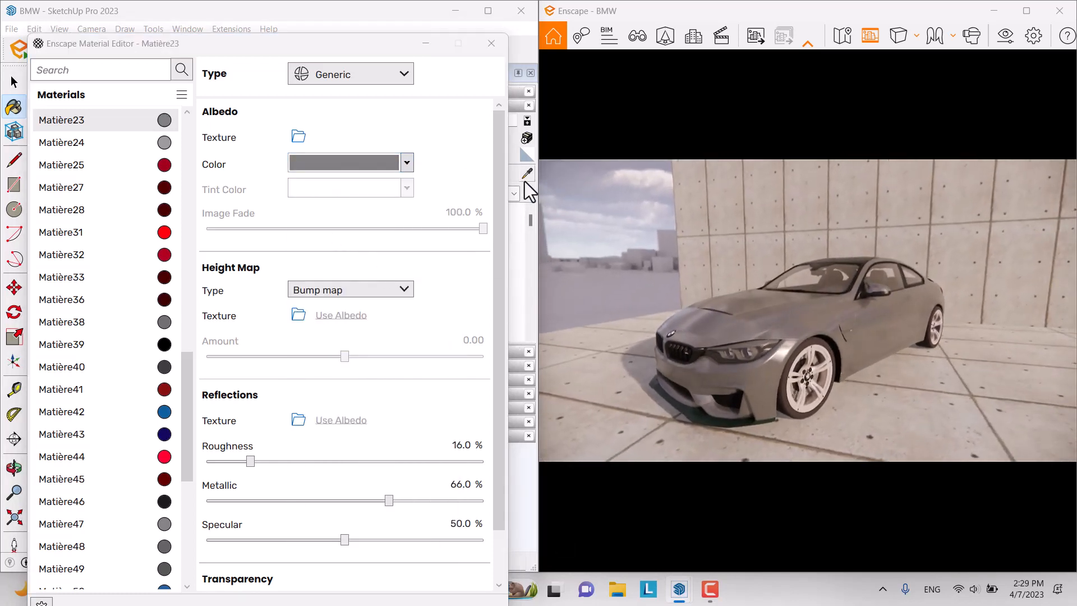
left_click(425, 43)
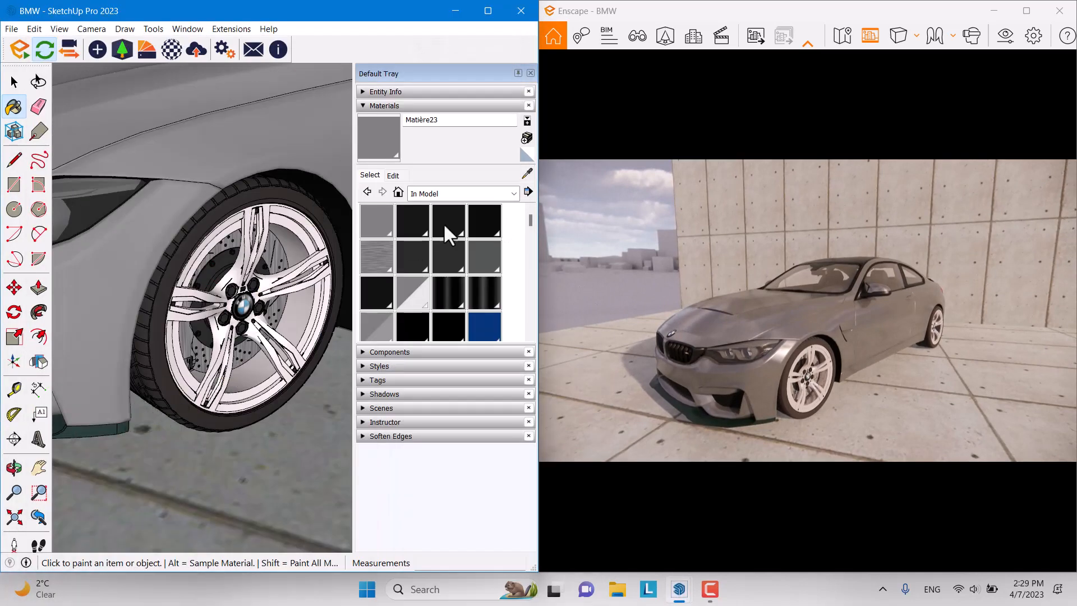
Step: Make the dark teal trim material Material17 grey as well
left_click(526, 174)
left_click(78, 431)
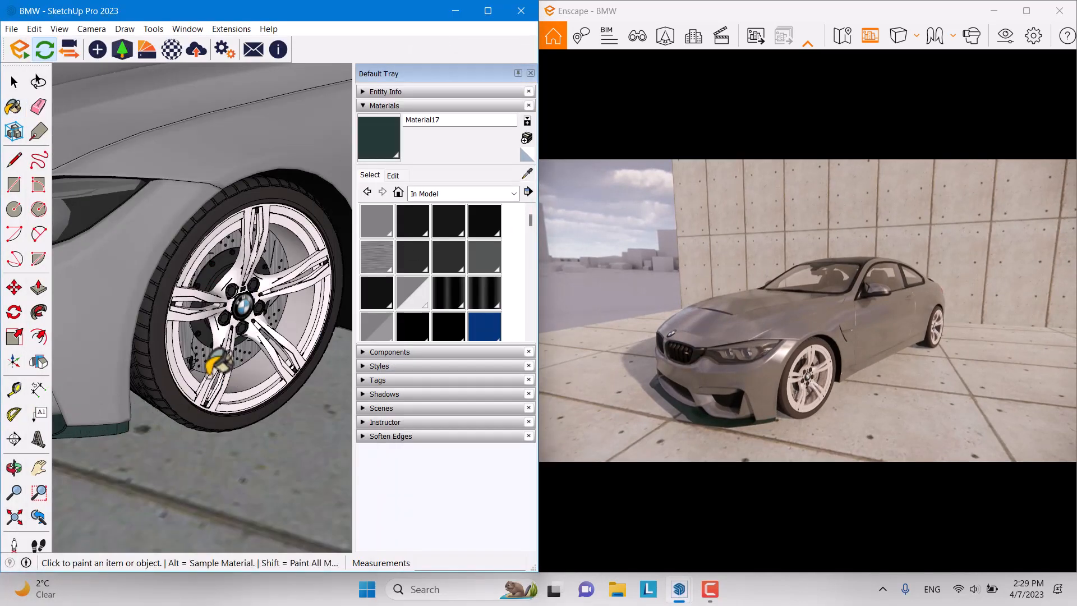
left_click(167, 51)
left_click(295, 164)
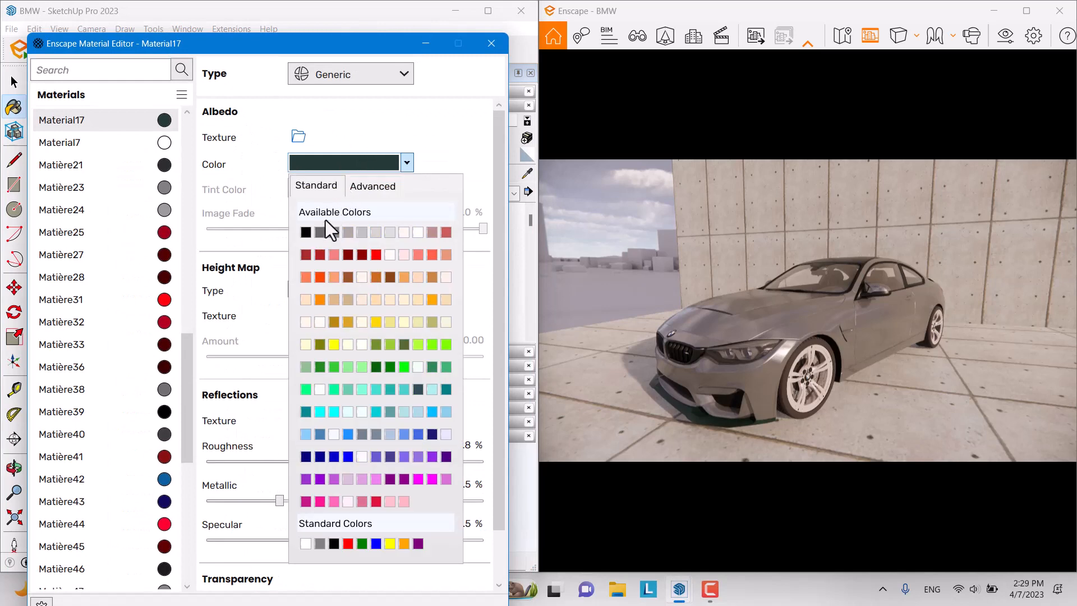
left_click(333, 231)
Step: Orbit the render in close to the car's front wheel and put the material editor away
mouse_move(729, 348)
right_mouse_down()
mouse_move(825, 347)
mouse_move(724, 345)
mouse_move(750, 349)
right_mouse_up()
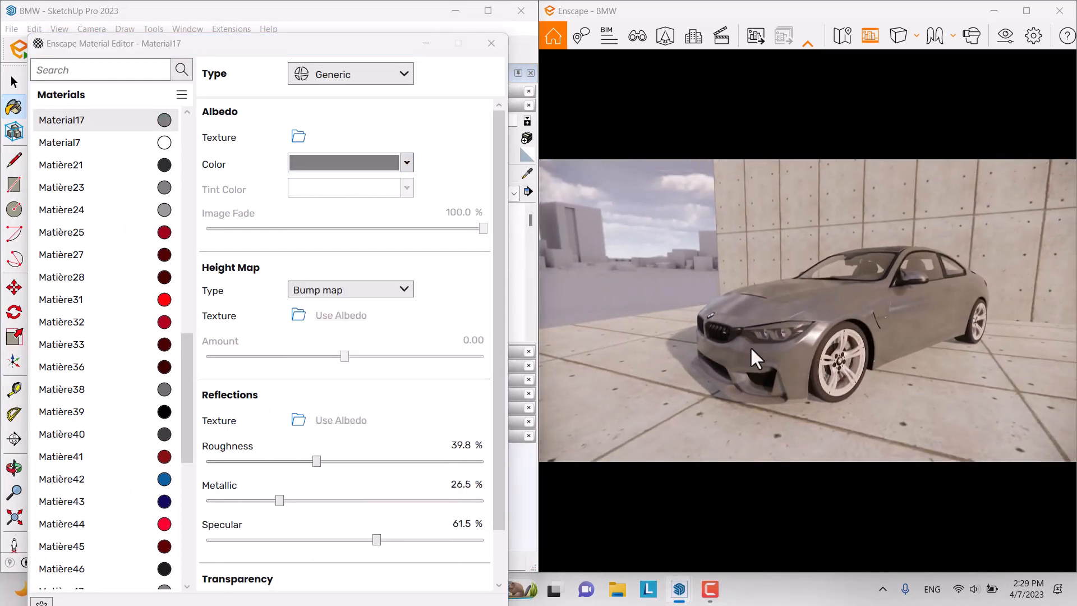
left_click_drag(751, 348, 841, 350)
scroll(808, 348, "up", 4)
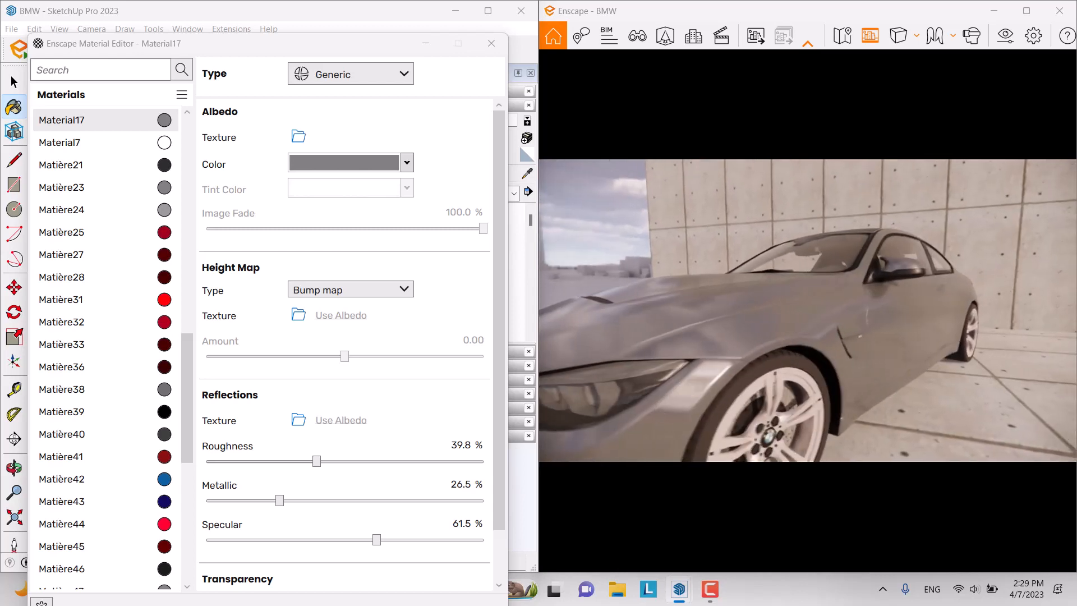
right_click_drag(807, 347, 774, 352)
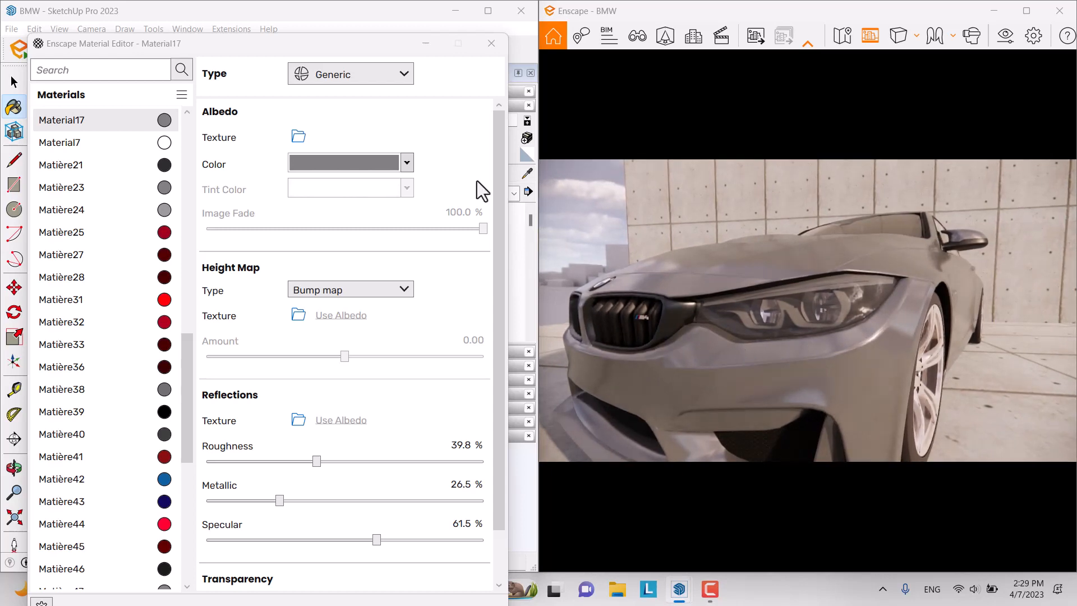
left_click(527, 175)
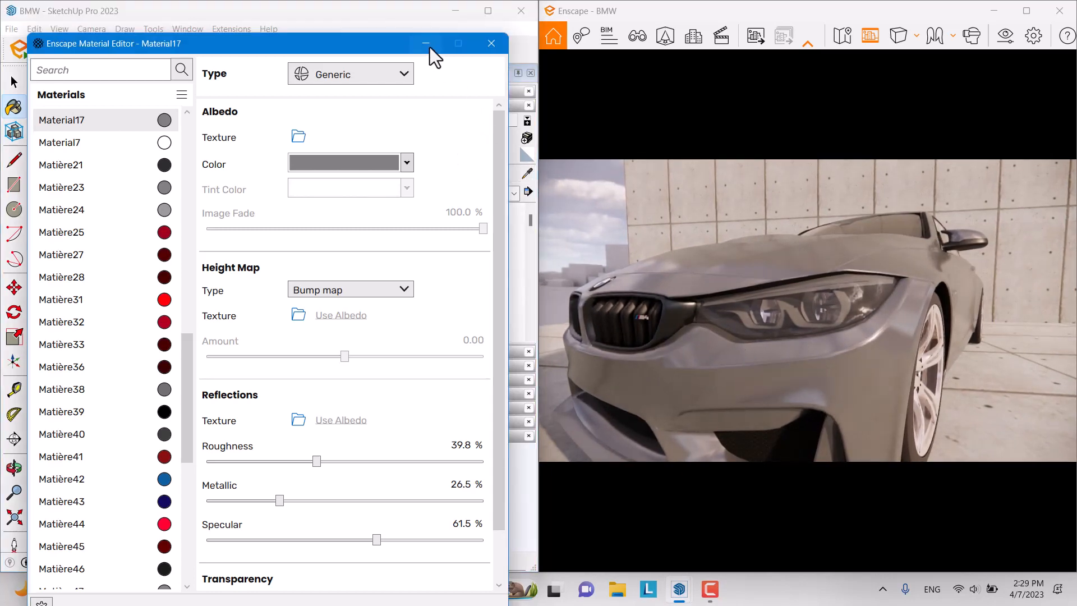
left_click(428, 44)
scroll(368, 334, "down", 3)
left_click(528, 174)
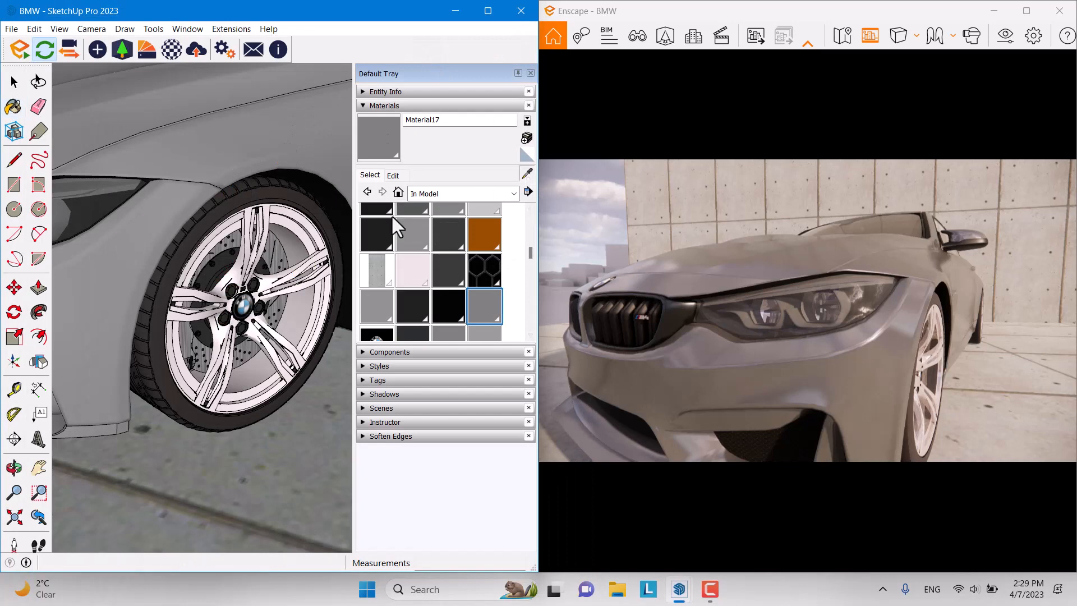
Step: Bring the headlight into view and sample its [Color B01]2 material for editing
scroll(194, 235, "down", 1)
scroll(190, 249, "down", 1)
scroll(130, 221, "up", 2)
middle_click_drag(130, 221, 396, 221, "shift")
scroll(257, 202, "up", 5)
middle_click_drag(262, 289, 288, 182)
left_click(301, 273)
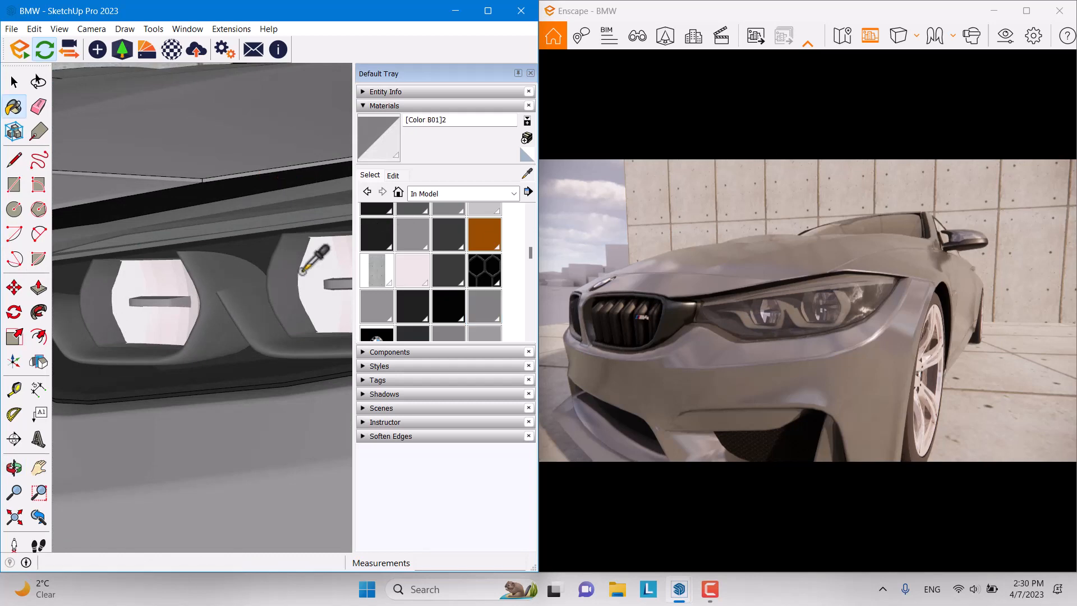
left_click(171, 52)
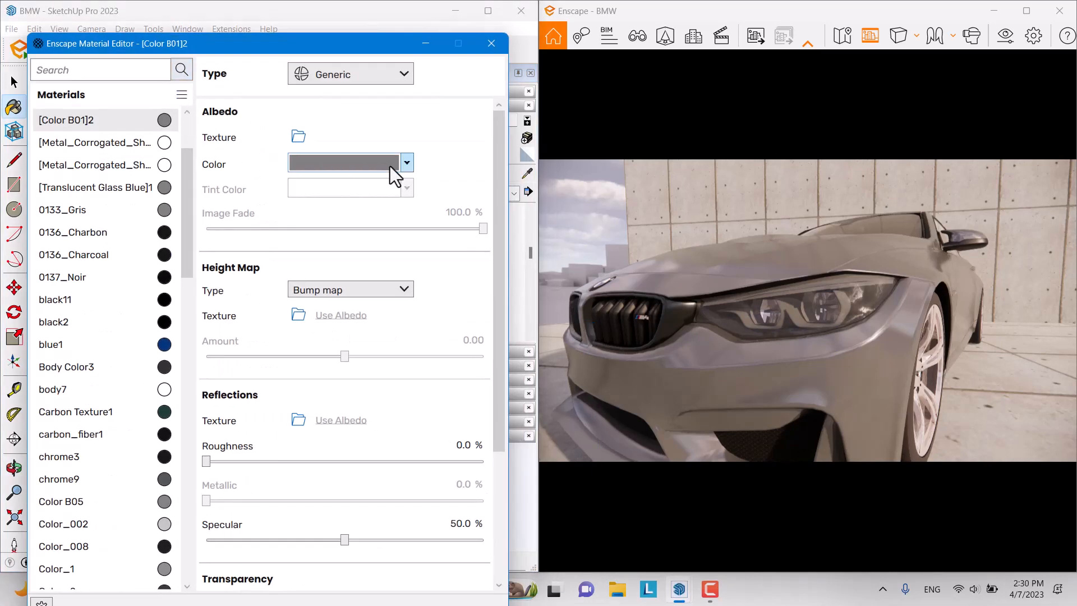
Step: Try orange and near-white on the headlight material, settling on black
left_click(390, 166)
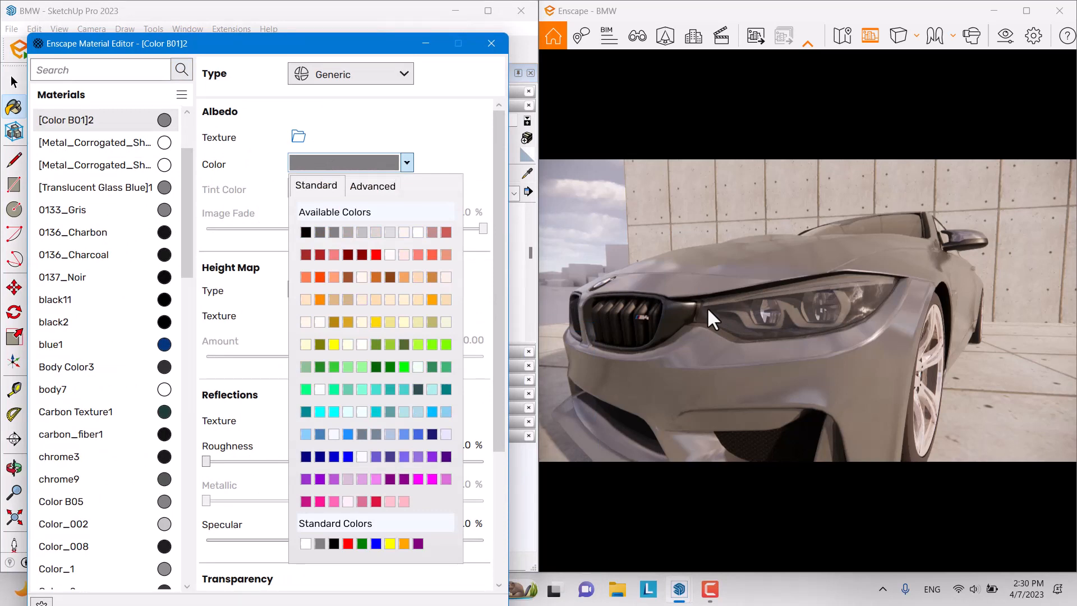
left_click(432, 299)
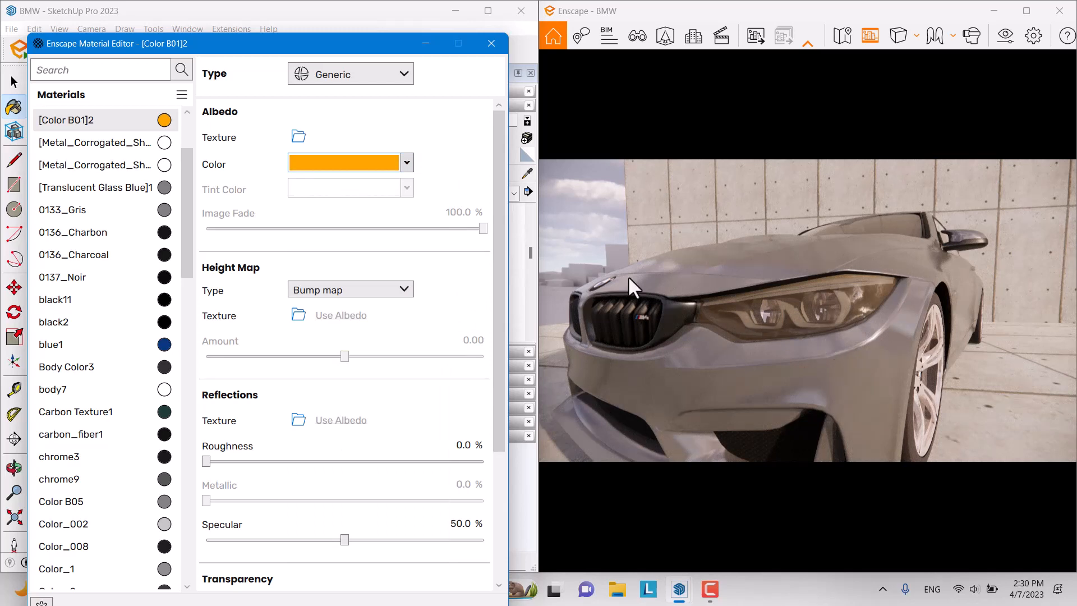
left_click(410, 167)
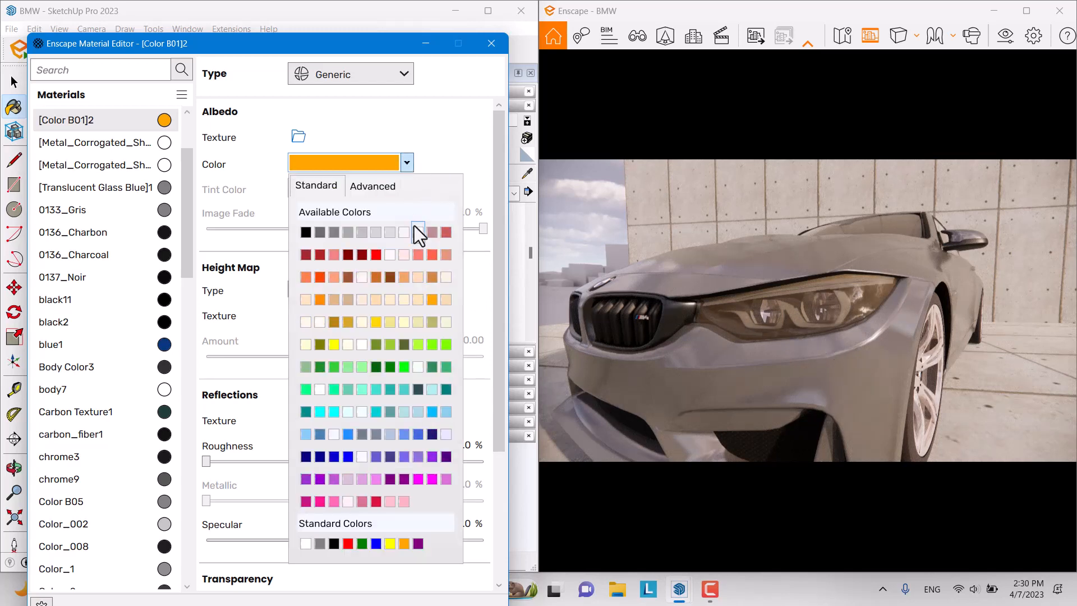
left_click(415, 230)
left_click(407, 164)
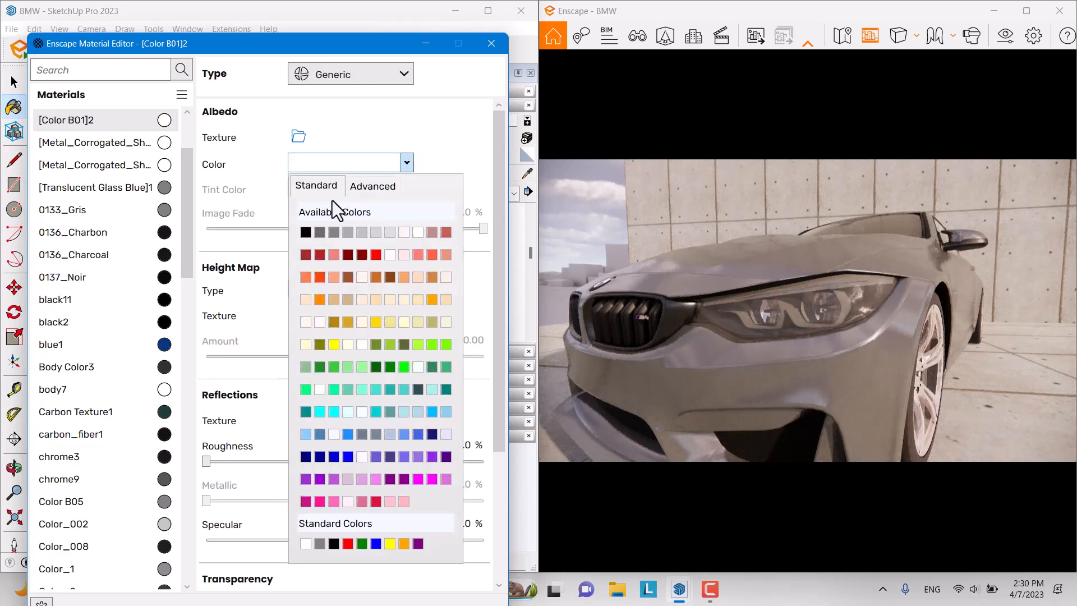
left_click(306, 232)
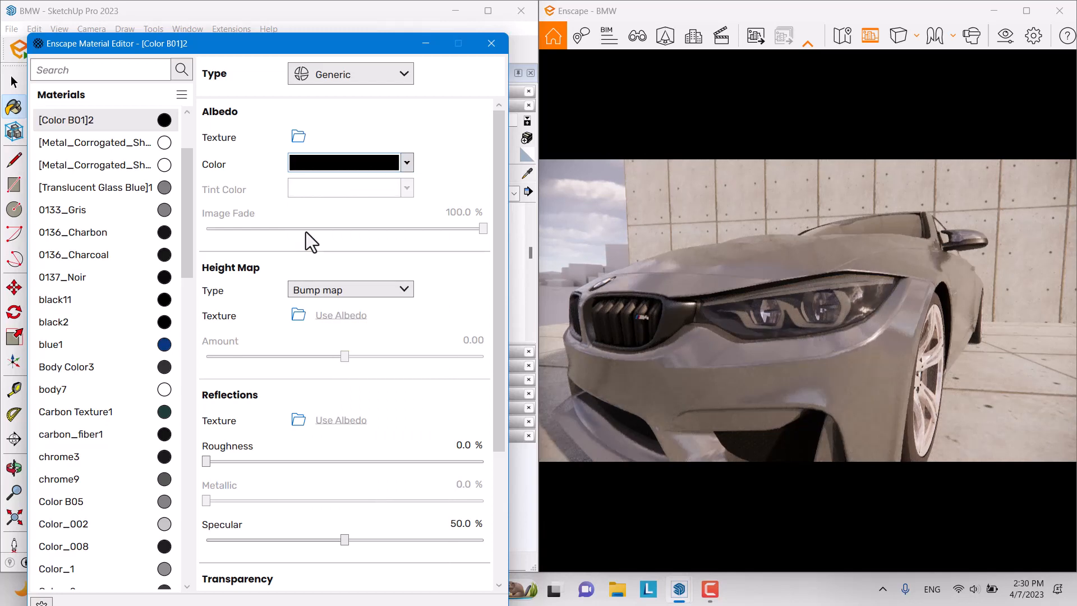
Step: Test a self-illuminated headlight at maximum luminance, then revert the type to Generic
left_click(355, 78)
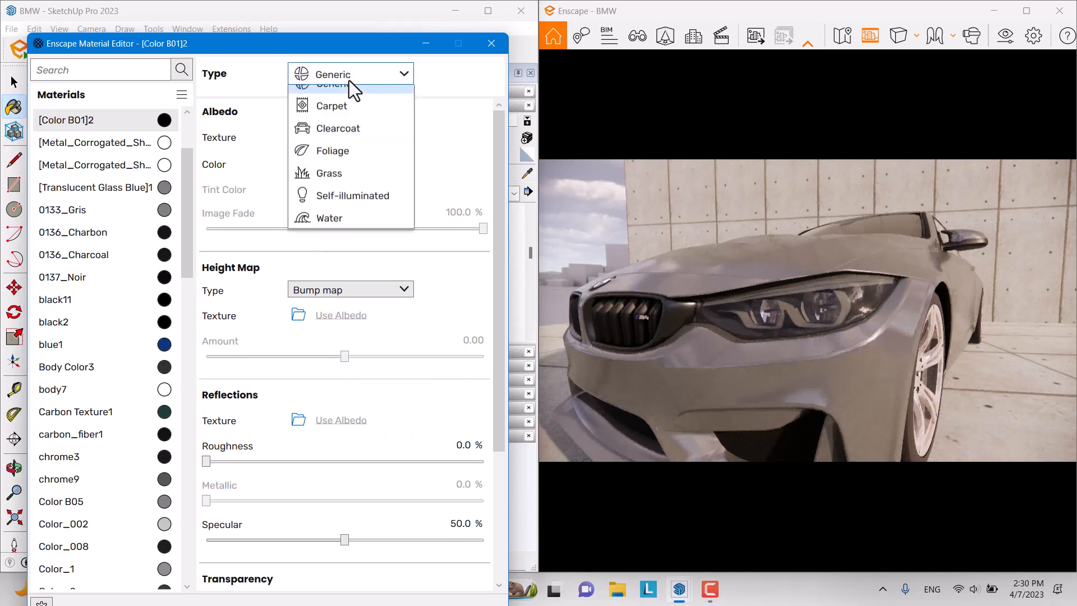
left_click(349, 209)
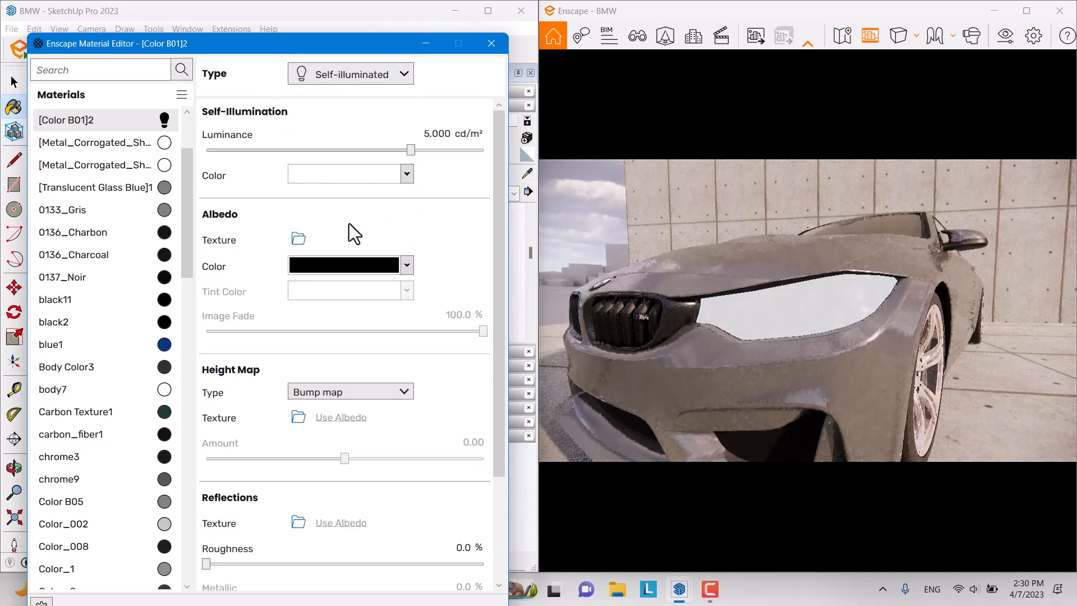
left_click_drag(411, 153, 376, 149)
left_click(387, 78)
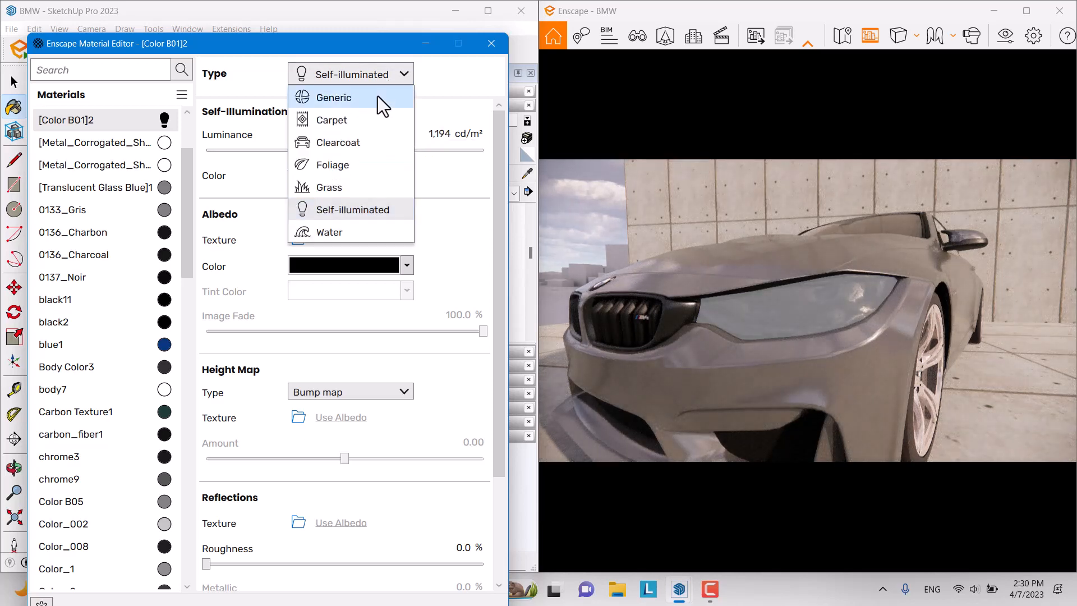
left_click(378, 96)
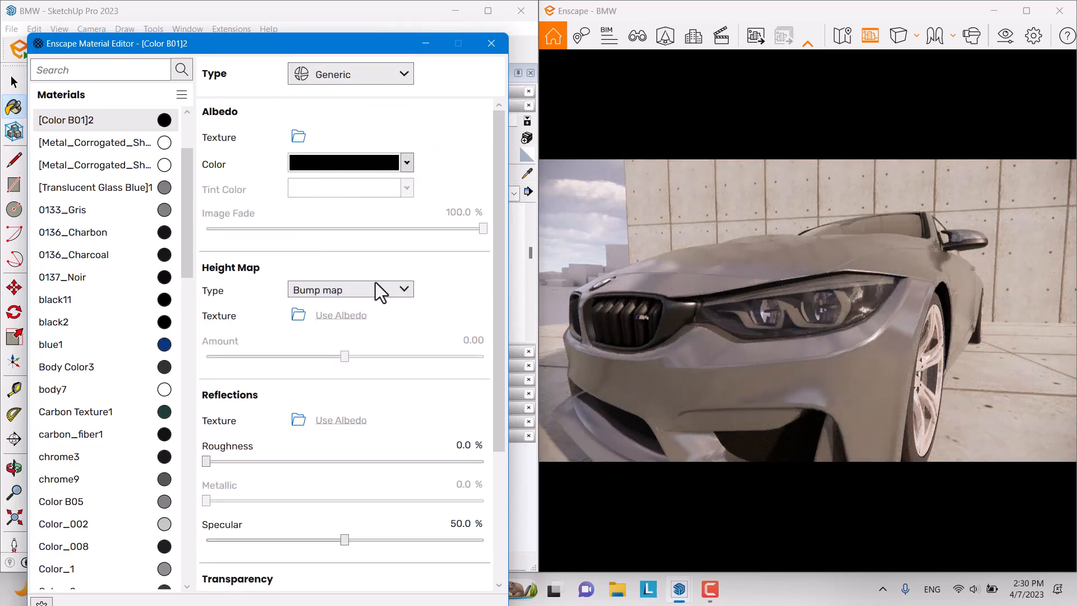
Step: Enable Frosted Glass on [Color B01]2 with 50% opacity and refractive index 1.33
left_click_drag(502, 226, 495, 435)
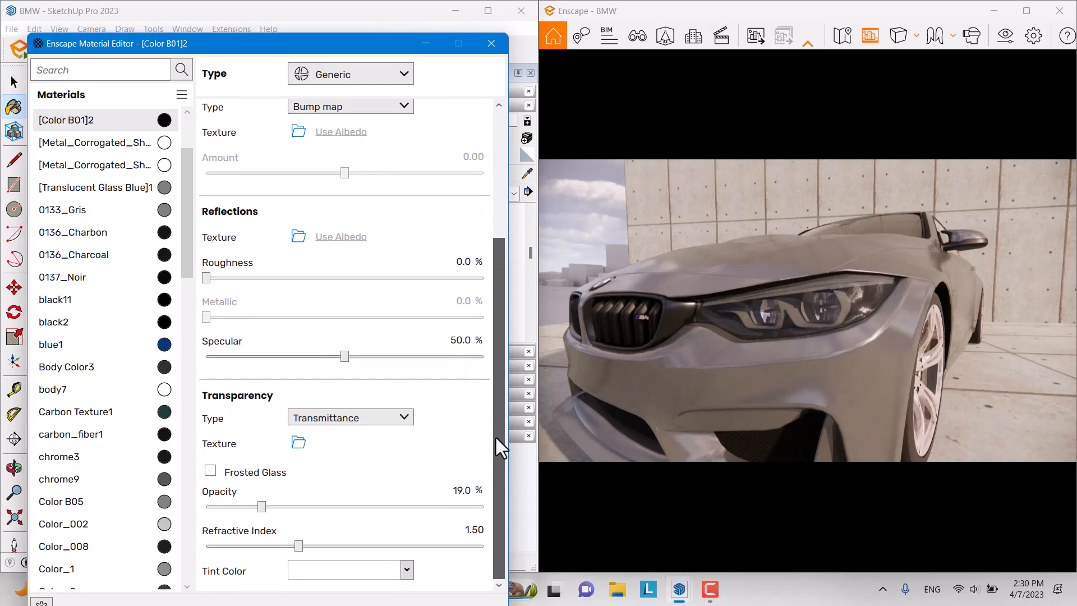
left_click(210, 472)
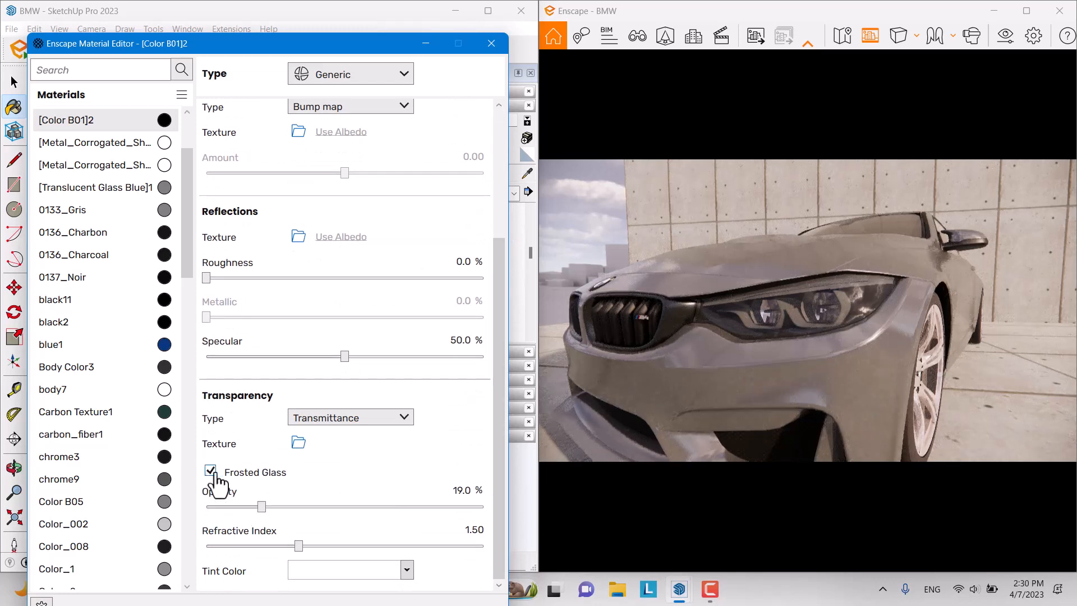
left_click_drag(262, 507, 345, 519)
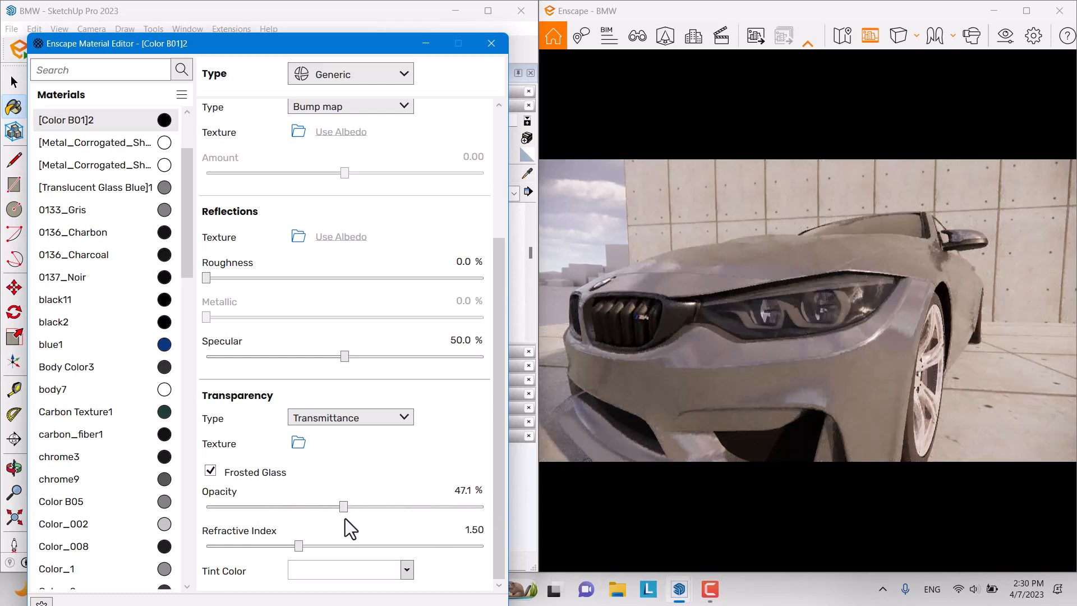
double_click(461, 490)
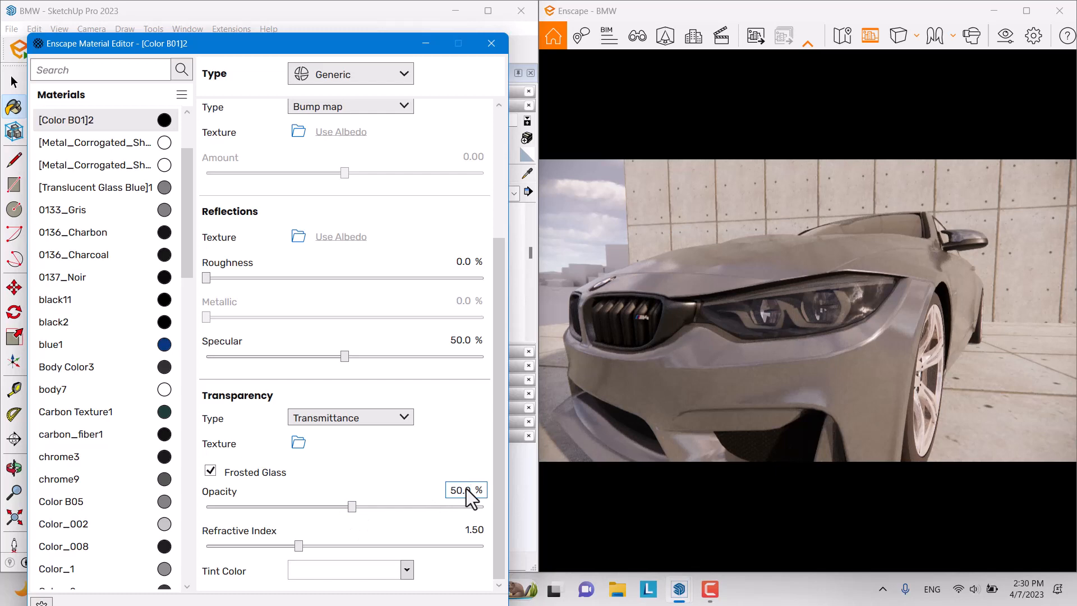
left_click_drag(300, 546, 267, 548)
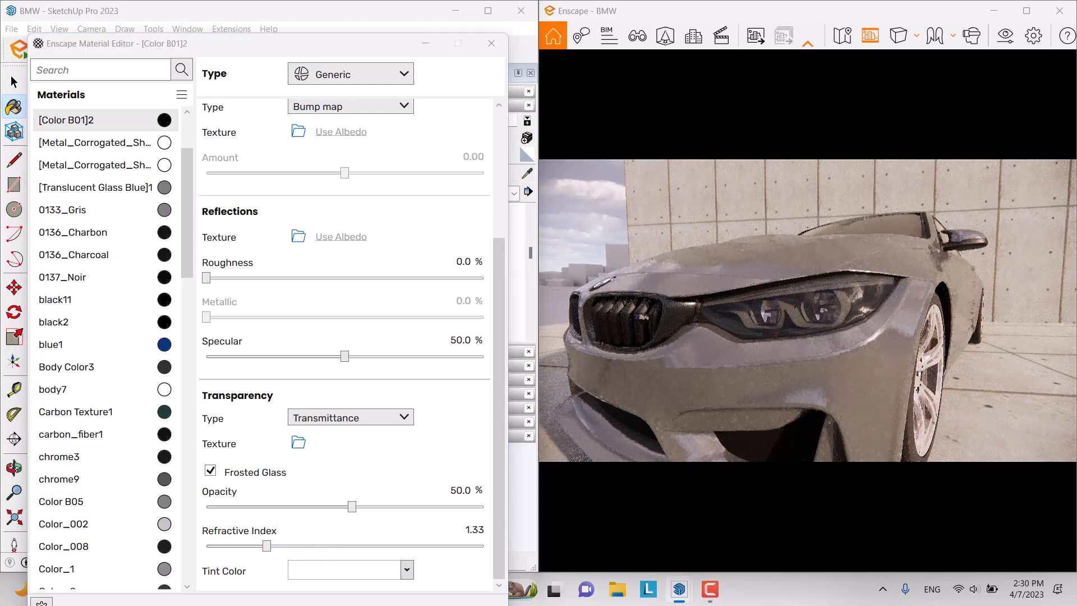
mouse_move(763, 330)
right_mouse_down()
mouse_move(819, 348)
mouse_move(750, 324)
right_mouse_up()
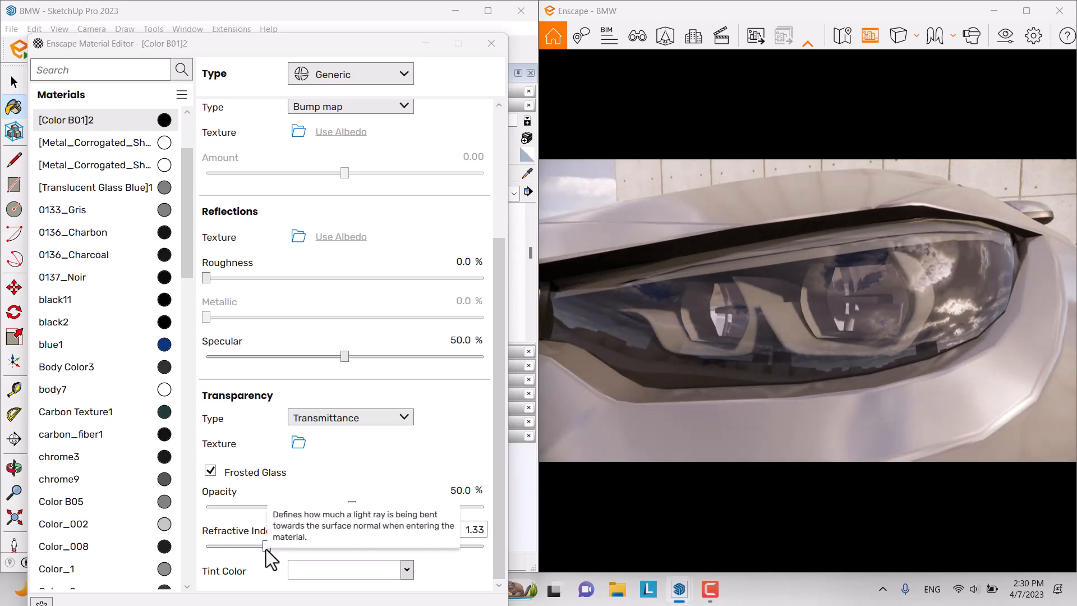
Step: Set the headlight glass refractive index to 1.60
left_click_drag(266, 548, 230, 549)
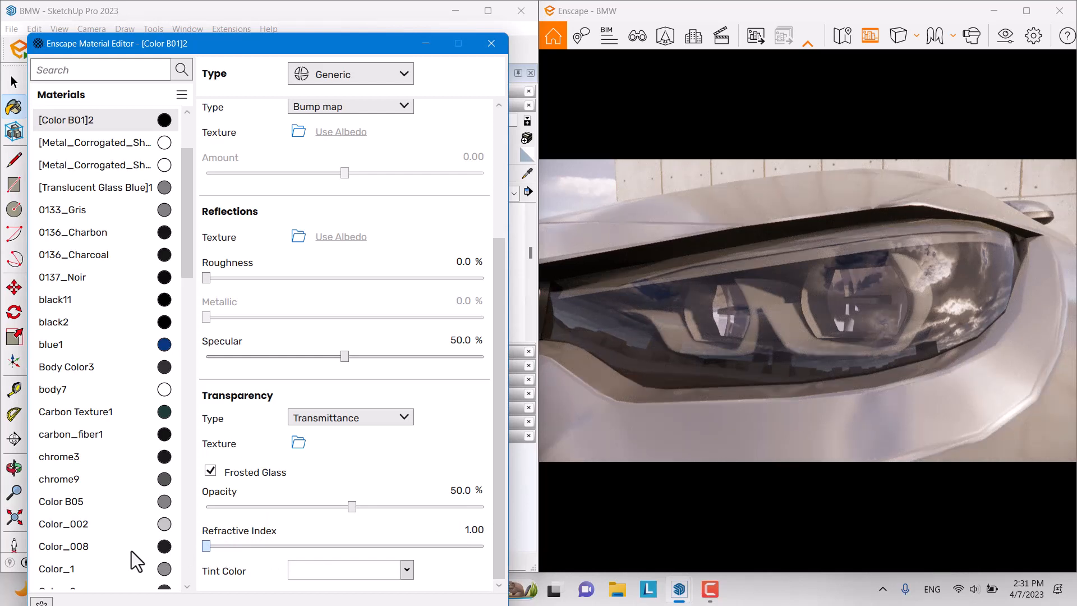
left_click_drag(214, 554, 356, 543)
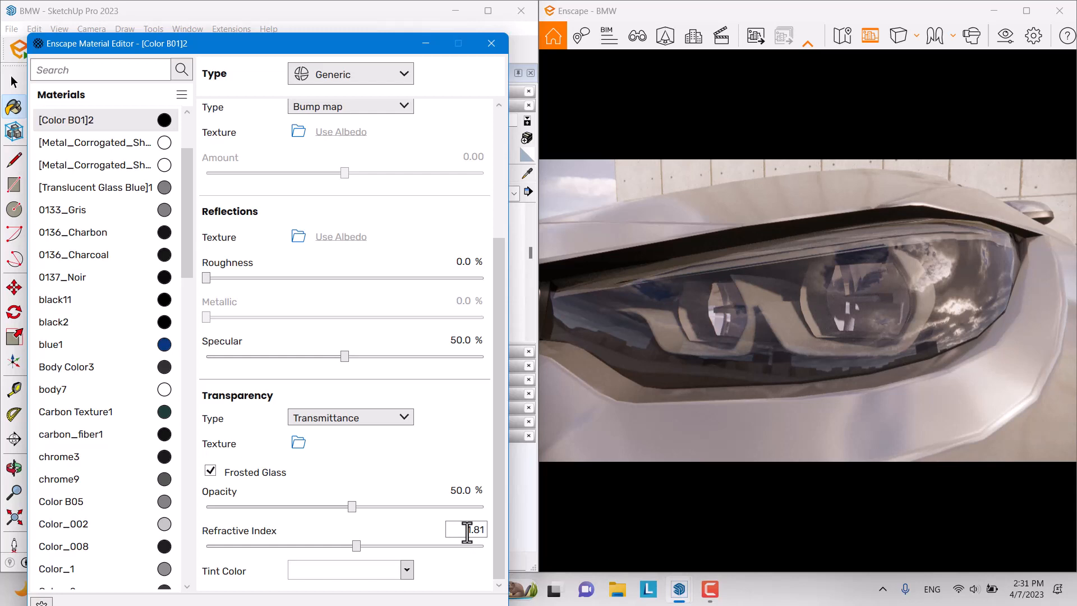
left_click_drag(352, 545, 321, 547)
double_click(477, 529)
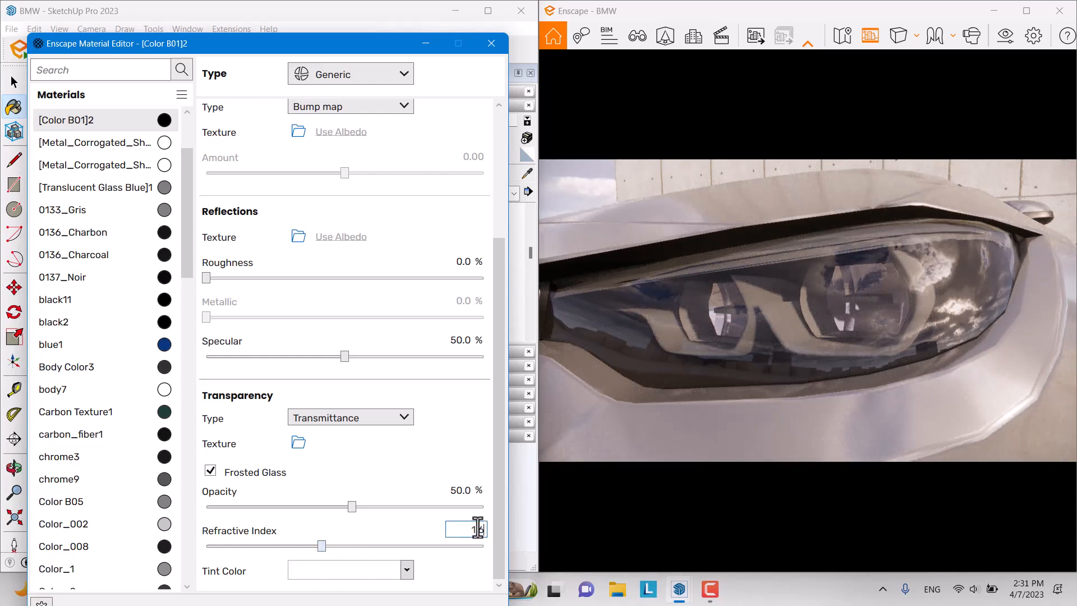
key("Return")
Step: Keep the glass tint white and lower its specular to 40%, then orbit around the headlight
left_click(406, 570)
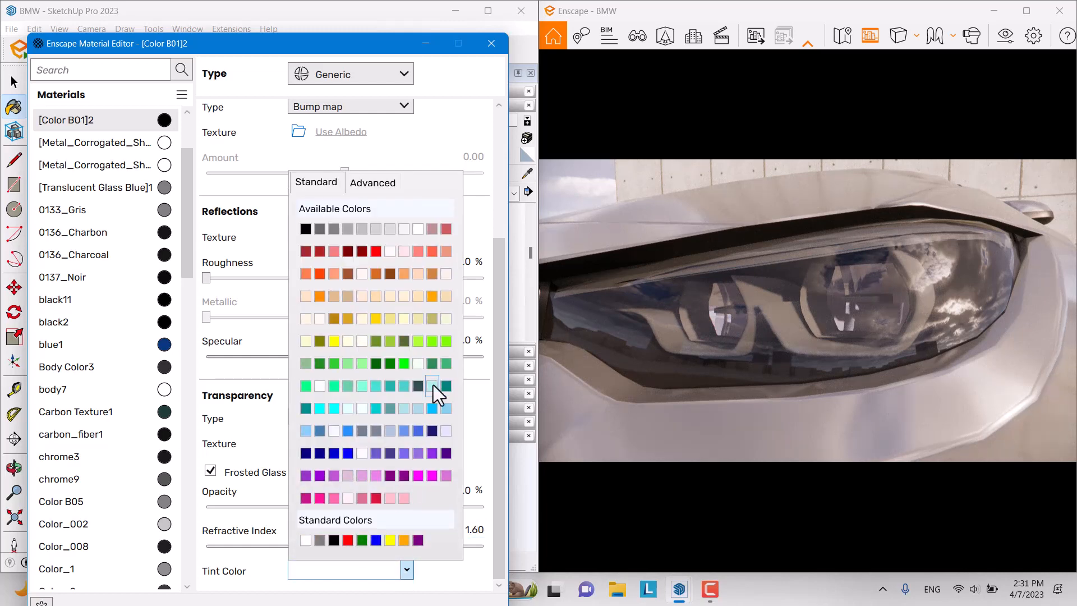
left_click(408, 224)
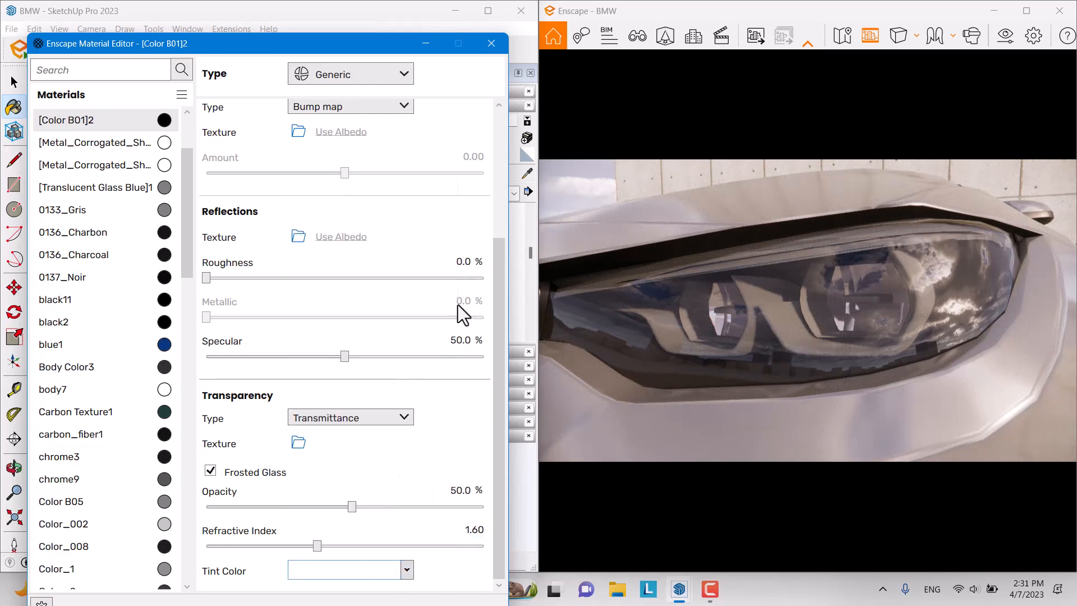
left_click(454, 340)
type("40.0")
left_click(759, 290)
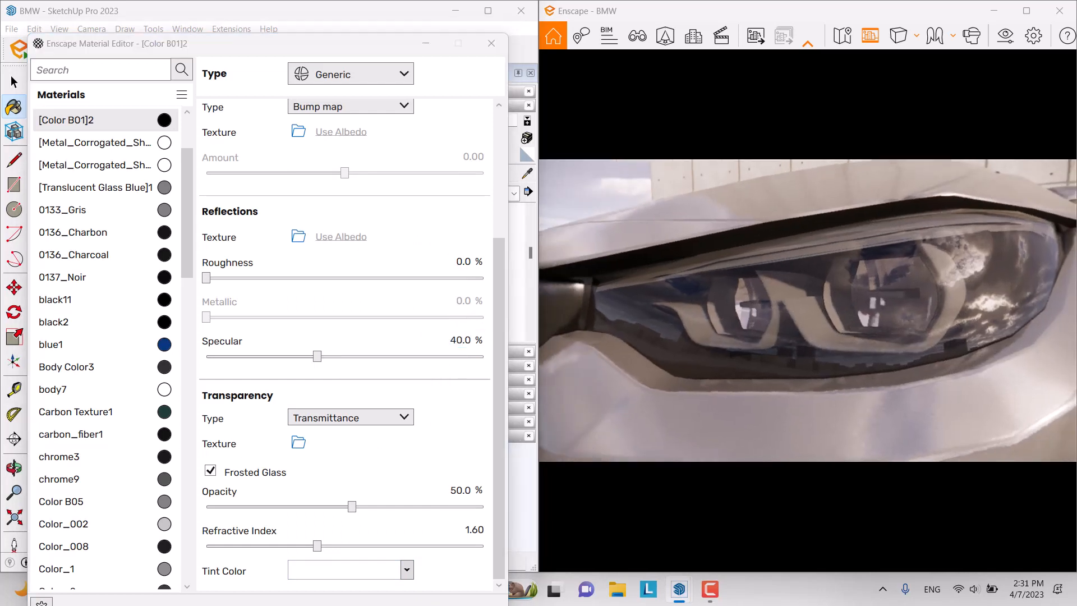
right_click_drag(760, 290, 713, 341)
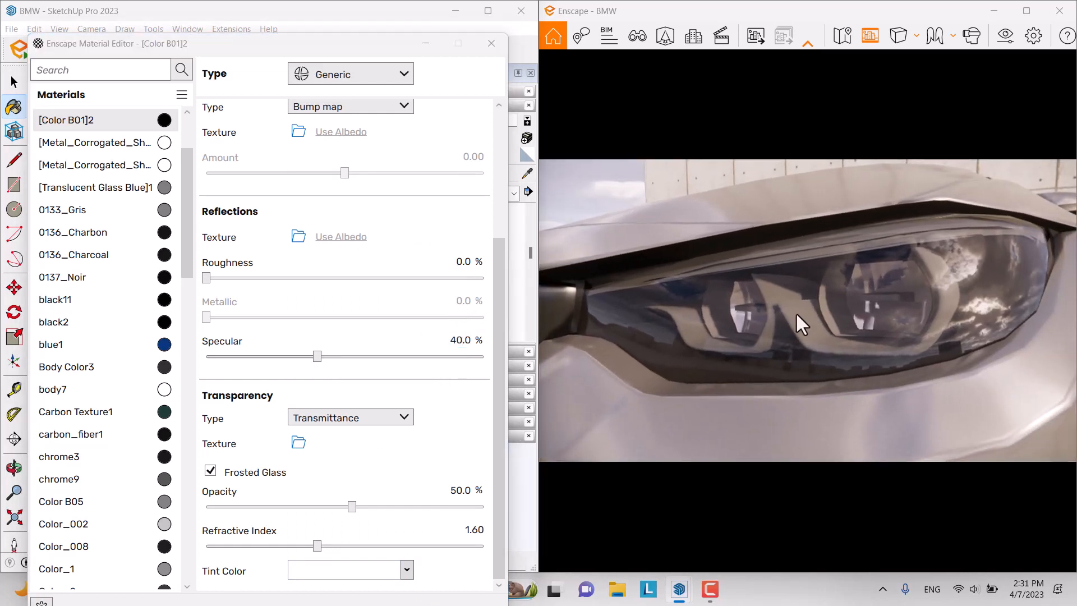
right_click_drag(796, 312, 735, 322)
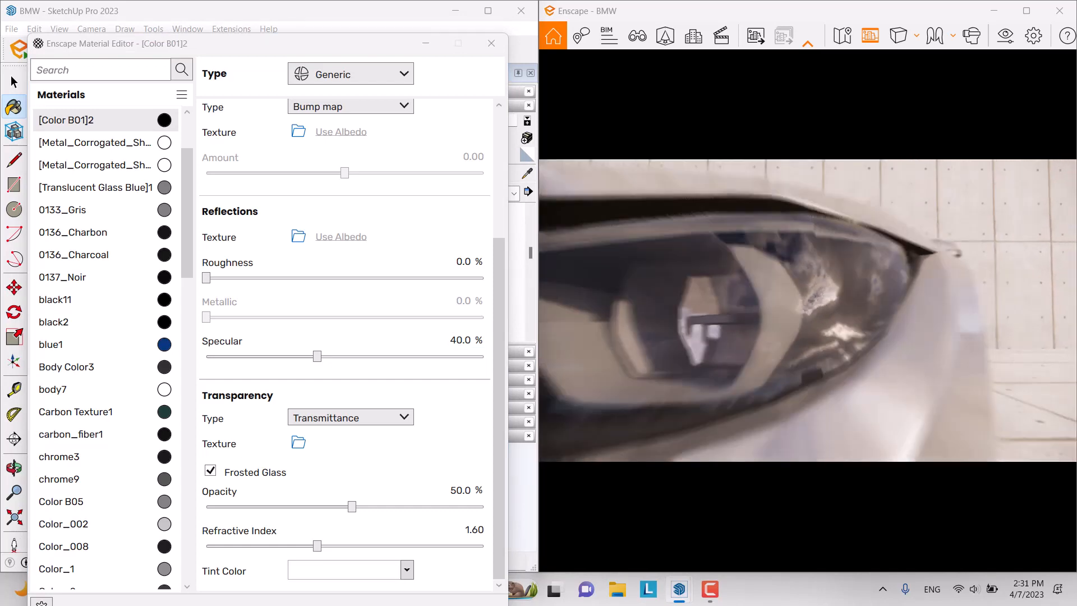
scroll(808, 310, "down", 10)
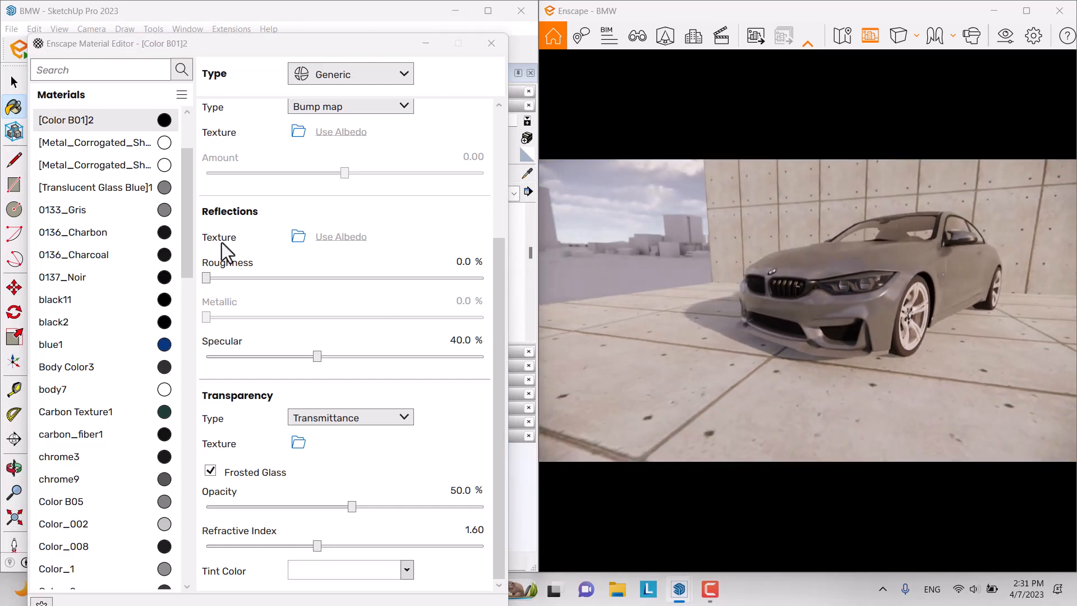
Step: Maximize SketchUp, sample the grey body paint Matière49 and open its Enscape material settings
left_click(524, 173)
left_click(426, 43)
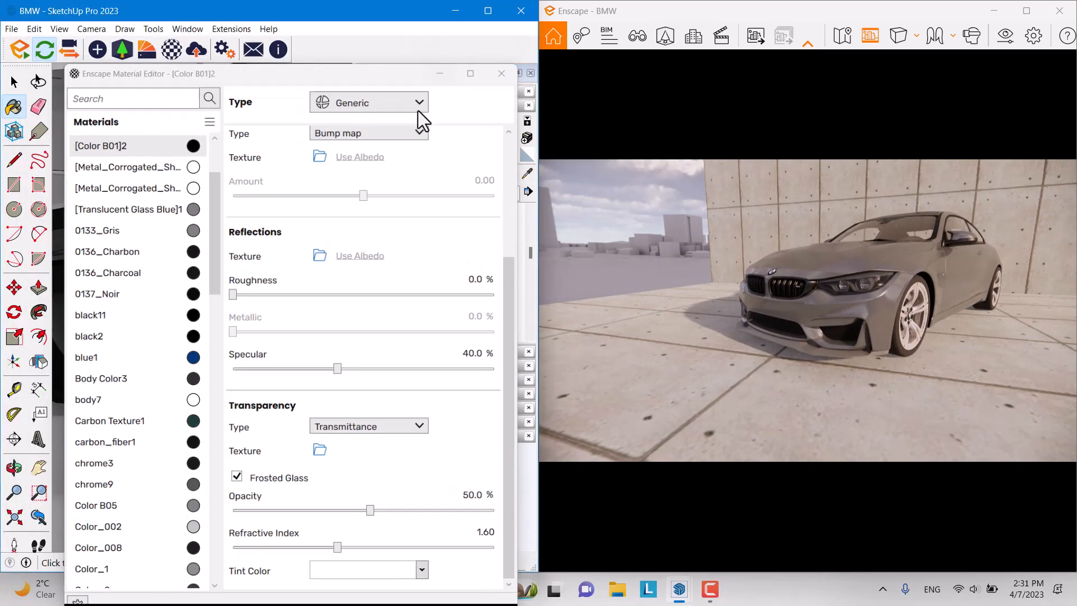
scroll(200, 319, "up", 2)
left_click(526, 174)
middle_click_drag(202, 297, 174, 306)
left_click(425, 106)
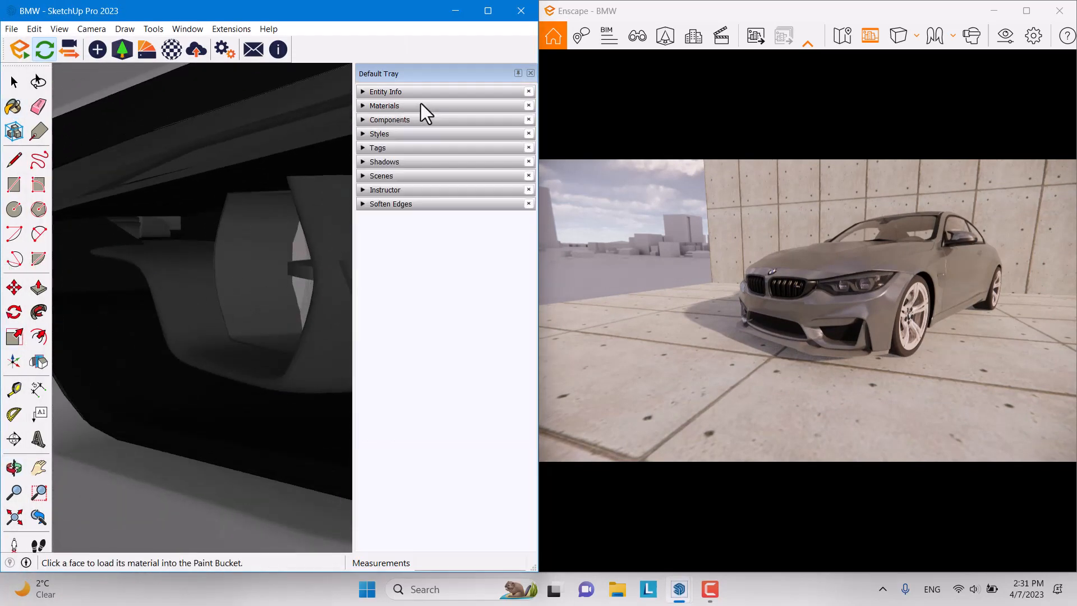
middle_click_drag(176, 266, 63, 280)
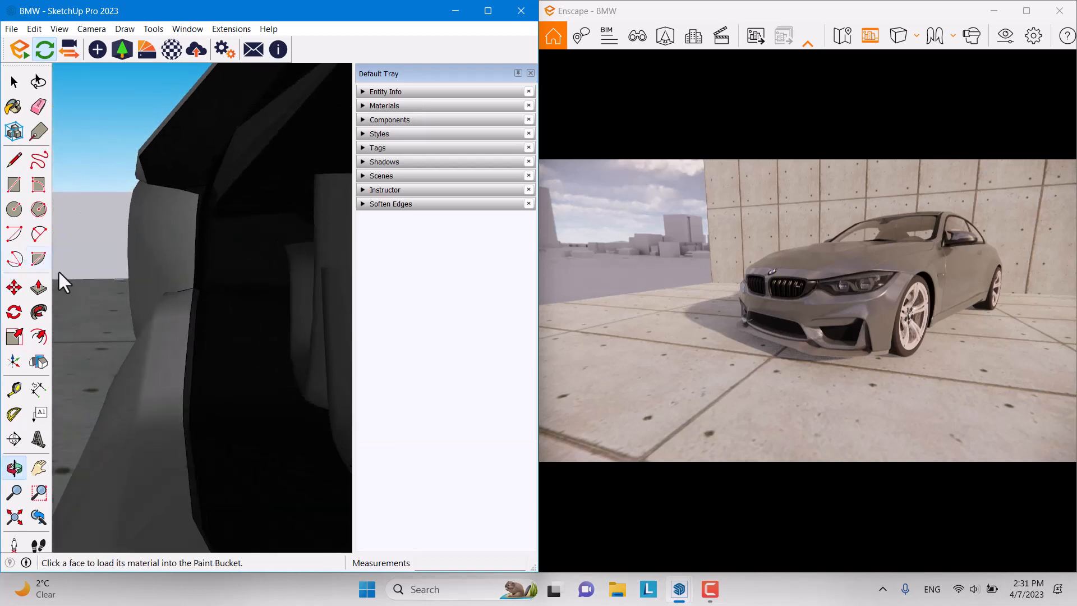
left_click(499, 12)
mouse_move(421, 166)
middle_mouse_down()
mouse_move(573, 230)
mouse_move(478, 221)
mouse_move(447, 269)
mouse_move(527, 233)
mouse_move(269, 234)
mouse_move(620, 284)
mouse_move(596, 294)
mouse_move(493, 284)
mouse_move(344, 325)
middle_mouse_up()
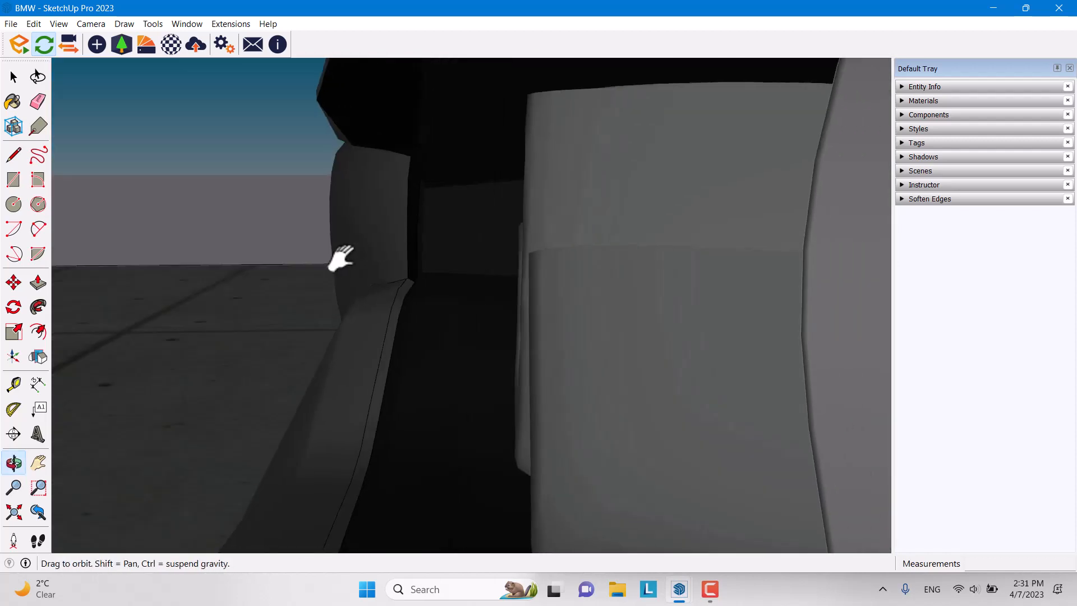
left_click(771, 254, "alt")
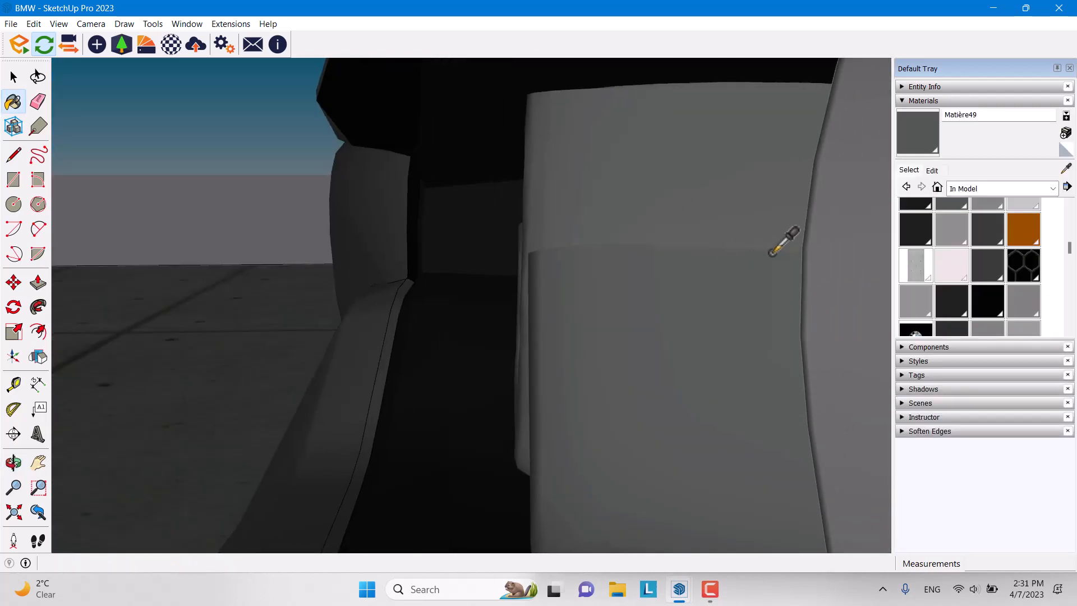
left_click(172, 44)
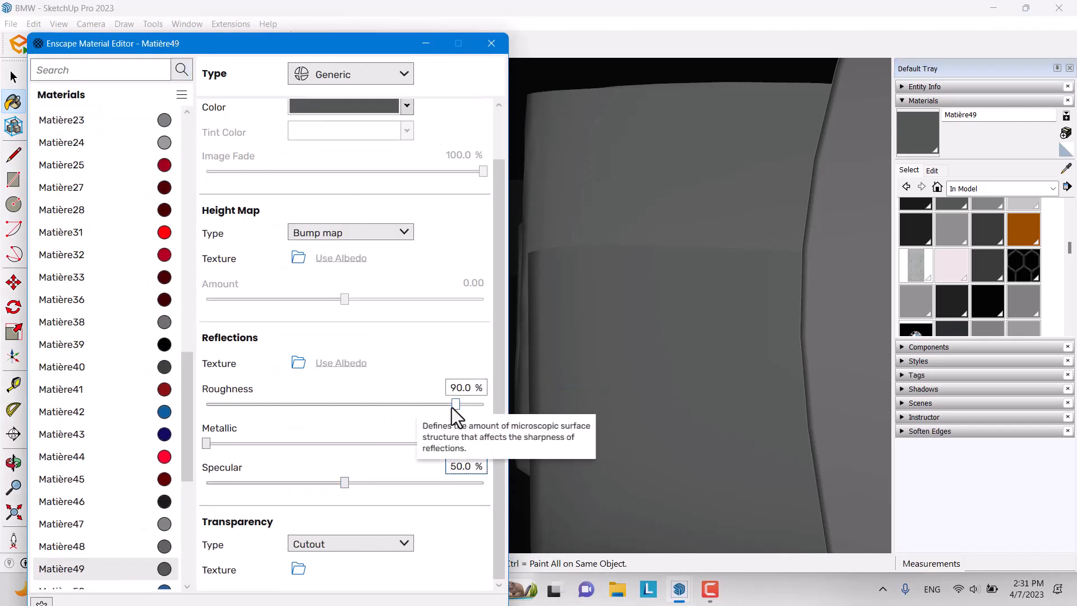
Step: Give Matière49 5.7% roughness, 21.1% metallic, 58.3% specular and a light grey colour
left_click_drag(453, 406, 220, 413)
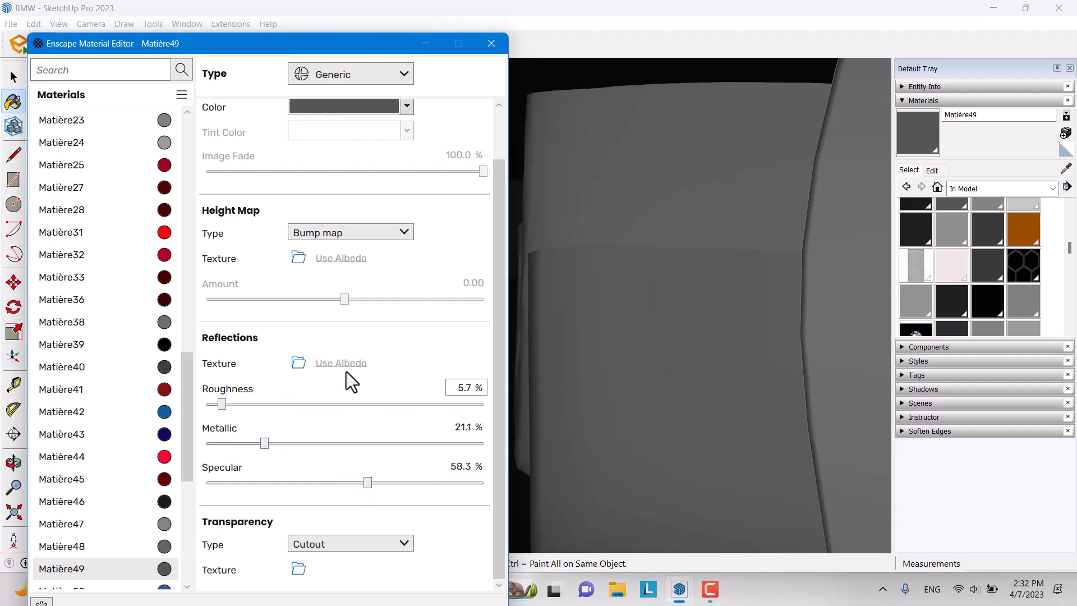
left_click(407, 107)
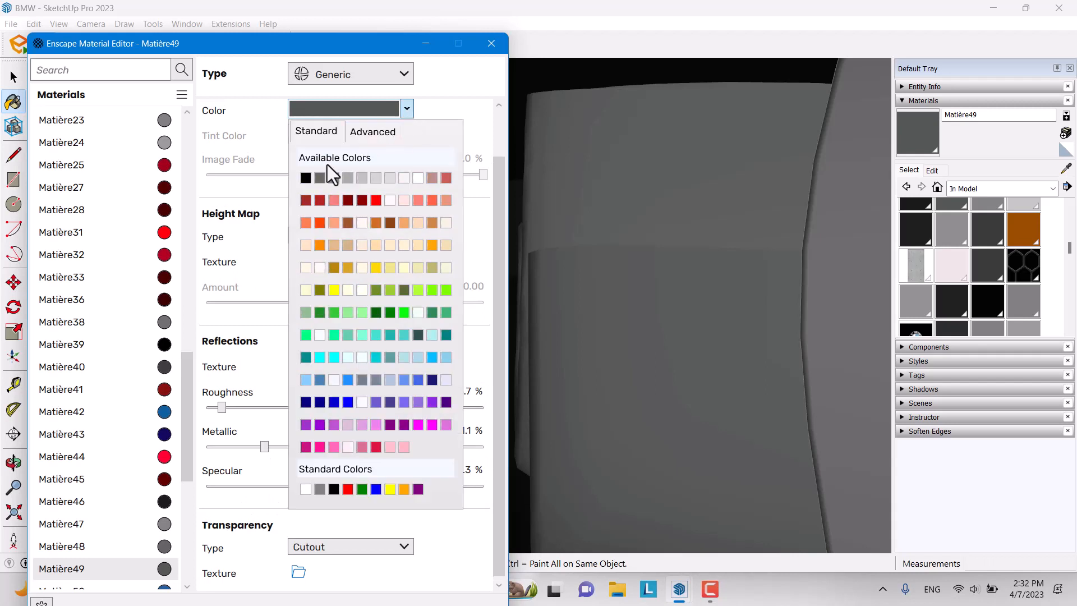
left_click(361, 178)
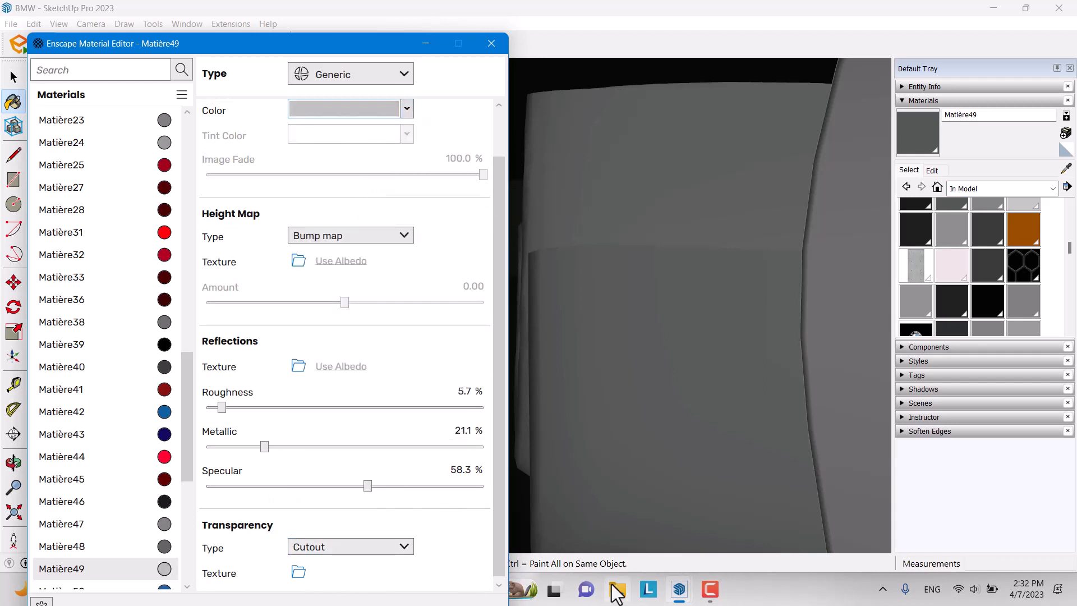
mouse_move(681, 588)
left_click(733, 521)
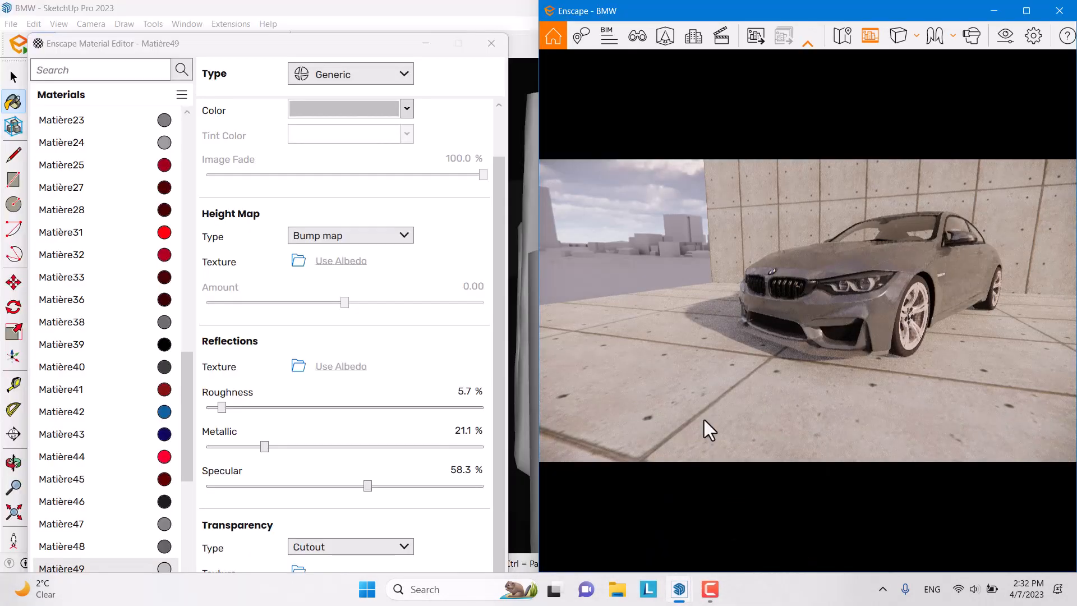
mouse_move(704, 419)
right_mouse_down()
mouse_move(771, 404)
mouse_move(701, 396)
right_mouse_up()
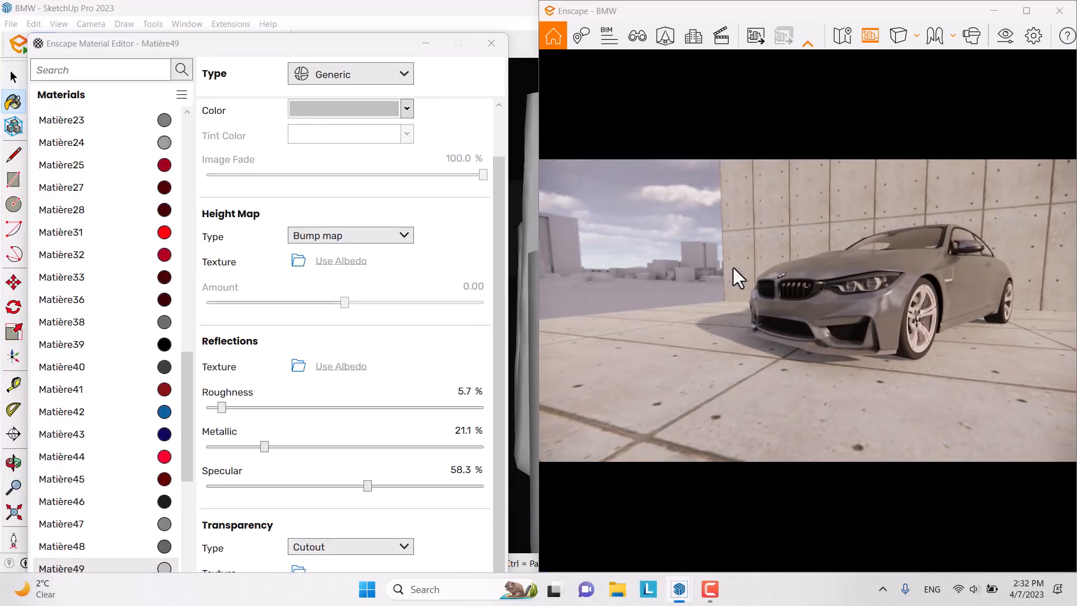
left_click_drag(733, 270, 746, 297)
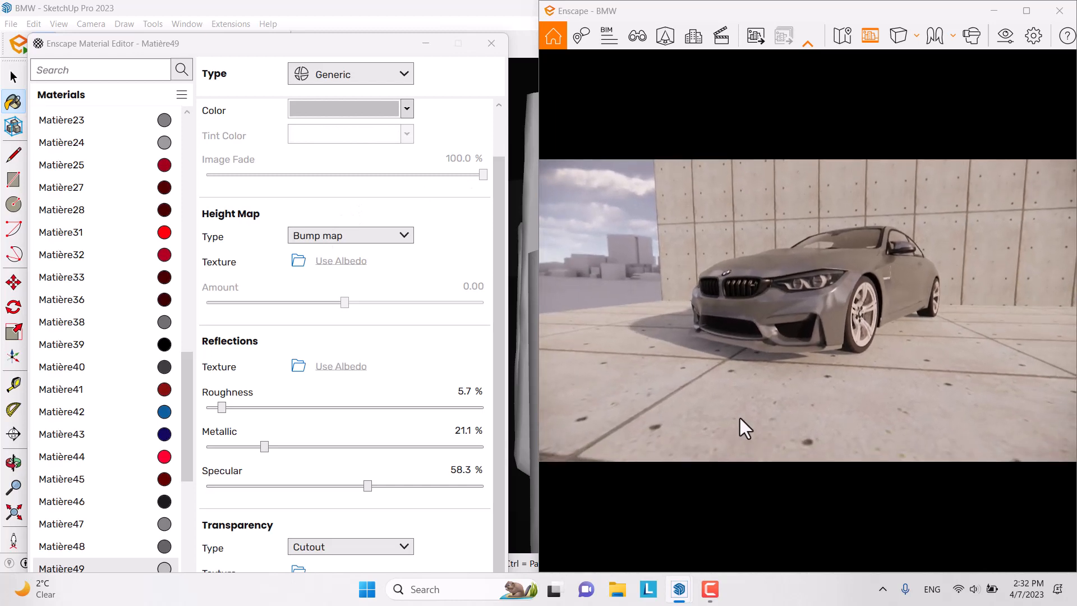
left_click(426, 43)
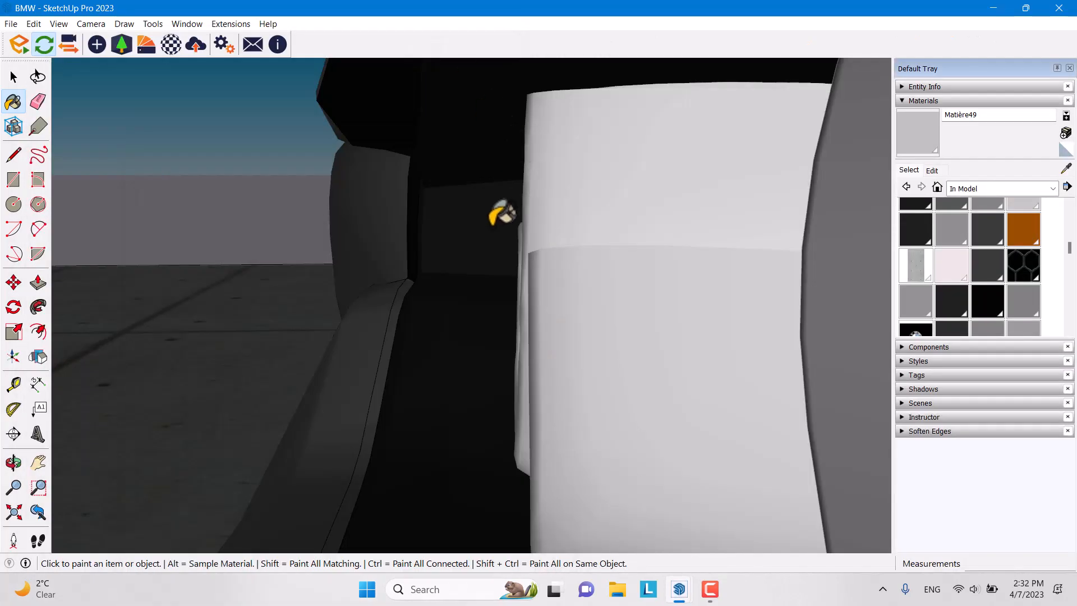
Step: Sample the wall's Concrete Form 4x8 material and open it in the Enscape Material Editor
mouse_move(500, 211)
middle_mouse_down()
mouse_move(769, 296)
mouse_move(484, 301)
middle_mouse_up()
scroll(484, 300, "down", 10)
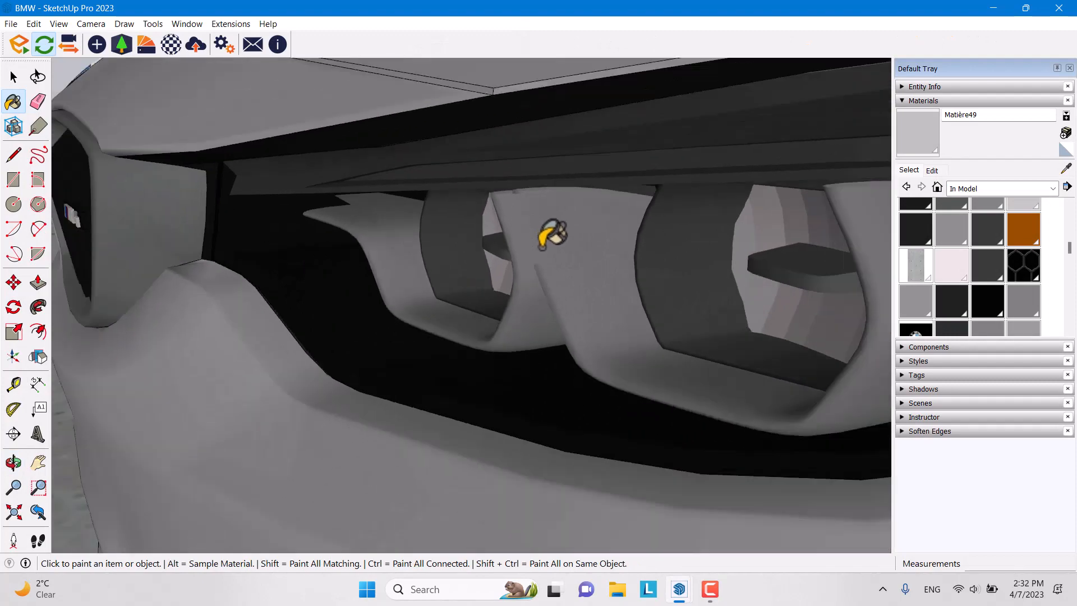
scroll(586, 268, "down", 5)
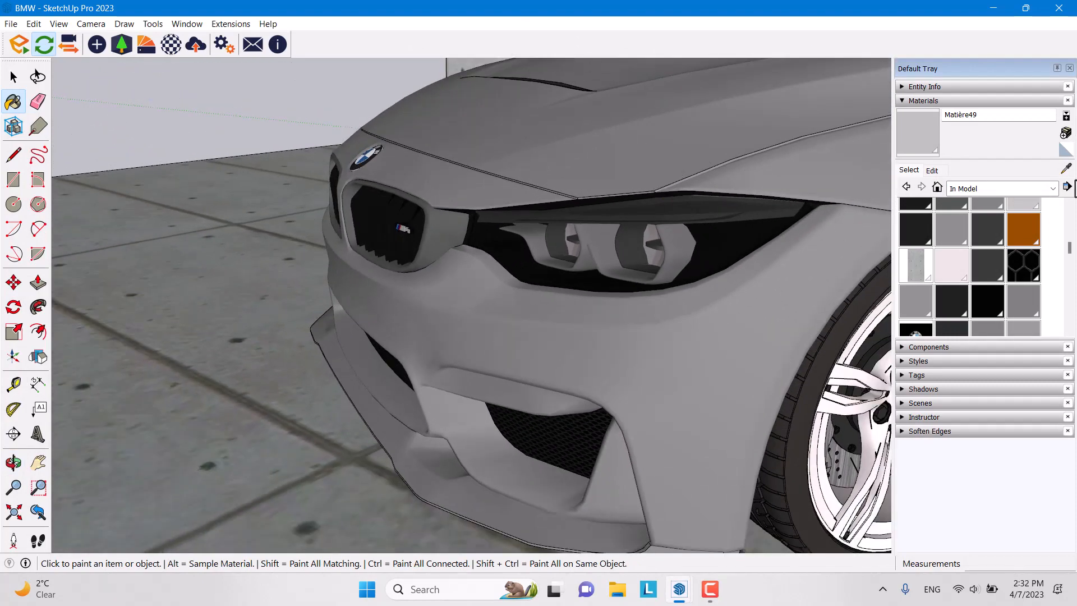
left_click(1066, 169)
left_click(184, 348)
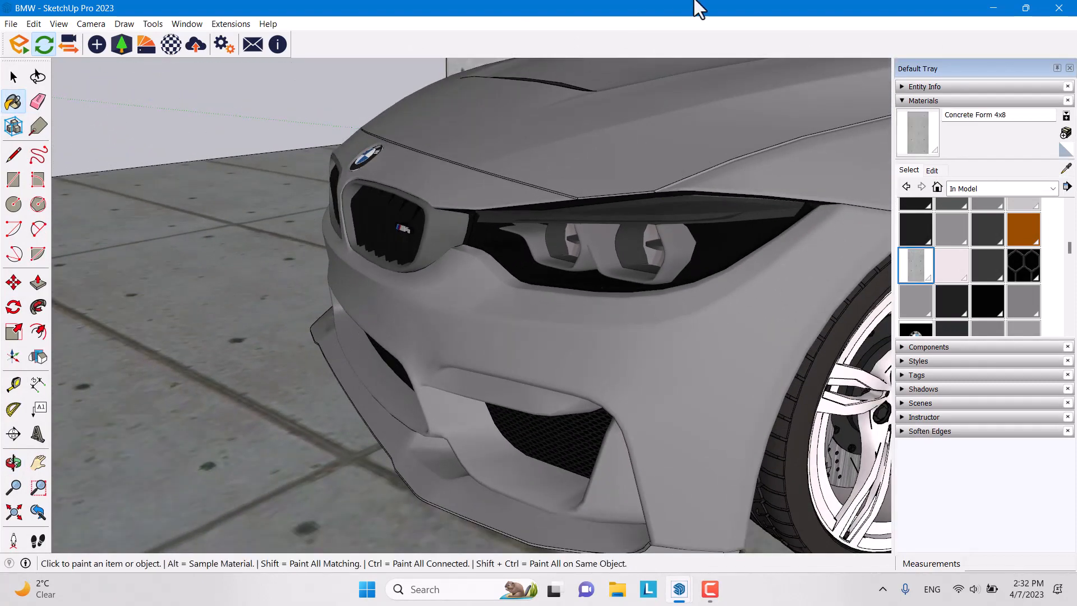
double_click(695, 7)
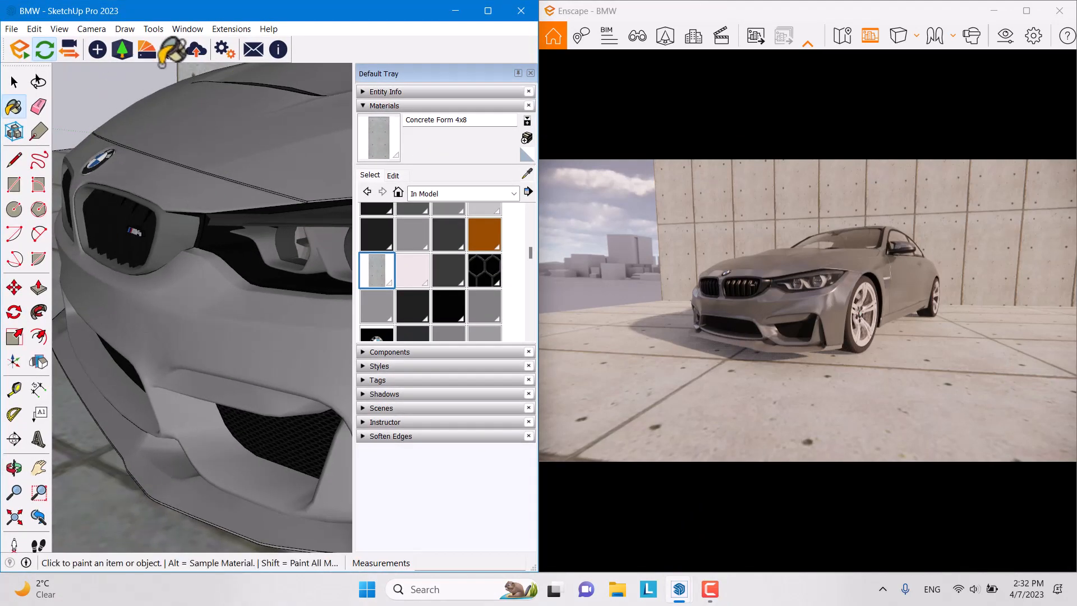
left_click(175, 53)
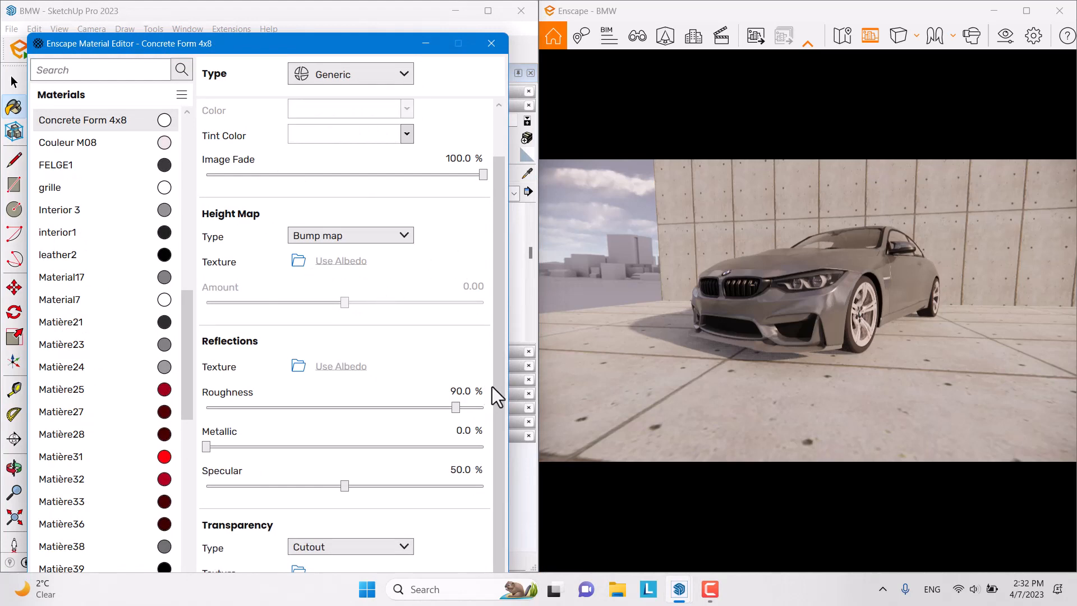
Step: Set the Concrete Form 4x8 albedo texture to 45° rotation, 1.2 m width and 2.4 m height
left_click_drag(699, 364, 555, 250)
scroll(437, 137, "up", 3)
left_click(466, 133)
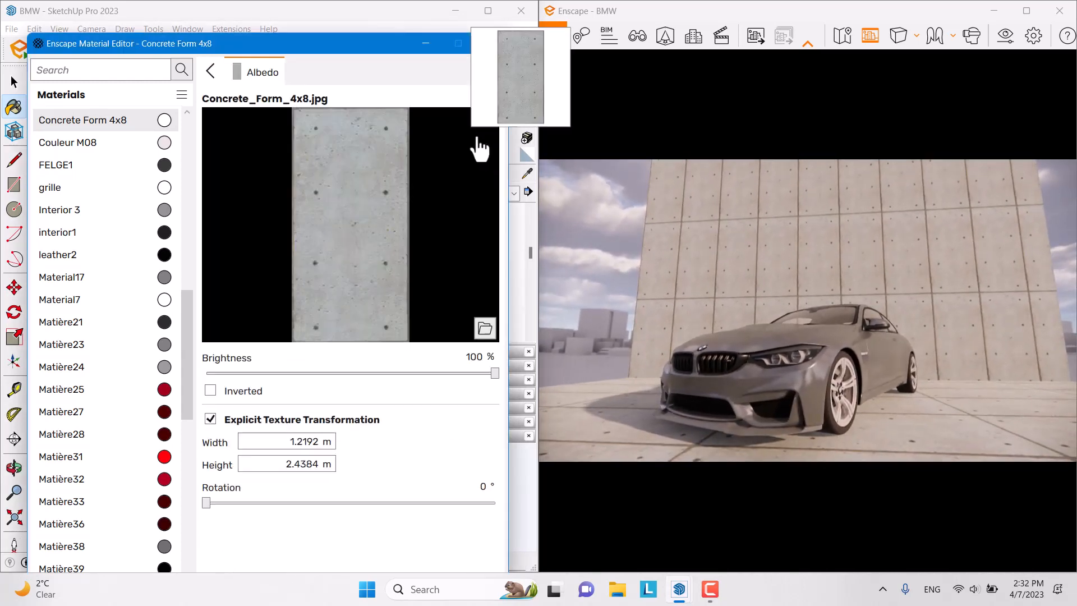
left_click_drag(207, 503, 244, 500)
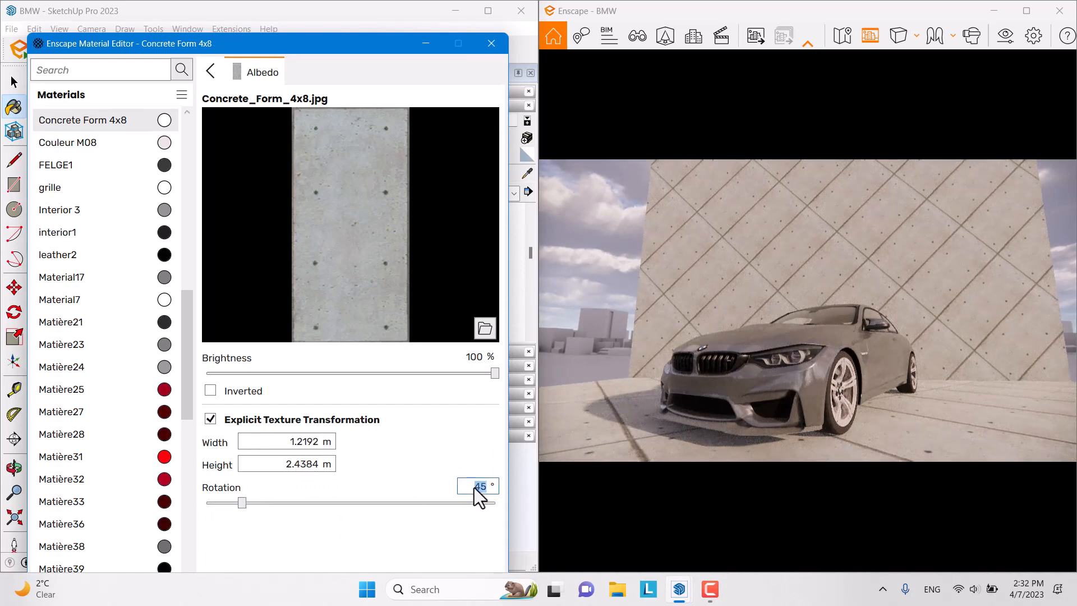
type("5")
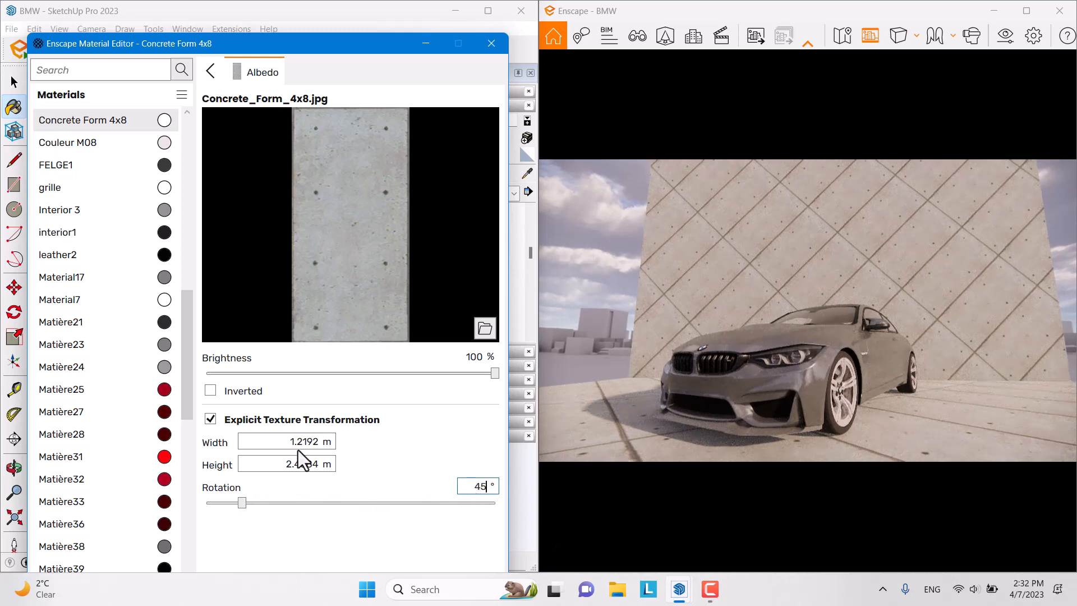
left_click(298, 443)
type("1.2")
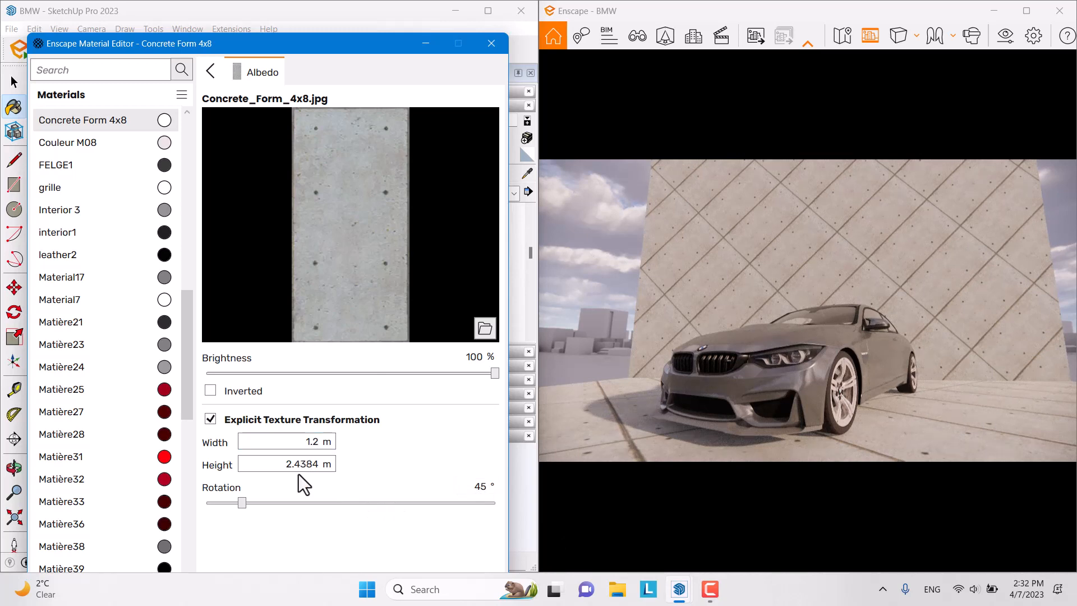
left_click_drag(319, 465, 290, 467)
type(".4")
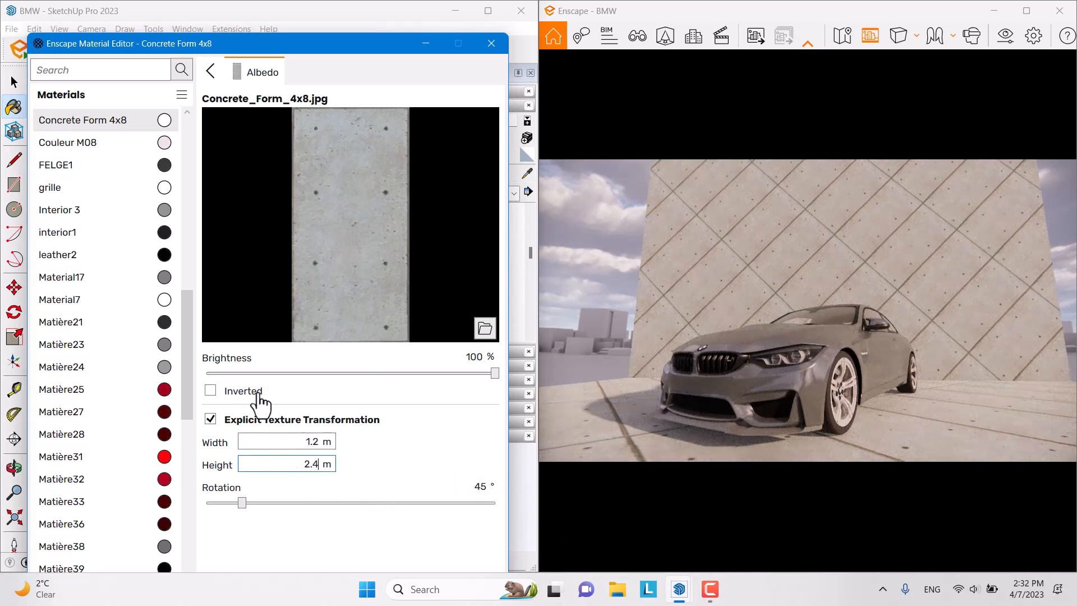
left_click(211, 72)
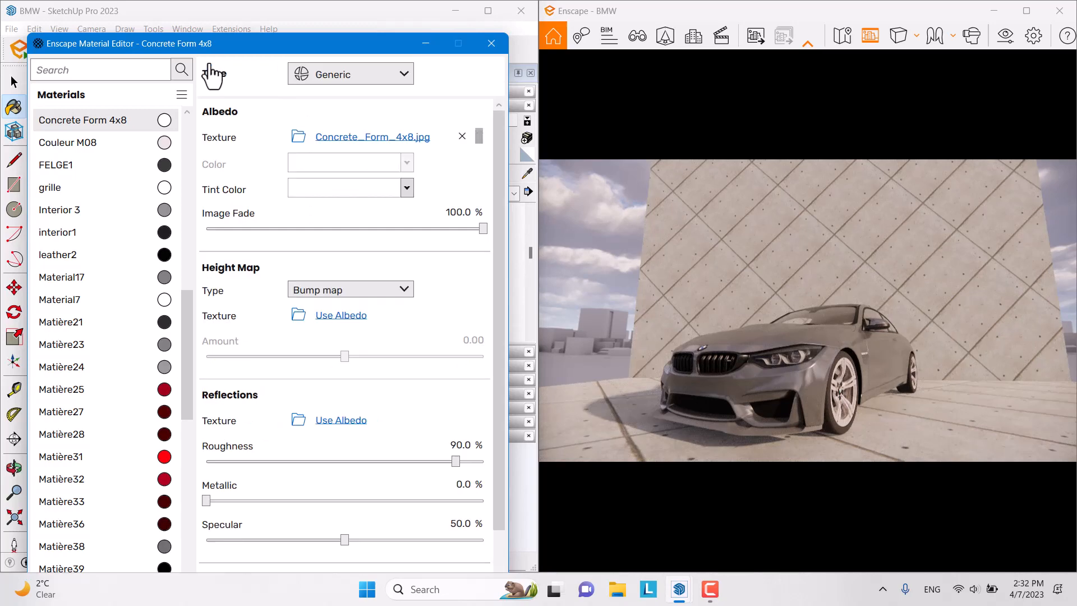
Step: Set the concrete's image fade to 94%, leaving the tint and base colour unchanged
left_click(406, 189)
left_click(413, 257)
key("Return")
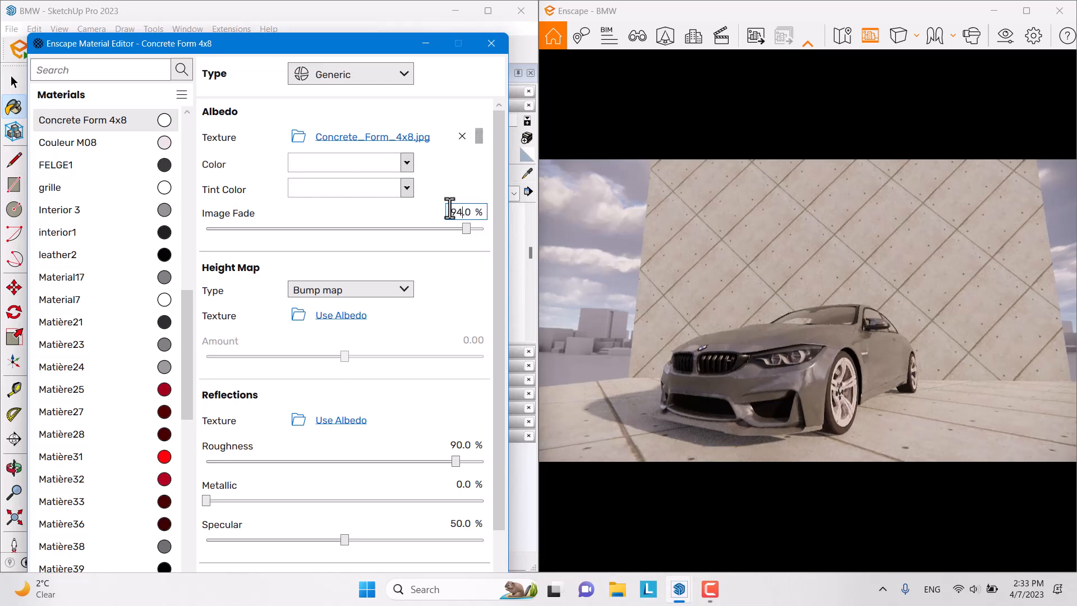
left_click(407, 164)
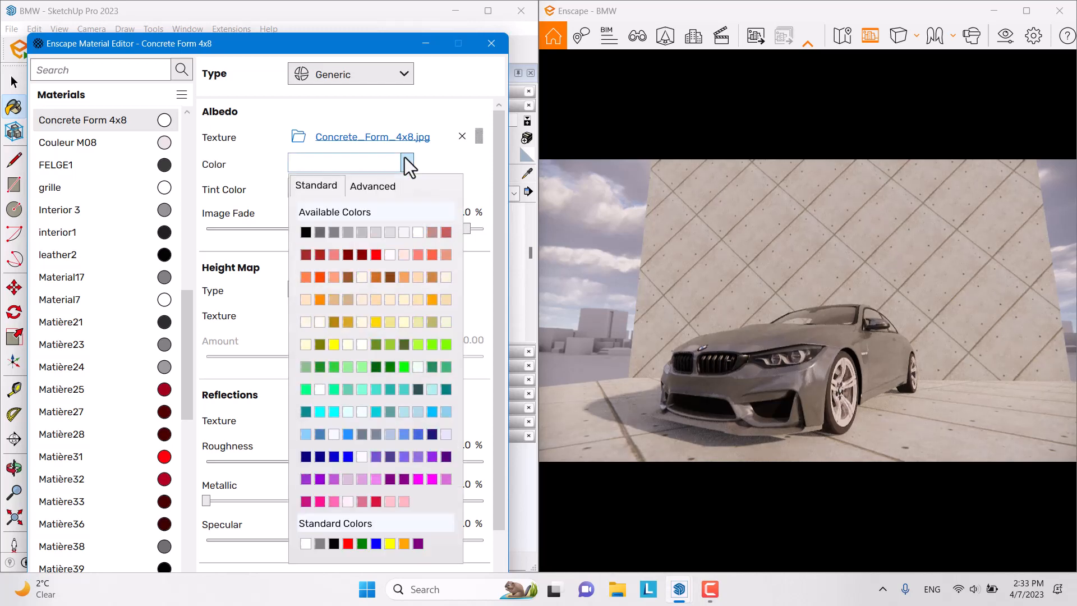
left_click(412, 237)
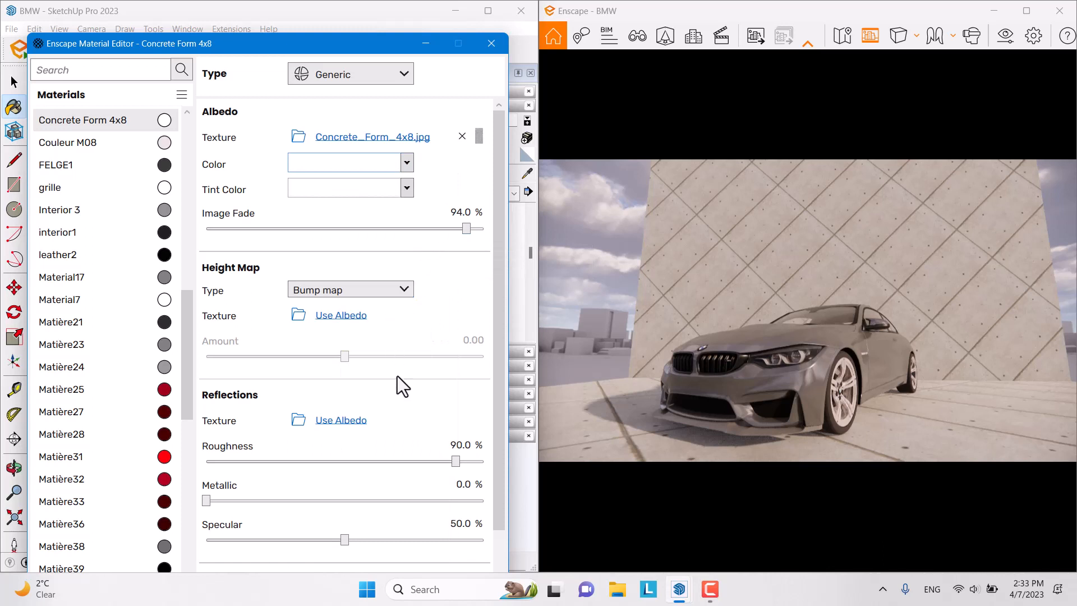
Step: Give it 20% roughness, 4% metallic and 74% specular, then close the editor
left_click_drag(460, 462, 247, 470)
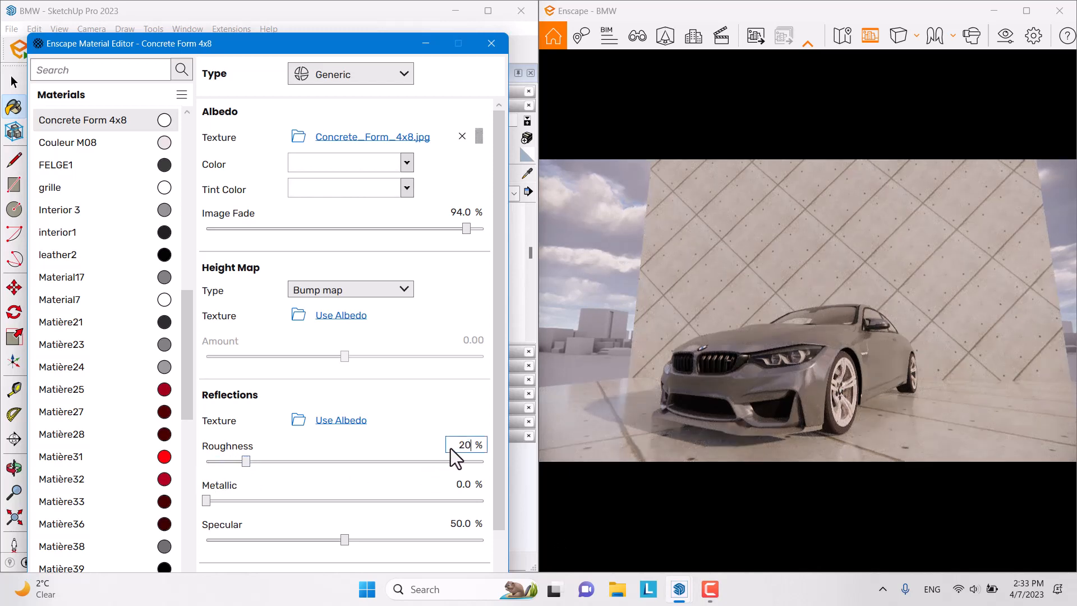
key("Return")
left_click(461, 485)
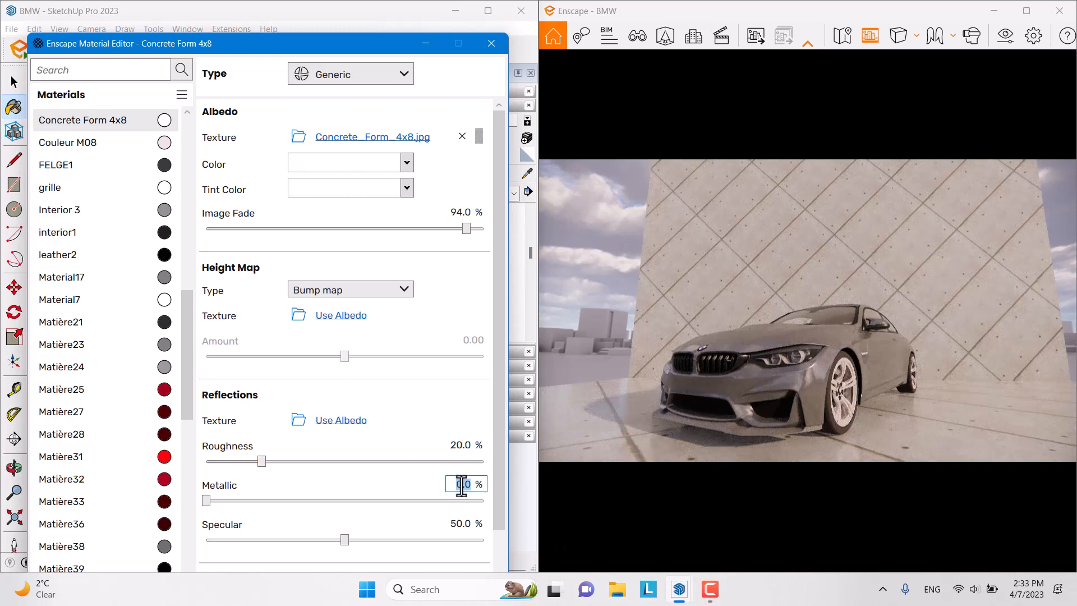
type("4")
left_click(452, 524)
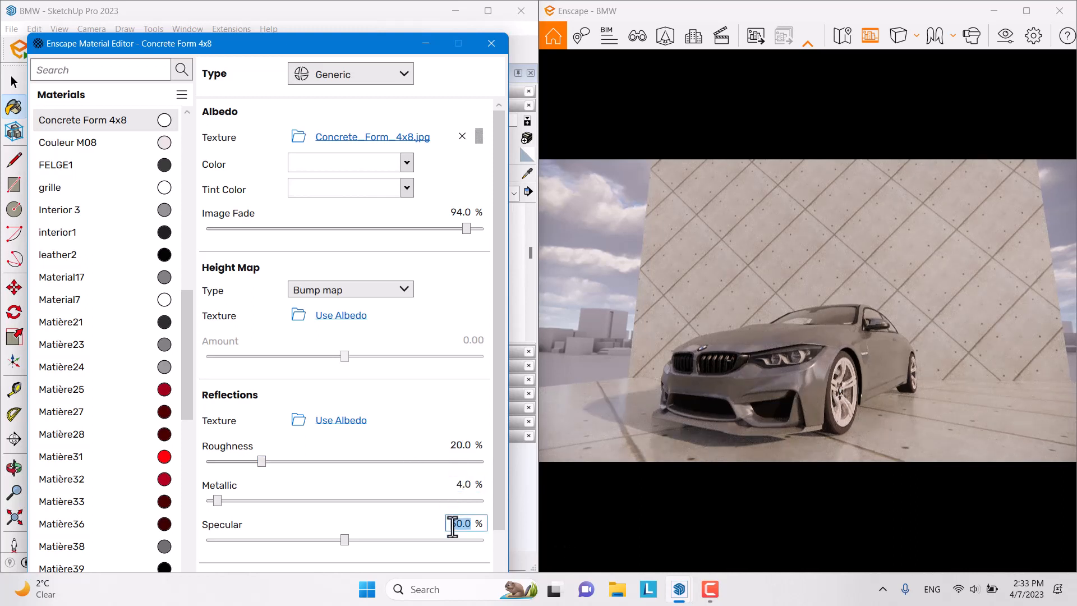
type("74")
key("Return")
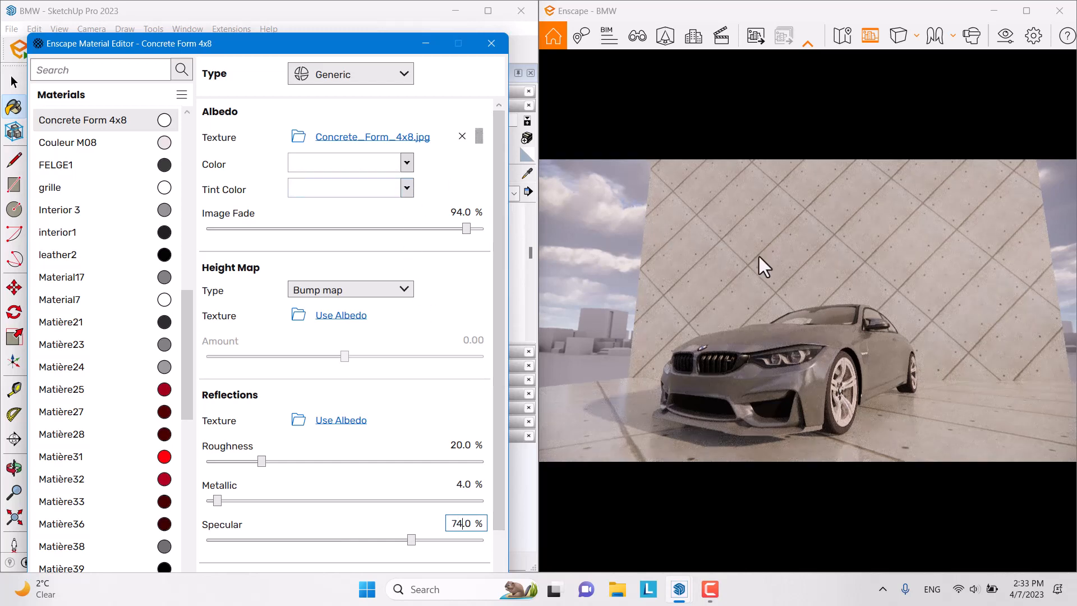
left_click_drag(759, 257, 710, 287)
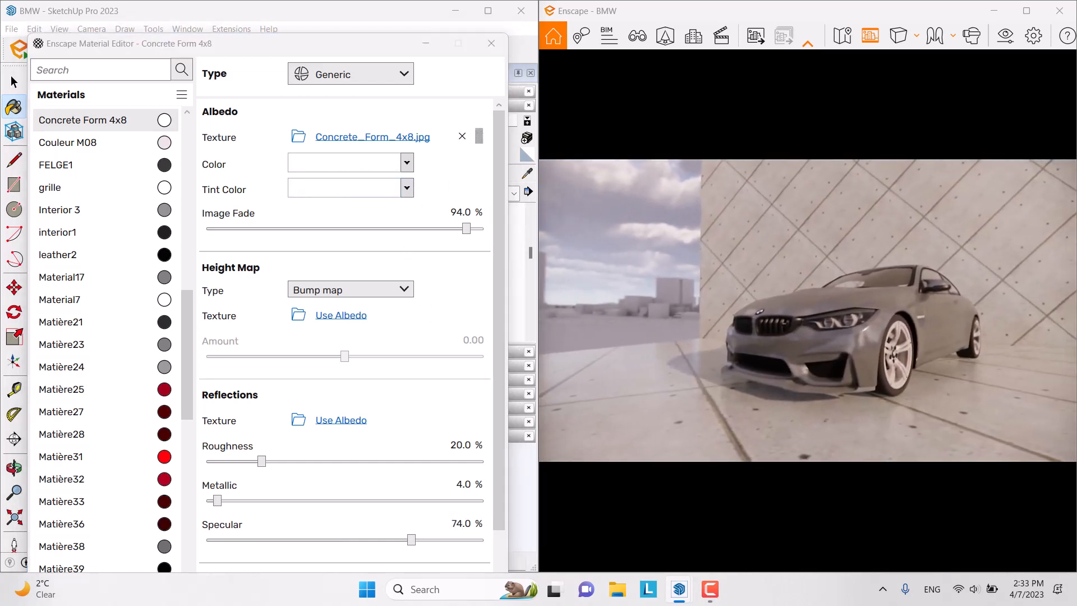
left_click(426, 43)
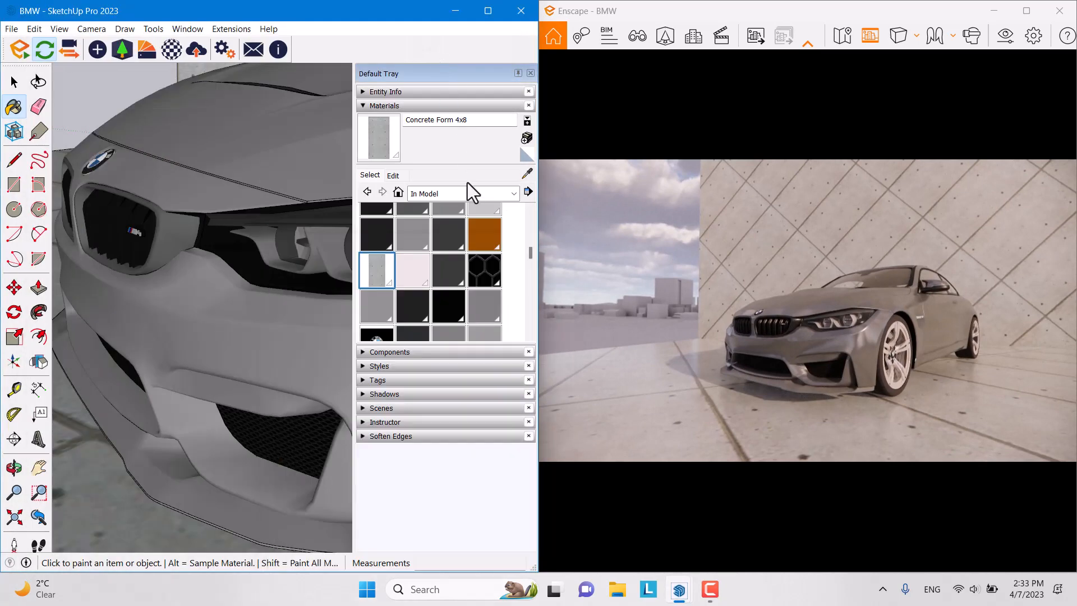
Step: Orbit the Enscape render and SketchUp model views around to the car's rear
mouse_move(860, 224)
left_mouse_down()
mouse_move(903, 227)
mouse_move(943, 252)
mouse_move(920, 267)
mouse_move(808, 270)
left_mouse_up()
mouse_move(808, 270)
right_mouse_down()
mouse_move(563, 267)
mouse_move(580, 263)
right_mouse_up()
scroll(586, 268, "up", 3)
scroll(577, 272, "down", 3)
scroll(580, 264, "up", 2)
scroll(232, 163, "down", 5)
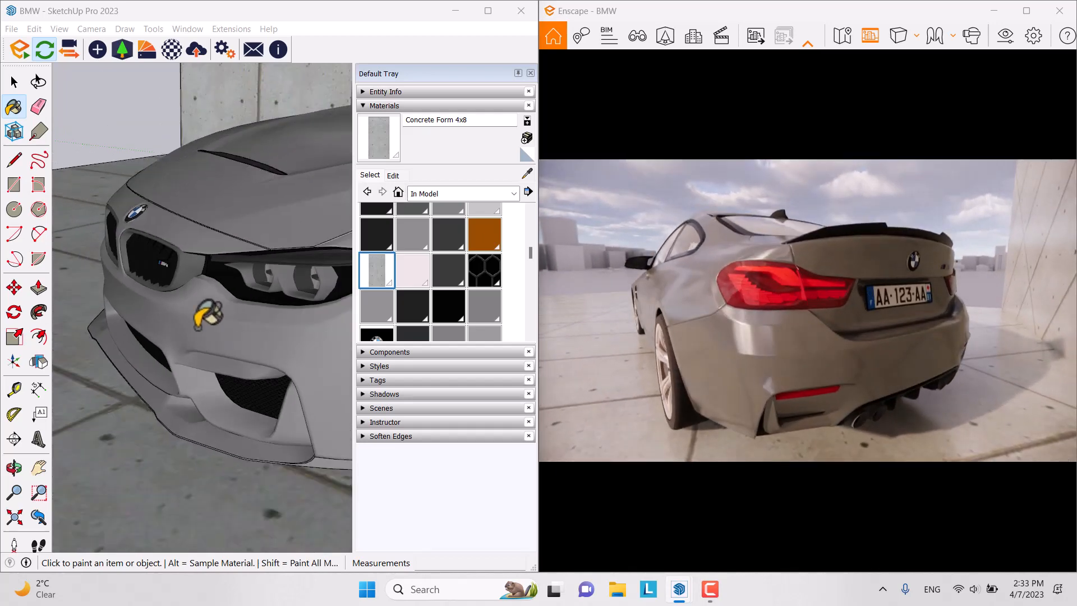
middle_click_drag(292, 238, 16, 344)
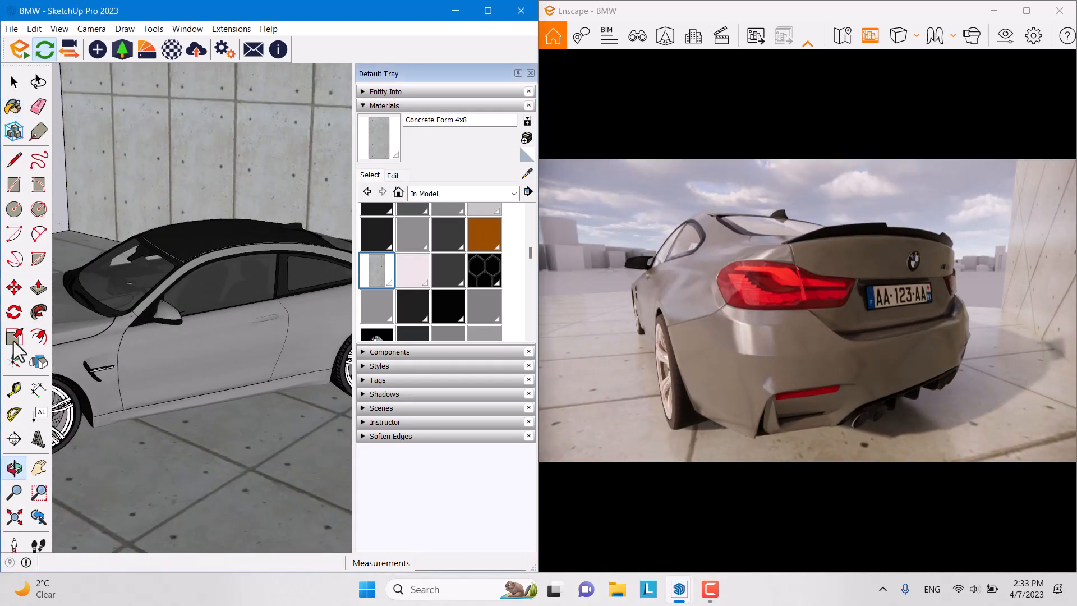
middle_click_drag(329, 288, 84, 331)
middle_click_drag(152, 333, 4, 354)
Step: Sample the taillight's red Matière36 material with the Paint Bucket eyedropper
key("b")
scroll(128, 316, "up", 6)
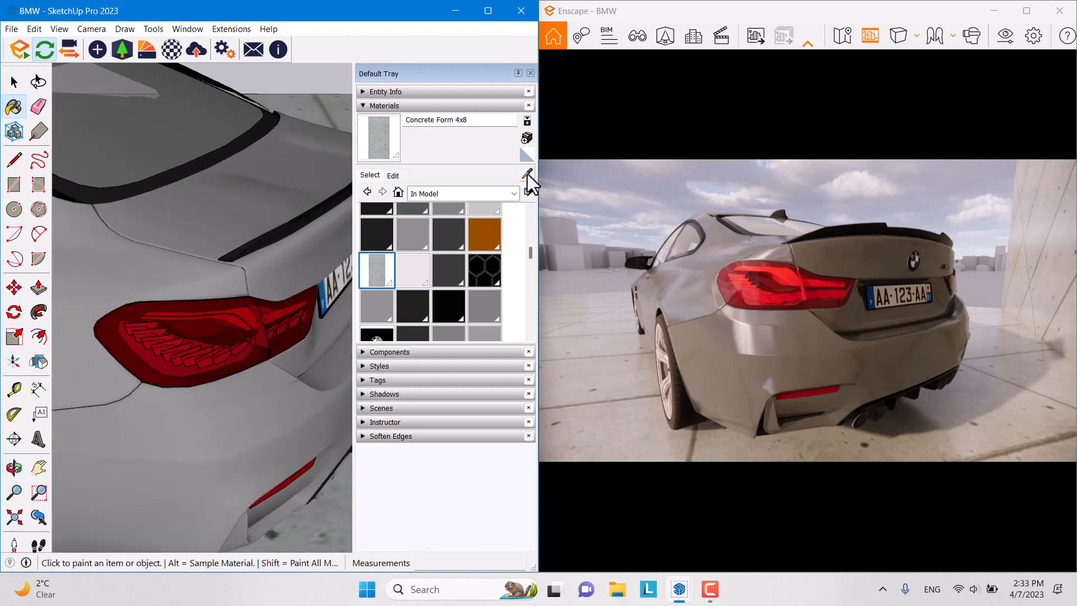
left_click(527, 174)
left_click(193, 334)
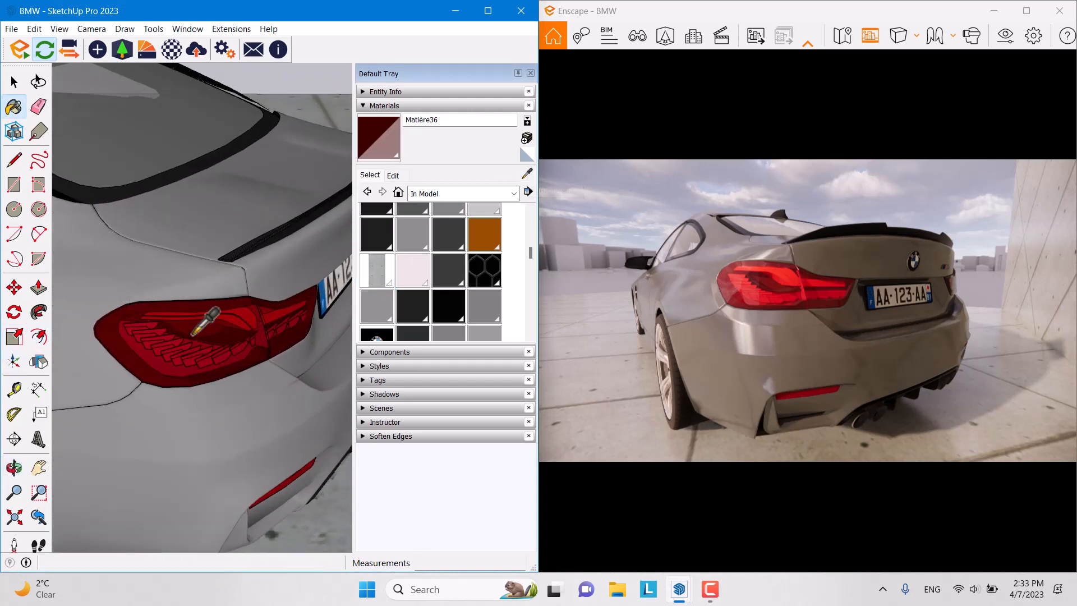
Step: Open Matière36's Enscape settings and set 8.7% roughness and 66% specular
left_click(172, 50)
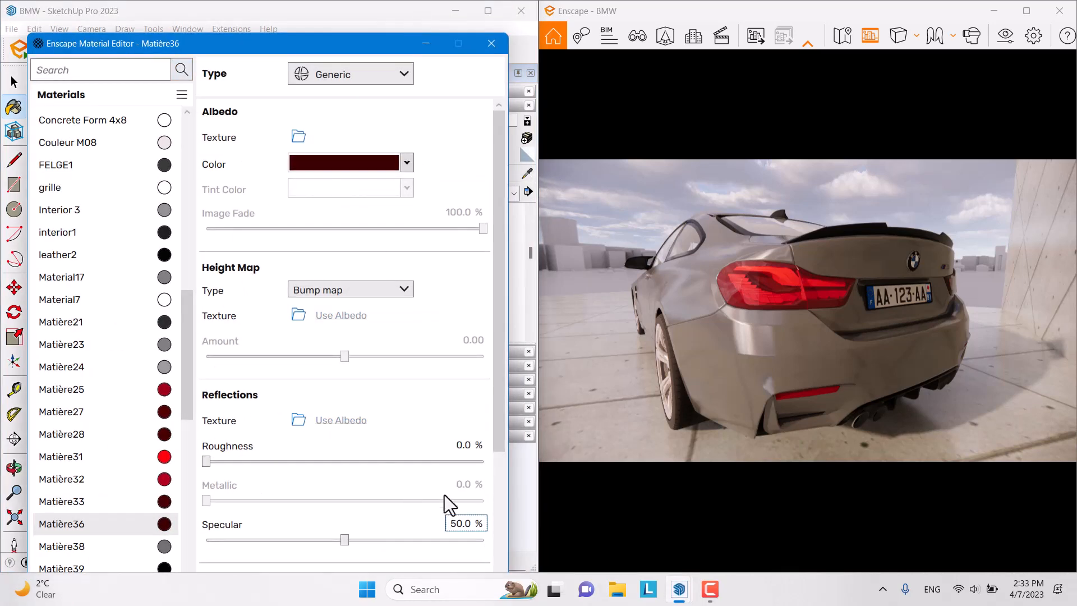
left_click_drag(206, 461, 231, 467)
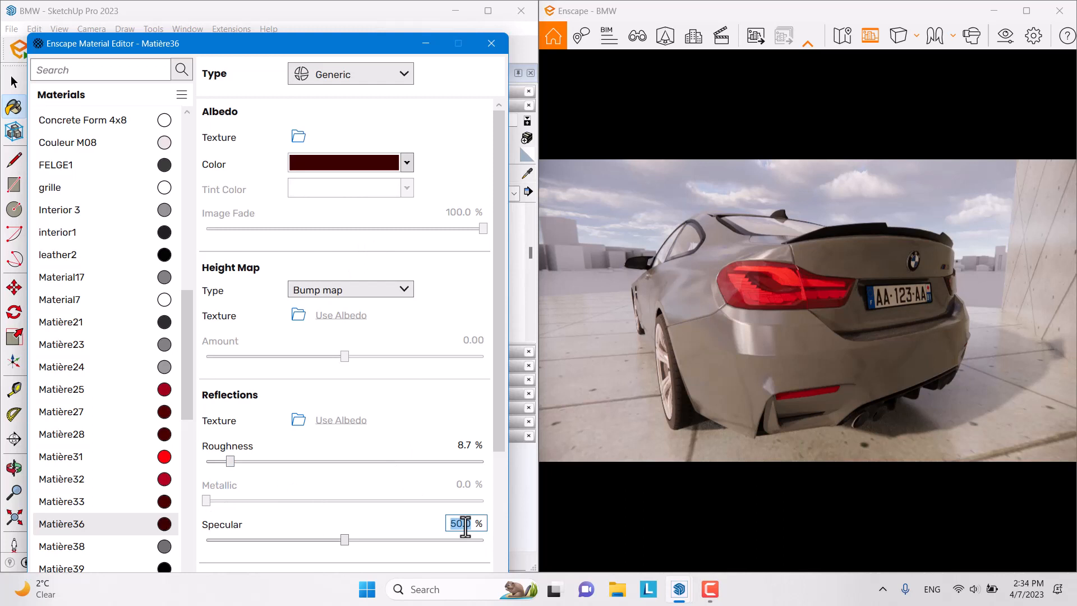
type("66")
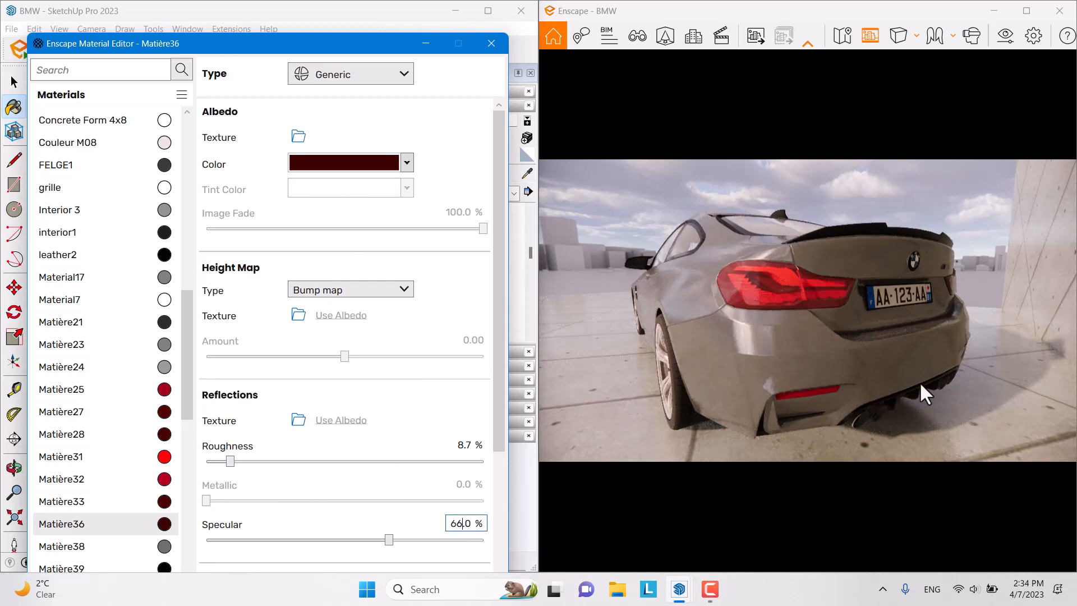
Step: Swing the render camera around the car's rear and side, then close the material editor
right_click_drag(786, 350, 744, 353)
key("a")
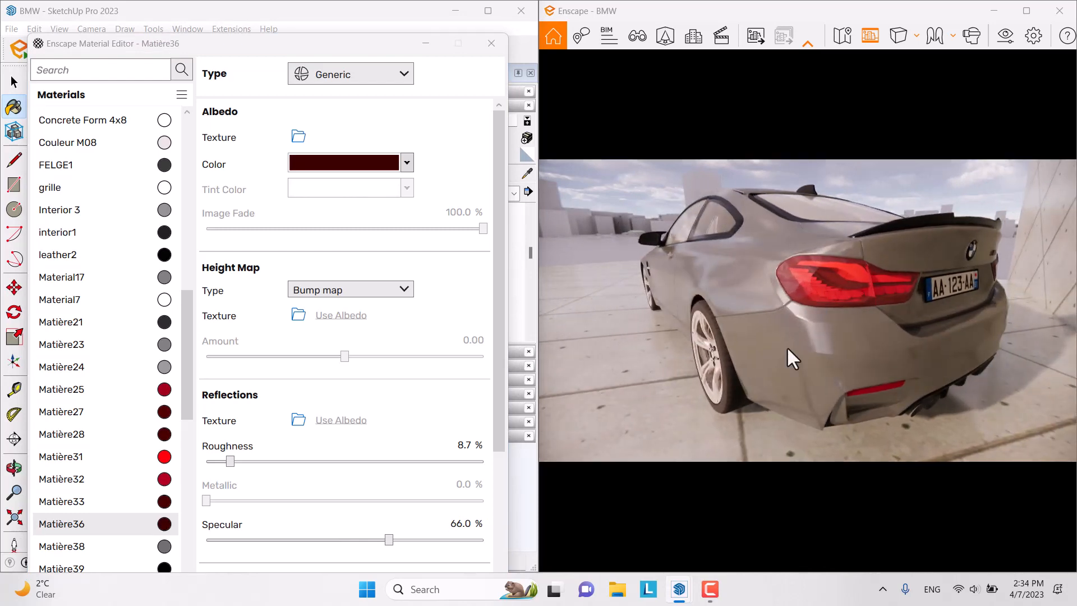
middle_click_drag(787, 349, 787, 258)
right_click_drag(787, 349, 891, 306)
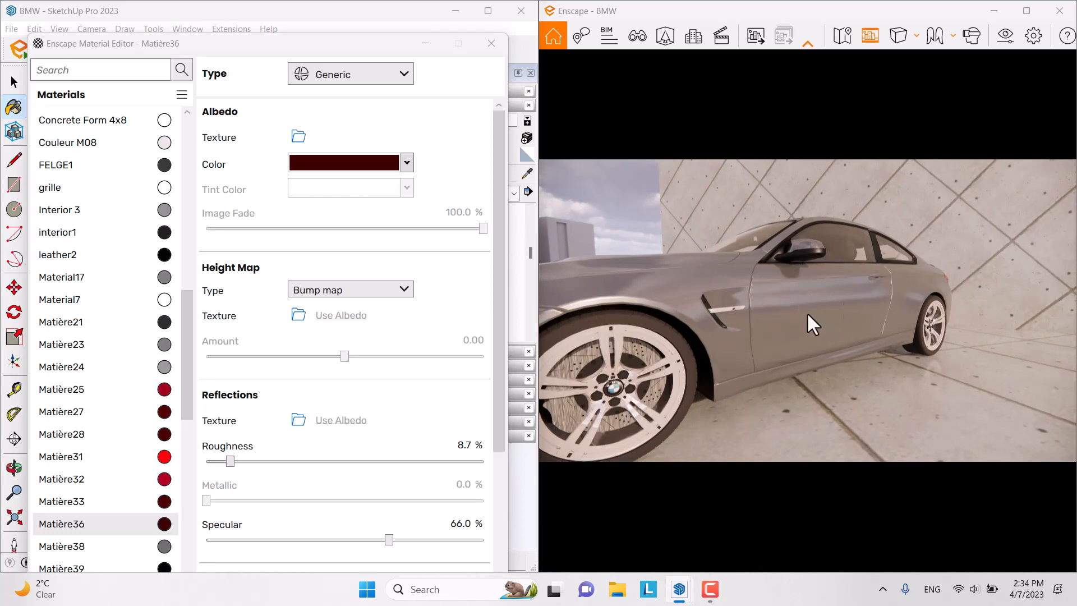
left_click(536, 181)
left_click(426, 43)
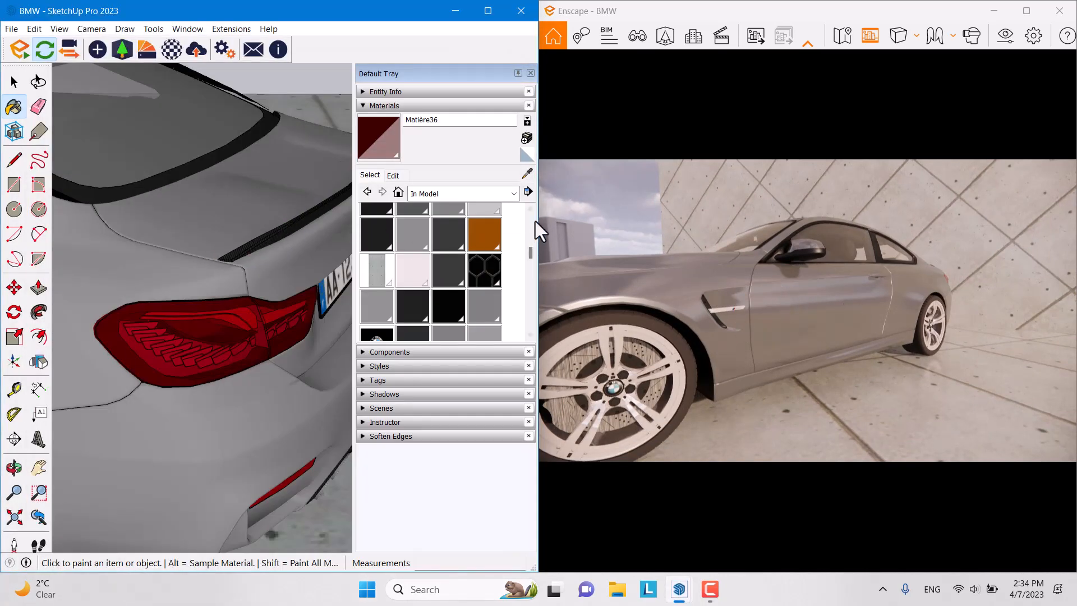
Step: Sample the car body's grey Matière23 paint and open its Enscape material settings
left_click(526, 174)
left_click(196, 228)
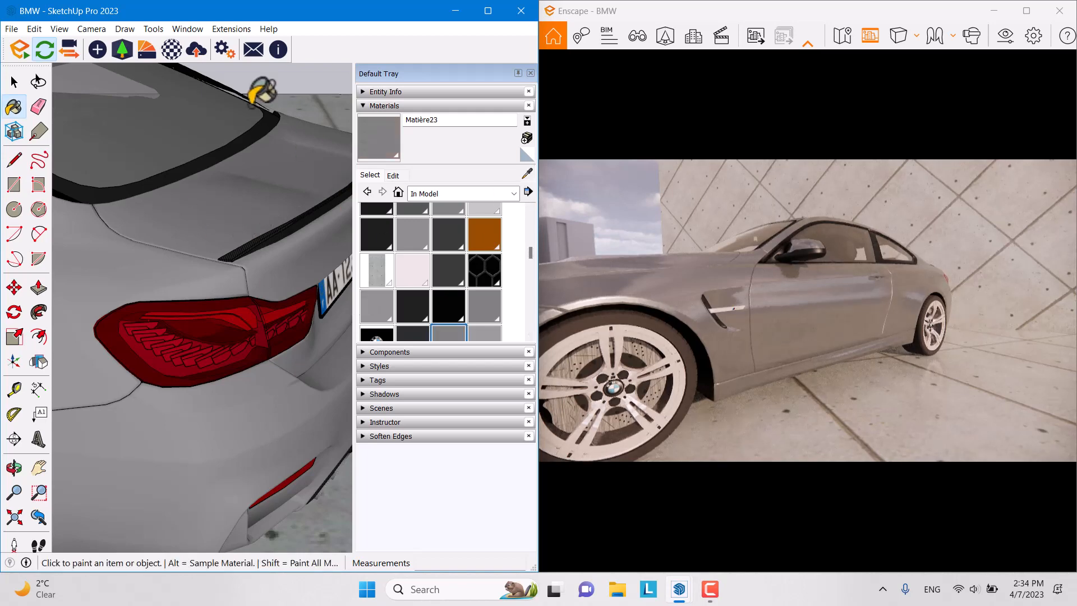
left_click(163, 60)
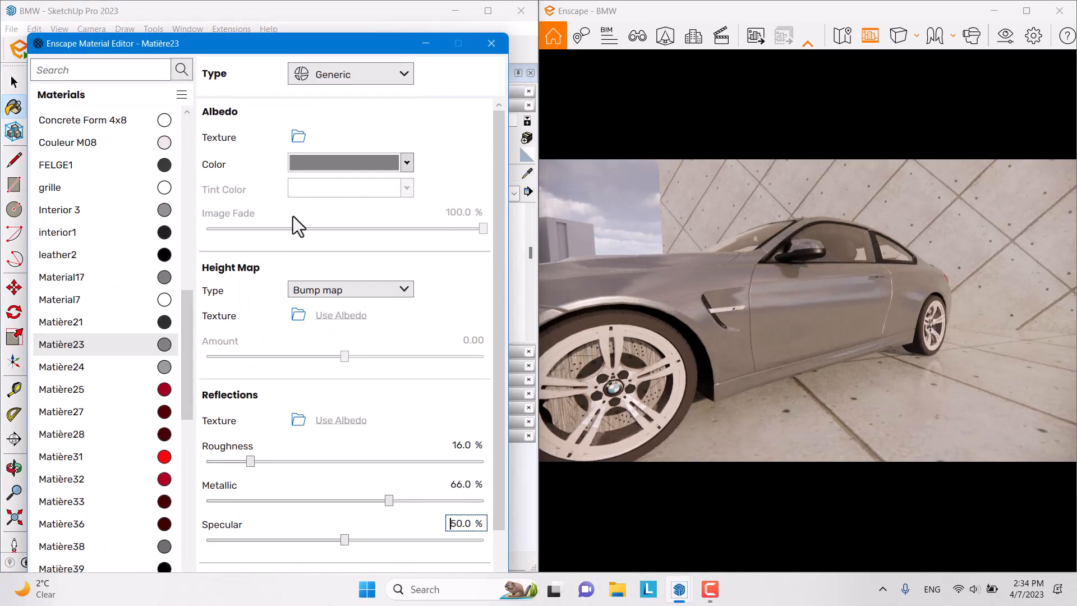
Step: Set Matière23 to 4% roughness and 87% metallic, then maximize the render window
double_click(463, 445)
type("4")
key("Return")
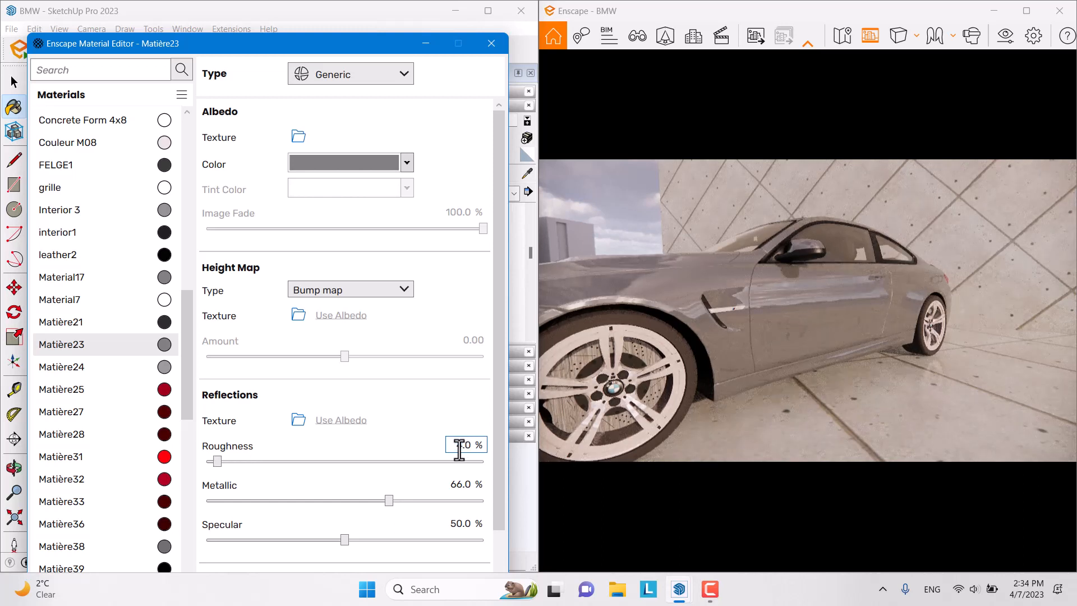
double_click(460, 485)
key("Return")
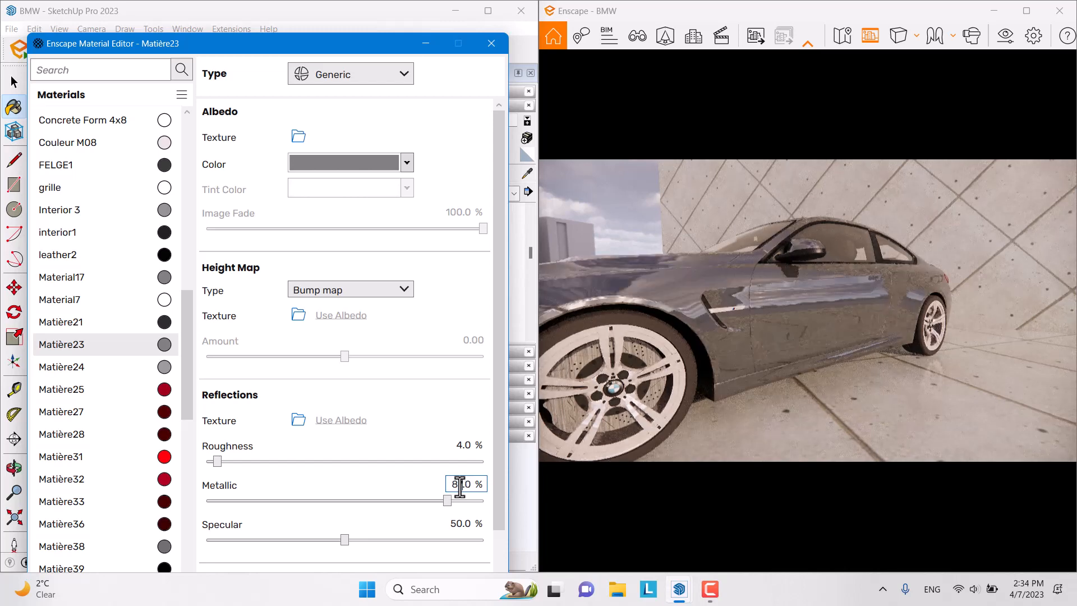
right_click_drag(681, 384, 695, 379)
left_click(1026, 10)
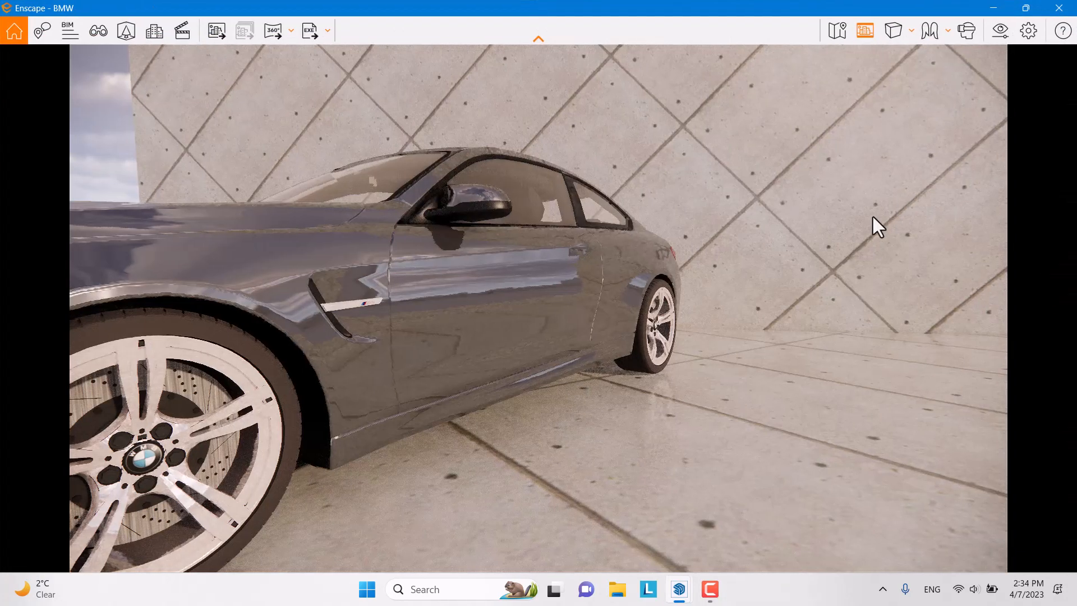
Step: Swing the Enscape camera to frame the coupe front-on against the diagonal concrete wall
right_click_drag(873, 224, 871, 191)
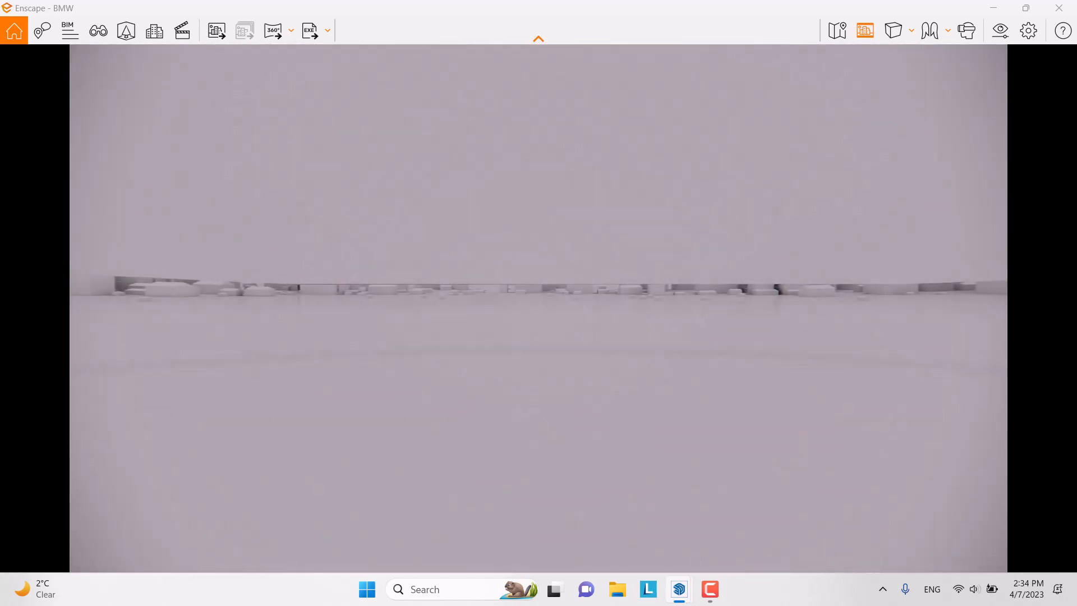
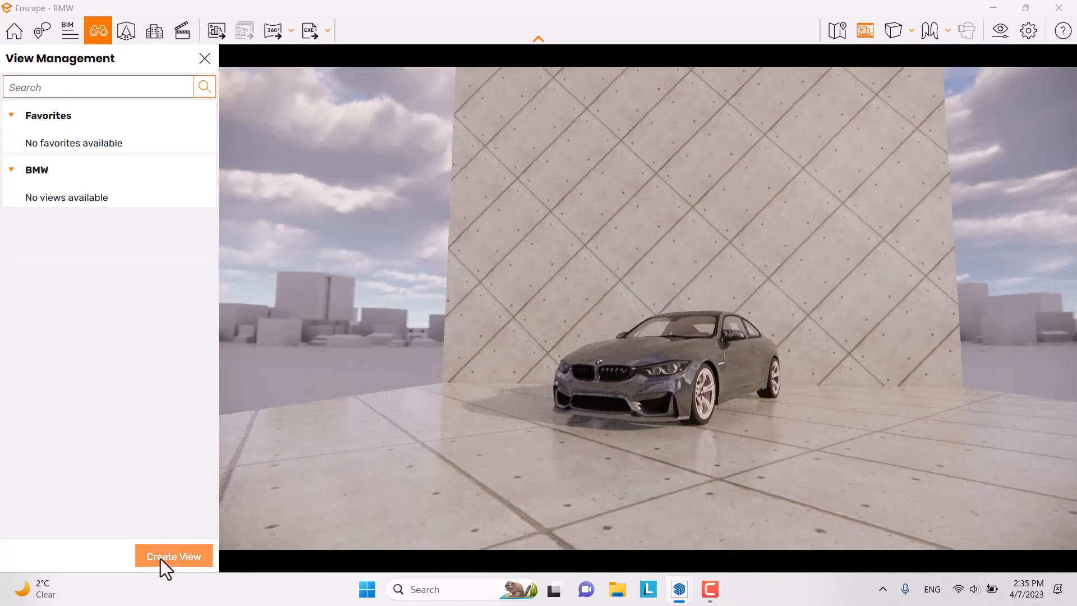
Step: Start a new starred view without the sun position, and orbit the camera around the car
left_click(161, 558)
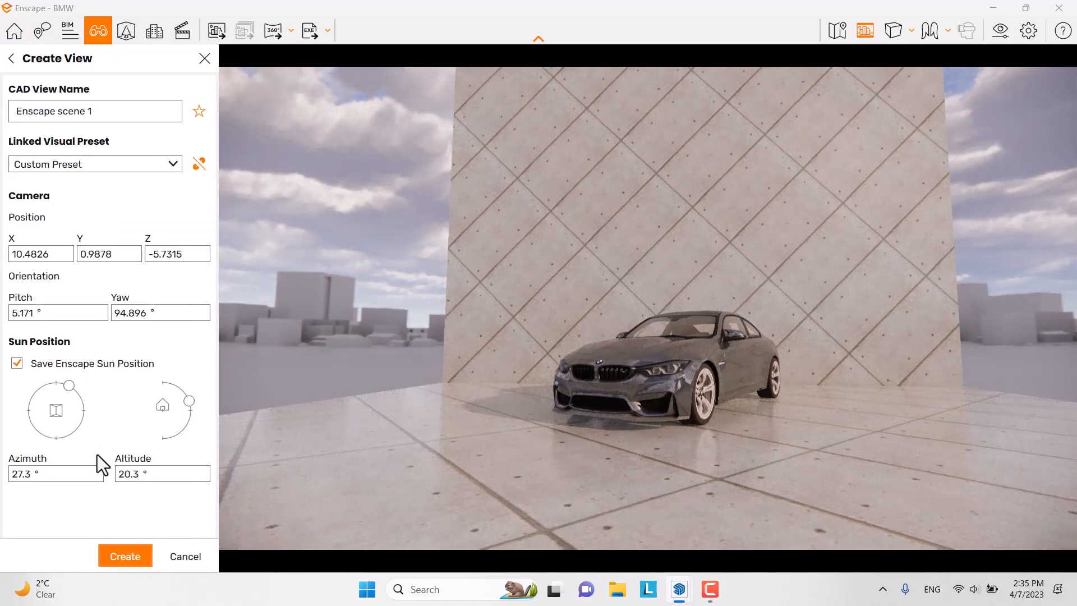
left_click(18, 365)
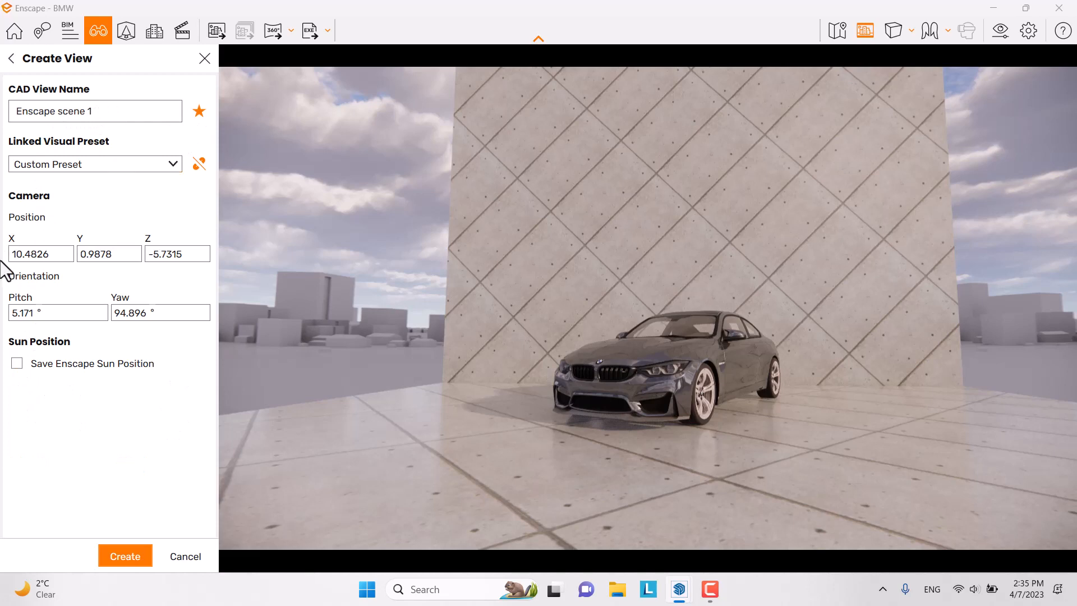
scroll(581, 356, "down", 2)
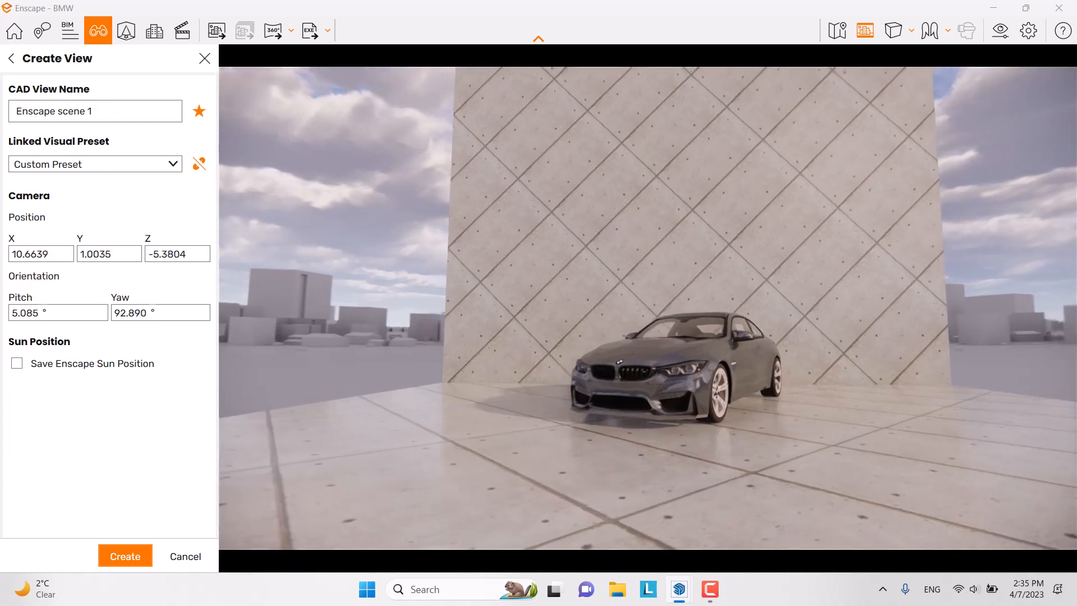
left_click_drag(581, 356, 634, 358)
scroll(581, 356, "up", 2)
right_click_drag(582, 311, 573, 312)
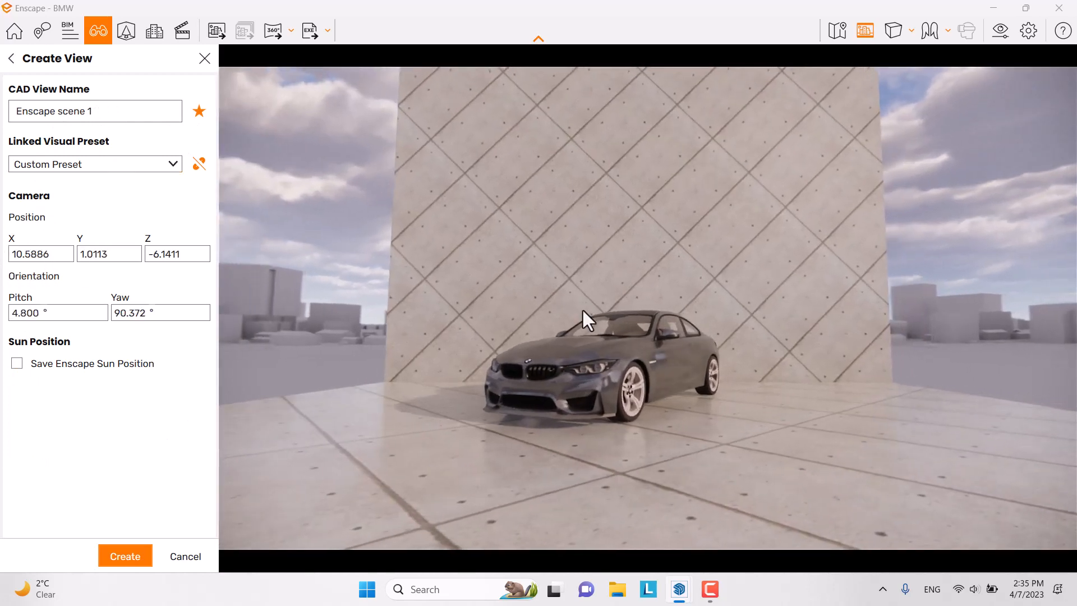
left_click_drag(582, 311, 577, 315)
mouse_move(581, 311)
right_mouse_down()
mouse_move(570, 333)
mouse_move(582, 316)
mouse_move(570, 310)
right_mouse_up()
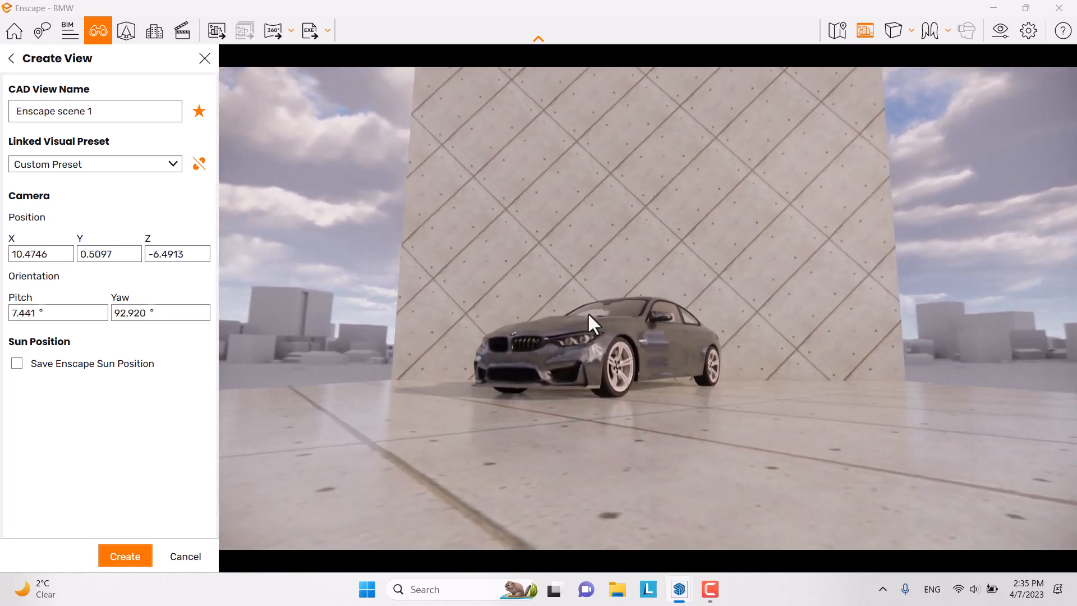
left_click_drag(590, 313, 585, 318)
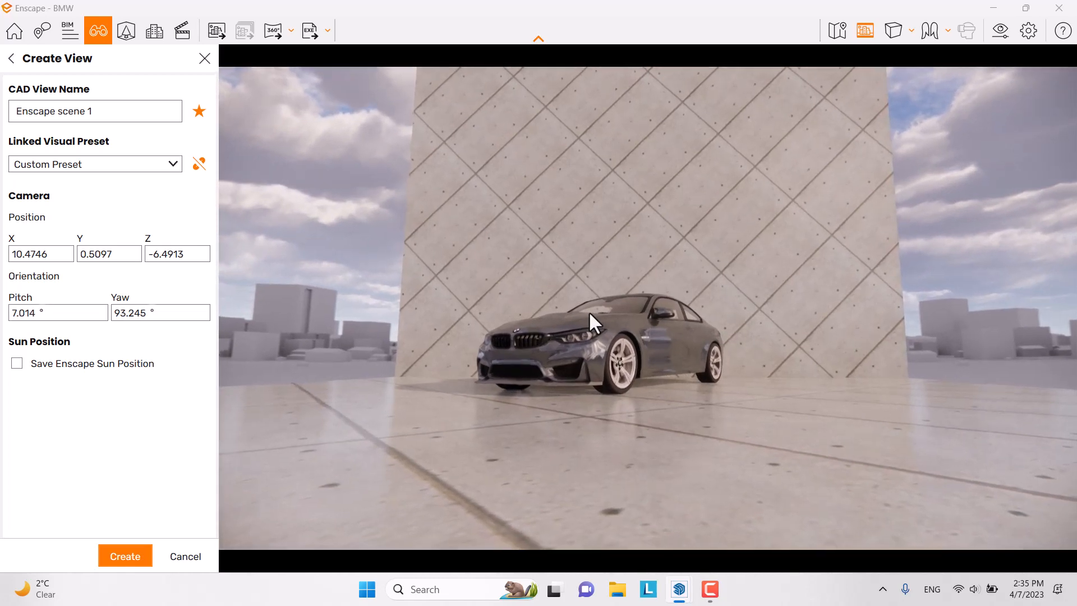
right_click_drag(590, 313, 588, 319)
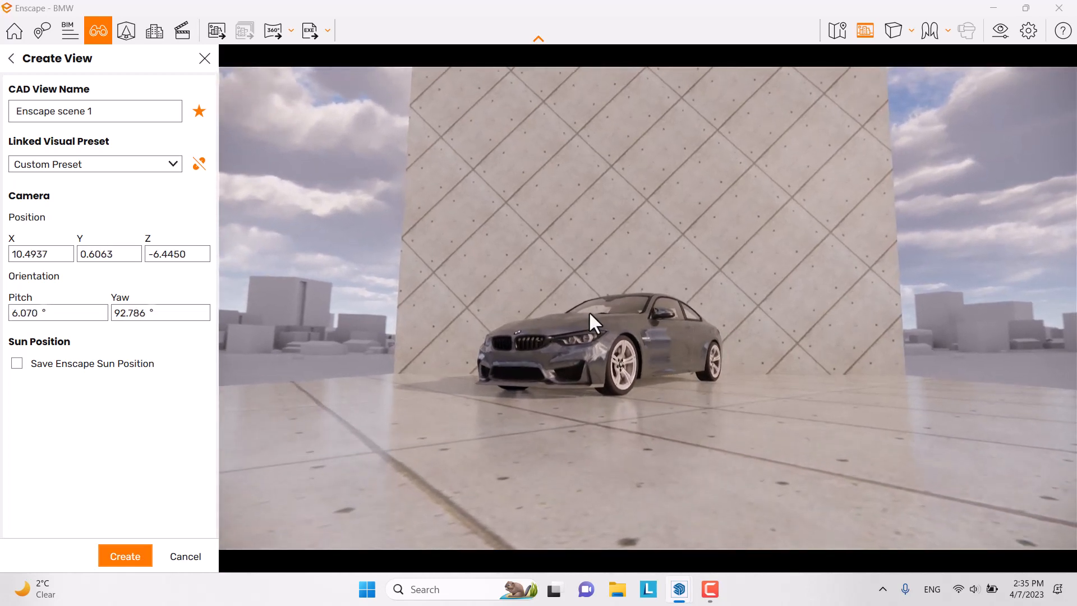
Step: Enter the camera position X 10.49, Y 0.6, Z -6.4
double_click(47, 253)
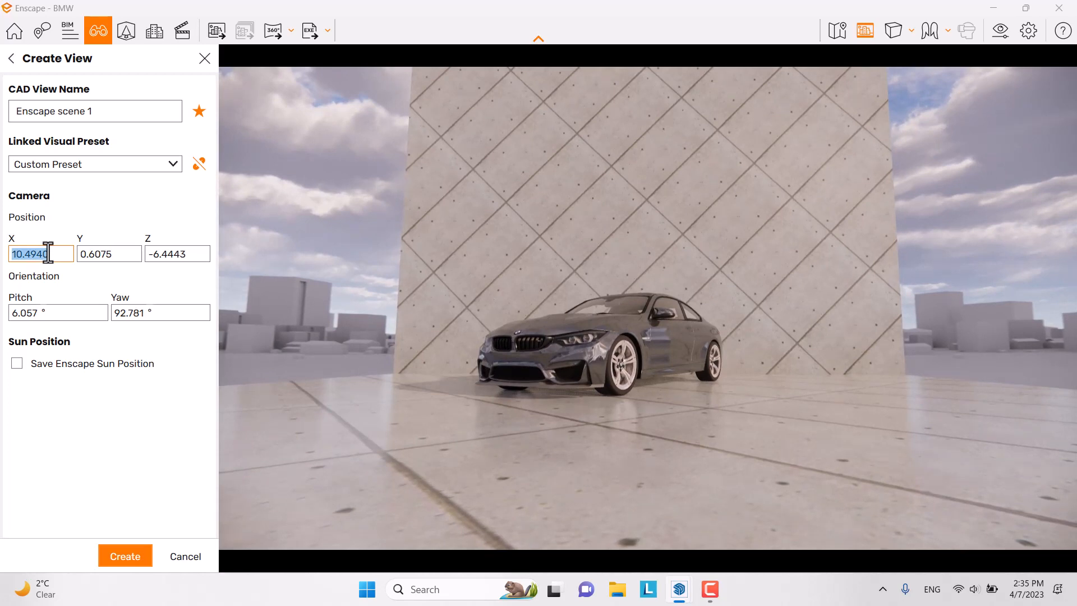
type("1")
double_click(93, 256)
type("0.6")
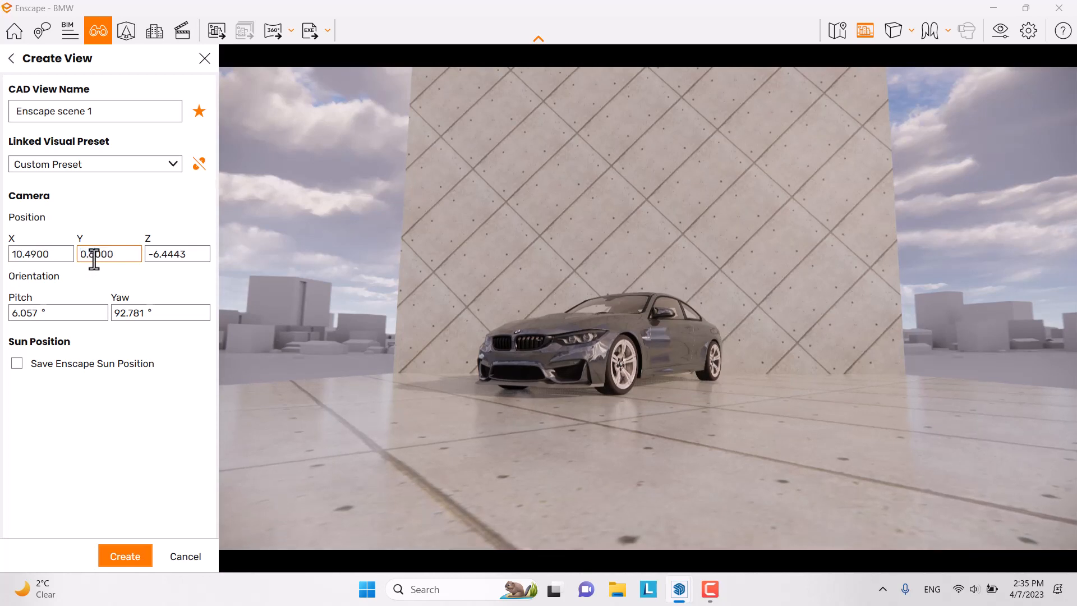
double_click(155, 256)
type("-6.4")
key("Return")
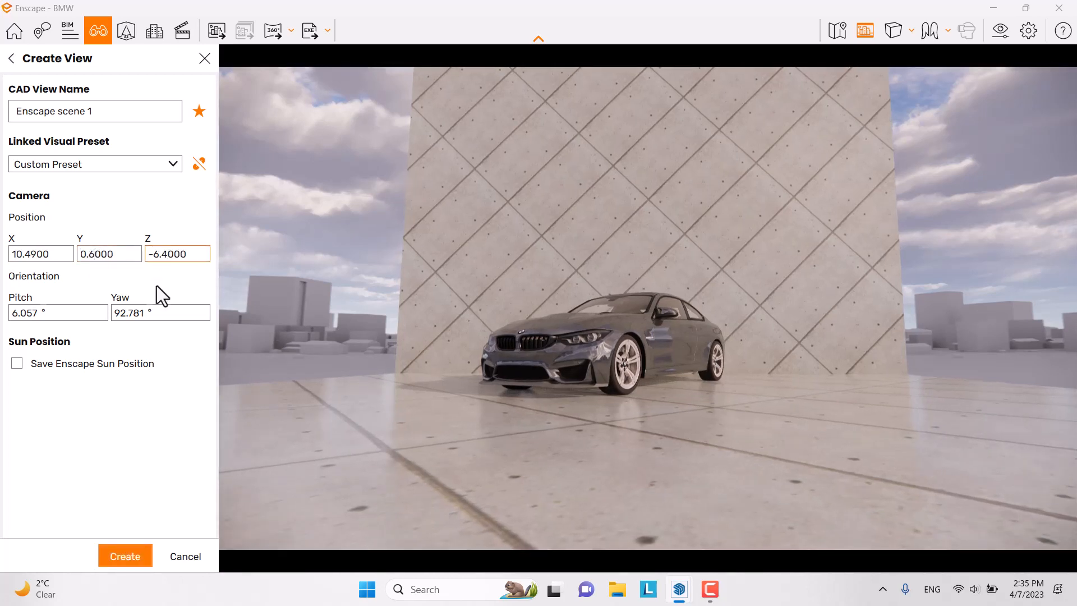
Step: Set pitch to 6° and yaw to 92°, then create the Enscape scene 1 view
left_click(45, 312)
type("0")
key("Return")
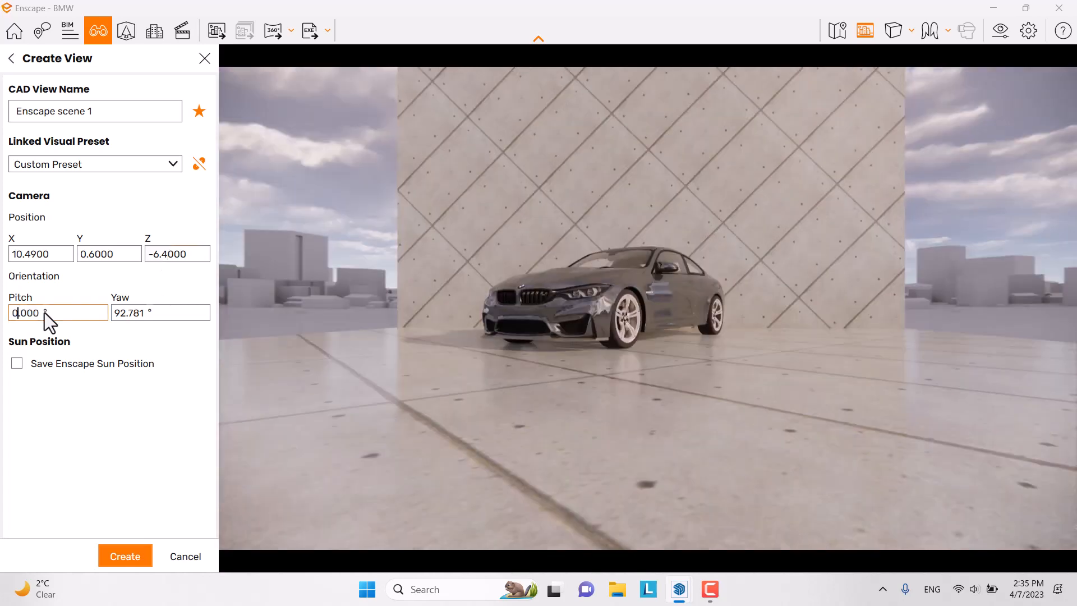
left_click_drag(36, 308, 5, 322)
type("6")
key("Return")
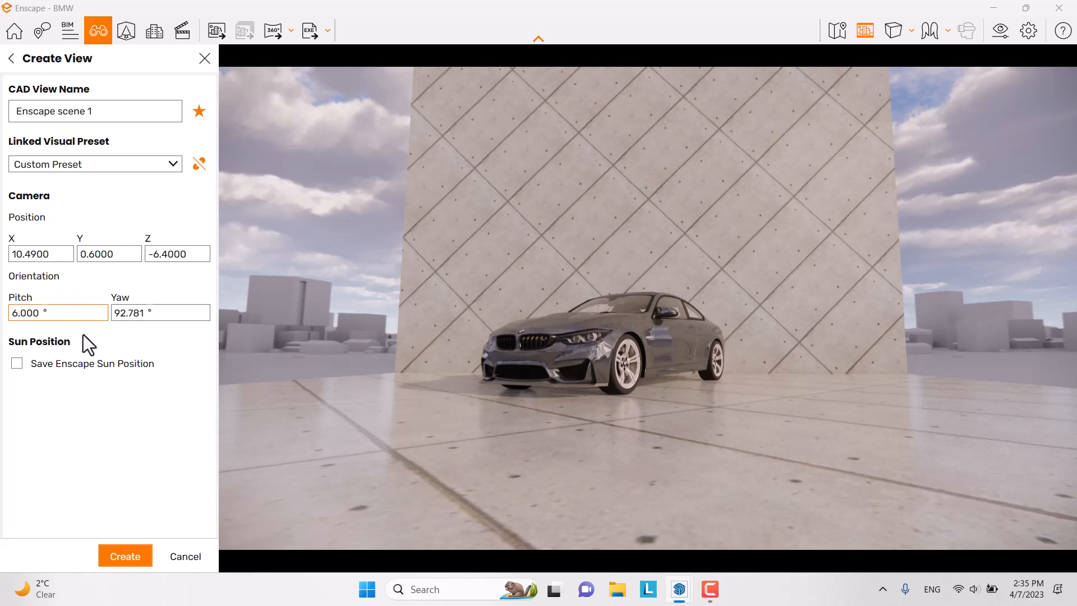
type("90")
key("Return")
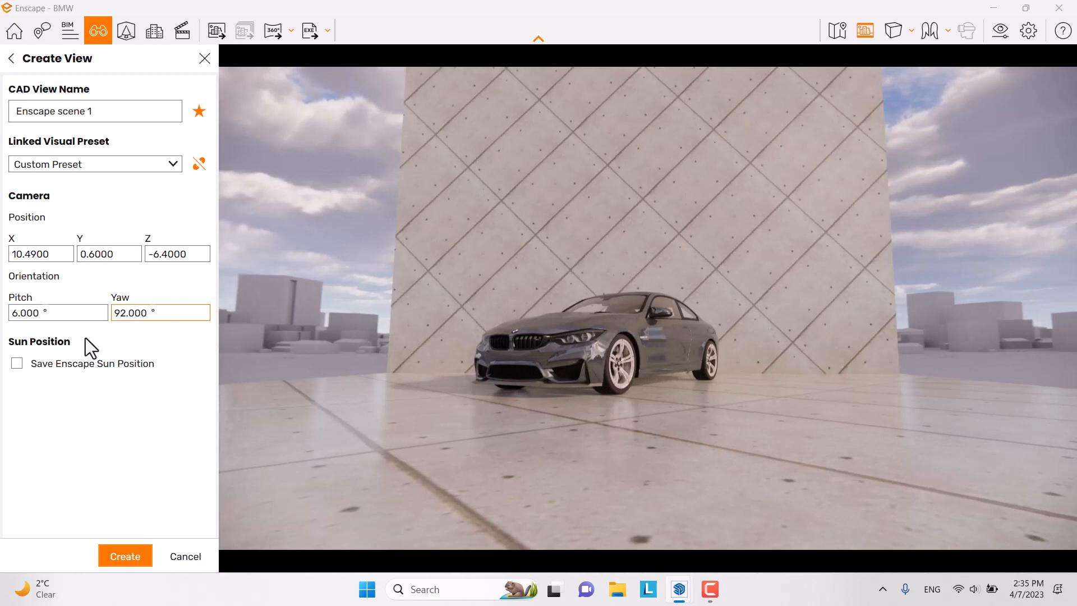
left_click(124, 558)
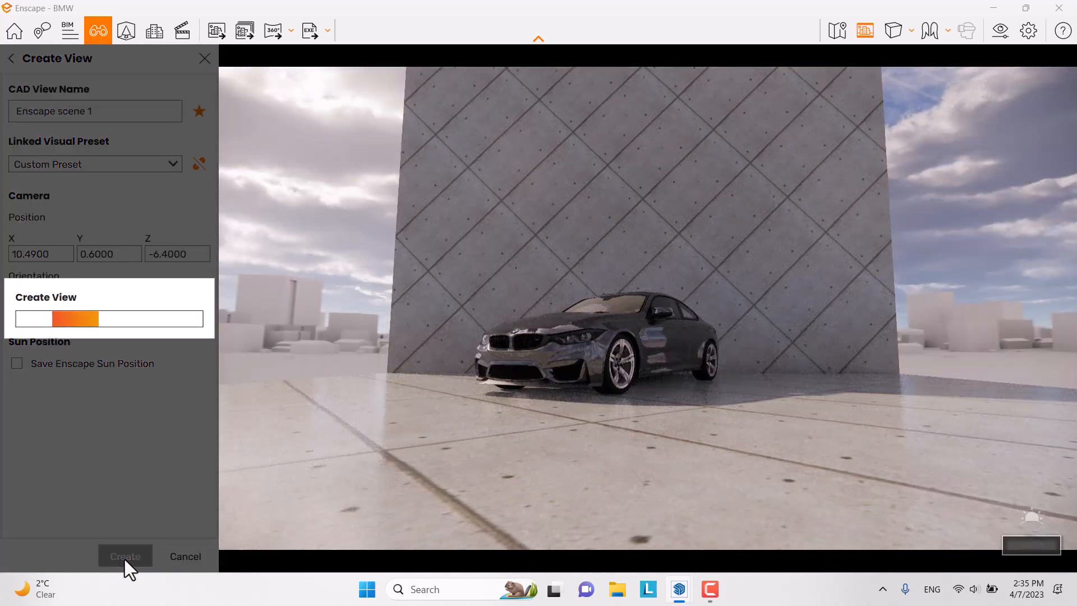
Step: Close the Enscape Material Editor from its taskbar preview, then close View Management and Visual Settings
left_click(990, 37)
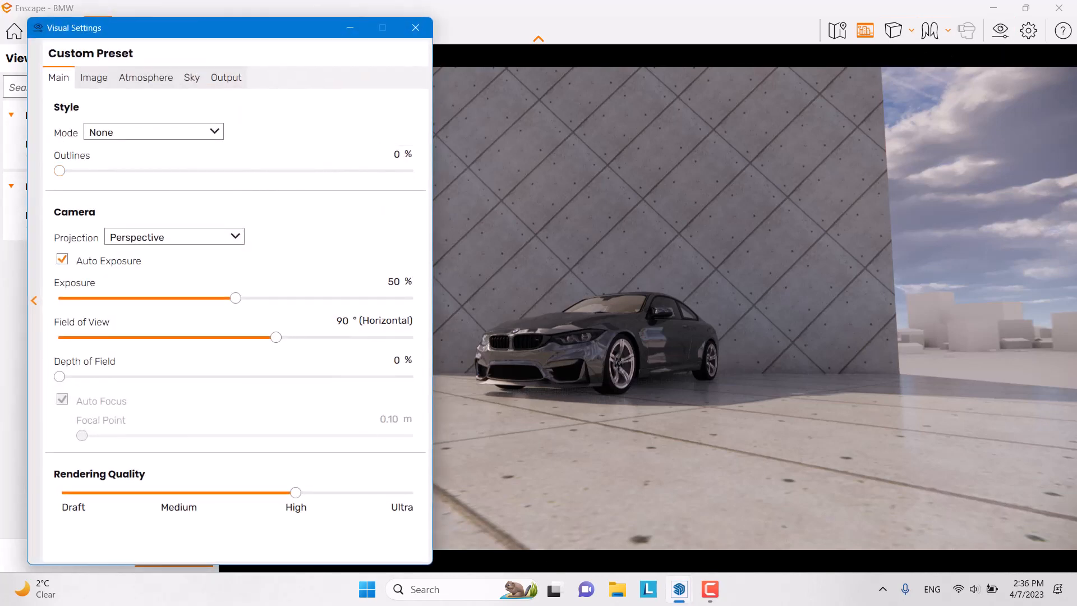
mouse_move(680, 590)
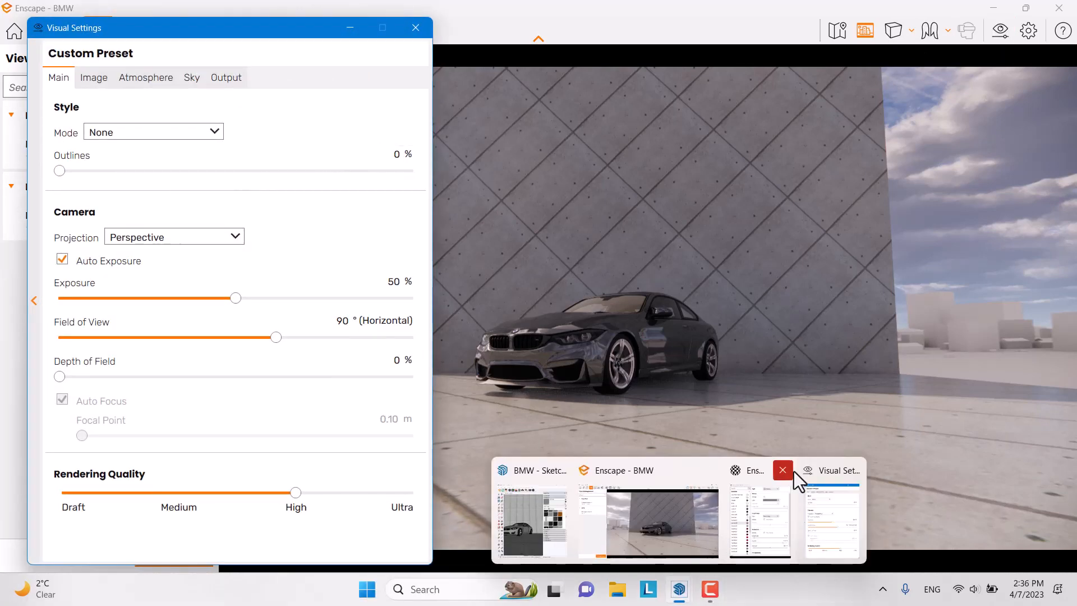
mouse_move(785, 473)
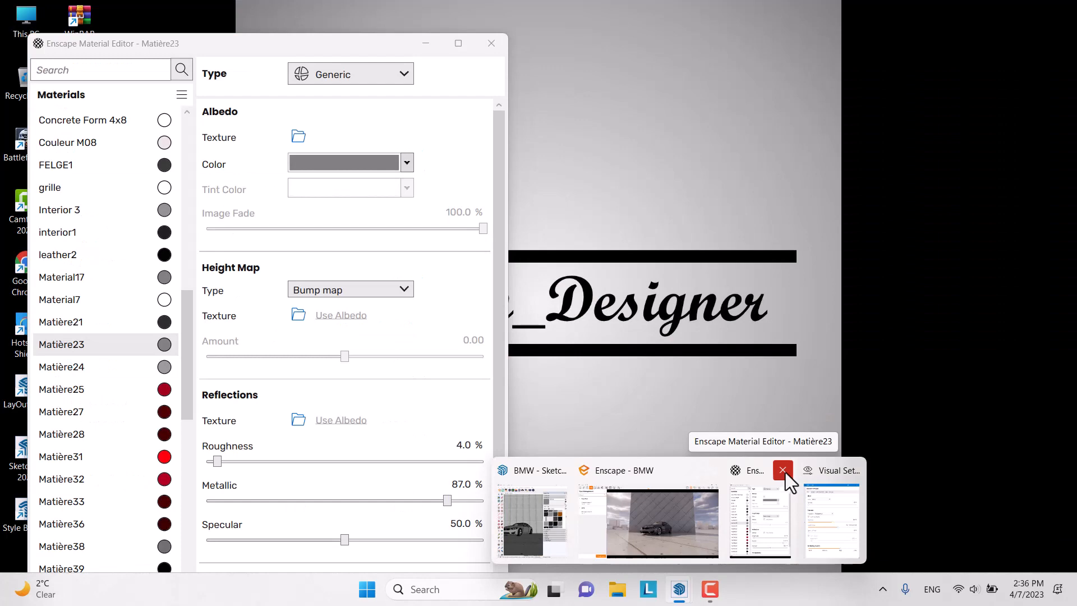
left_click(783, 470)
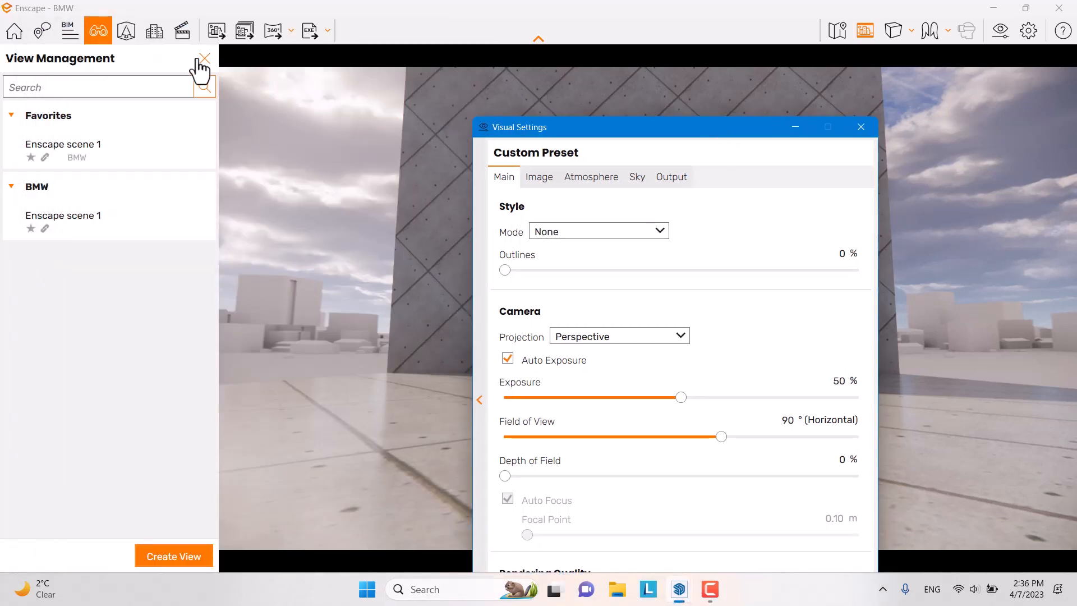
left_click(204, 58)
left_click_drag(584, 130, 18, 22)
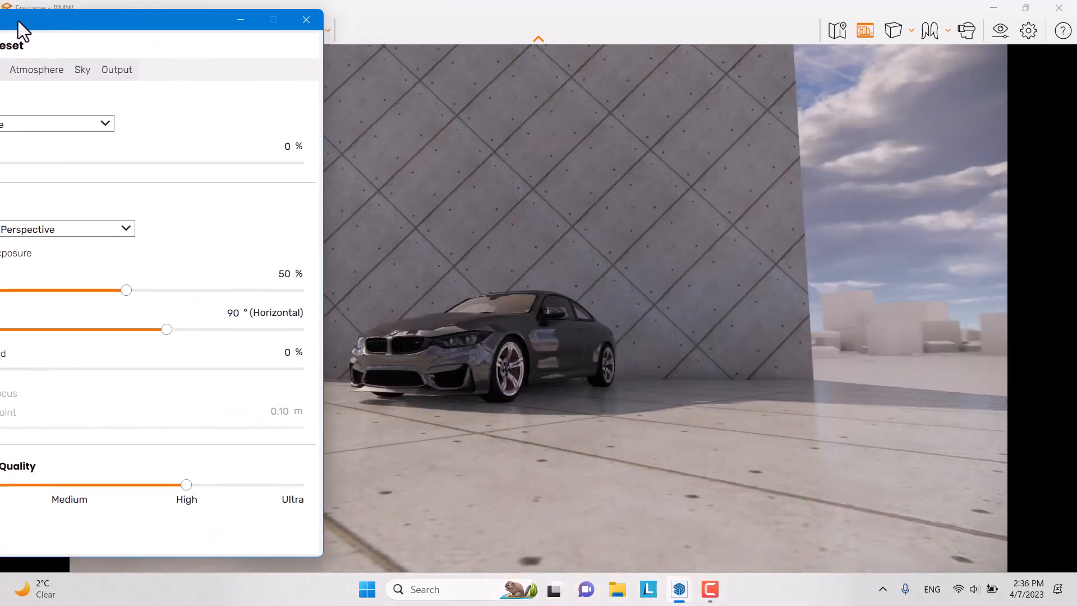
left_click_drag(509, 203, 416, 195)
left_click(306, 20)
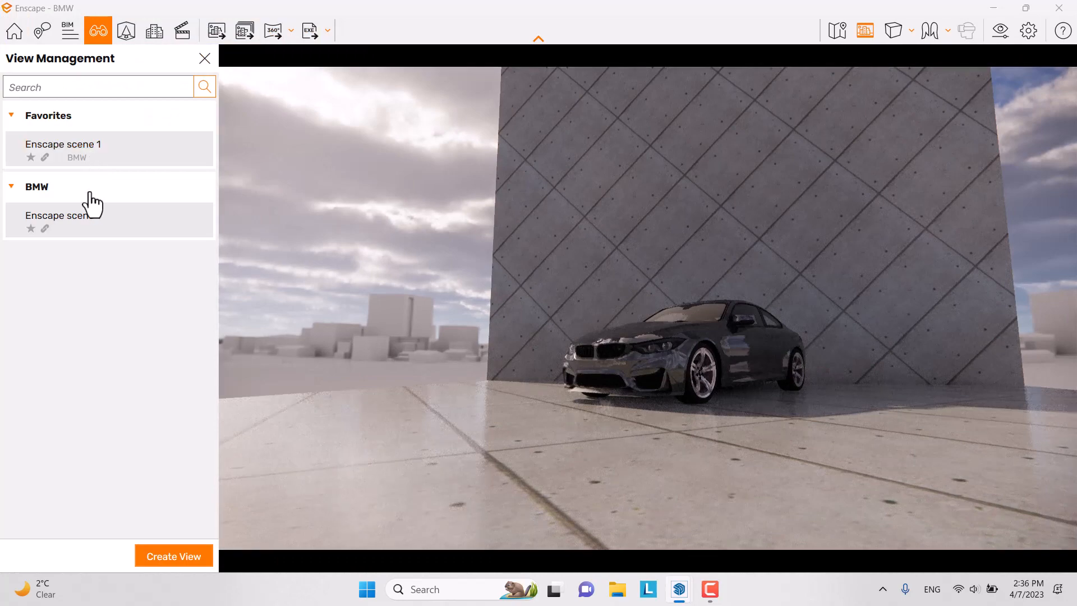
Step: Change Enscape scene 1 to pitch 6.7° and yaw 95°, save it, and close View Management
left_click(185, 162)
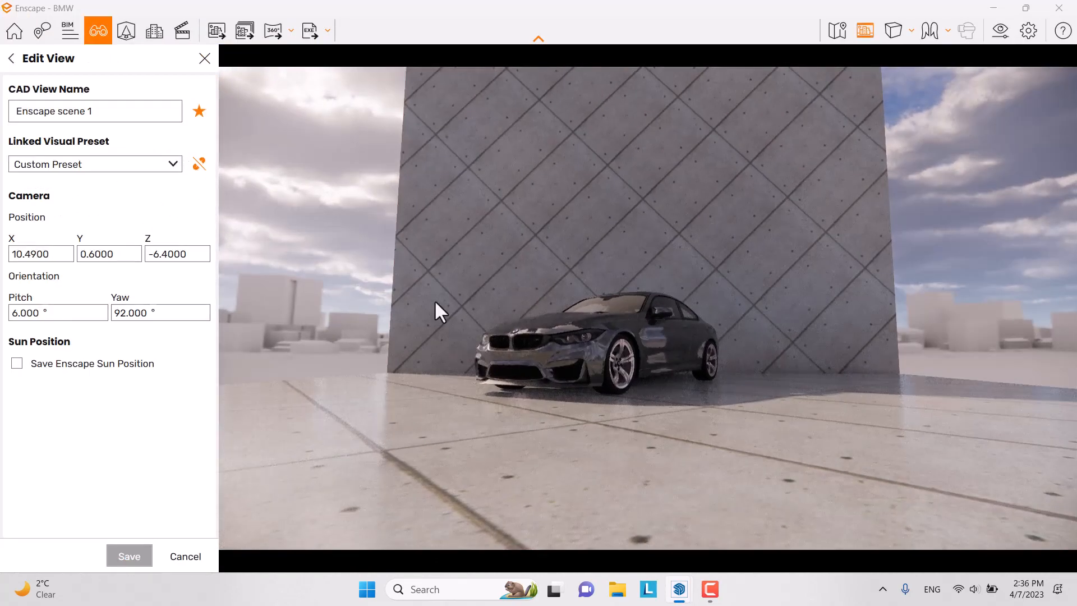
left_click_drag(436, 302, 397, 318)
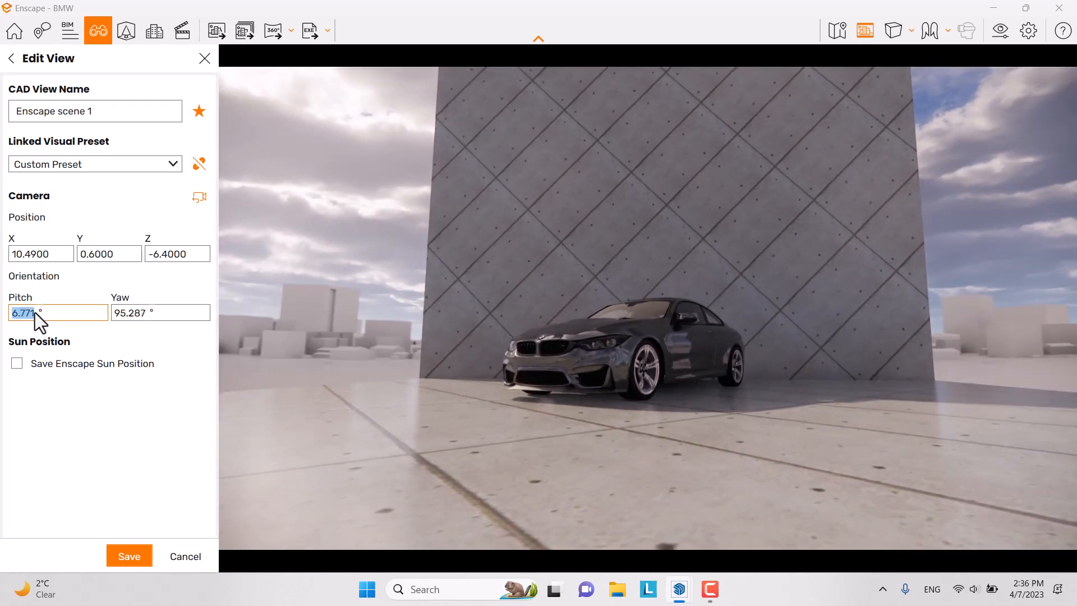
type("700")
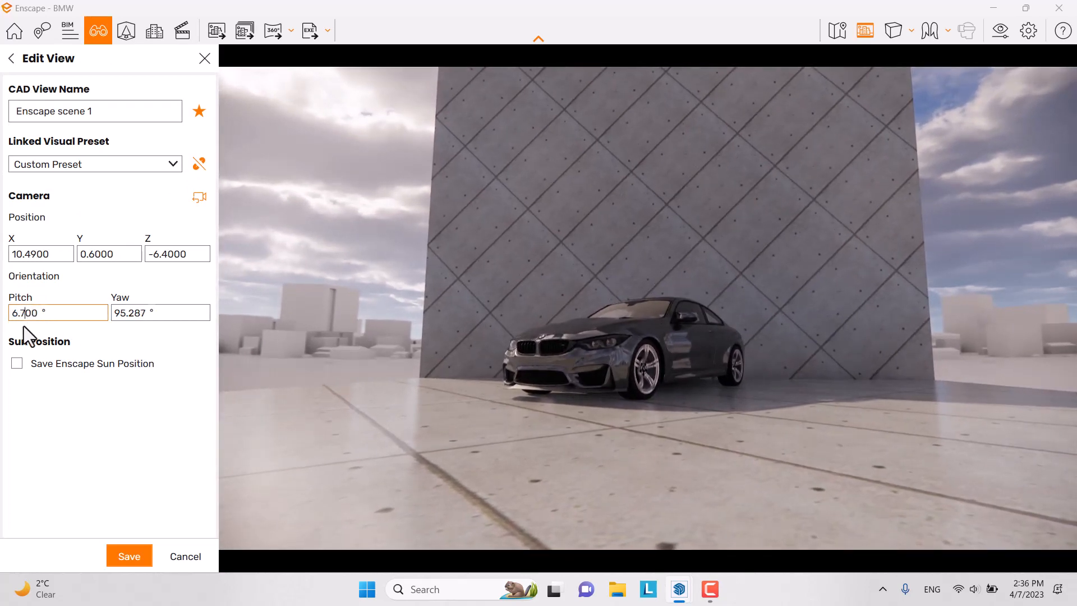
double_click(132, 317)
type("95")
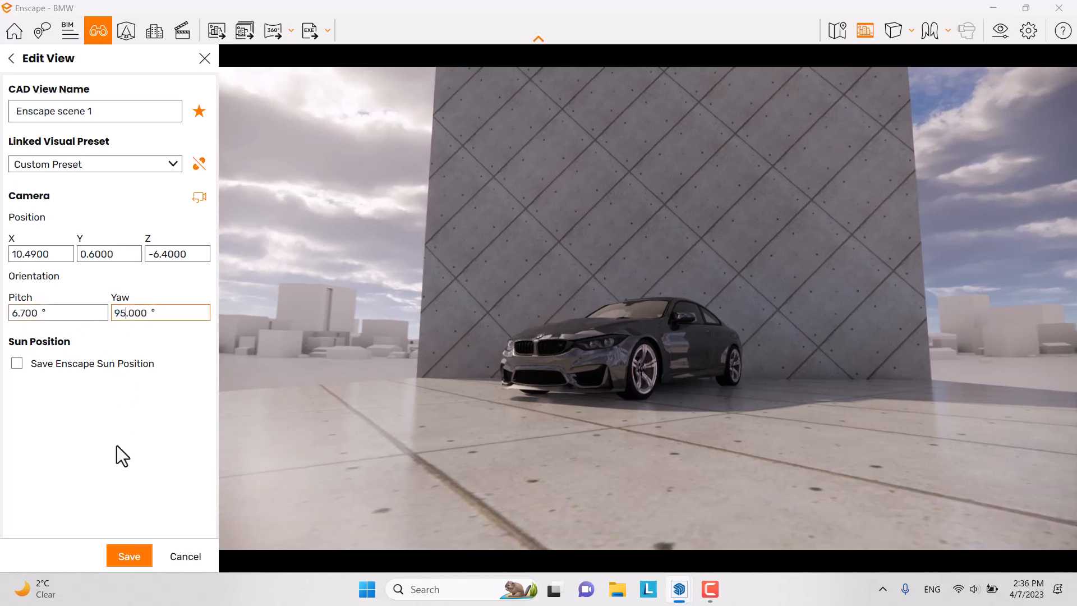
left_click(135, 563)
left_click(205, 59)
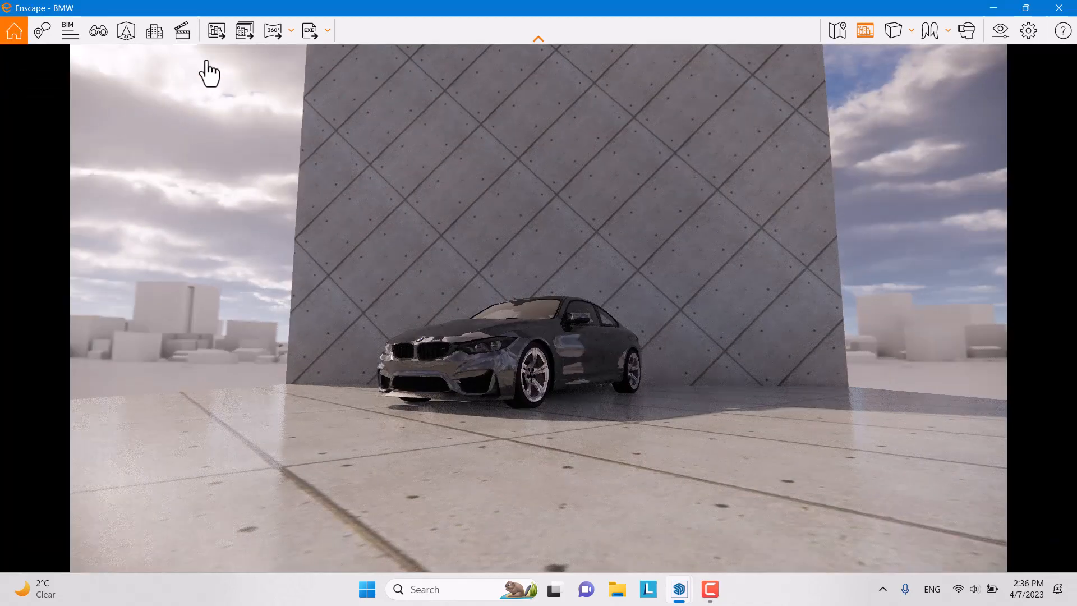
Step: Switch the camera to Two-Point projection in Visual Settings
left_click(1011, 32)
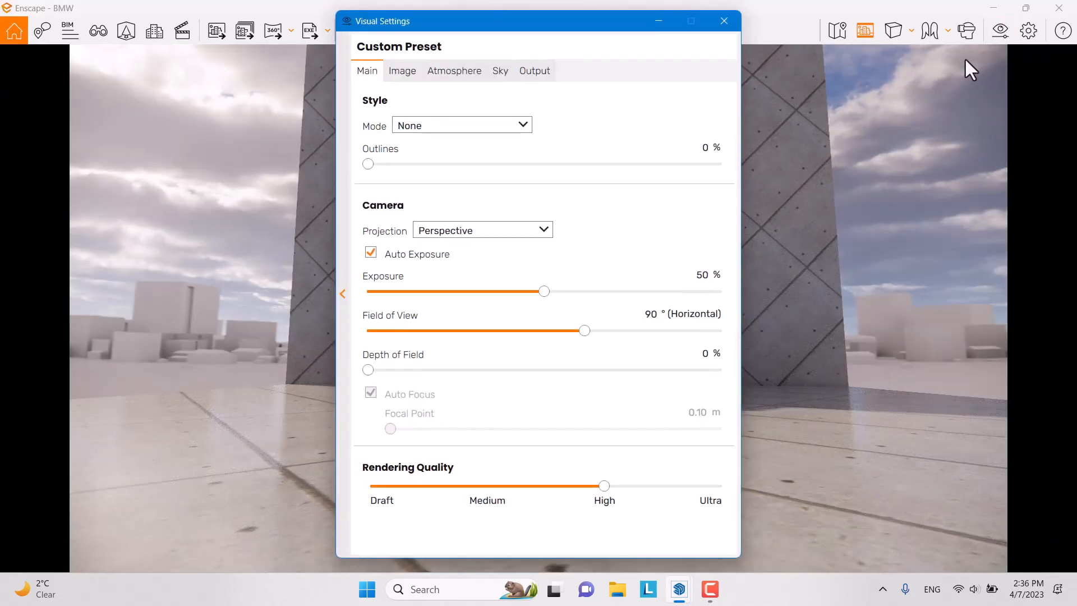
left_click(456, 234)
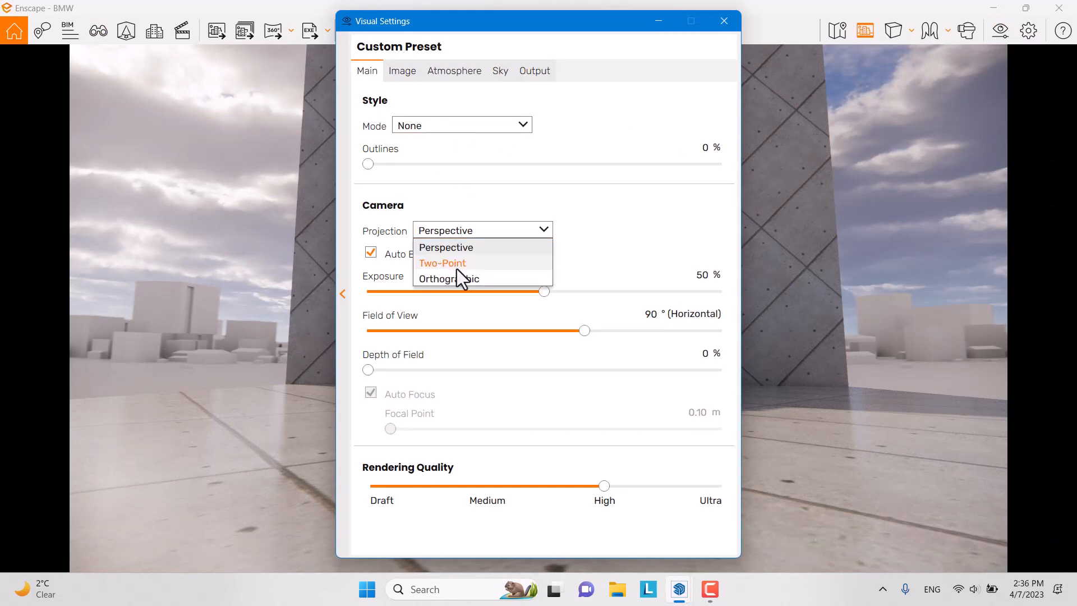
left_click(457, 267)
left_click_drag(460, 47, 921, 45)
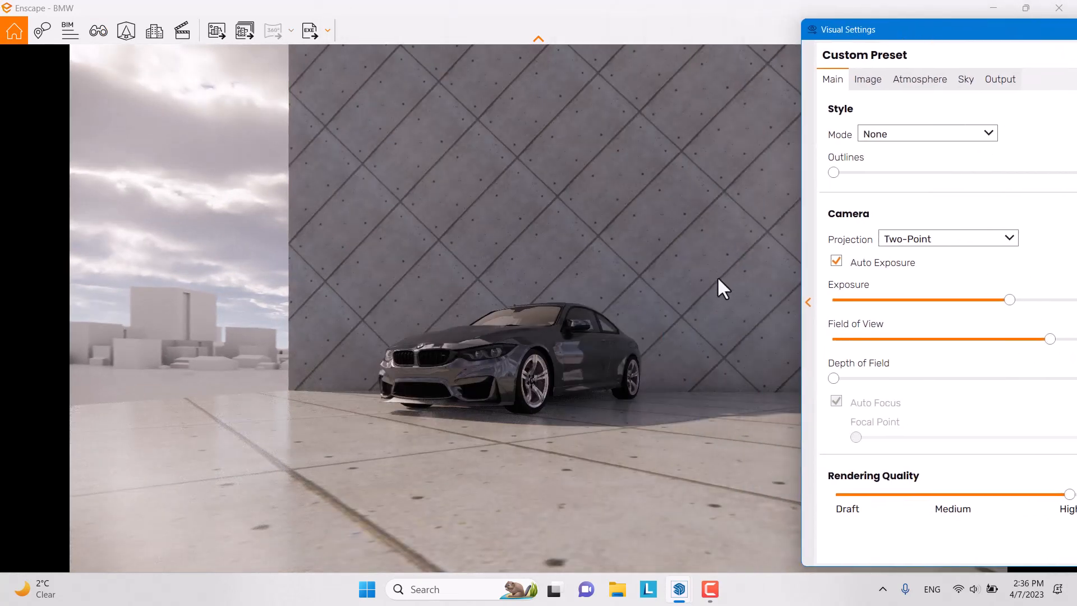
left_click_drag(950, 22, 809, 32)
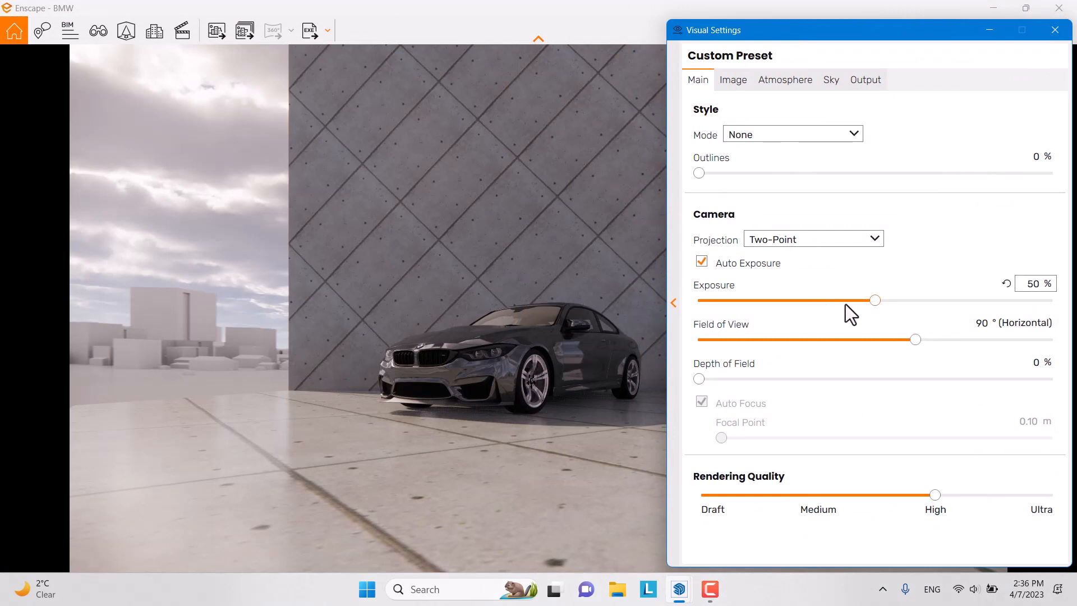
Step: Shift the sun position and narrow the field of view from 90° to 48°
left_click(526, 301)
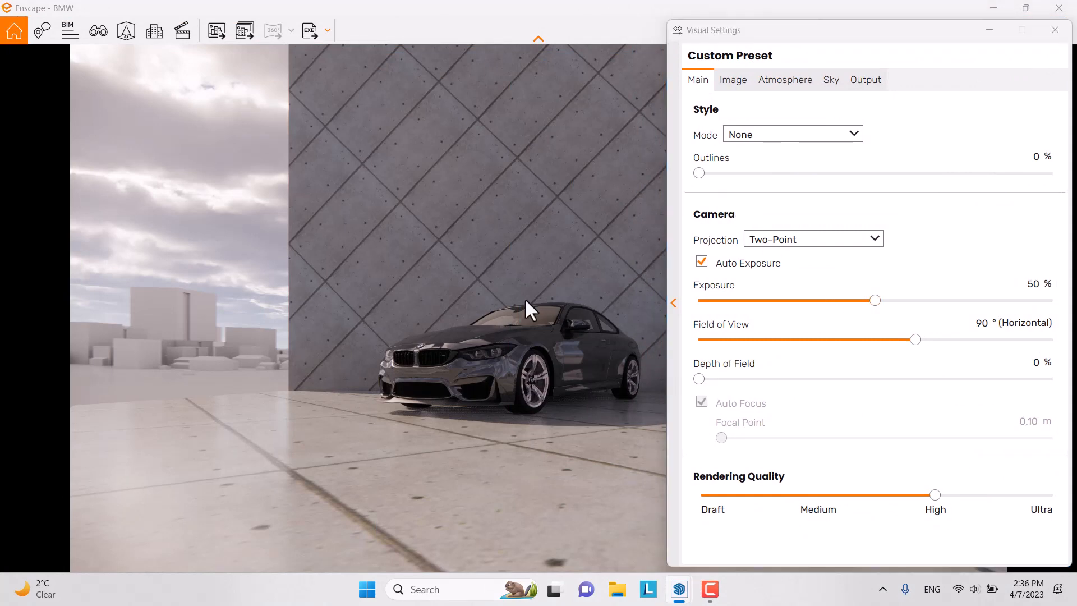
mouse_move(525, 299)
right_mouse_down("shift")
mouse_move(558, 300)
mouse_move(527, 300)
mouse_move(558, 299)
mouse_move(541, 299)
right_mouse_up("shift")
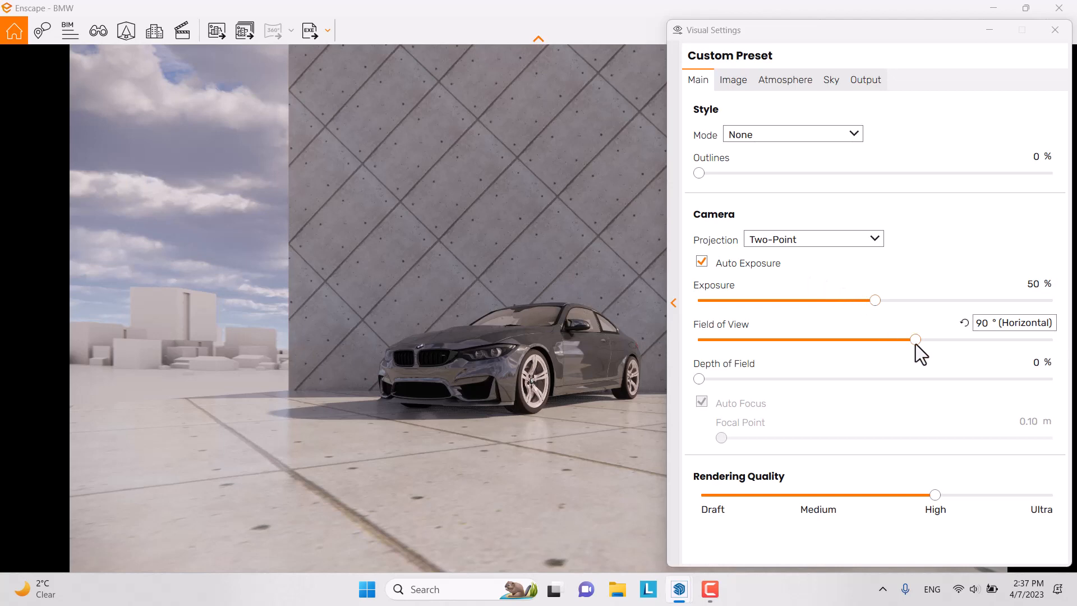
left_click_drag(915, 345, 785, 352)
Step: Bring the render and Visual Settings forward and set the field of view to 40°
left_click(989, 31)
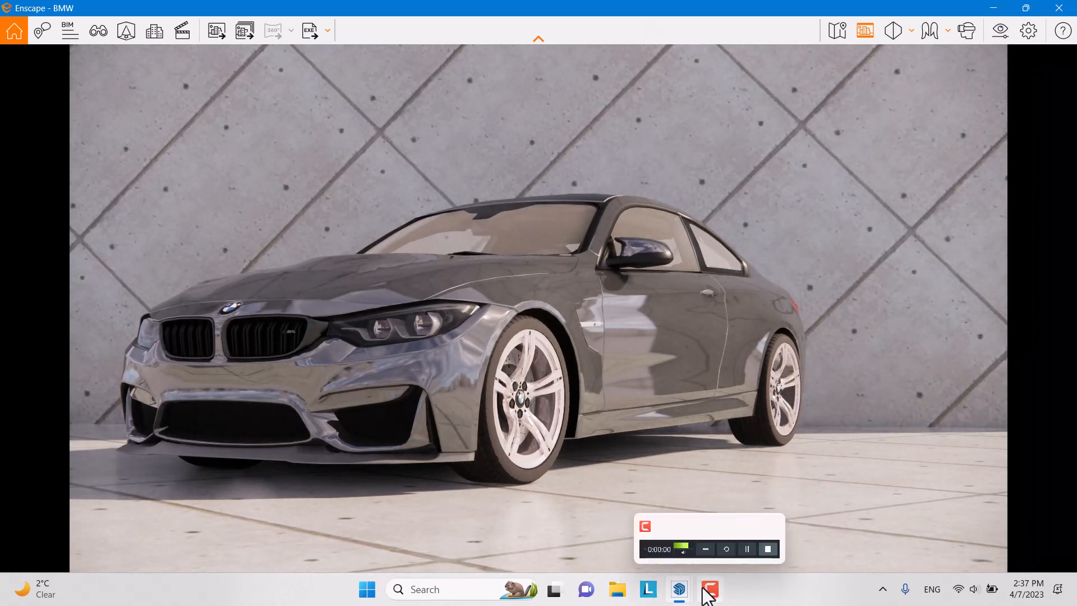
mouse_move(679, 588)
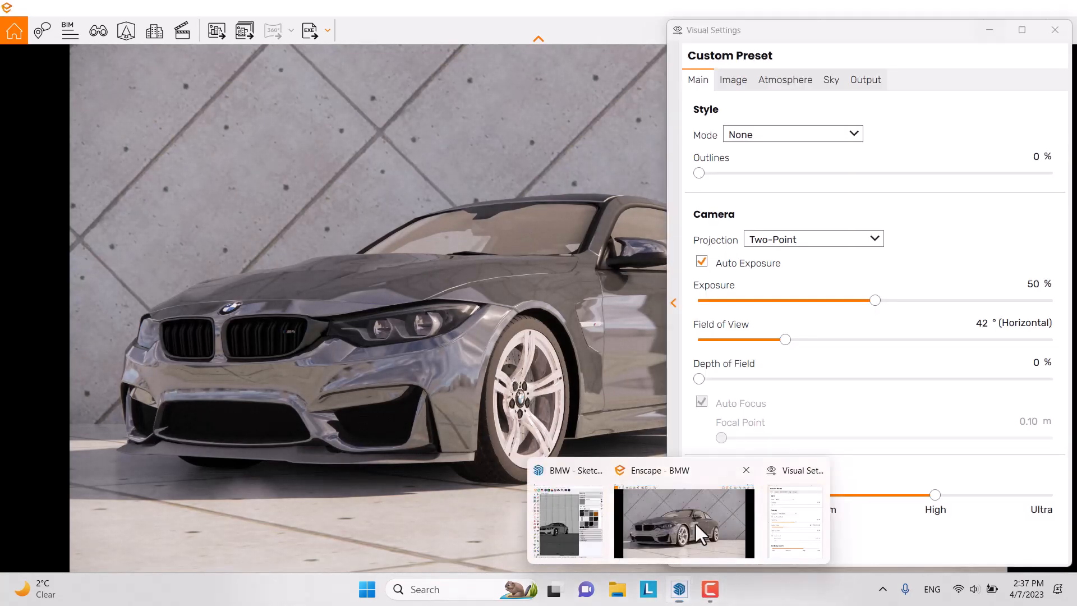
left_click(694, 522)
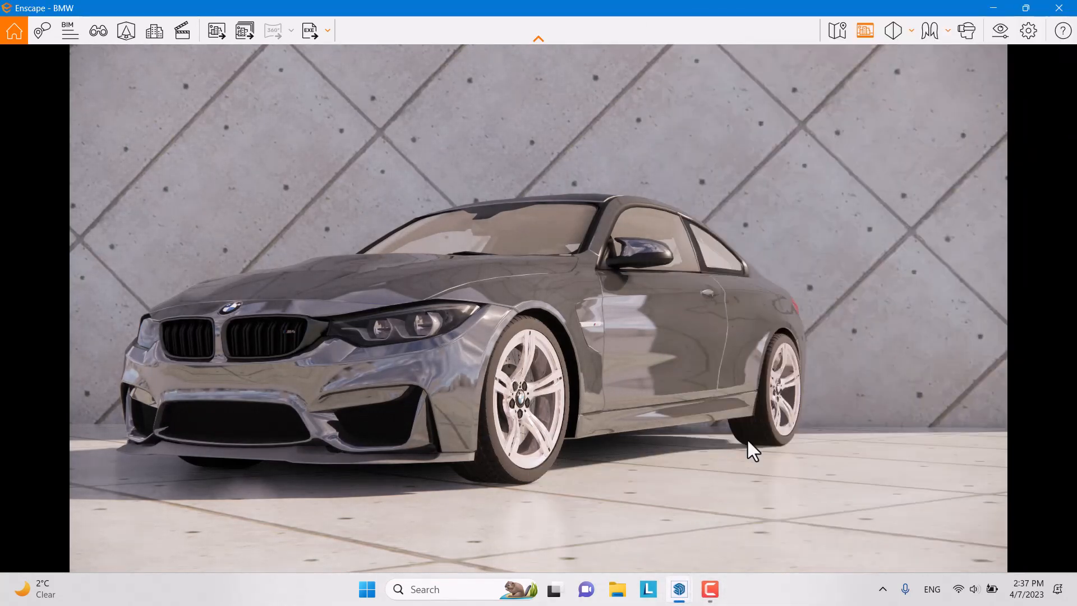
mouse_move(690, 598)
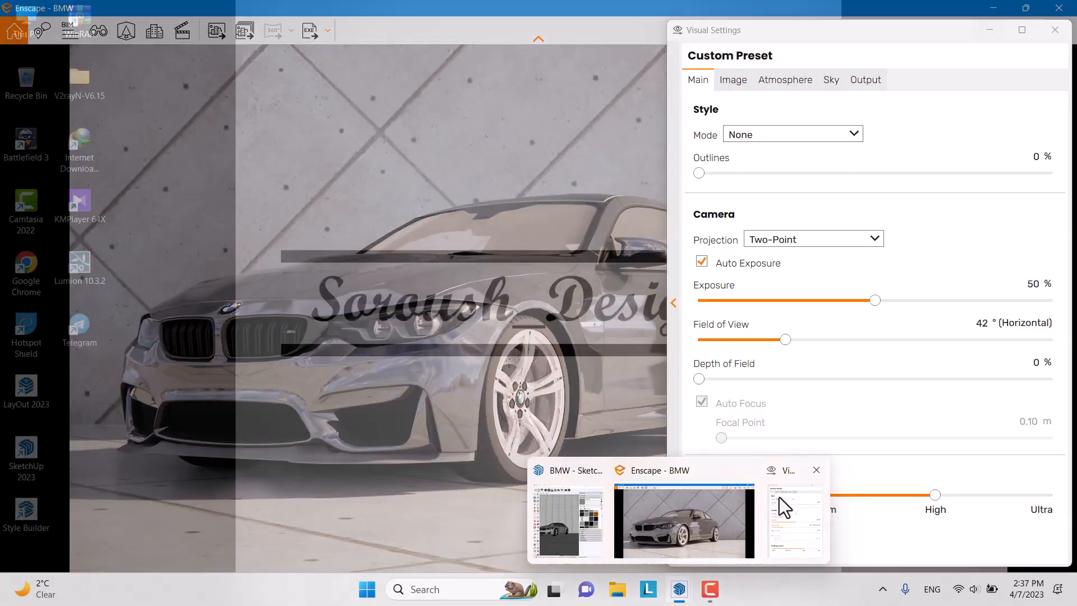
left_click(782, 505)
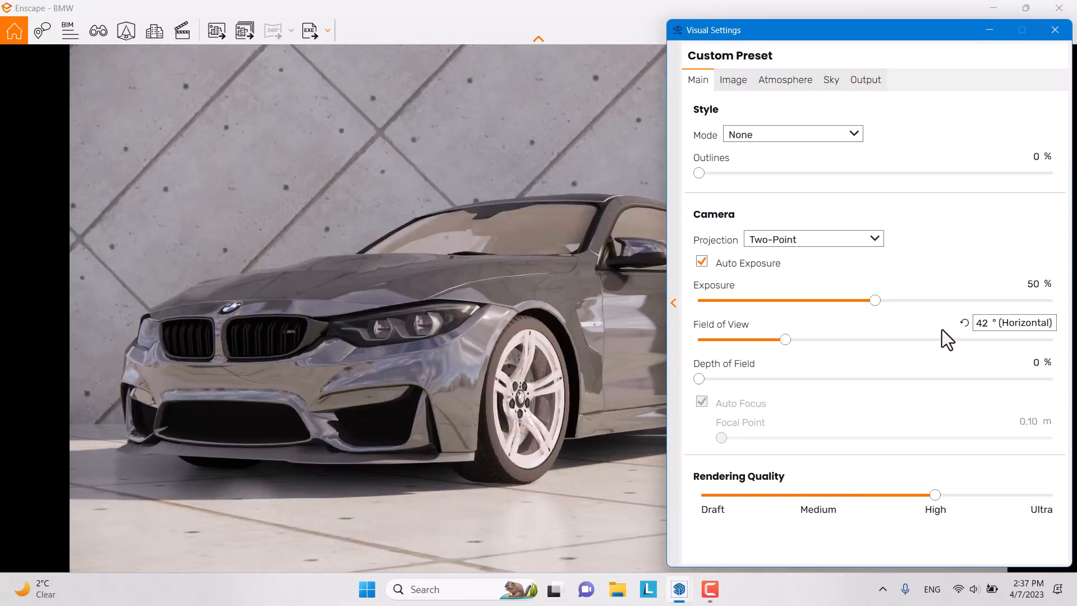
left_click_drag(785, 342, 778, 344)
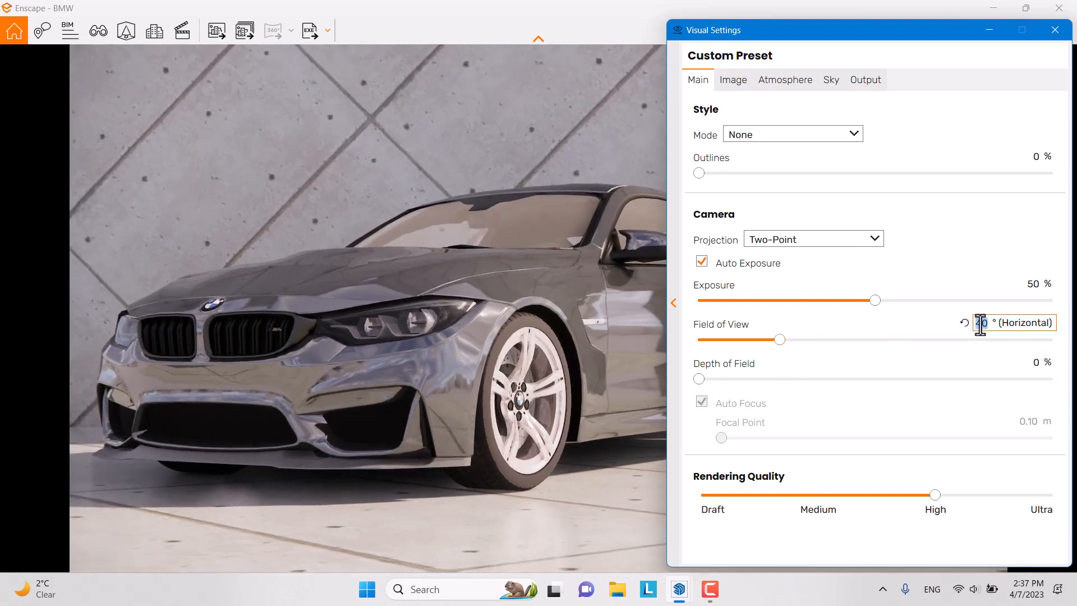
type("40")
key("Return")
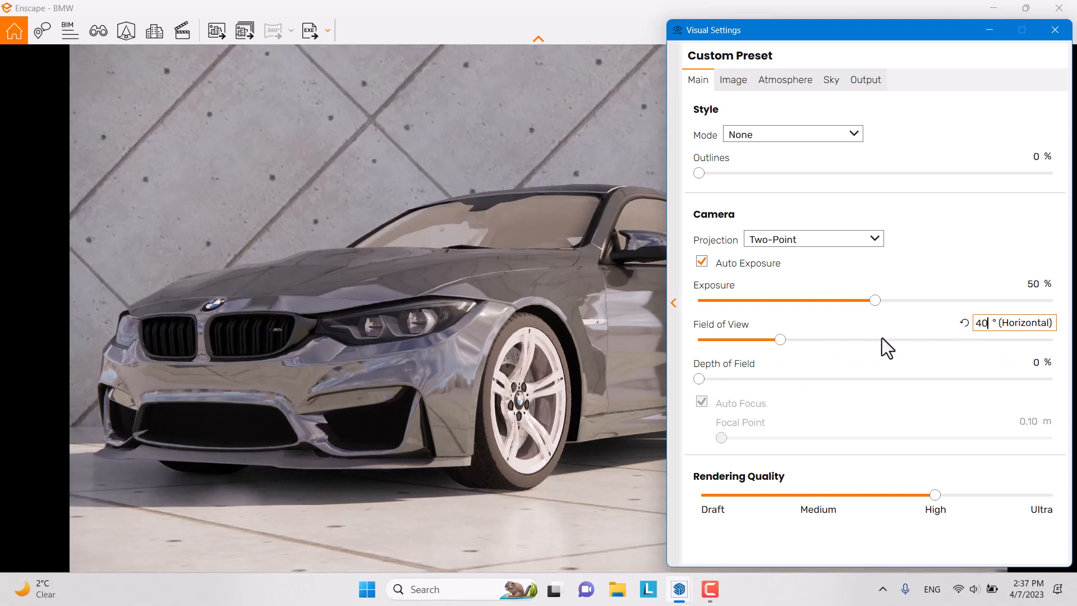
Step: Set the exposure to 56% after trying brighter and darker values
left_click_drag(875, 300, 946, 299)
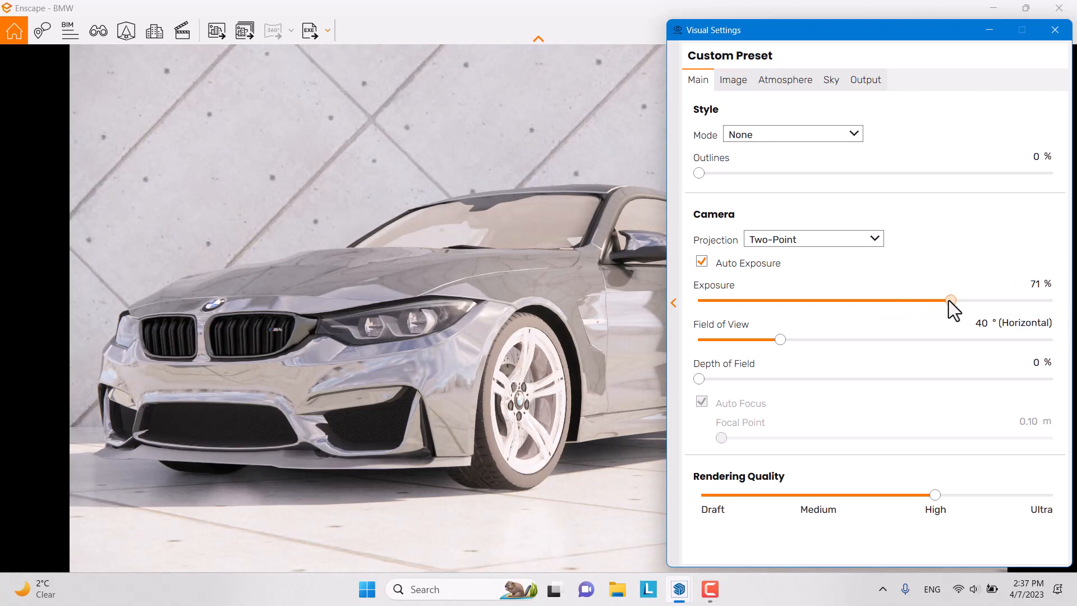
left_click_drag(948, 300, 897, 301)
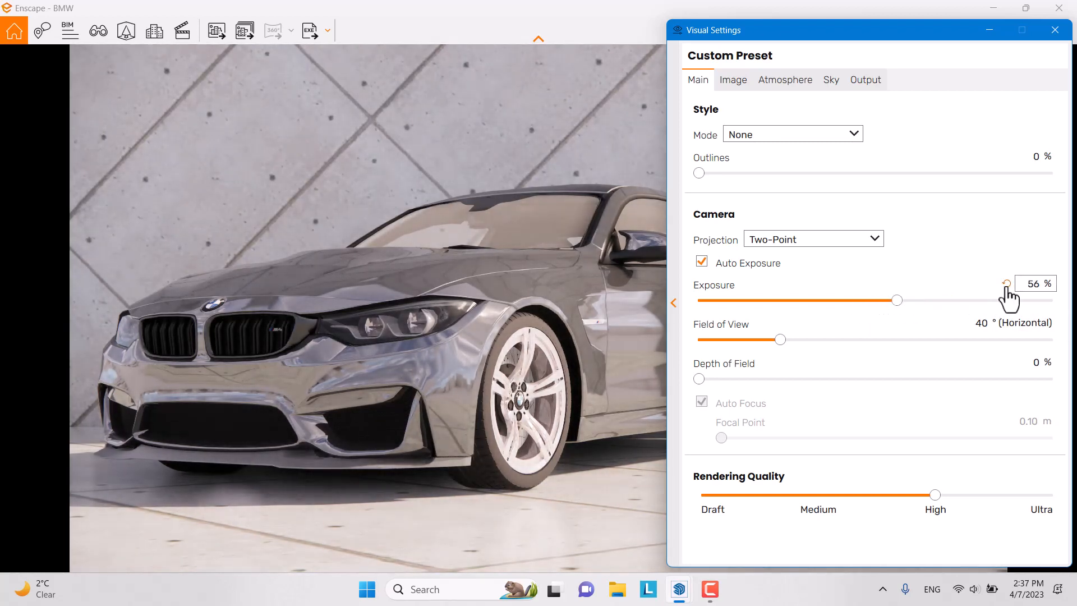
double_click(1029, 285)
type("56")
Step: Leave Auto Contrast off, set Highlights to 36%, and pull Shadows down
left_click(734, 81)
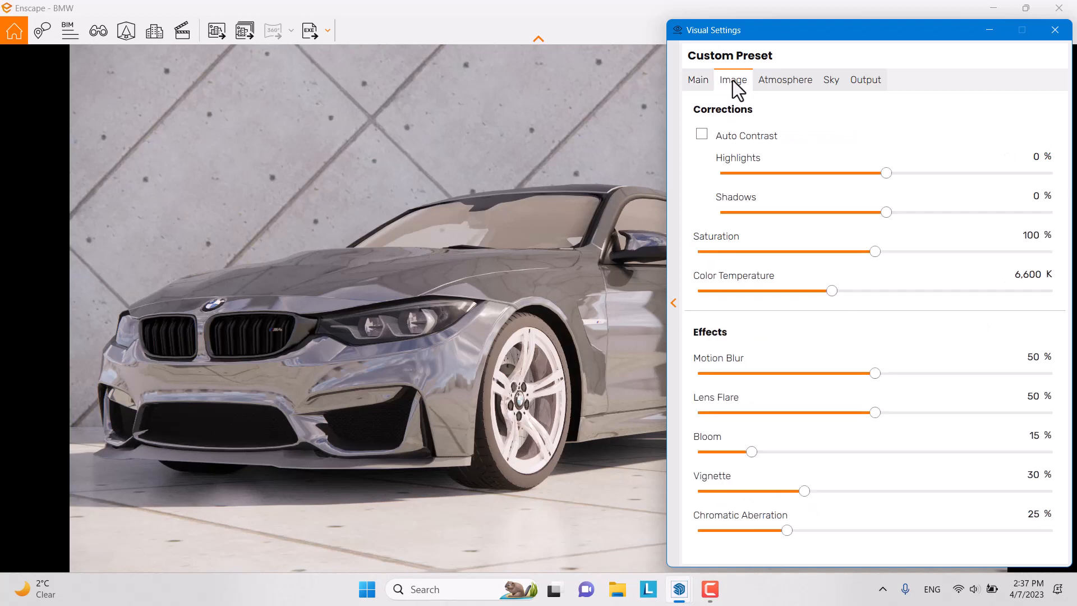
left_click(702, 138)
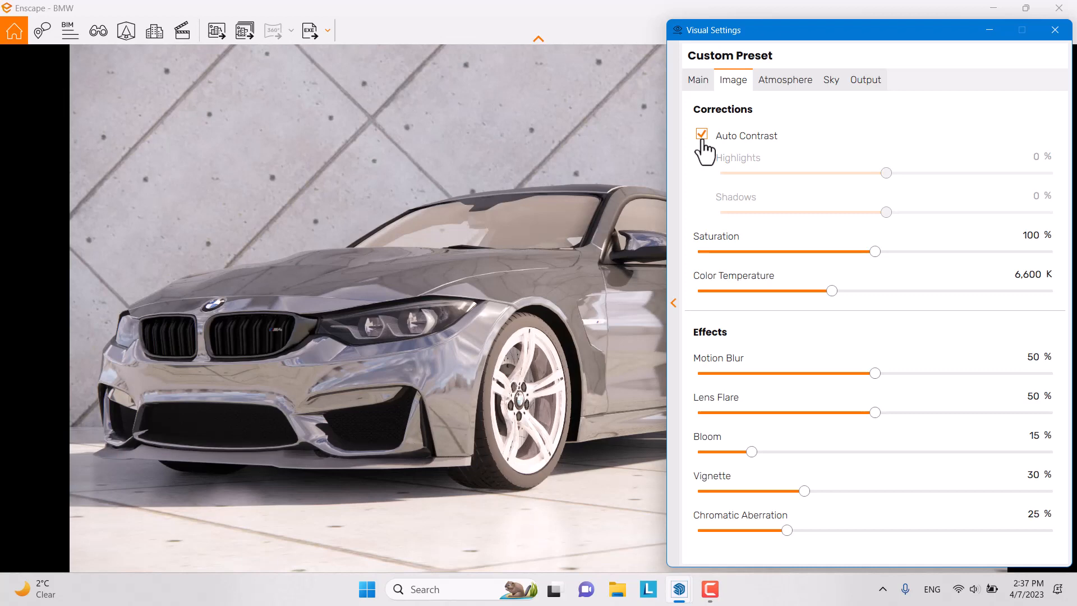
left_click(701, 137)
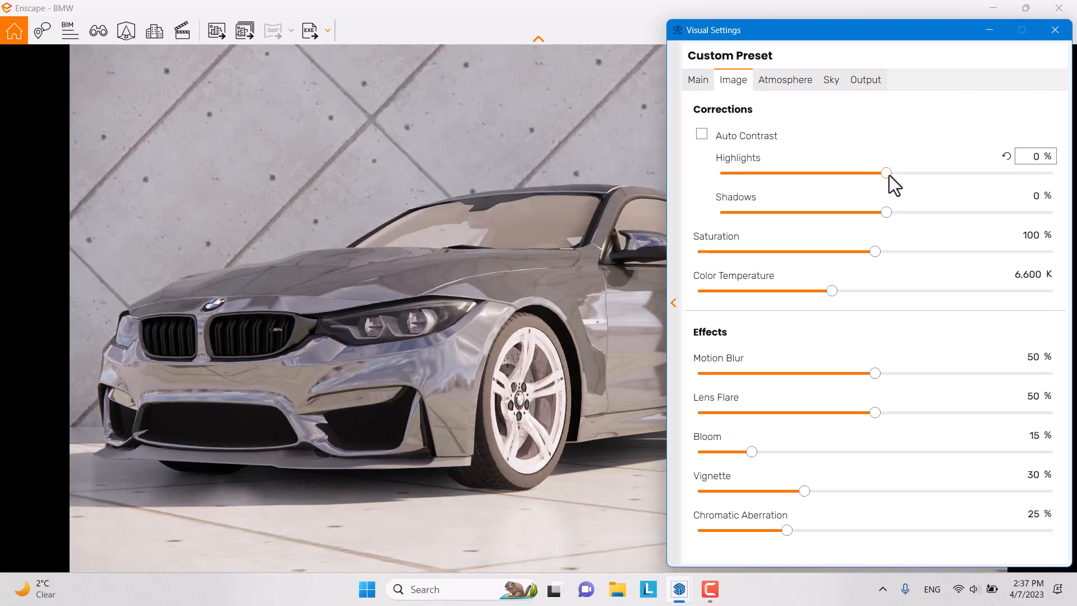
left_click_drag(888, 174, 797, 178)
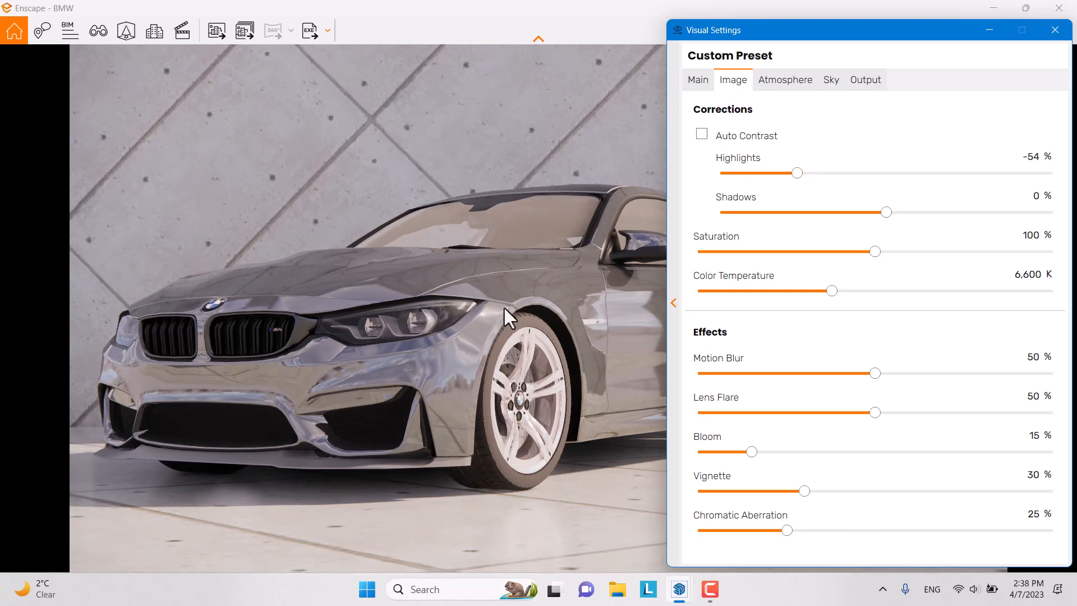
left_click_drag(792, 180, 937, 154)
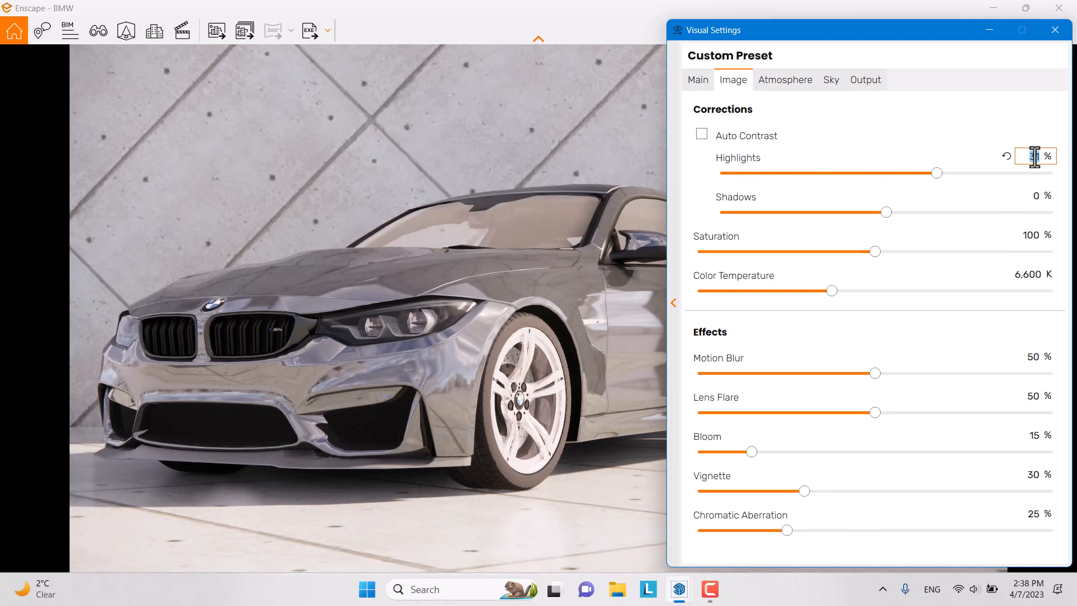
key("Return")
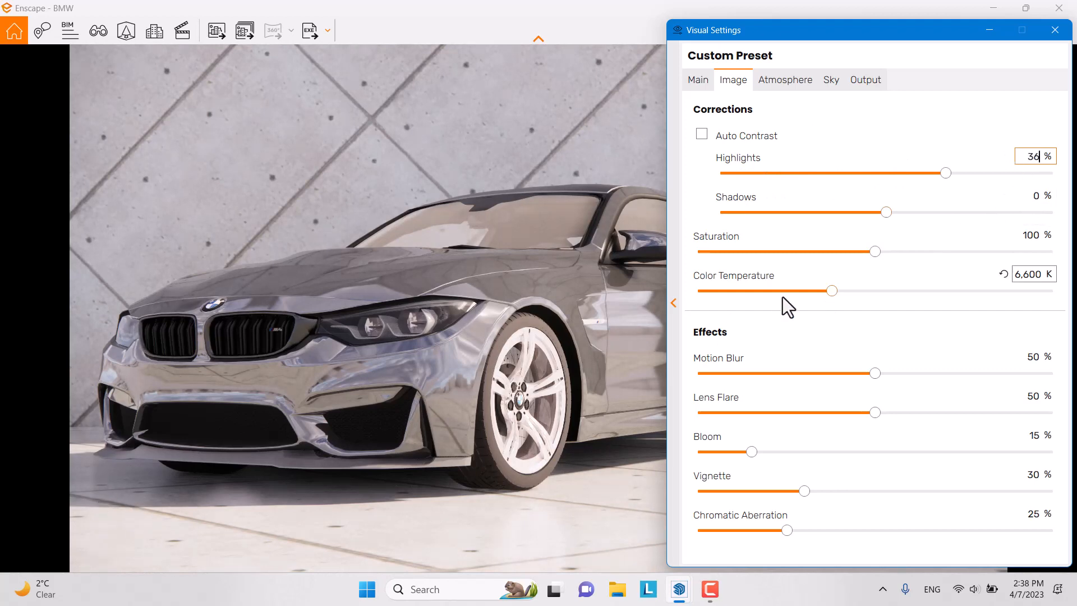
left_click_drag(887, 213, 789, 221)
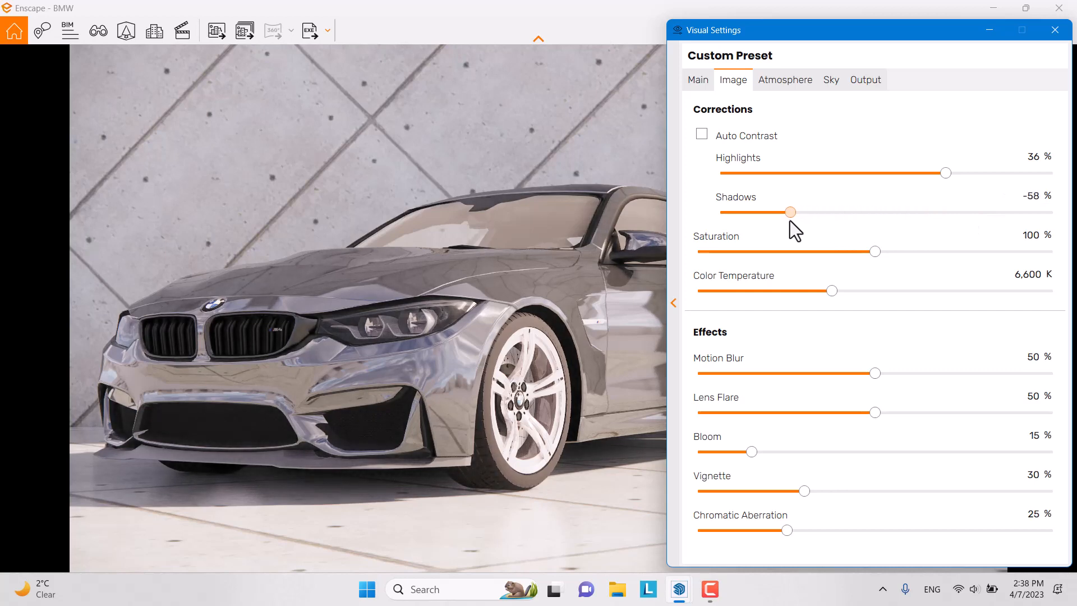
Step: Set Shadows to -58% and Saturation to 110%
left_click(1029, 198)
type("-58")
left_click_drag(875, 252, 1010, 245)
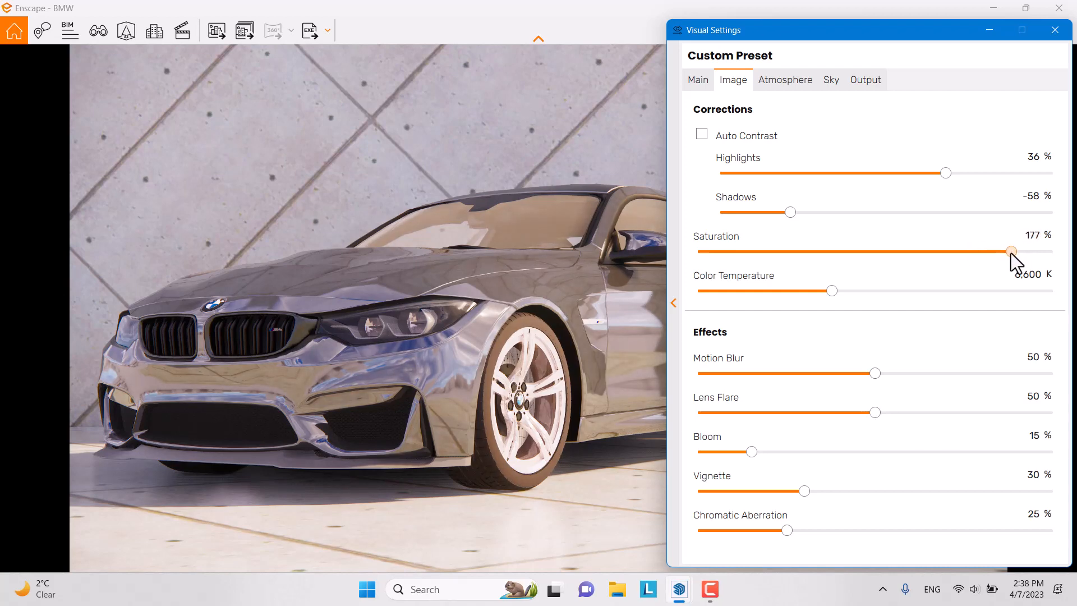
left_click_drag(1030, 253, 903, 270)
left_click(1024, 238)
type("11")
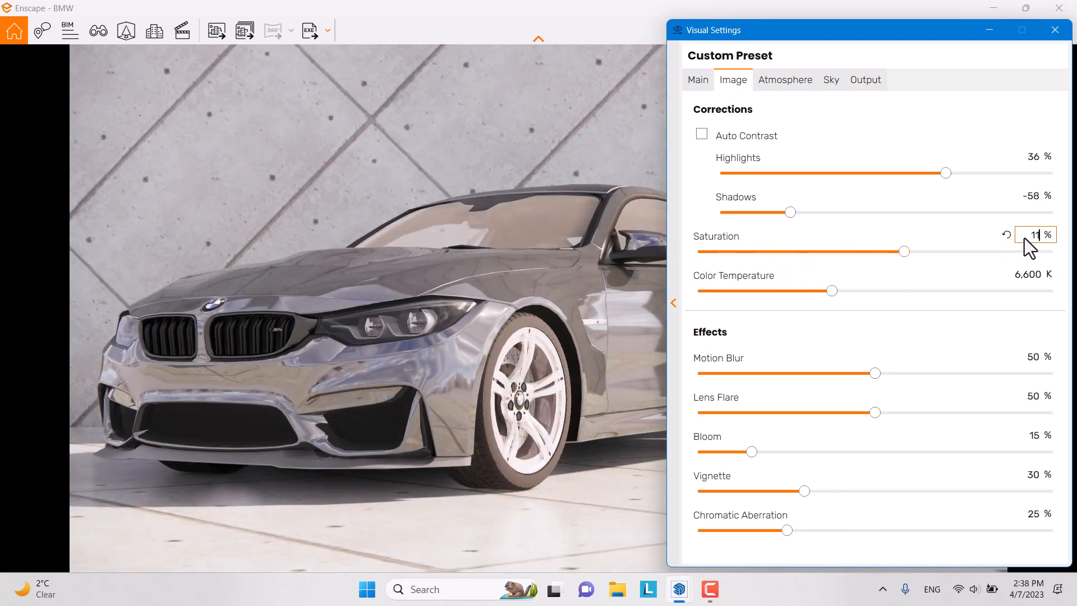
type("0")
Step: Set colour temperature to 8,500 K and motion blur to 40%
left_click_drag(832, 291, 1032, 301)
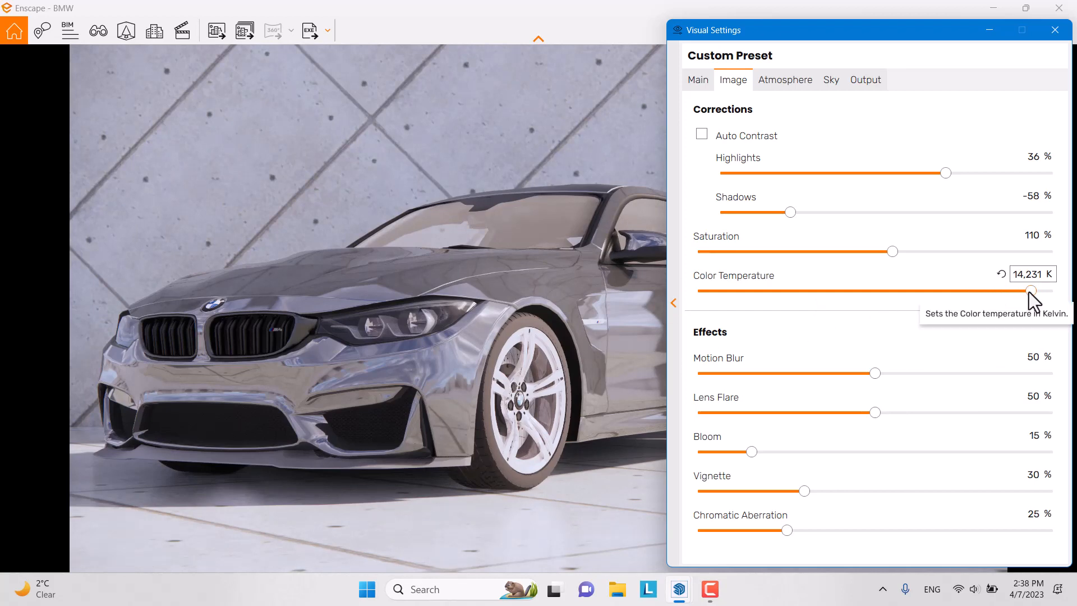
left_click_drag(1029, 291, 880, 292)
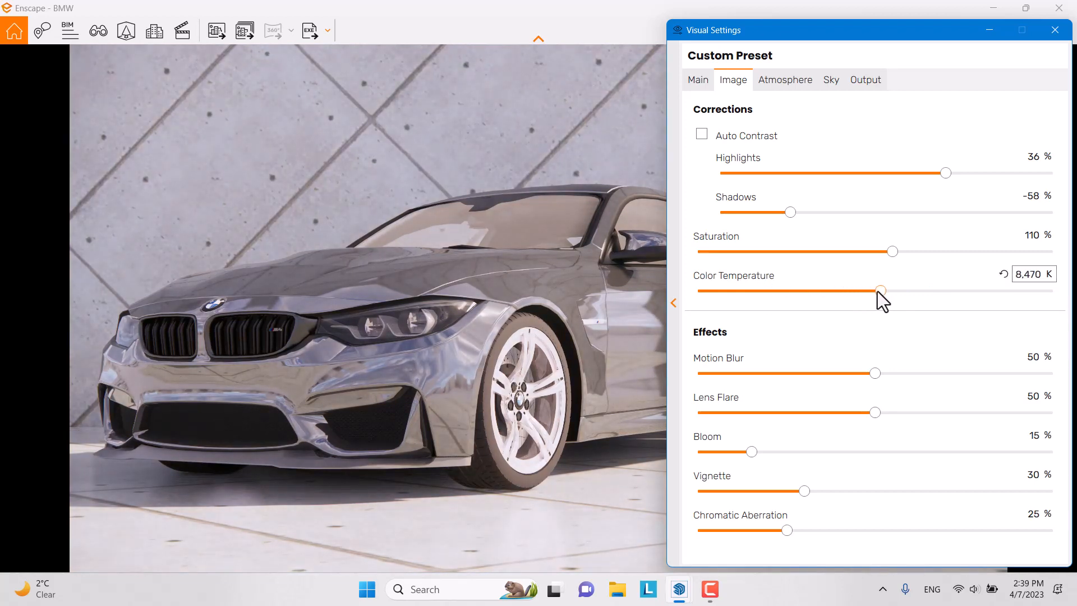
left_click(1026, 275)
type("8")
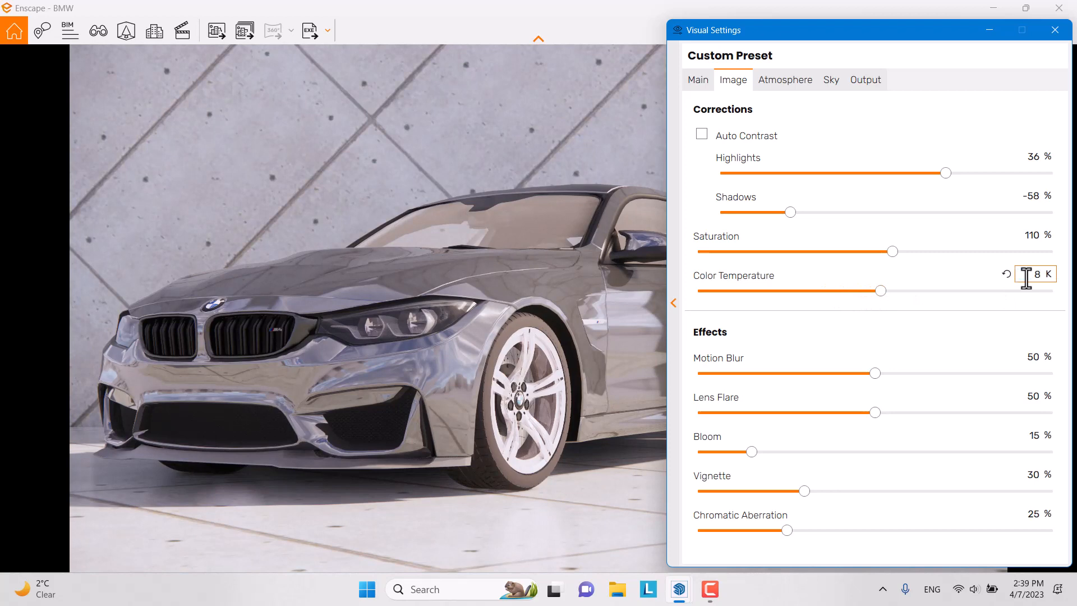
type(",500")
key("Return")
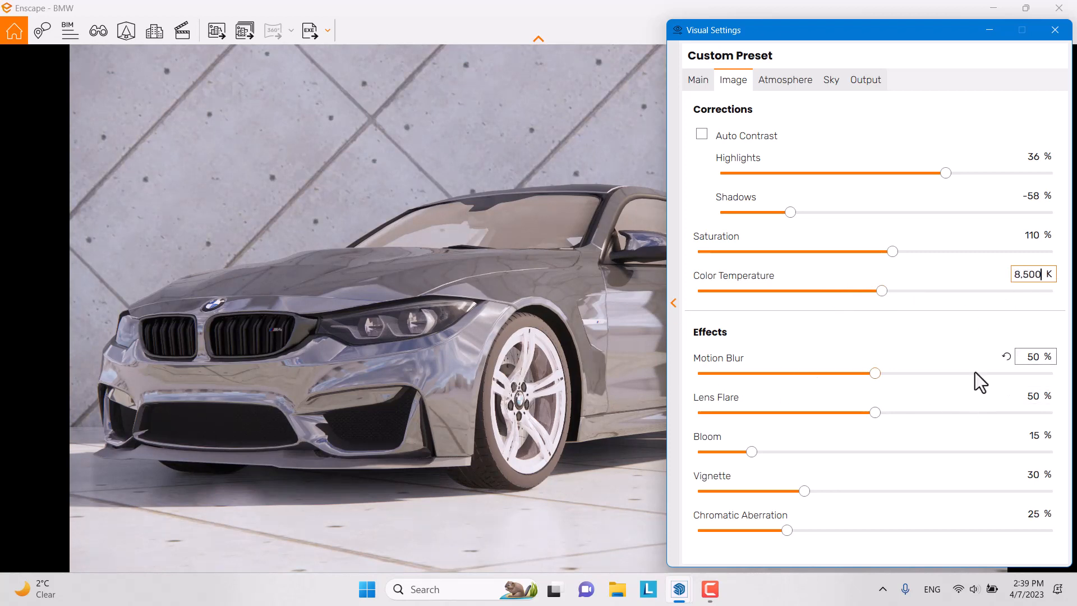
left_click(1034, 356)
type("40")
key("Return")
Step: Restore 6,600 K colour temperature and set lens flare 76%, bloom 0 and vignette 46%
left_click(1004, 275)
left_click_drag(875, 413, 1055, 424)
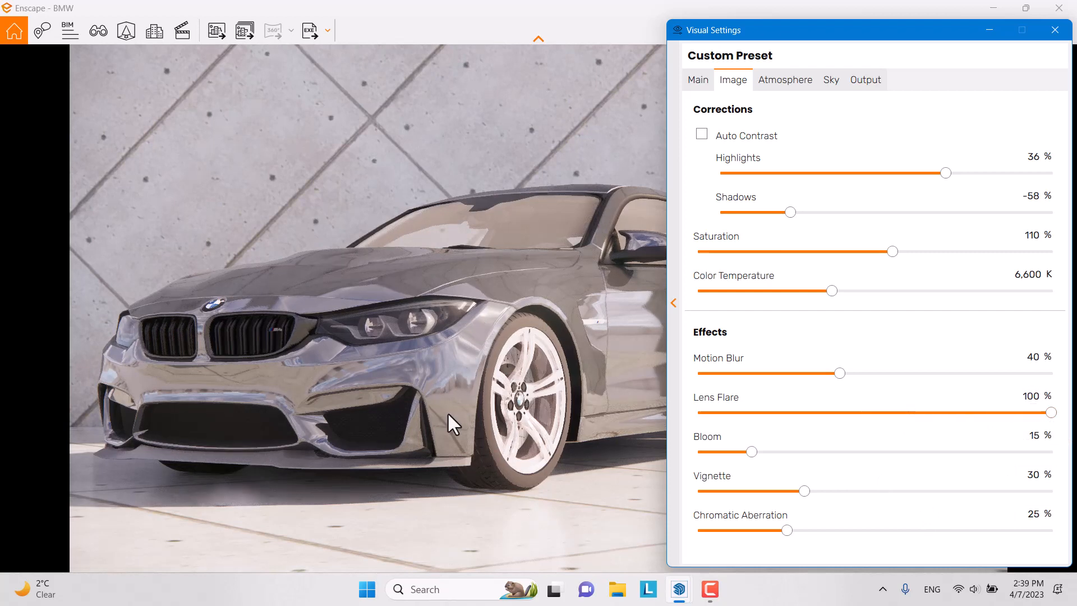
left_click(1028, 396)
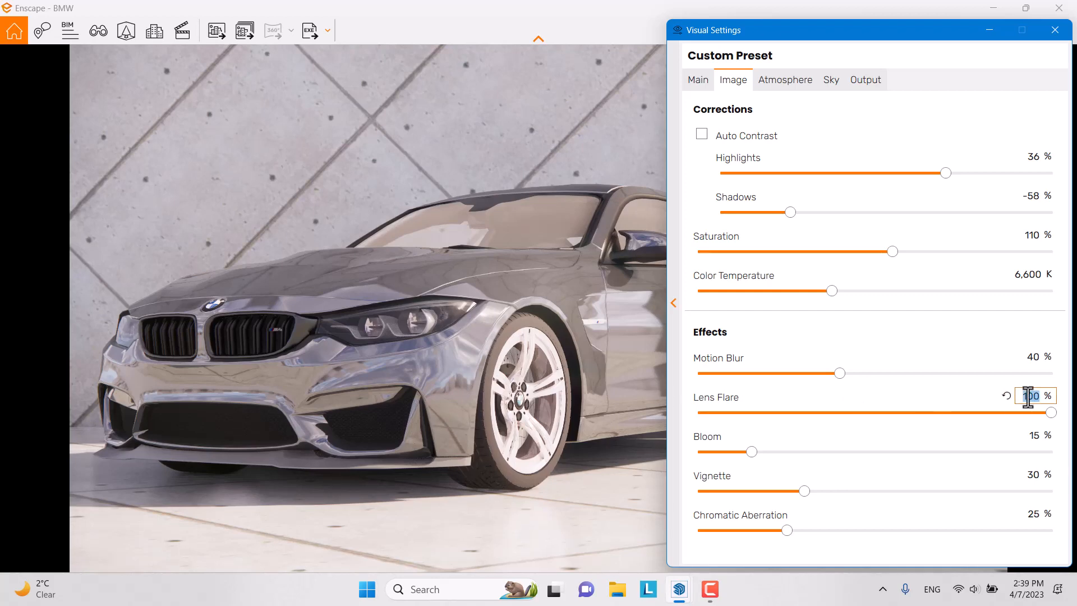
type("76")
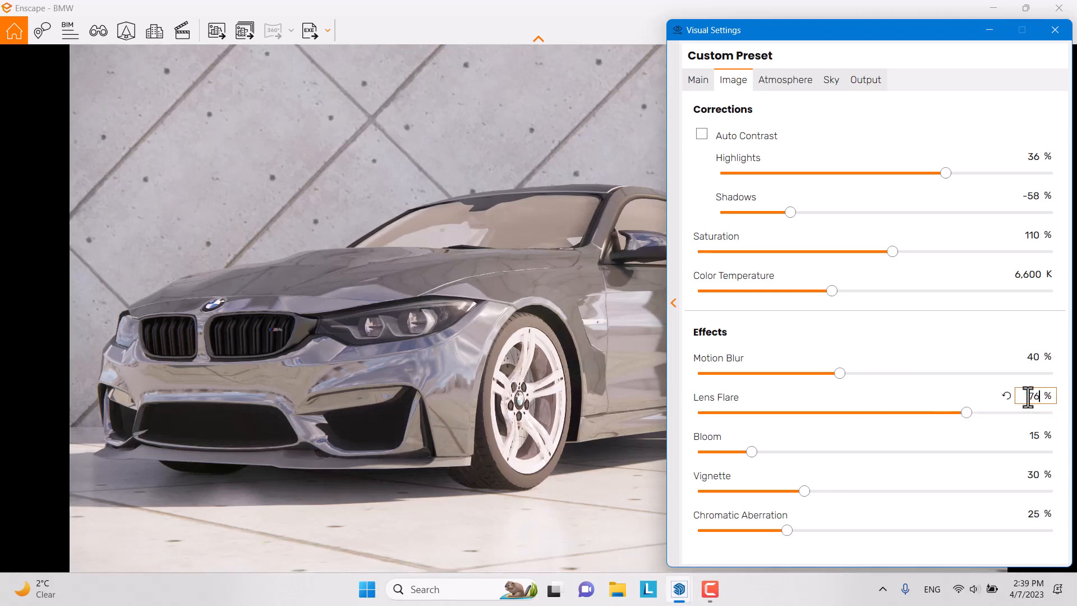
left_click(1035, 435)
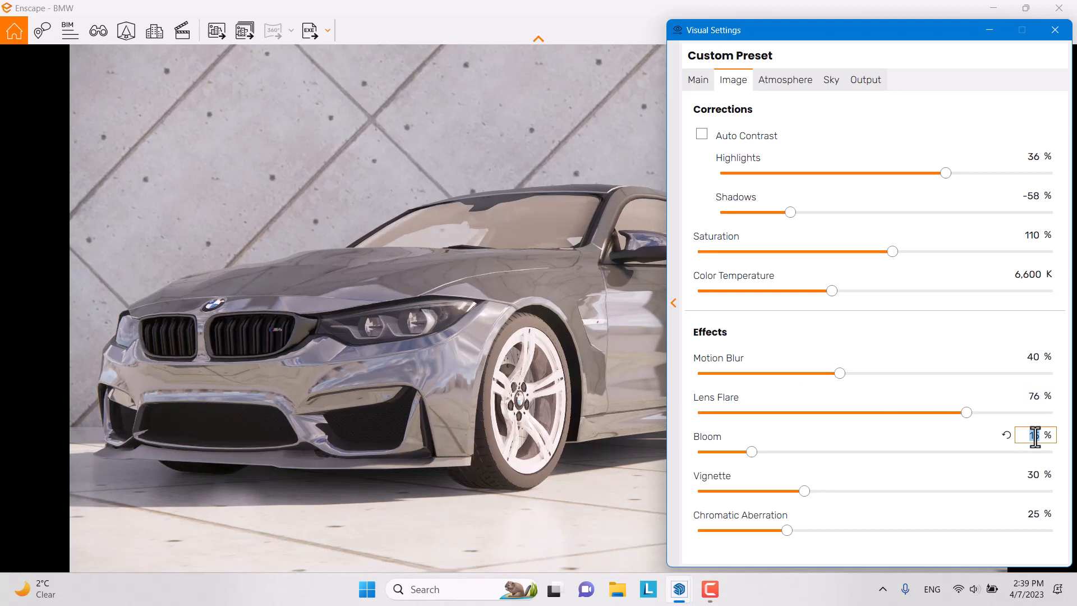
type("0")
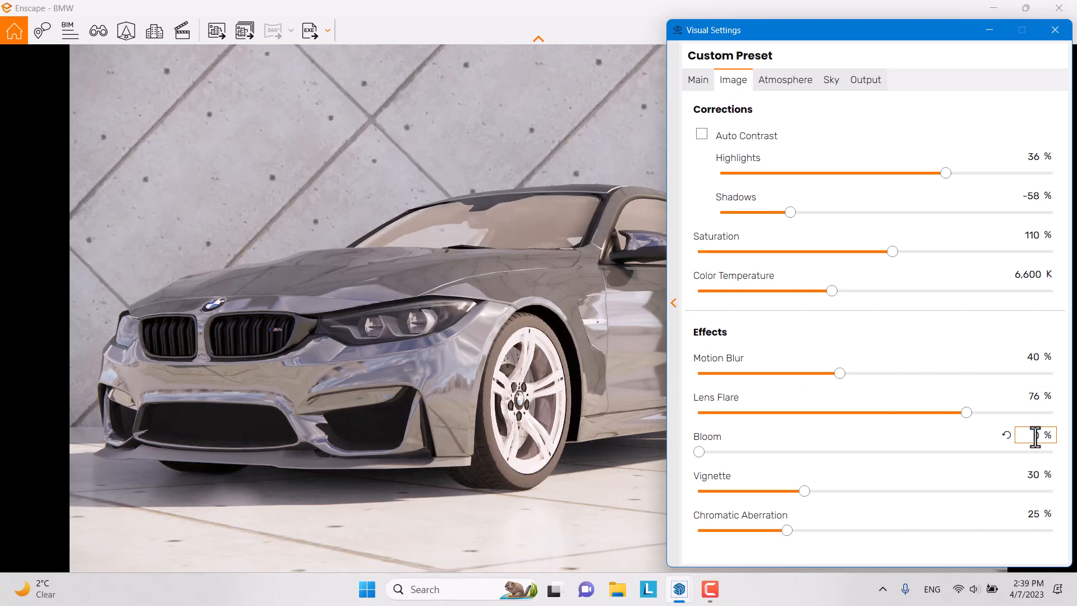
left_click(1030, 475)
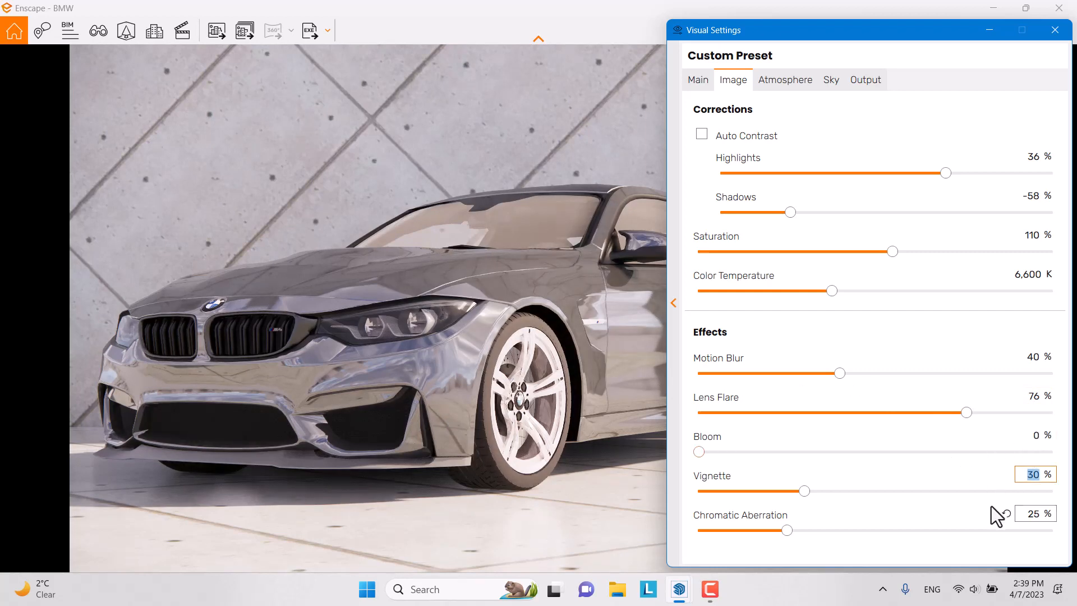
type("46")
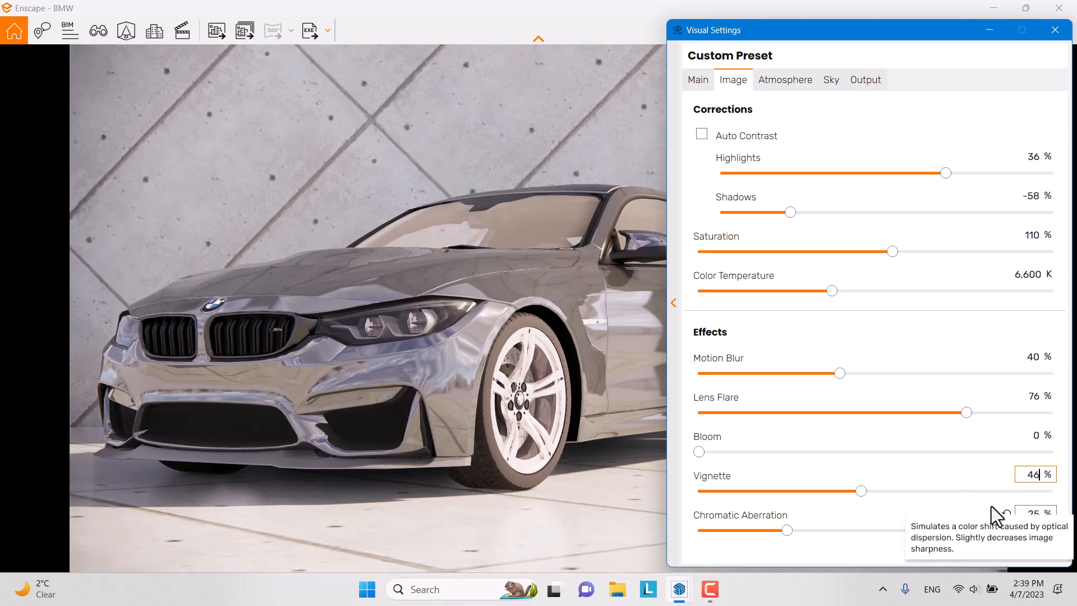
key("Tab")
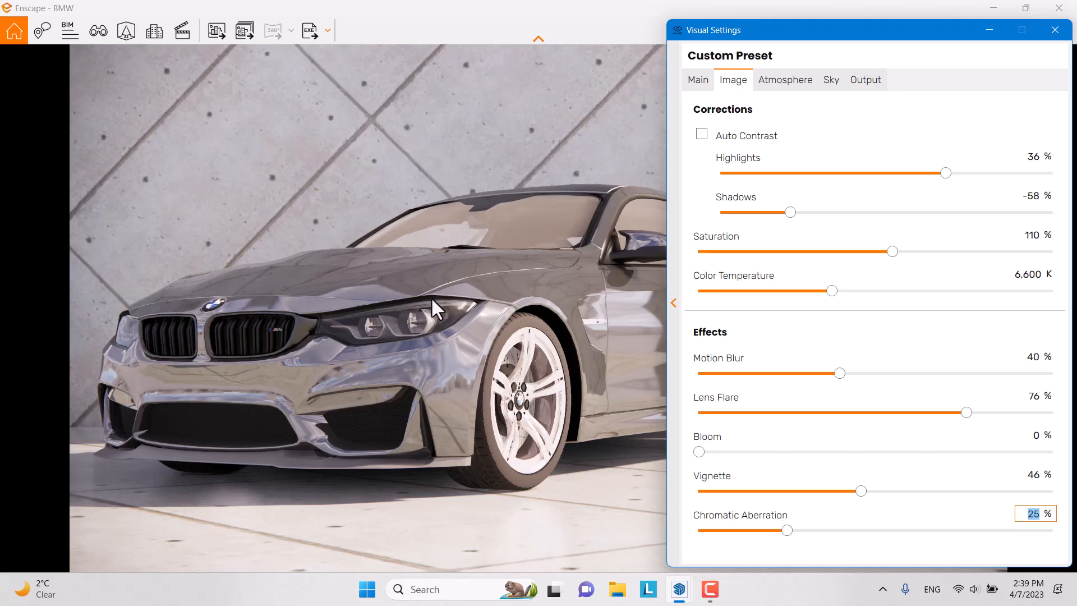
Step: Lower chromatic aberration from 100% to about 12%
left_click_drag(786, 530, 1053, 530)
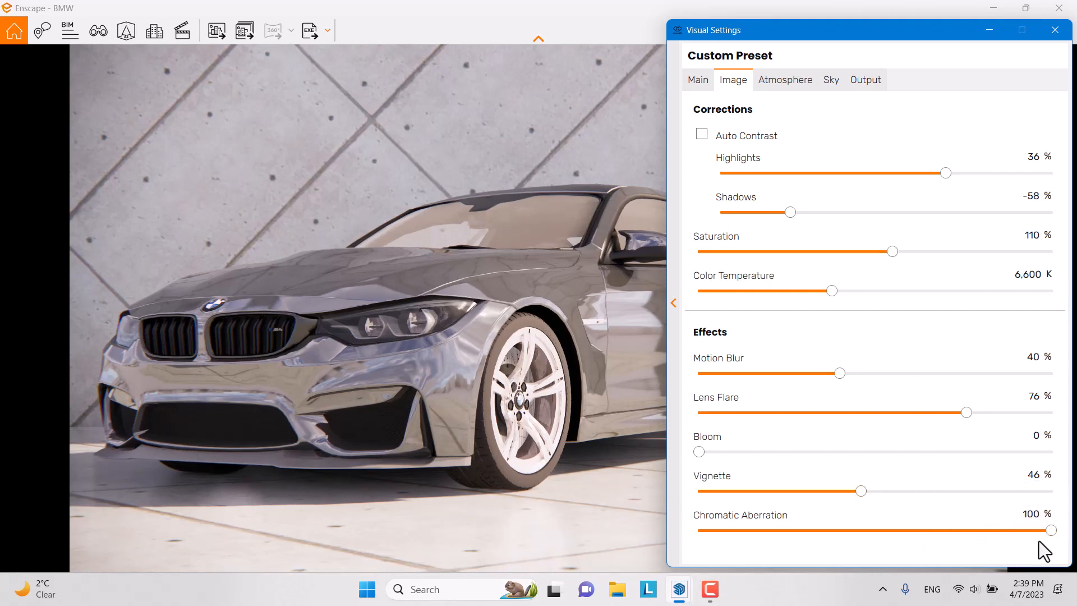
left_click_drag(1047, 531, 742, 530)
left_click(1035, 513)
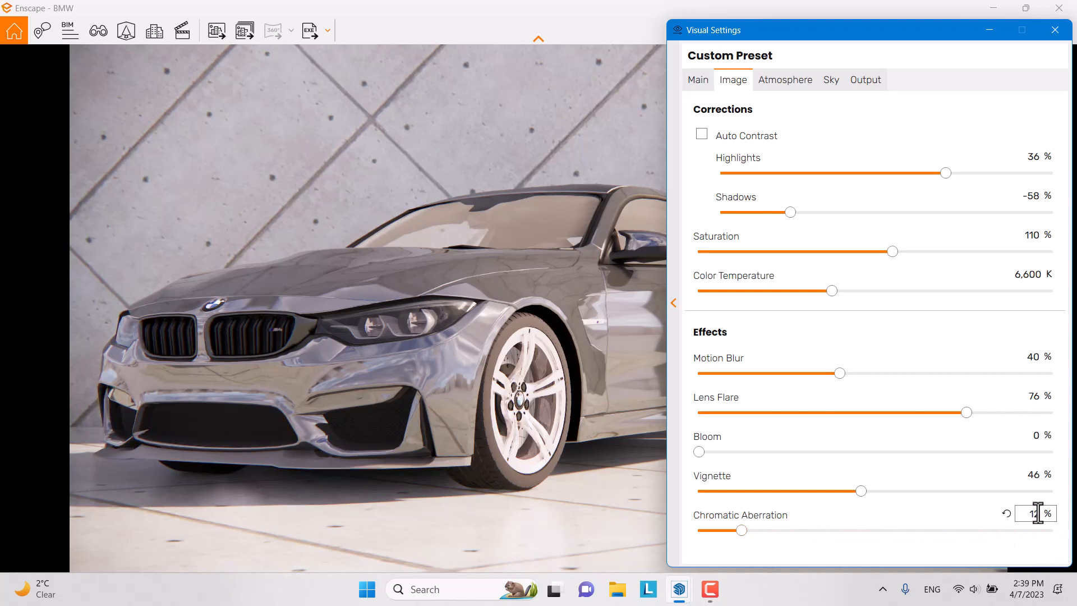
left_click(1038, 511)
Step: Set fog intensity to 20% with a fog height of 66 m
left_click(773, 83)
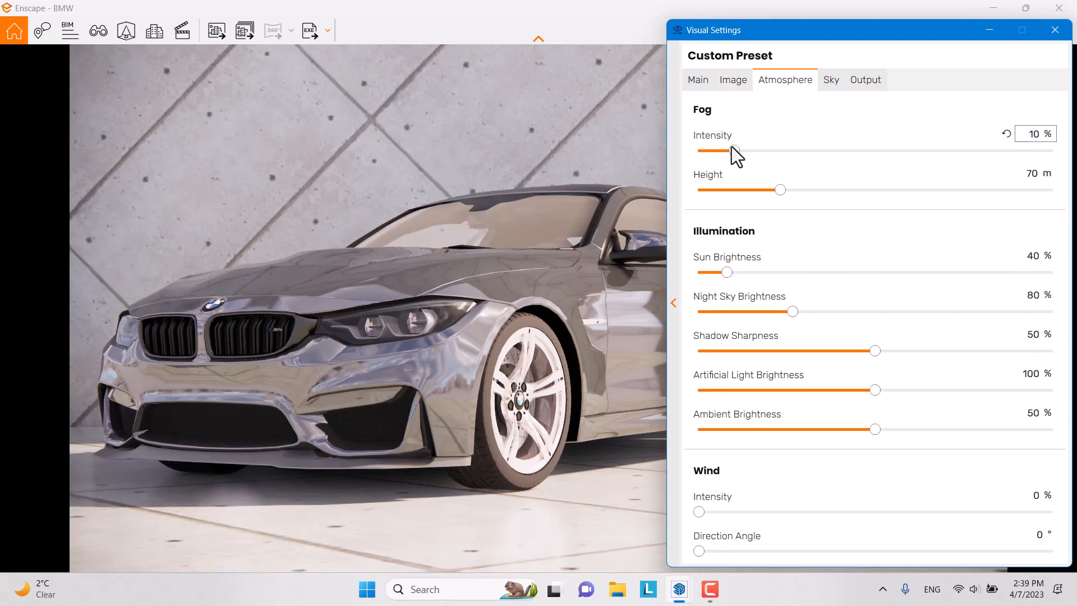
left_click_drag(732, 147, 787, 150)
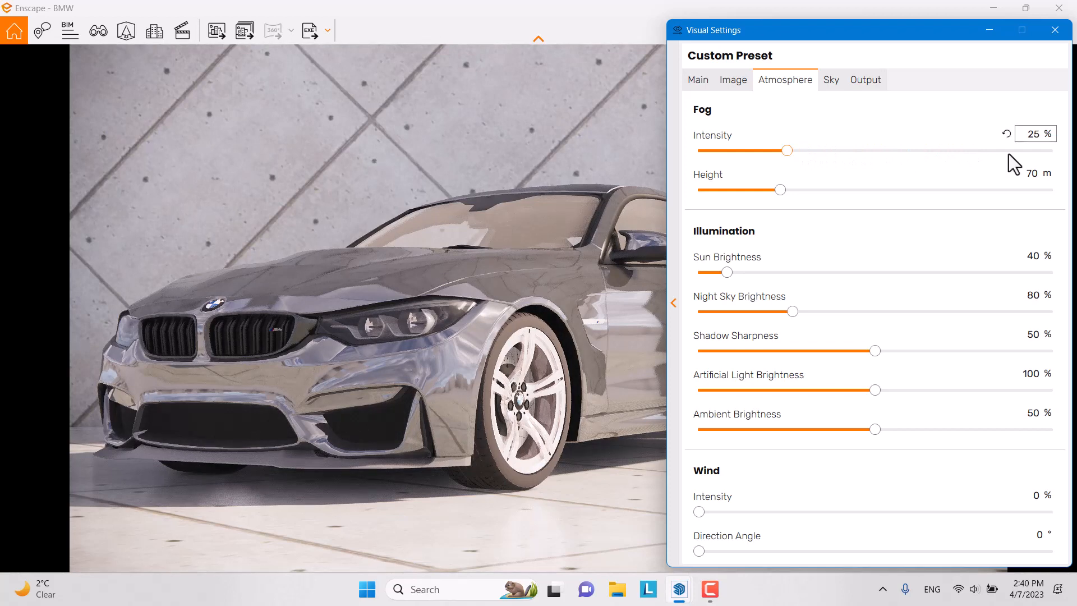
left_click(1031, 135)
type("20")
left_click(1033, 171)
type("66")
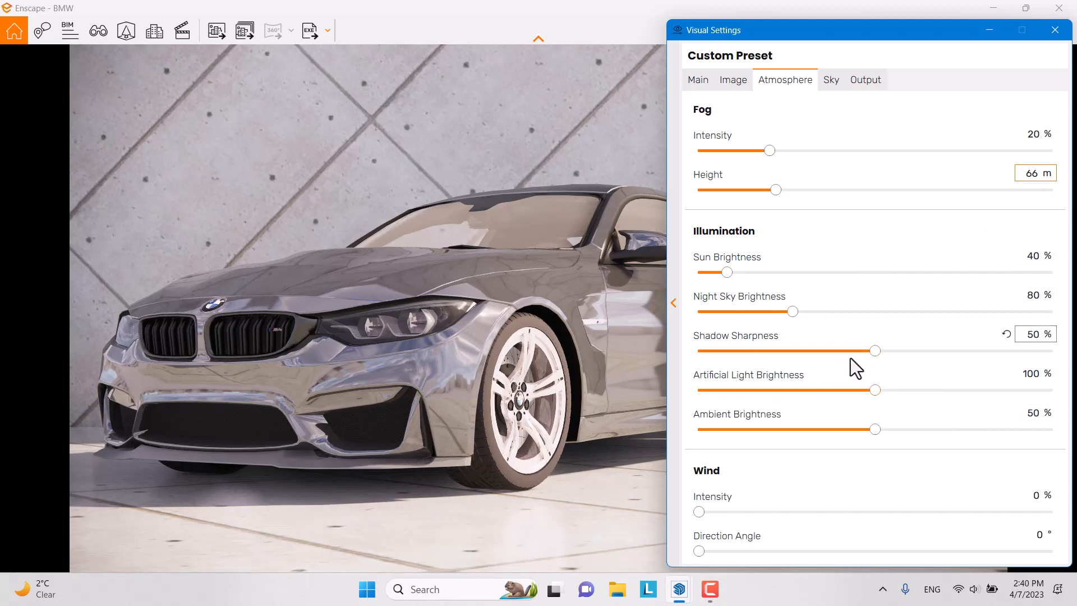
Step: Drop shadow sharpness to 0% and set artificial light brightness to 144%
left_click_drag(873, 351, 1066, 351)
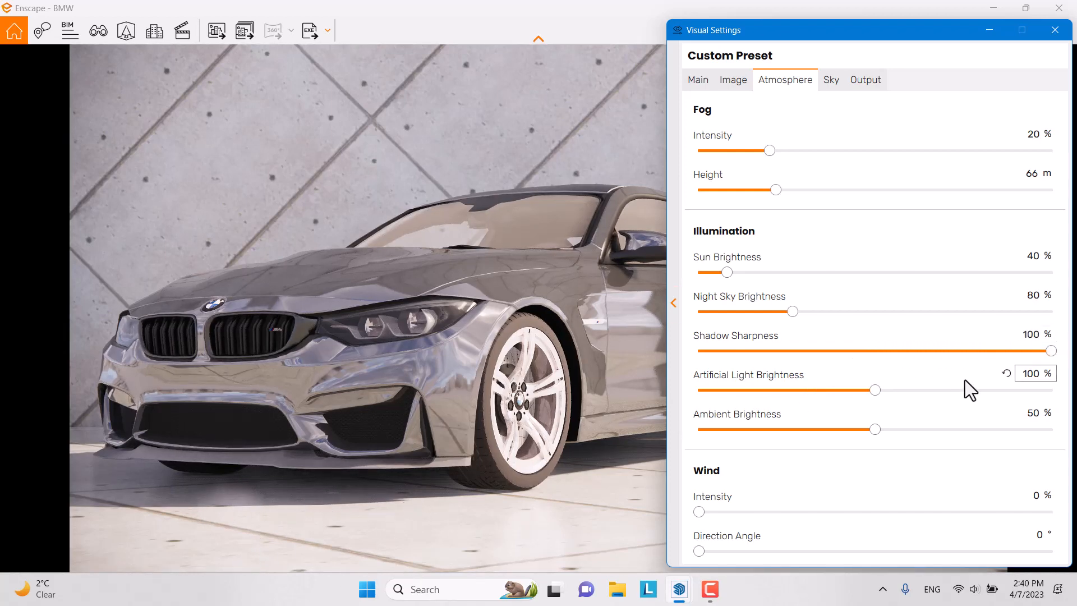
left_click_drag(1050, 352, 613, 369)
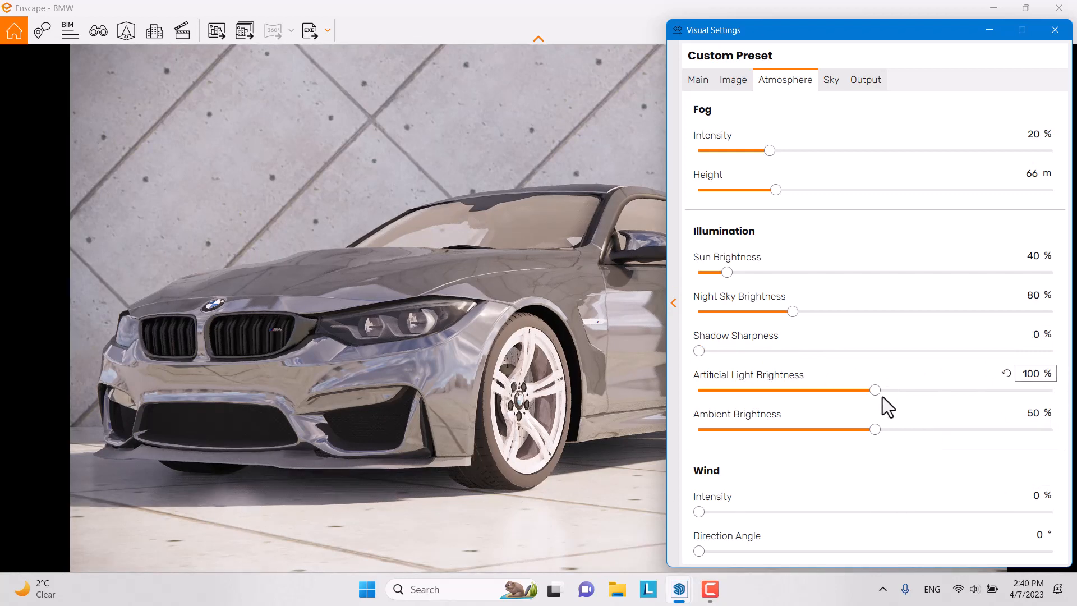
left_click_drag(874, 392, 962, 390)
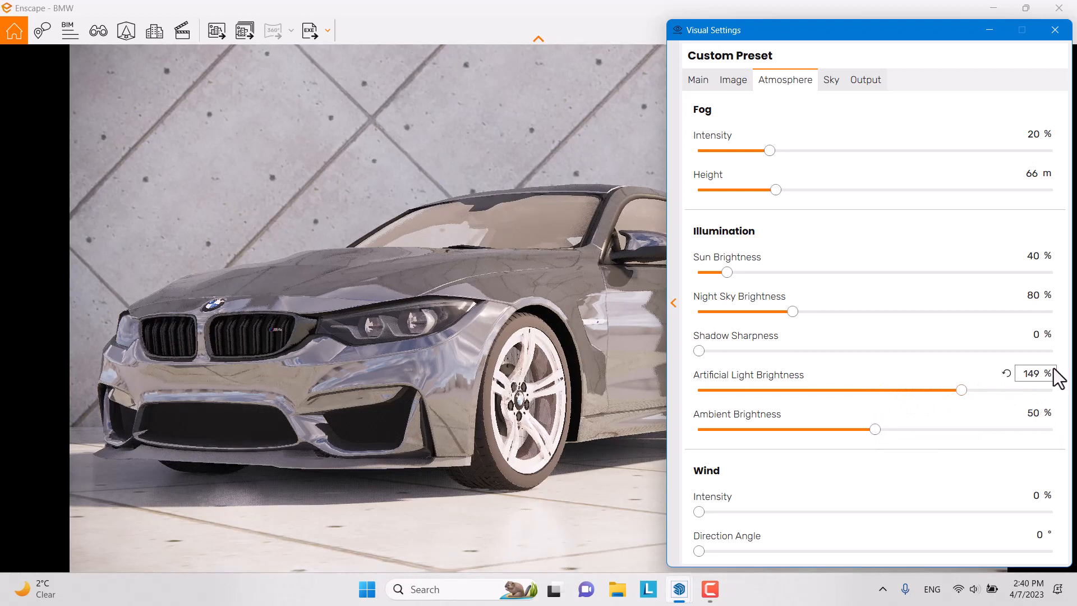
left_click(1047, 377)
type("144")
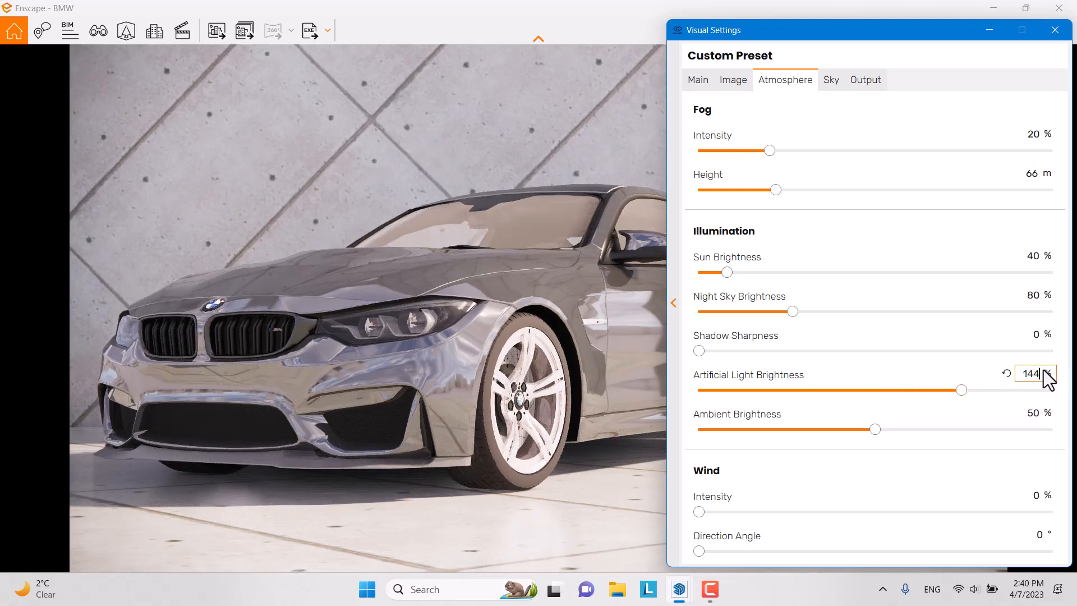
key("Return")
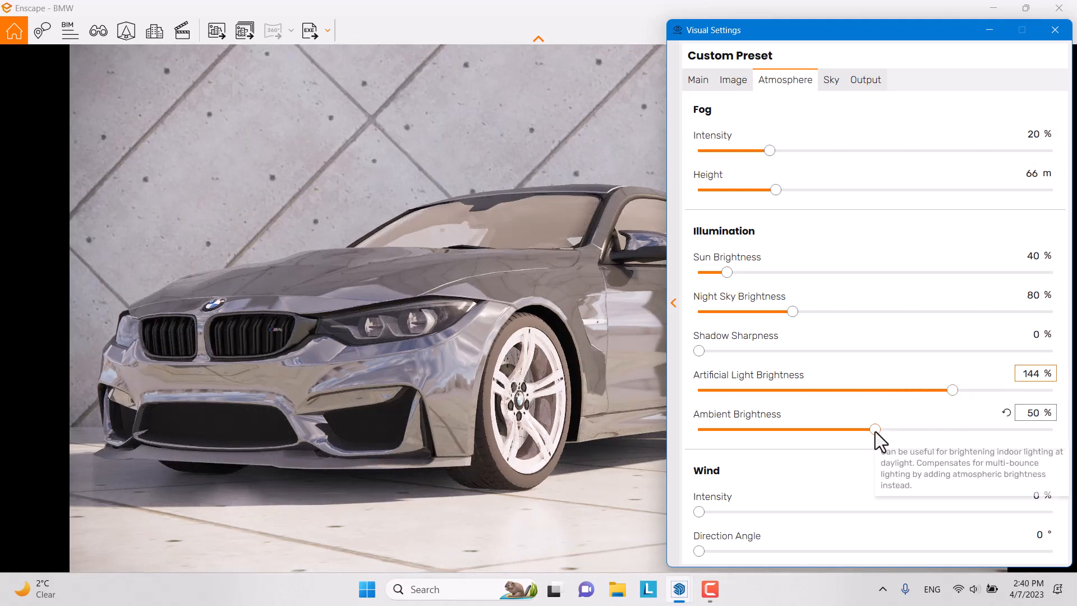
Step: Set ambient brightness to 54%, close Visual Settings and reframe the car
left_click_drag(876, 431, 891, 430)
left_click(1033, 414)
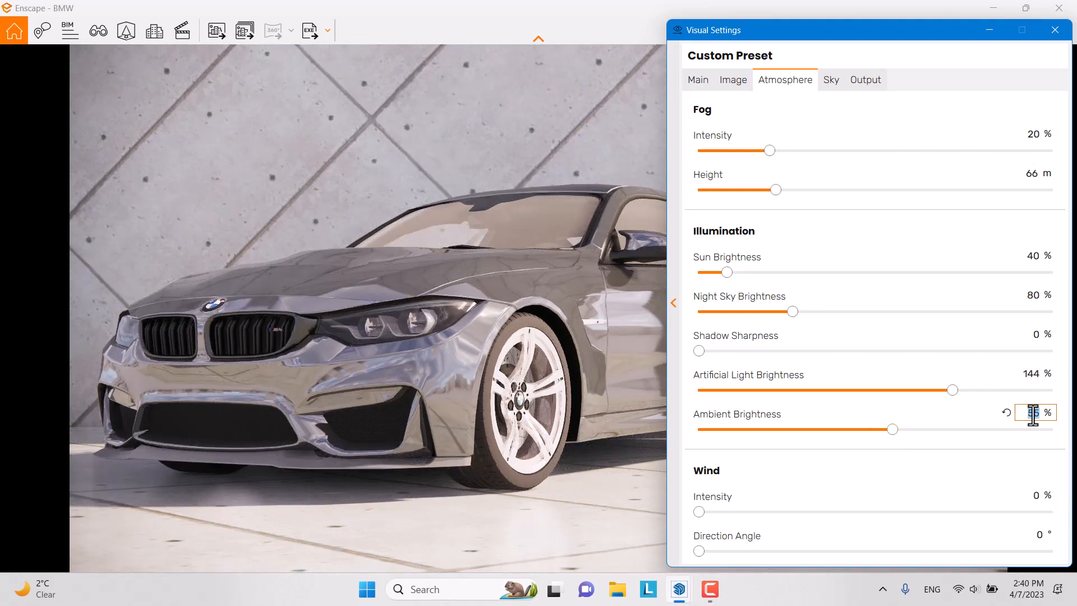
type("54")
key("Return")
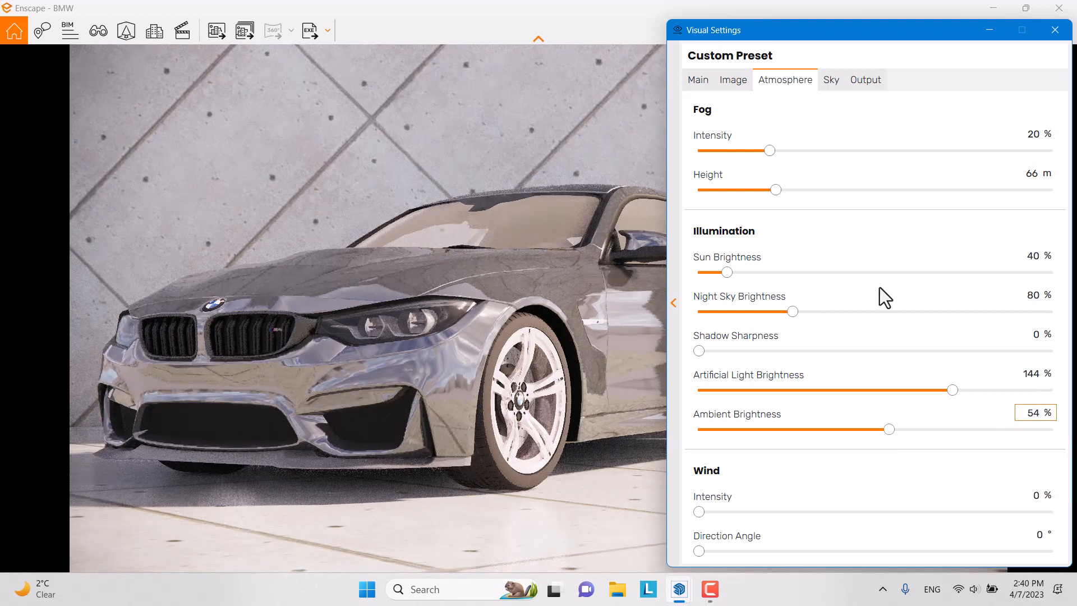
left_click(832, 83)
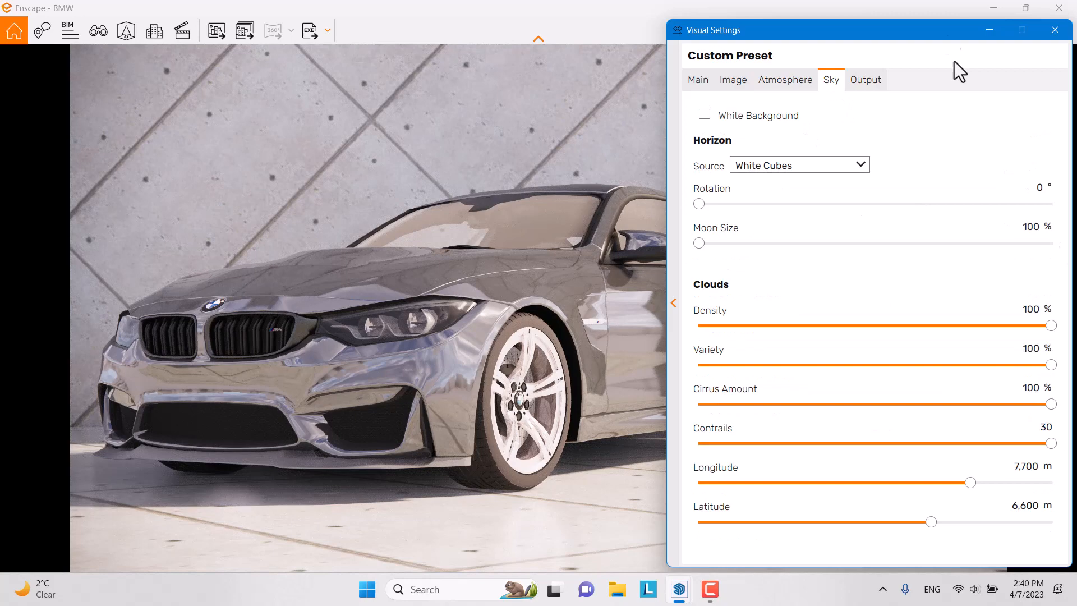
left_click(848, 79)
left_click(690, 83)
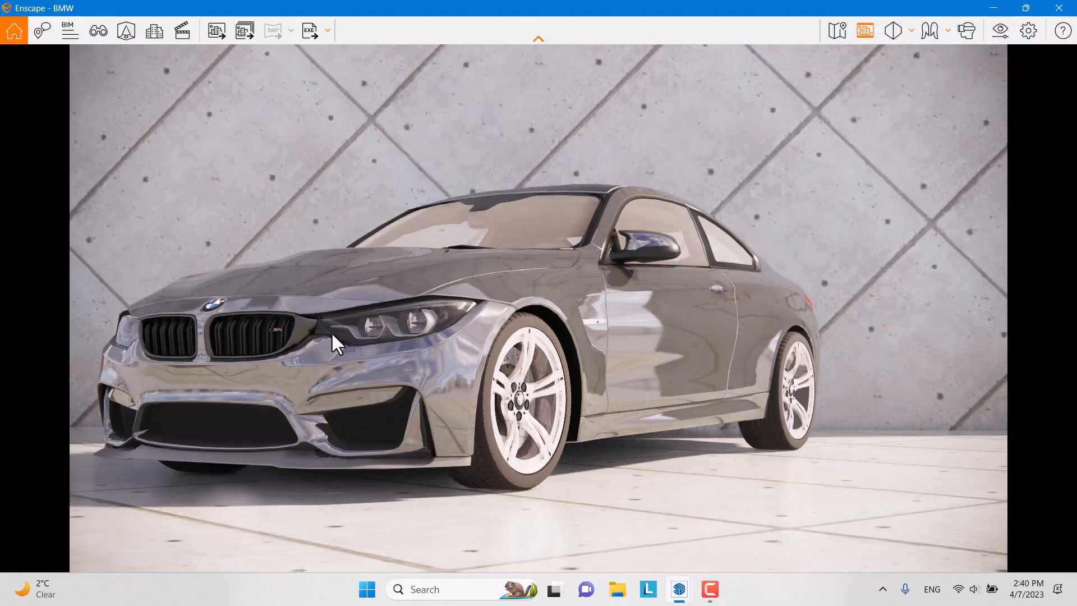
left_click_drag(472, 276, 566, 293)
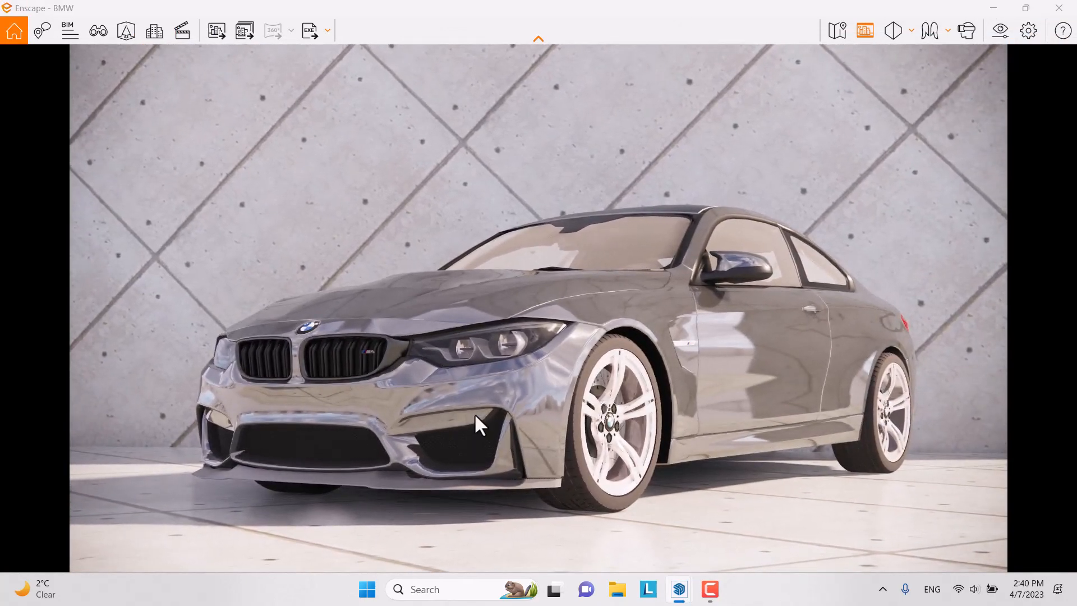
Step: Restore the Enscape window to the right half beside the SketchUp model
key("c")
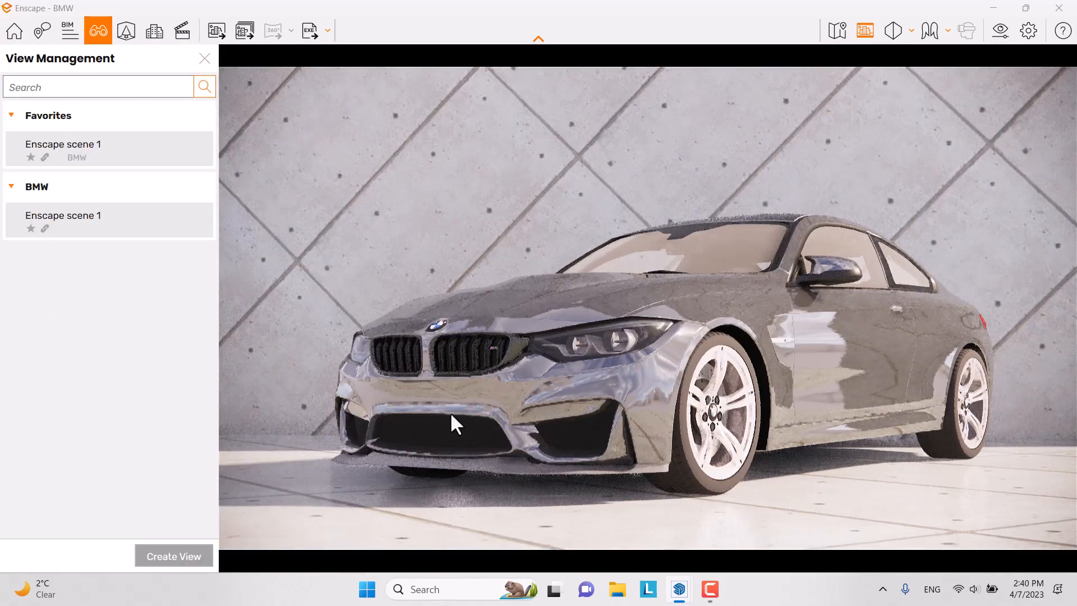
mouse_move(140, 147)
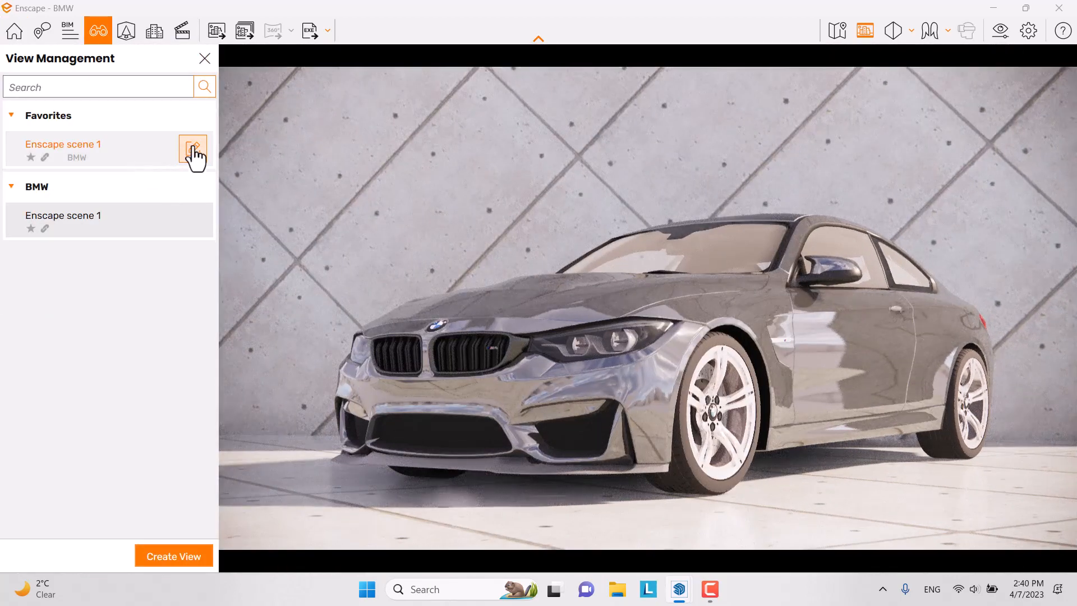
left_click(207, 60)
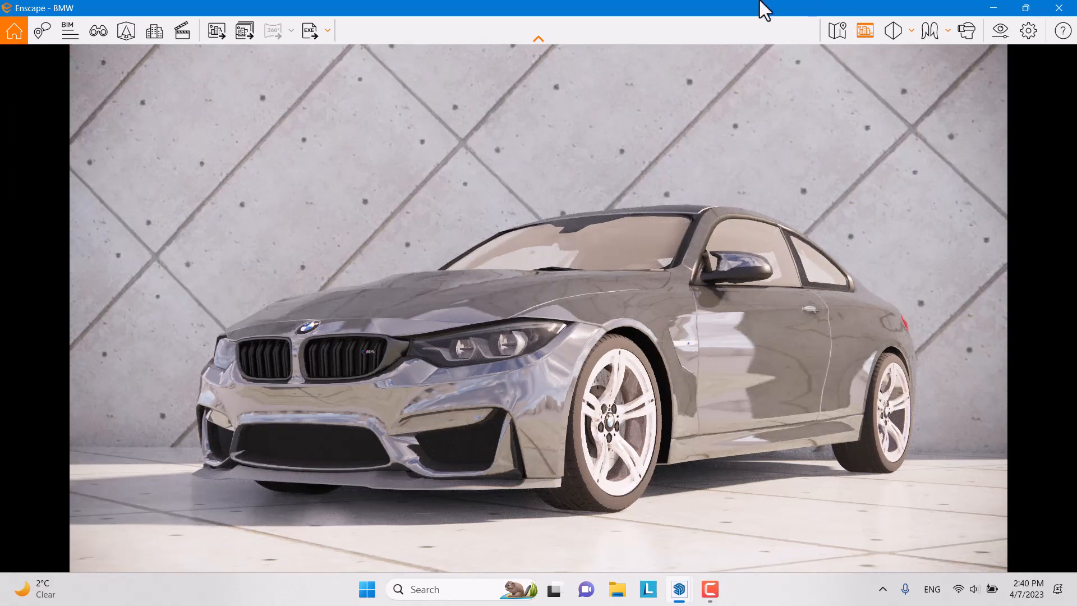
double_click(799, 8)
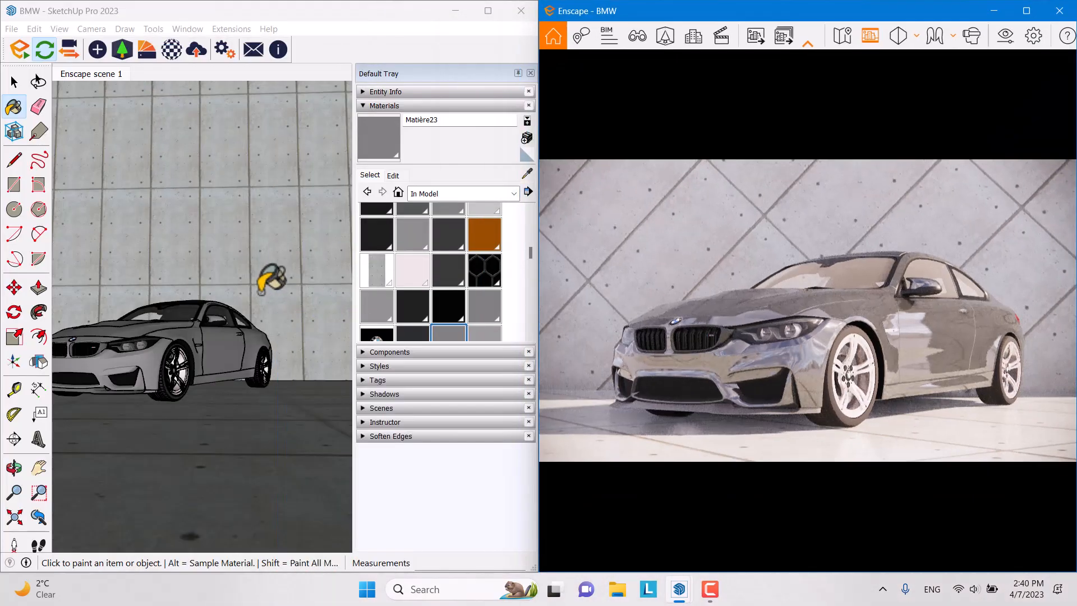
Step: Sample the car body's paint, Matière23, into the Enscape Material Editor
left_click(177, 54)
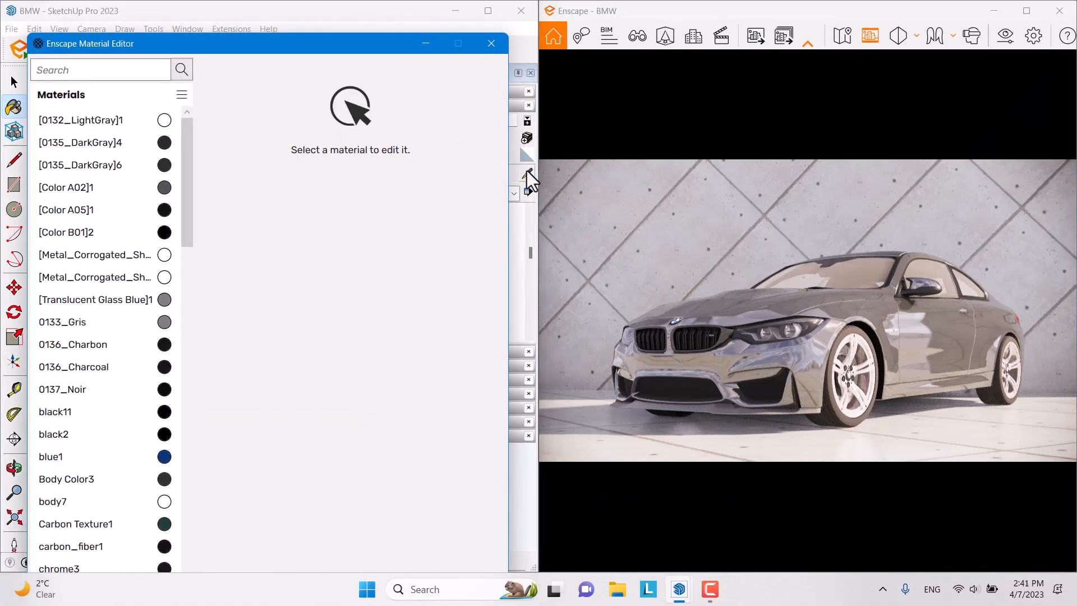
left_click(526, 171)
left_click(424, 43)
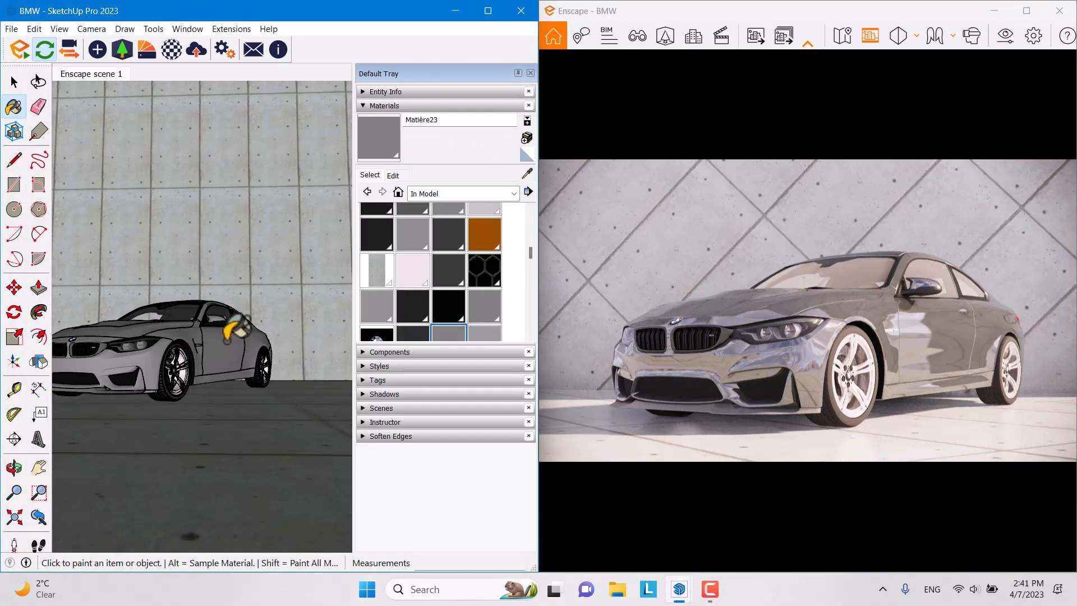
left_click(528, 173)
left_click(226, 344)
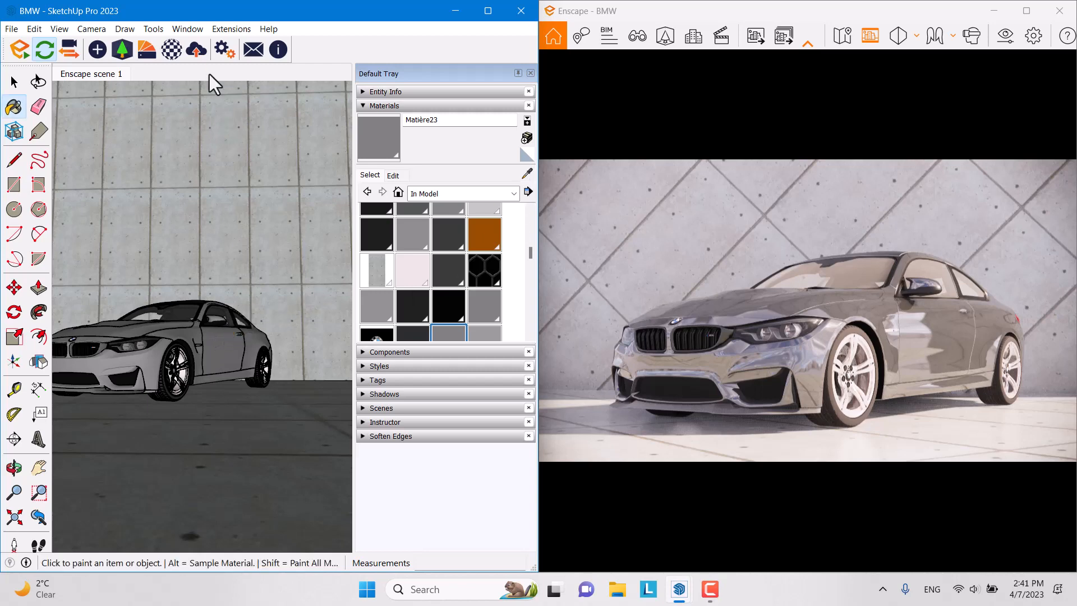
left_click(177, 52)
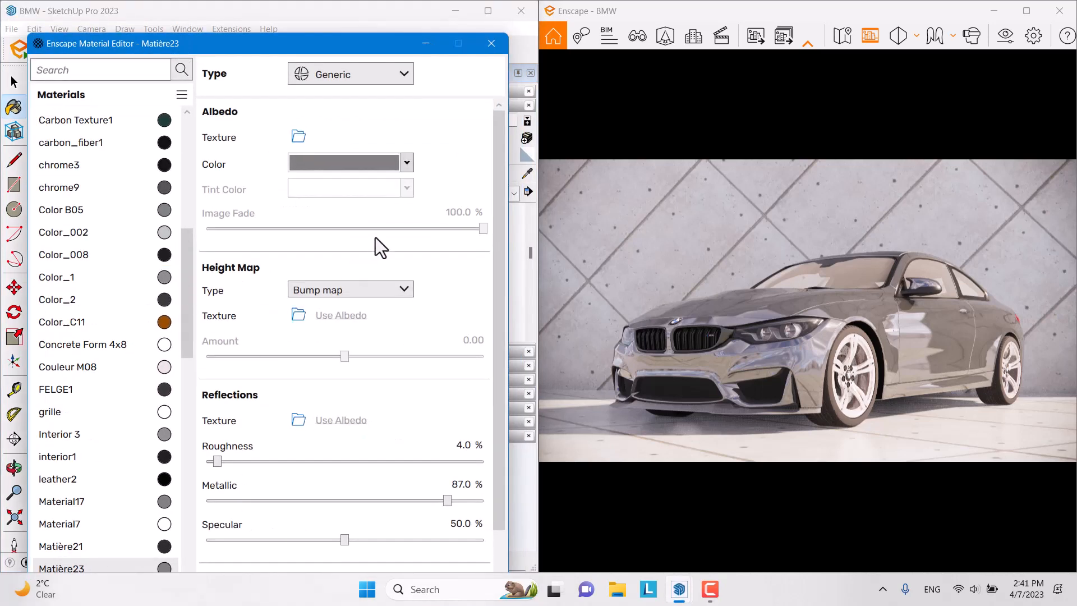
Step: Set Matière23's albedo colour to grey
left_click(406, 163)
left_click(305, 231)
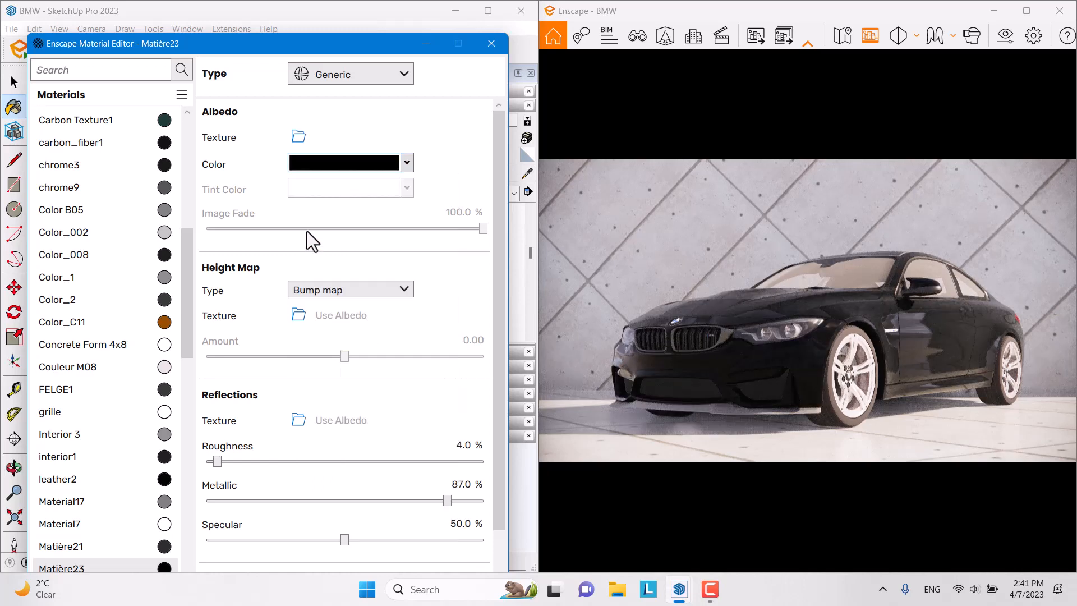
left_click(406, 163)
left_click(320, 231)
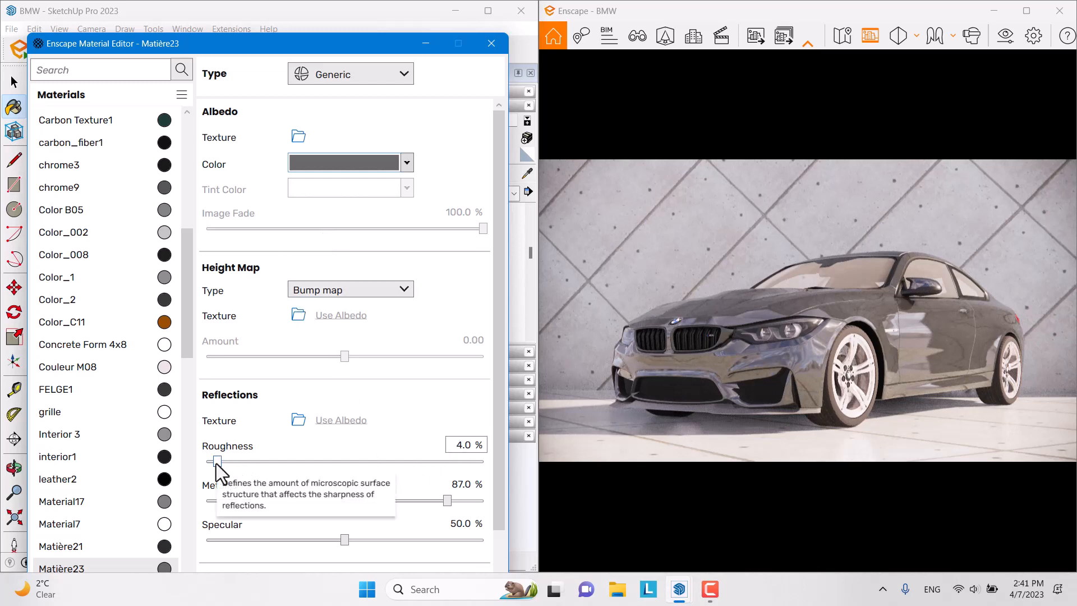
Step: Give the car paint 23.4% roughness and 77.6% metallic
left_click_drag(217, 461, 272, 461)
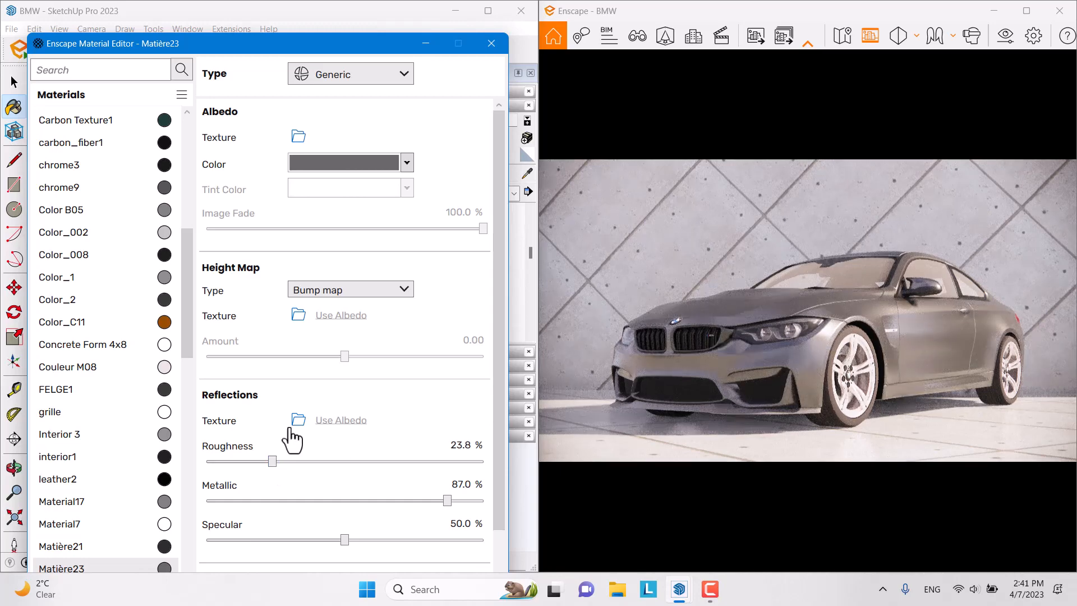
mouse_move(272, 461)
left_mouse_down()
mouse_move(490, 455)
mouse_move(326, 463)
mouse_move(271, 483)
left_mouse_up()
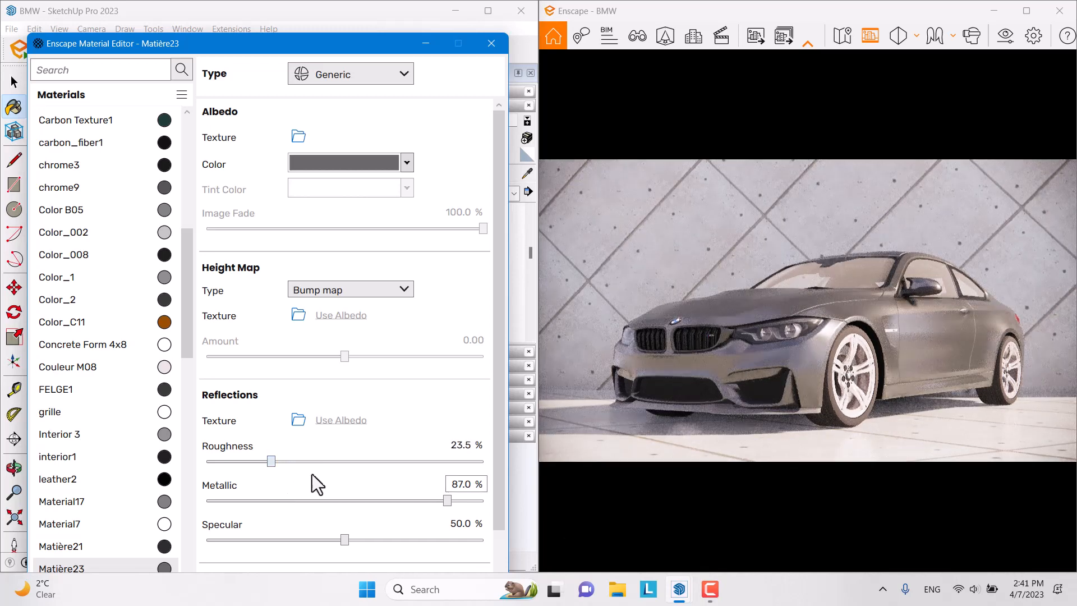
double_click(468, 445)
type("20")
key("Return")
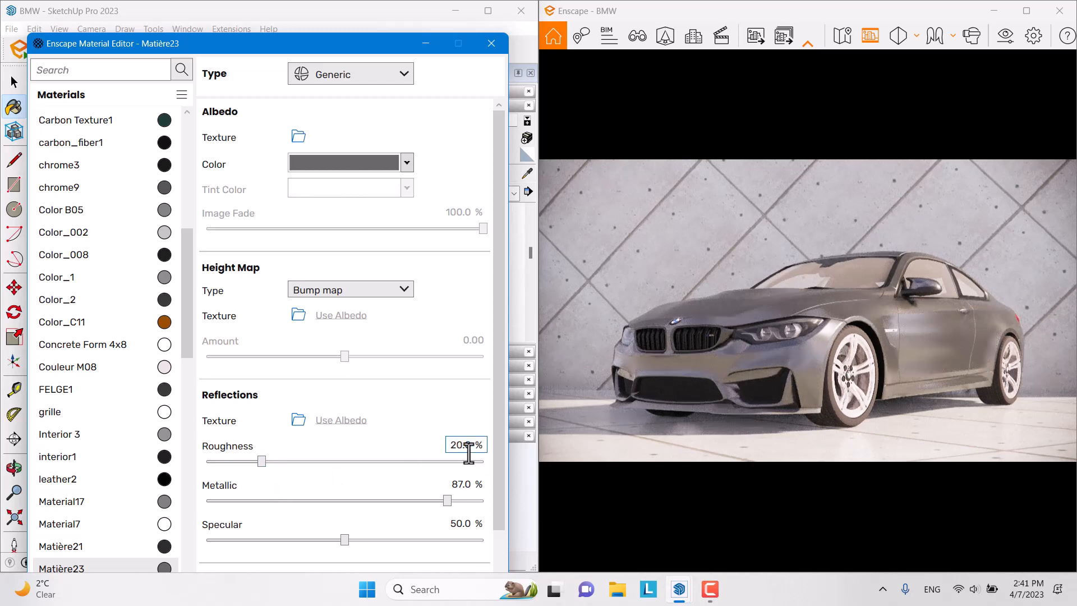
mouse_move(447, 503)
left_mouse_down()
mouse_move(514, 500)
mouse_move(433, 506)
left_mouse_up()
left_click(465, 486)
type("77")
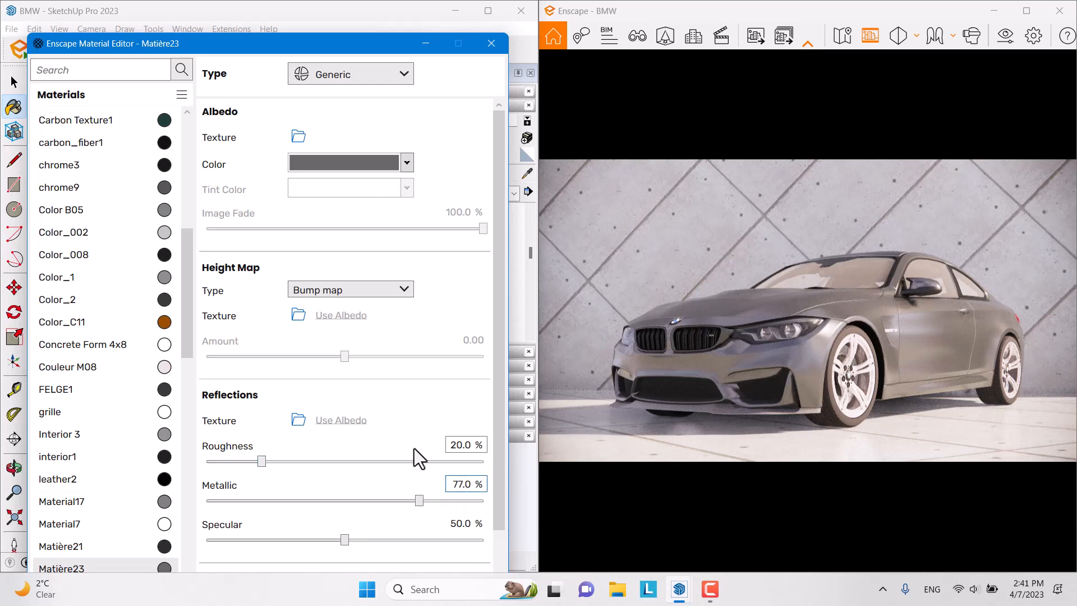
left_click(454, 446)
type("23.")
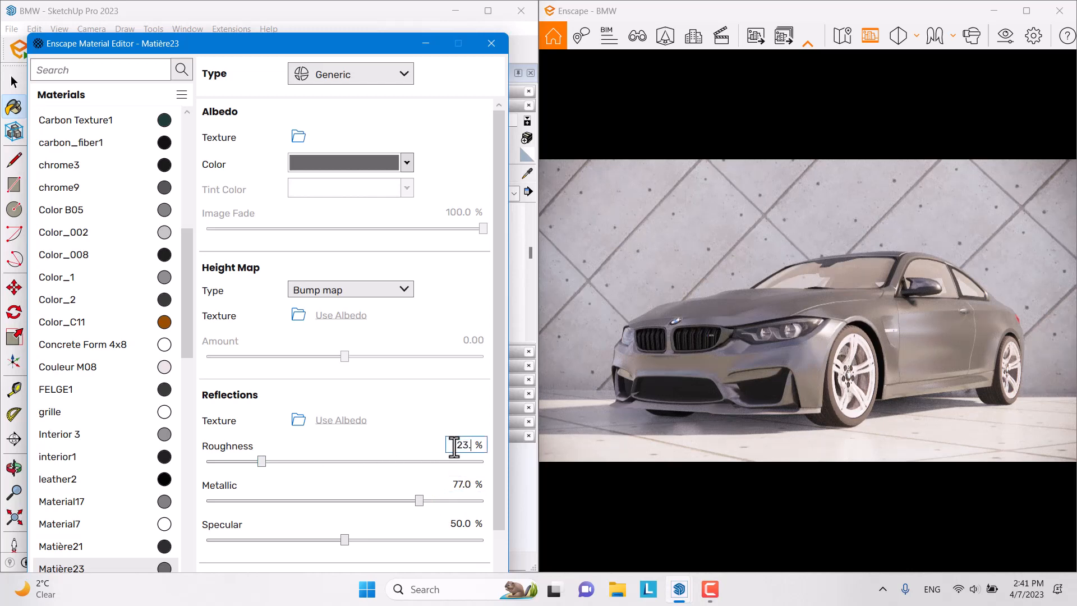
type("4")
left_click(463, 486)
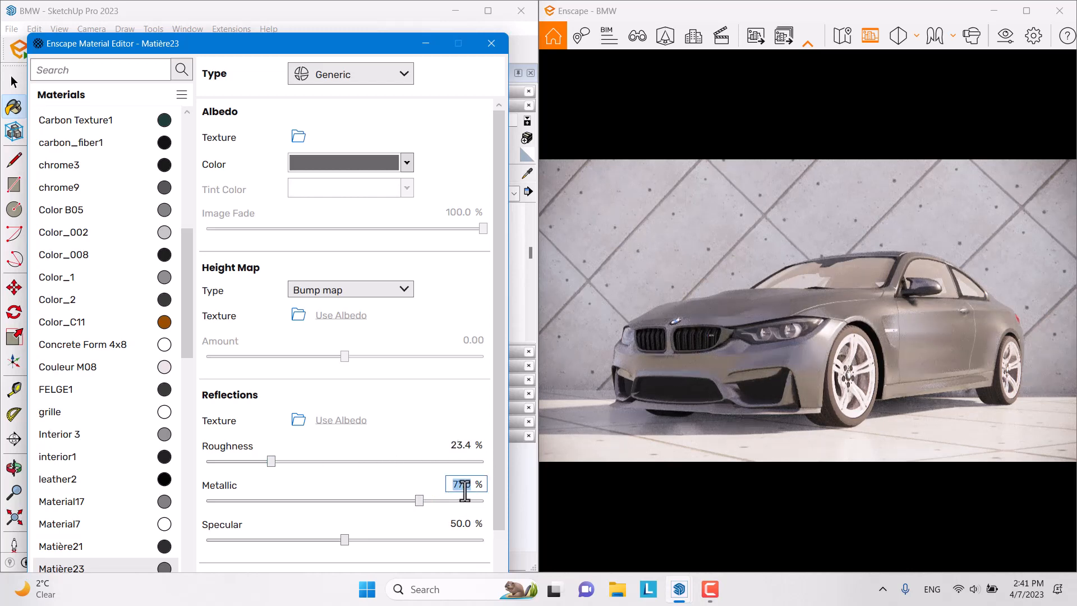
type("77.6")
left_click(516, 173)
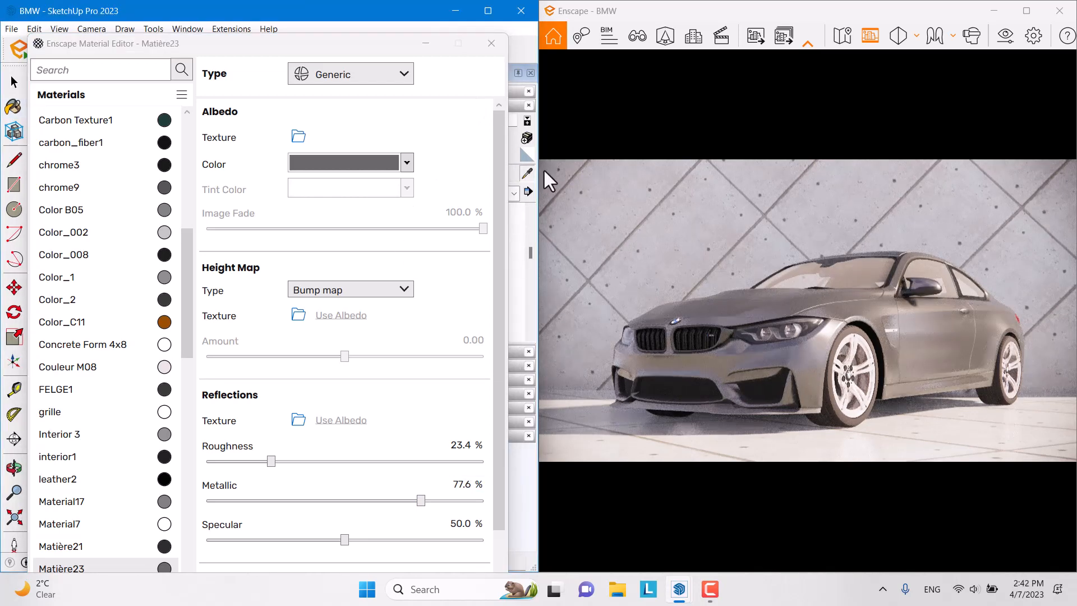
Step: Sample the car's window1 glass material into the Enscape Material Editor
left_click(432, 44)
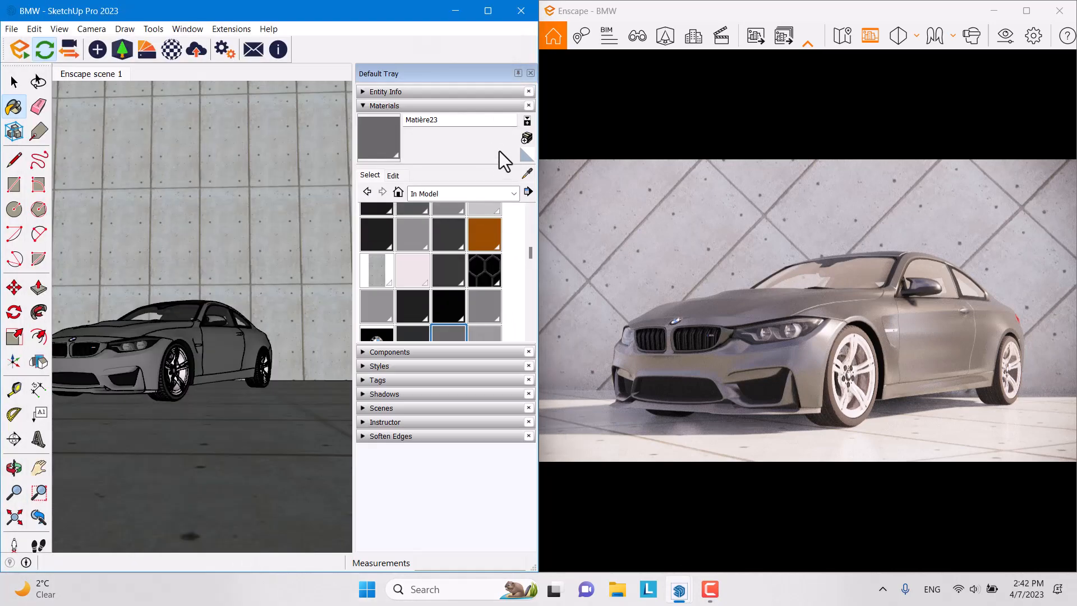
left_click(527, 174)
left_click(145, 326)
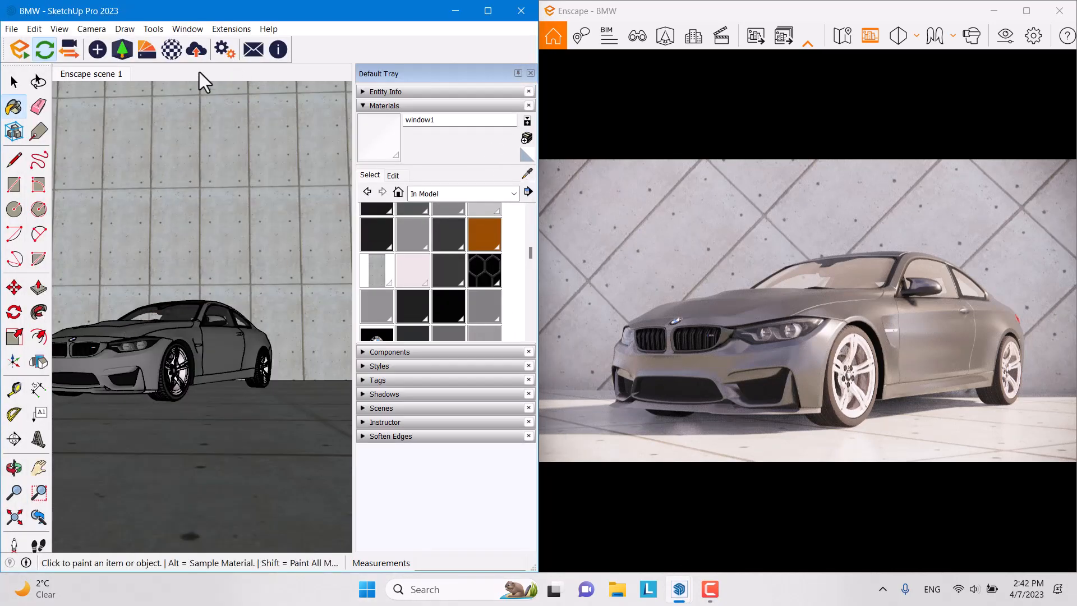
left_click(178, 50)
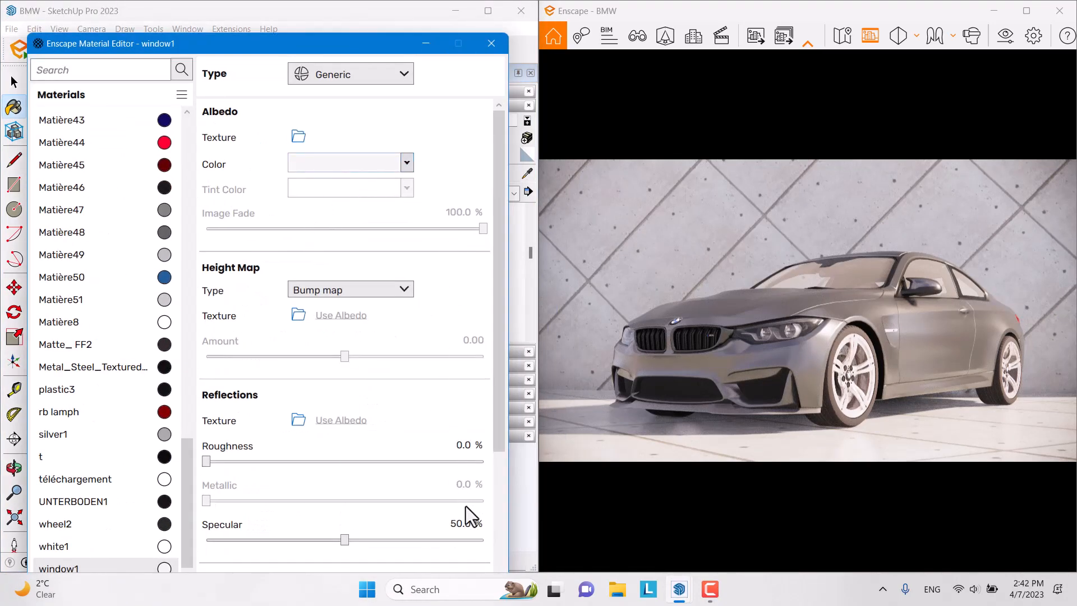
Step: Lower the glass opacity to 9.7% and set refractive index to 1.84
scroll(497, 435, "down", 3)
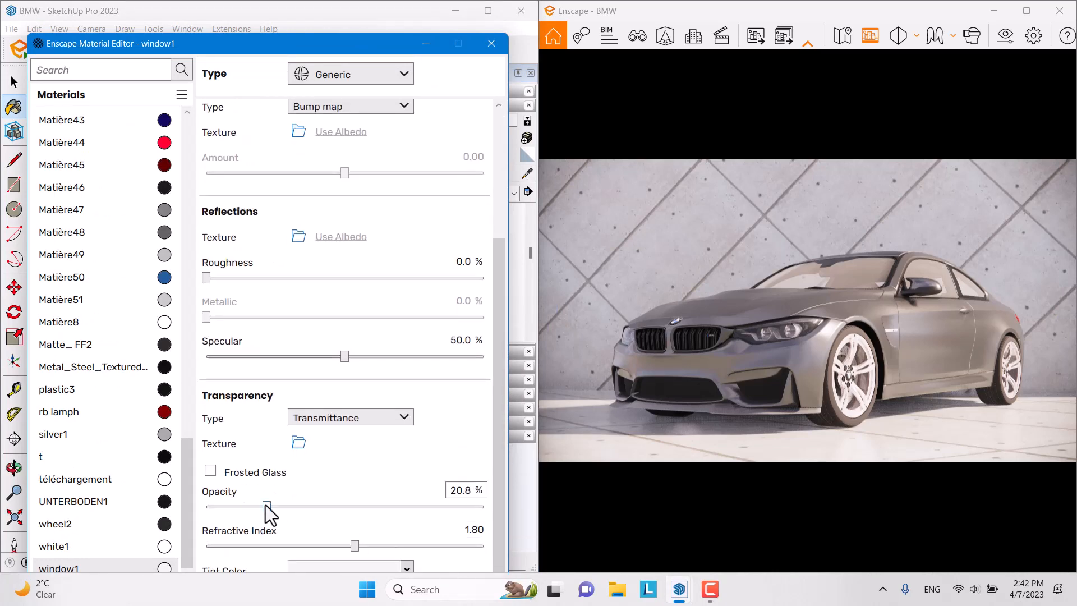
left_click_drag(267, 507, 234, 516)
left_click(465, 490)
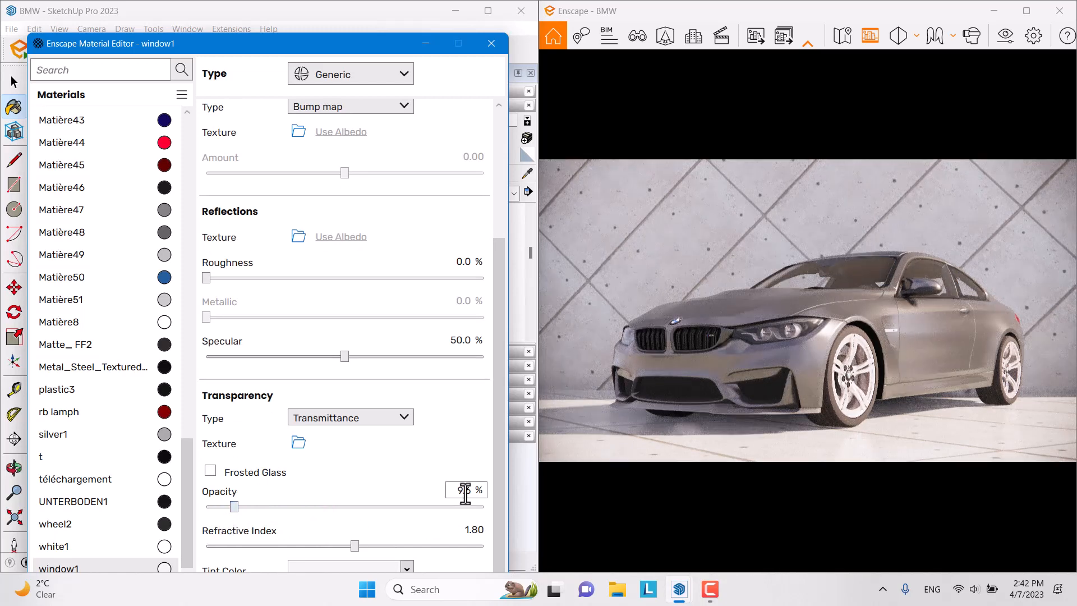
type("7")
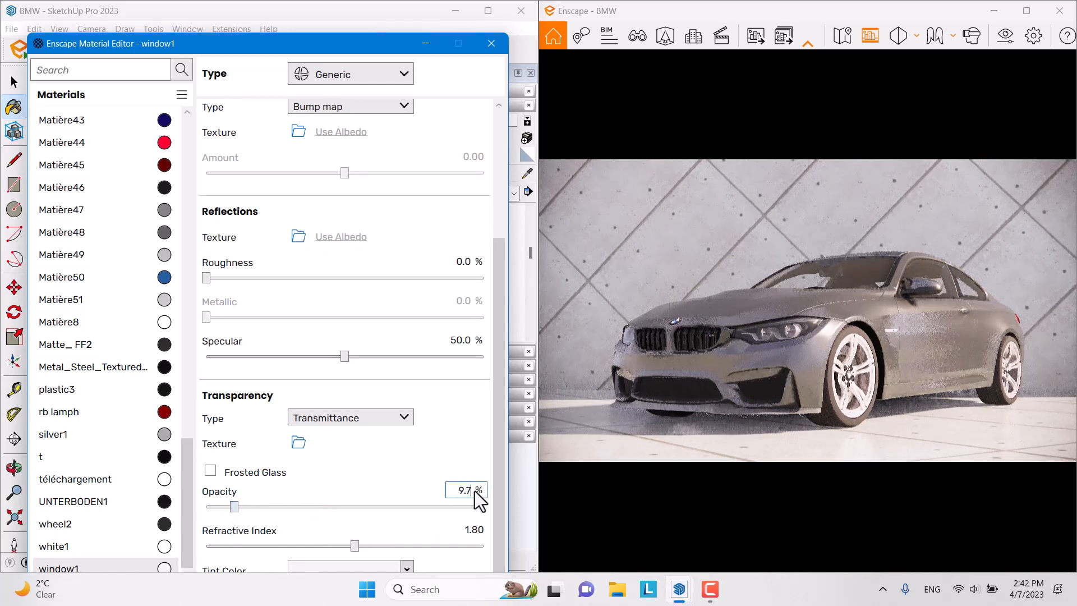
left_click(470, 530)
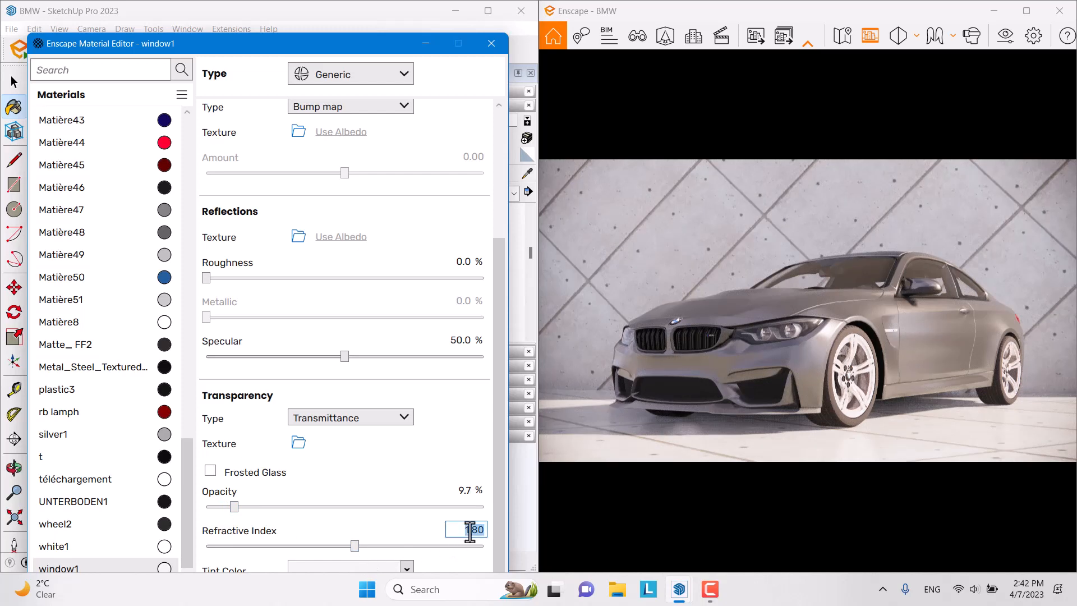
type("1.84")
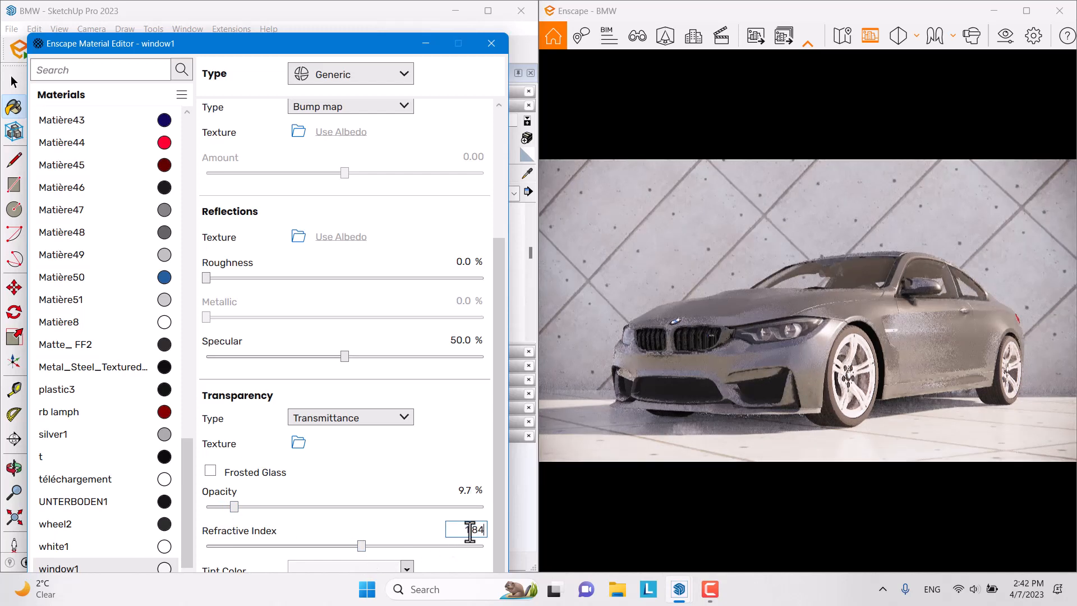
key("Return")
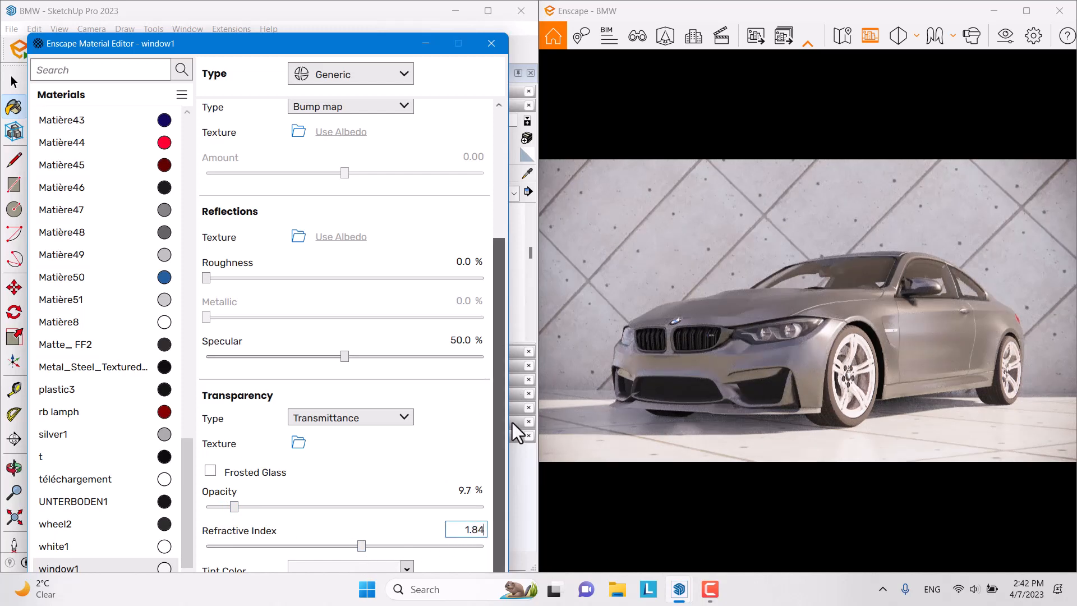
Step: Make the glass tint and albedo colour grey, then close the Material Editor
left_click(406, 568)
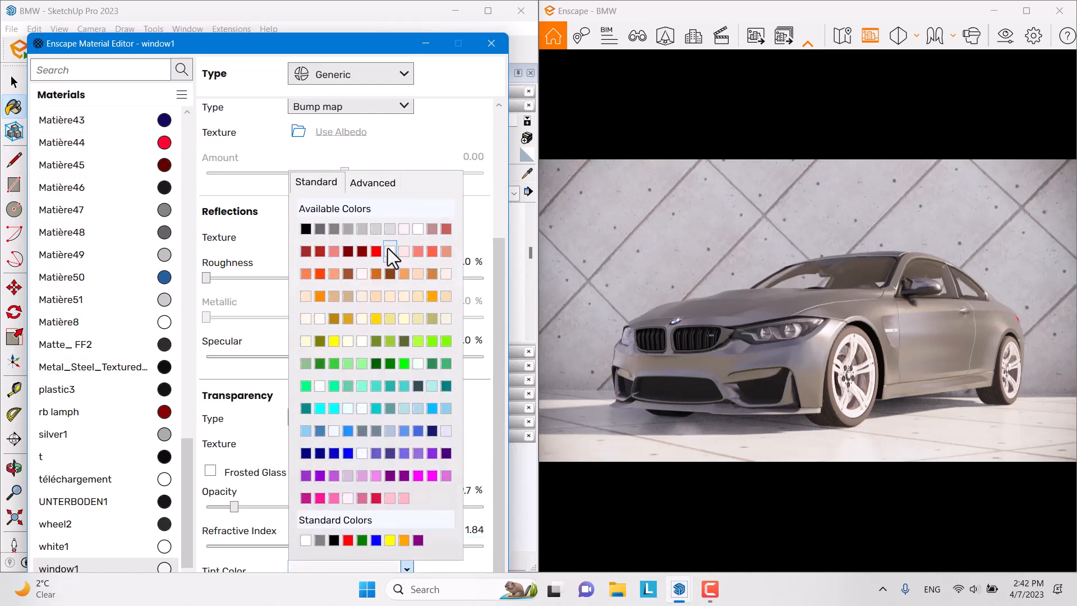
left_click(338, 230)
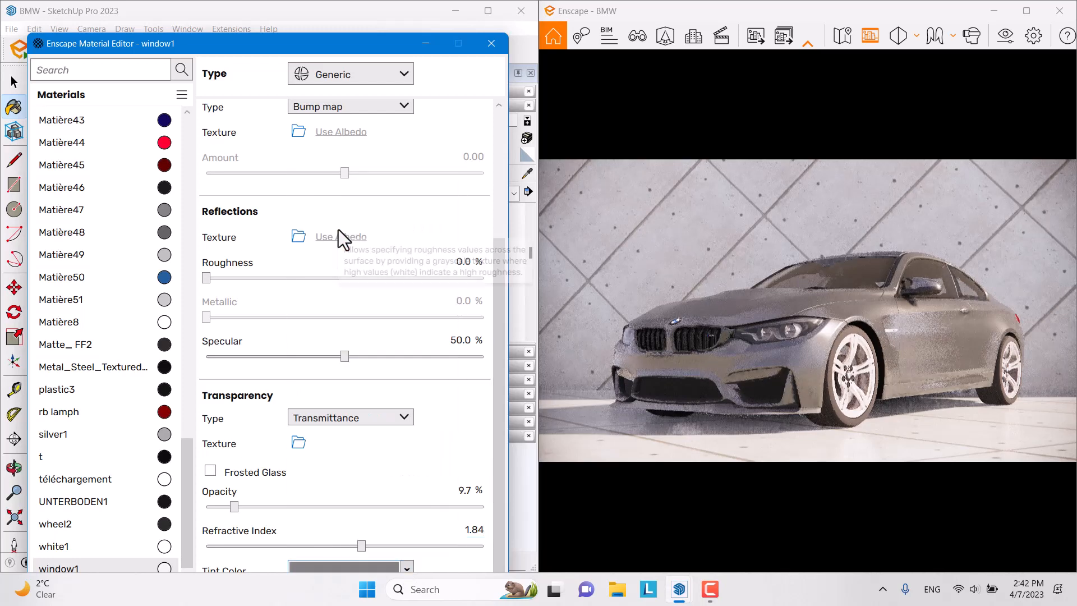
left_click_drag(496, 438, 496, 280)
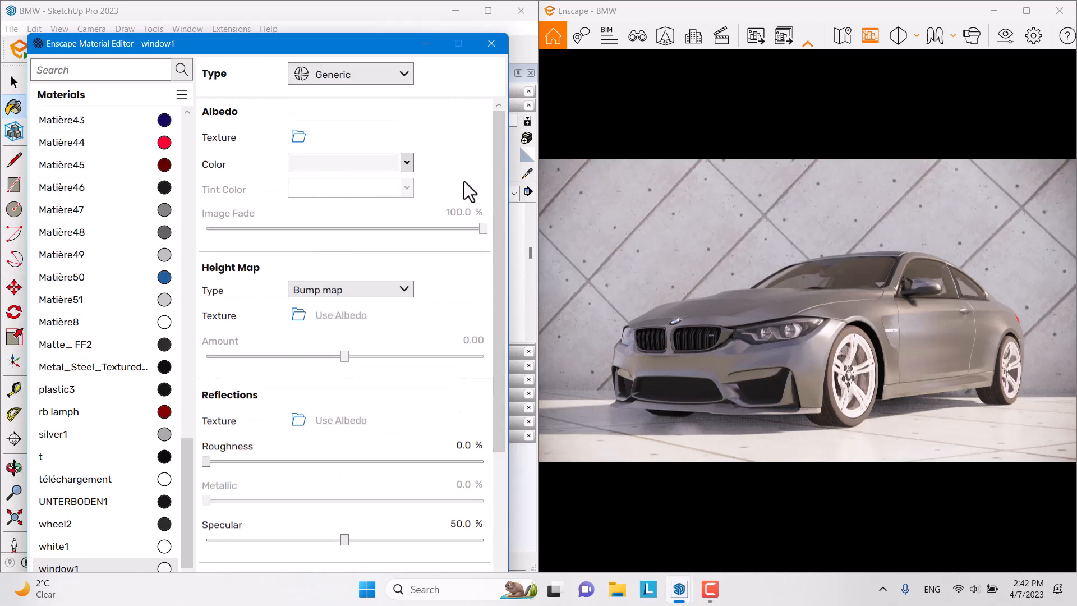
left_click(396, 169)
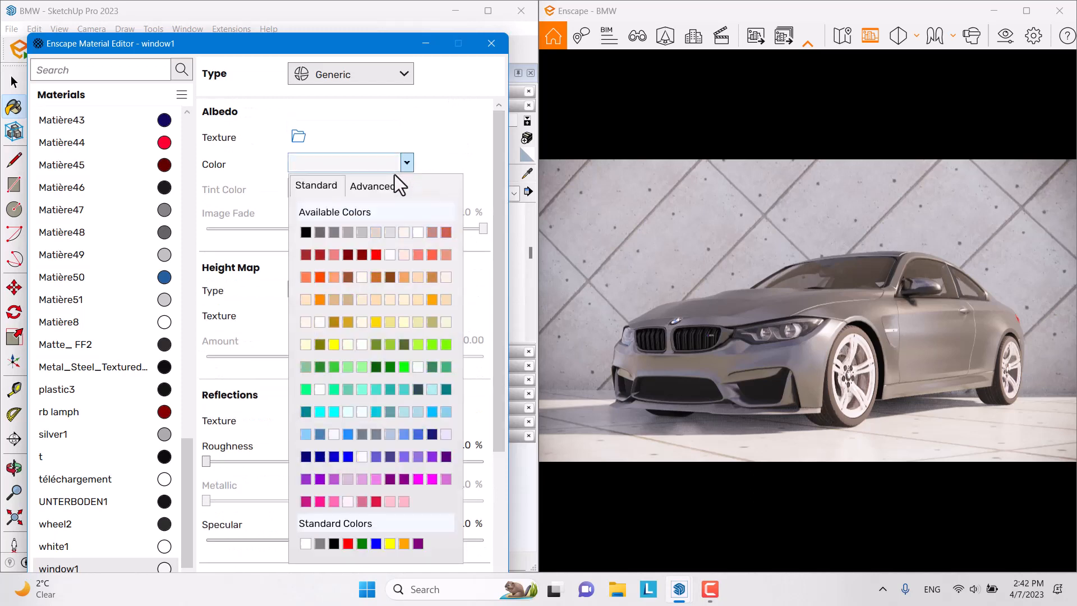
left_click(338, 234)
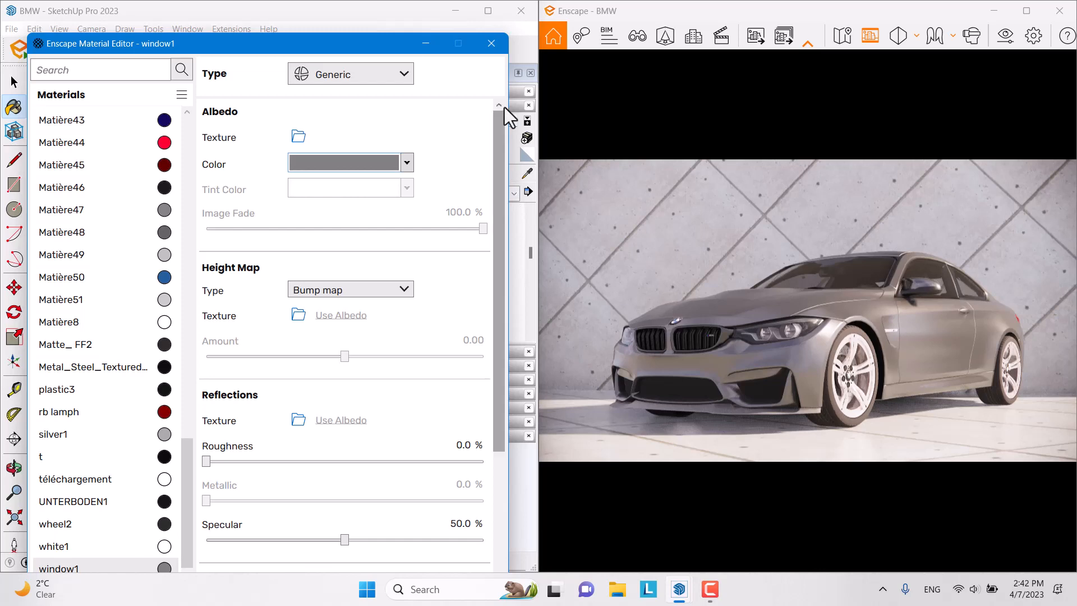
left_click(491, 43)
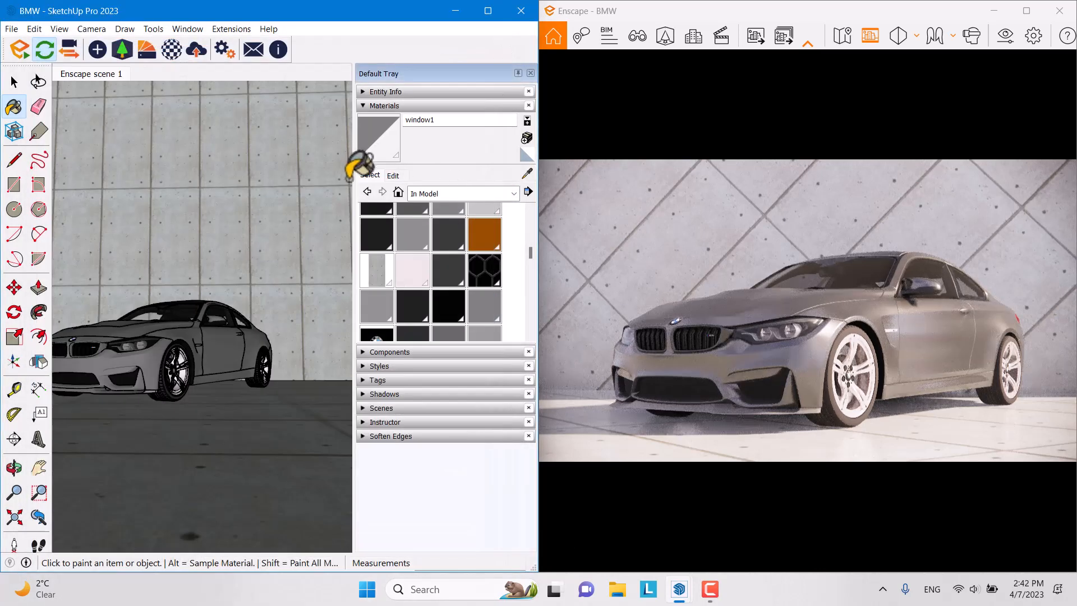
Step: Maximize Enscape, lower the Image vignette to 27%, and start adding depth of field
left_click(1025, 12)
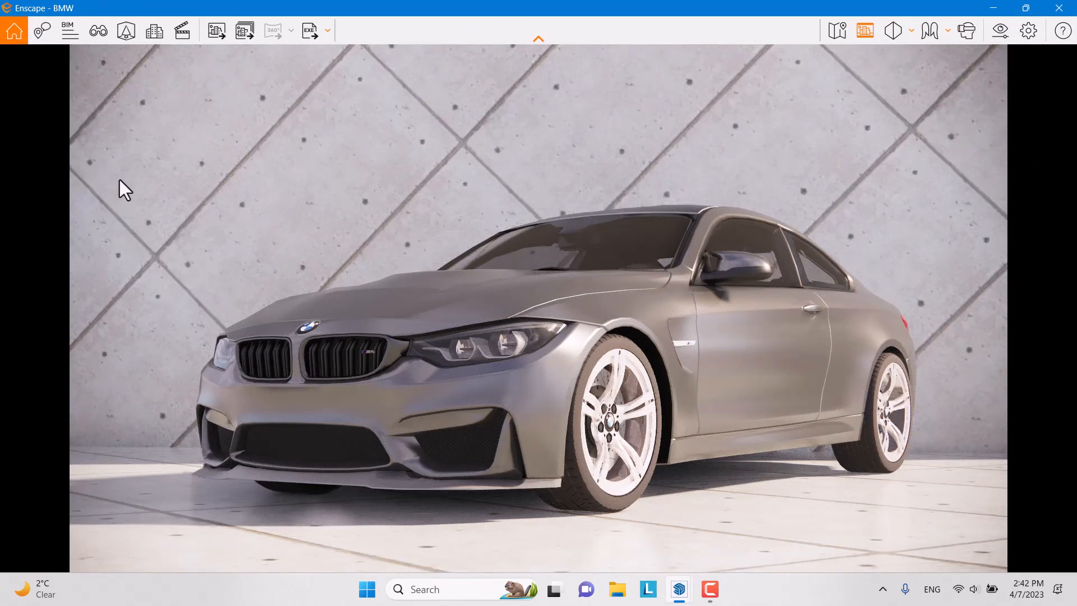
left_click(993, 32)
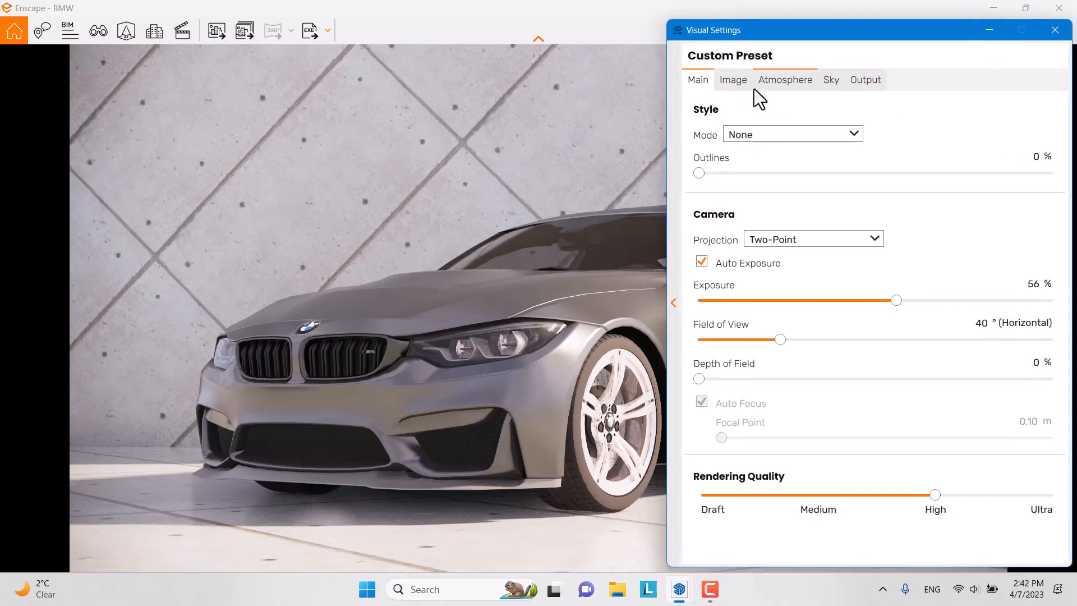
left_click(745, 82)
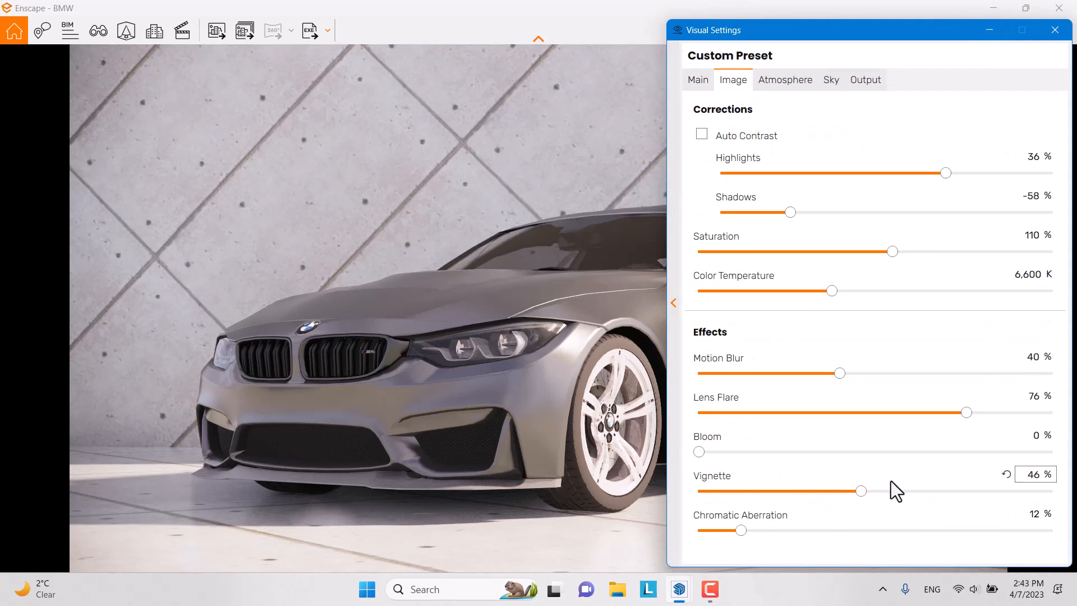
left_click(1027, 477)
type("27")
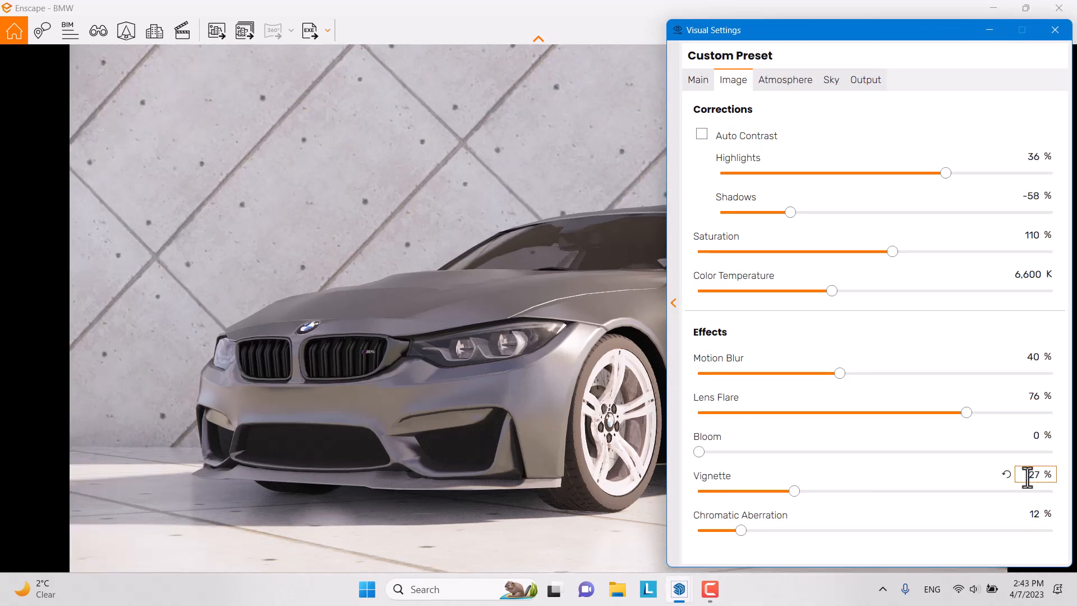
left_click(698, 81)
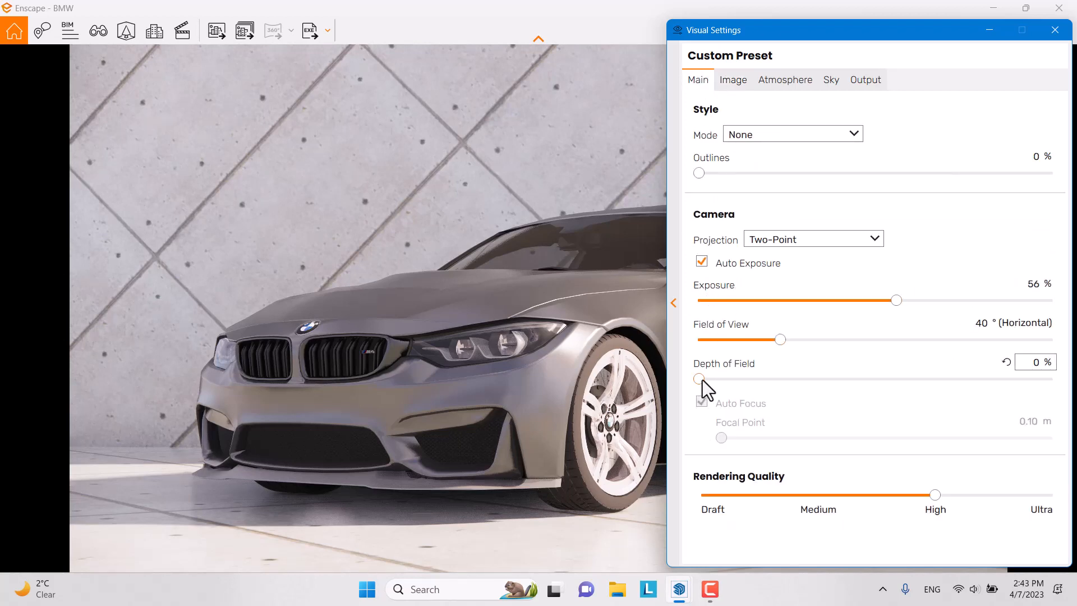
left_click_drag(700, 379, 763, 381)
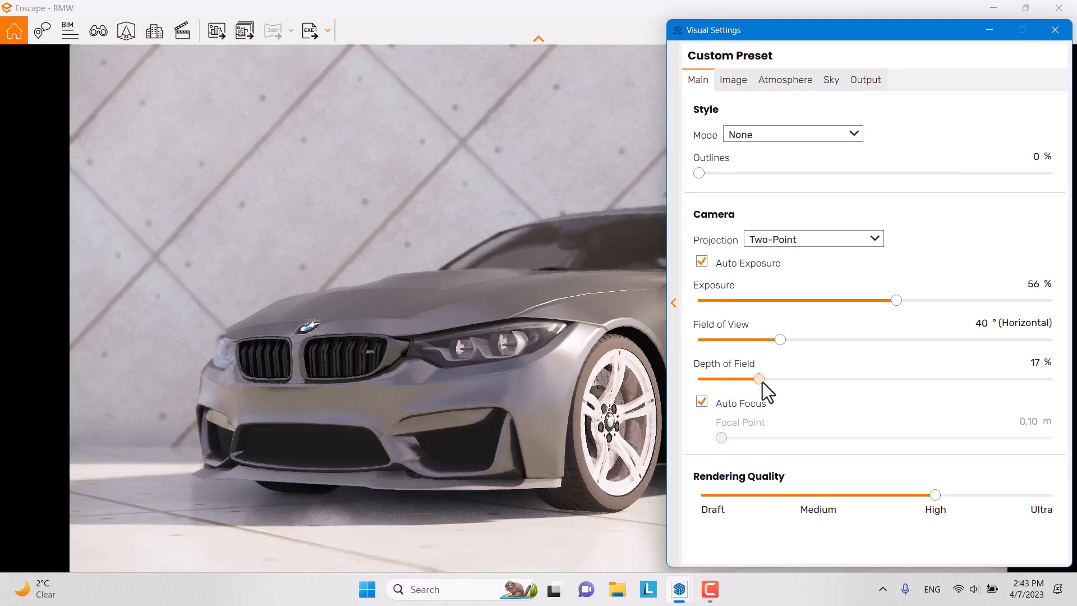
Step: Turn off Auto Focus and set the focal point to 4.70 m
left_click(701, 403)
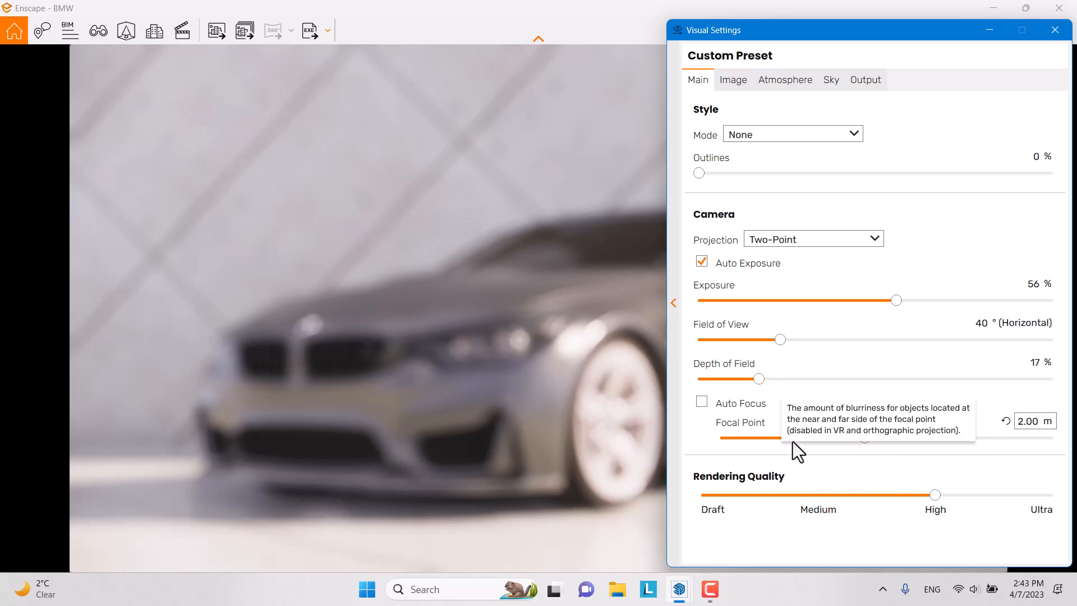
left_click_drag(863, 438, 903, 447)
left_click(1034, 421)
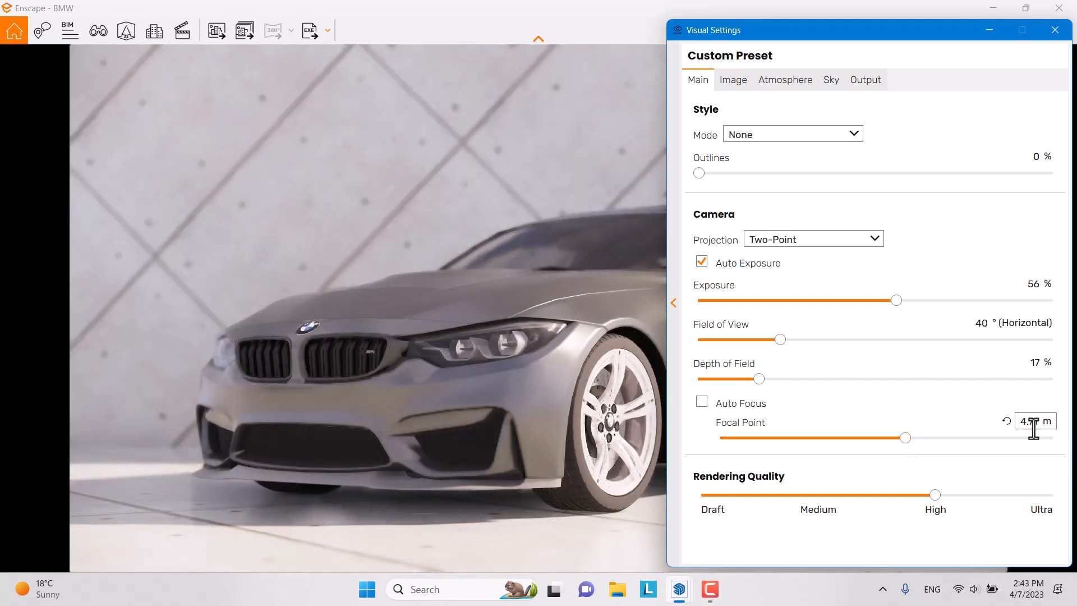
key("BackSpace")
type("4.70")
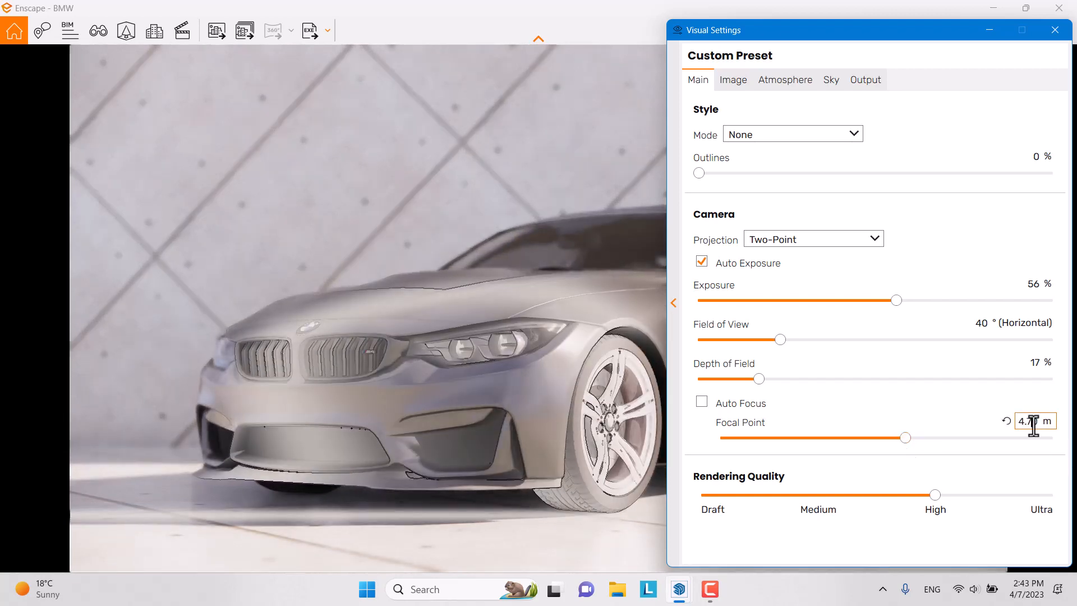
key("Return")
Step: Set depth of field to 7% and rendering quality to Ultra, then close Visual Settings
left_click_drag(759, 380, 735, 389)
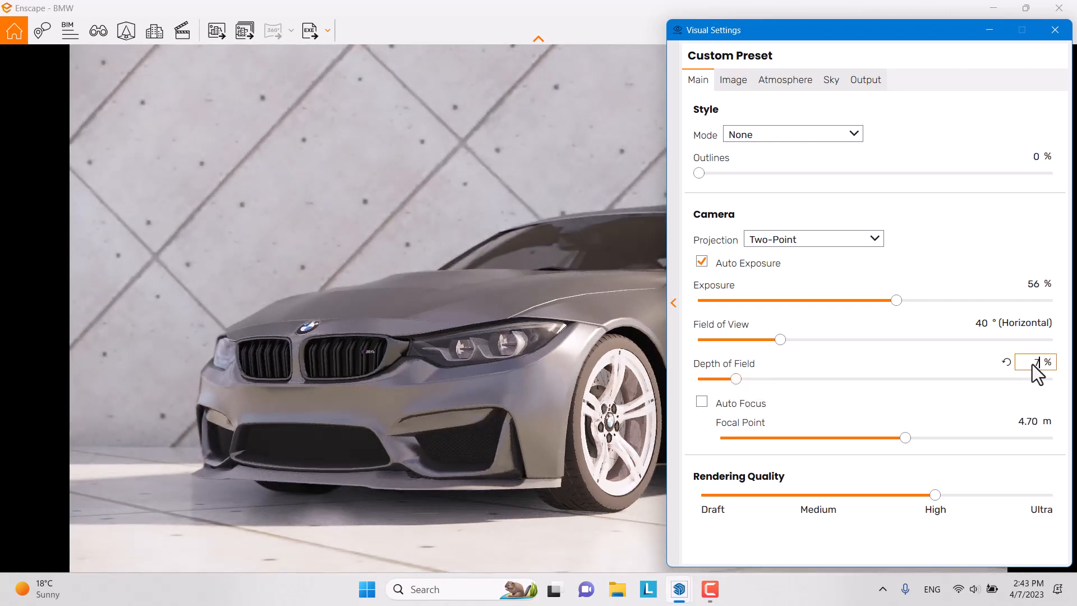
key("Return")
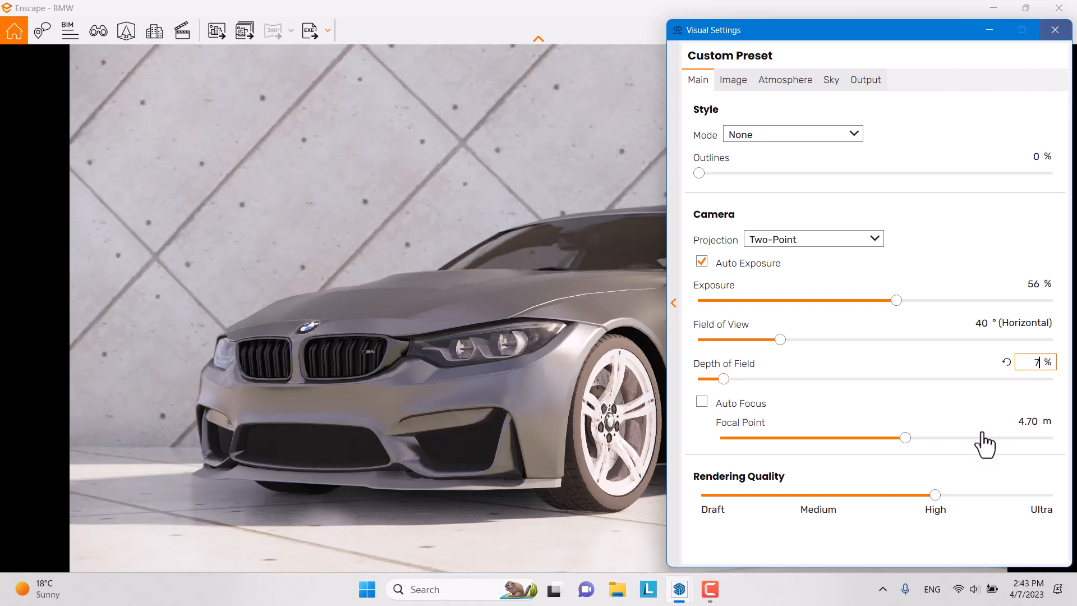
left_click_drag(934, 494, 1072, 499)
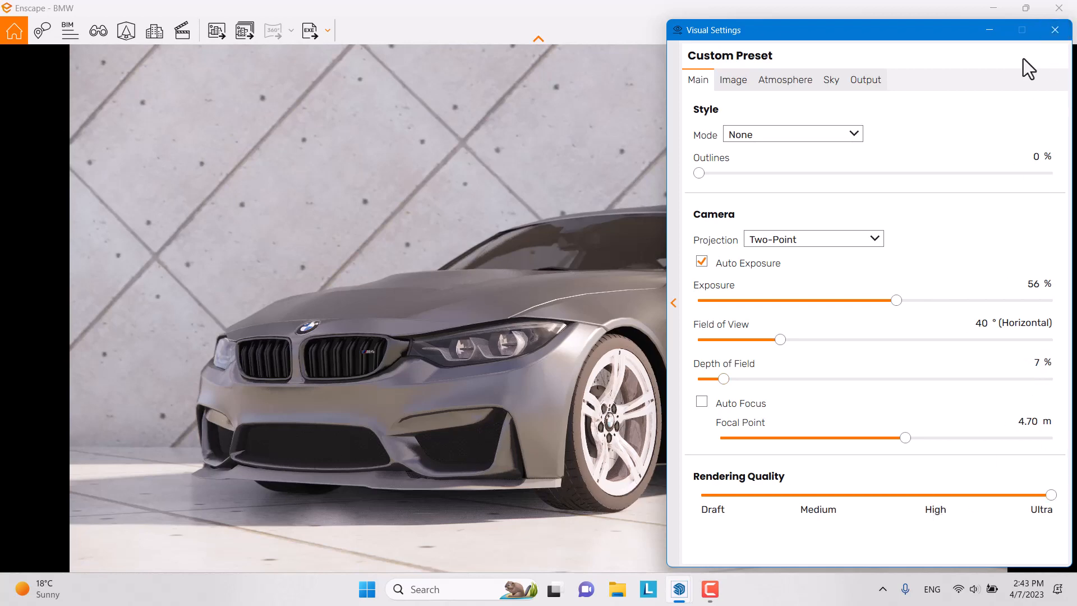
left_click(1055, 30)
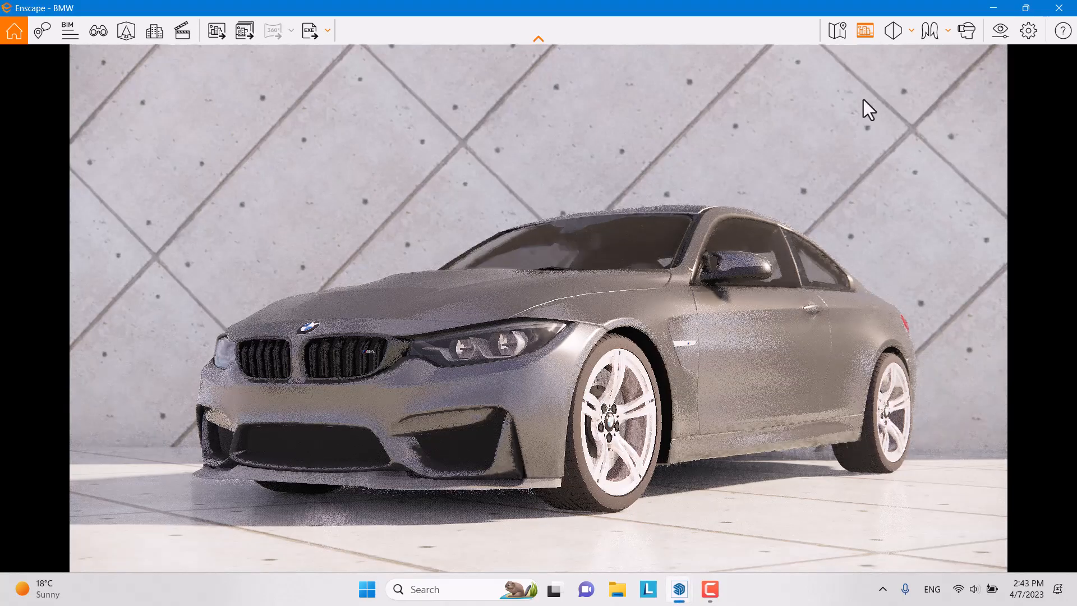
Step: Return to a full-screen SketchUp, tidy the side tray, and select the car
left_click(993, 8)
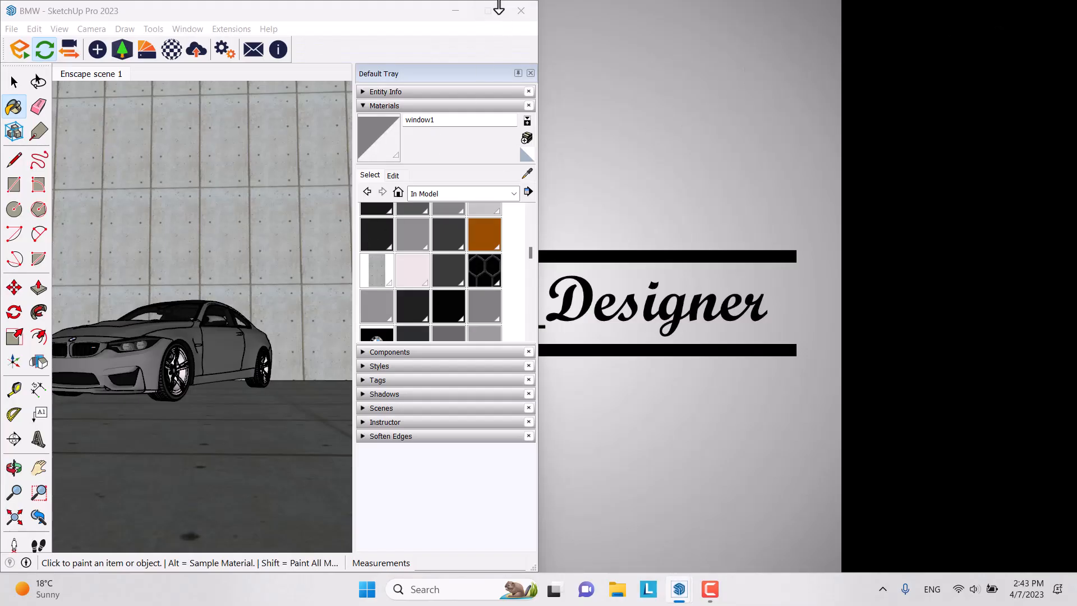
left_click(488, 11)
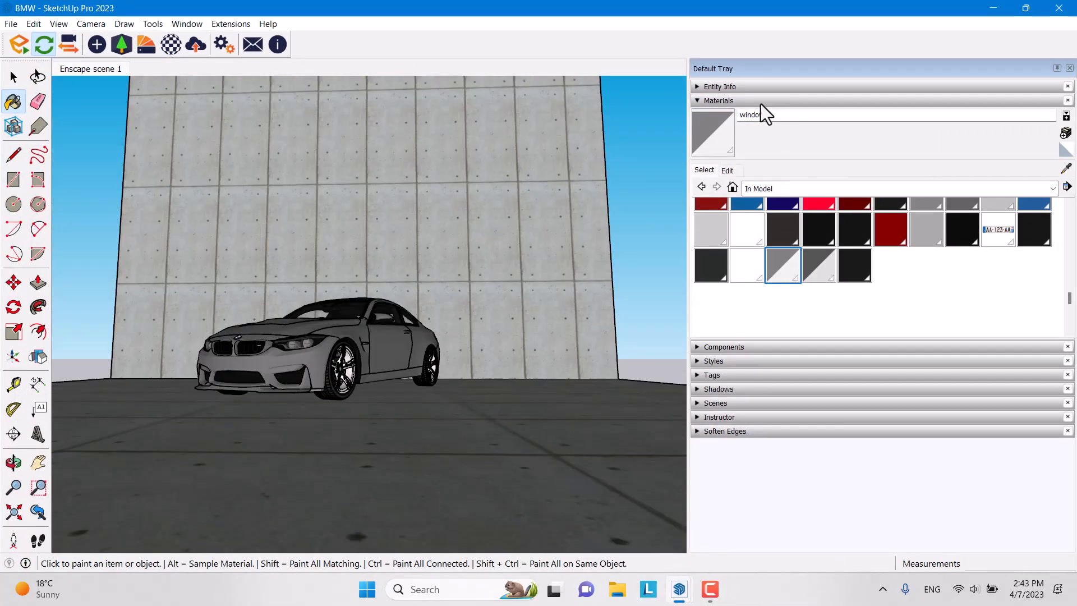
left_click(761, 102)
left_click_drag(689, 236, 890, 237)
left_click(1070, 68)
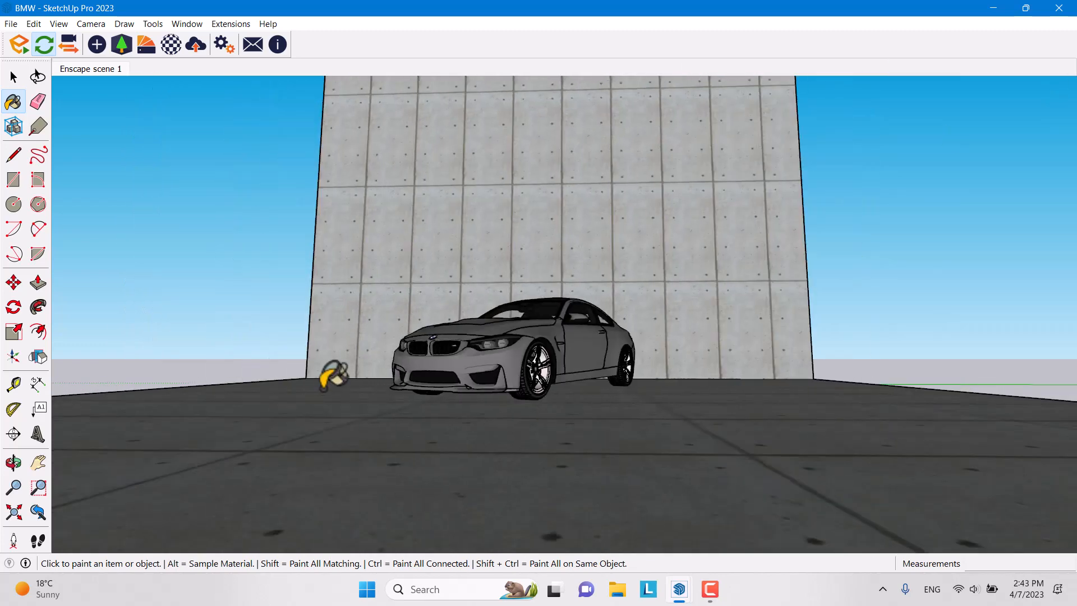
key("space")
left_click(496, 346)
left_click(13, 101)
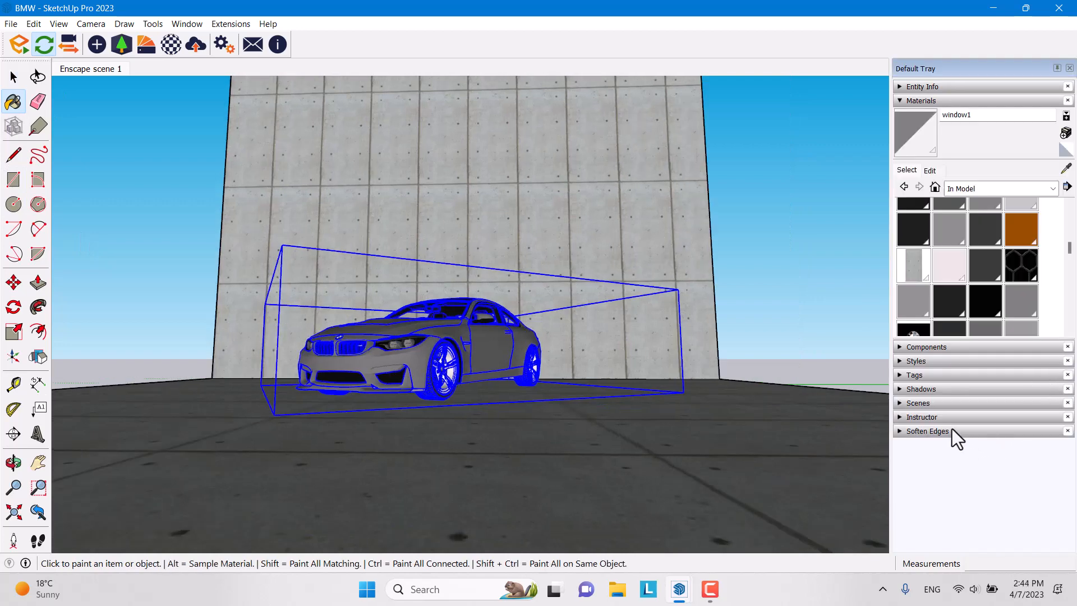
Step: Soften every edge inside the car group up to 180 degrees, including coplanar ones
left_click(953, 432)
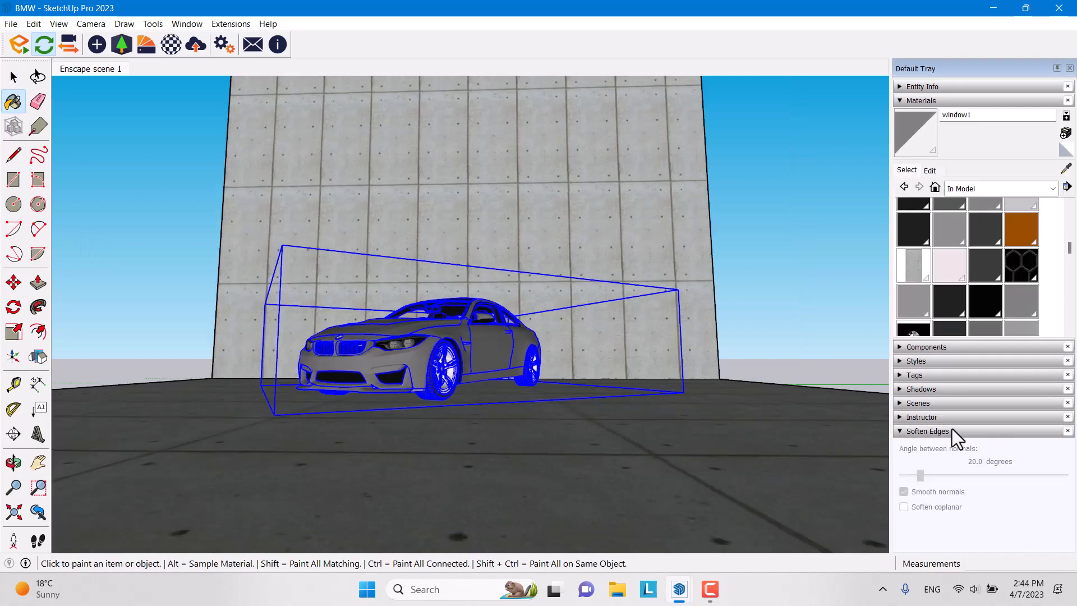
key("space")
double_click(475, 364)
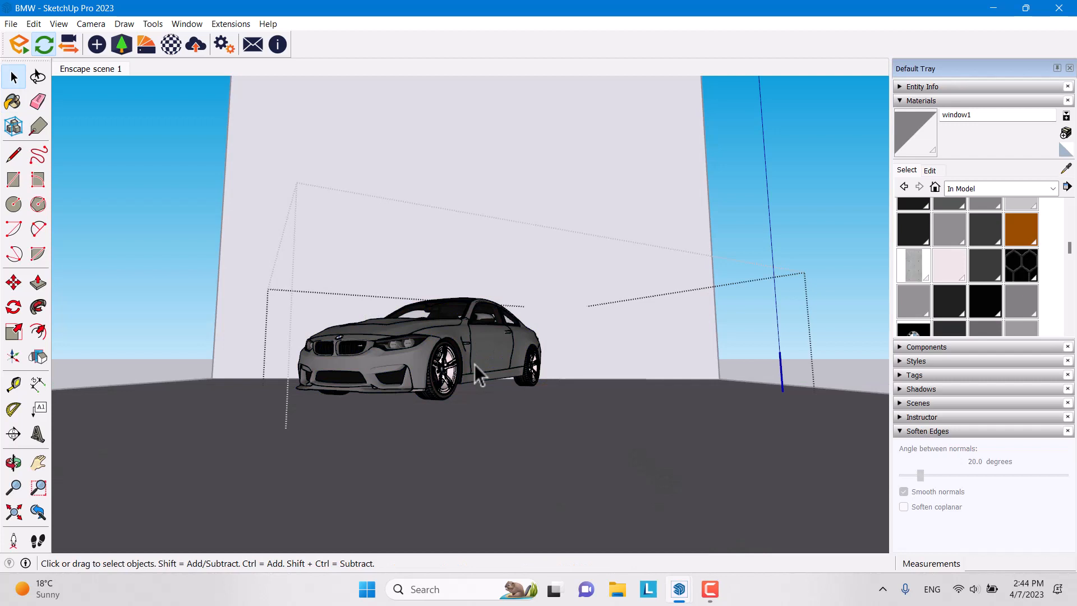
left_click(474, 364)
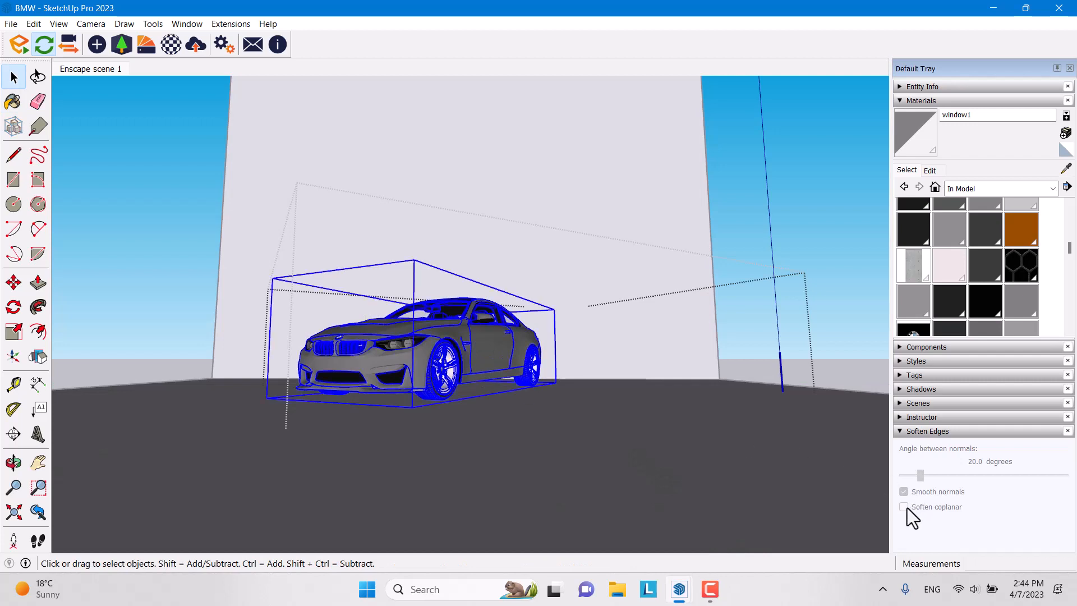
double_click(498, 361)
key("ctrl+a")
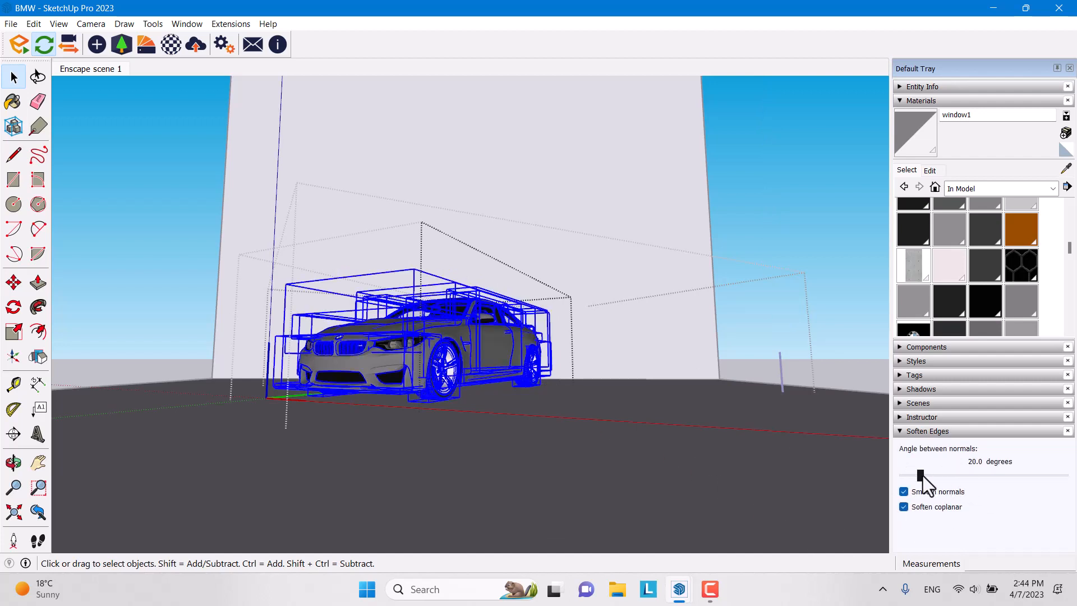
left_click_drag(921, 476, 1076, 490)
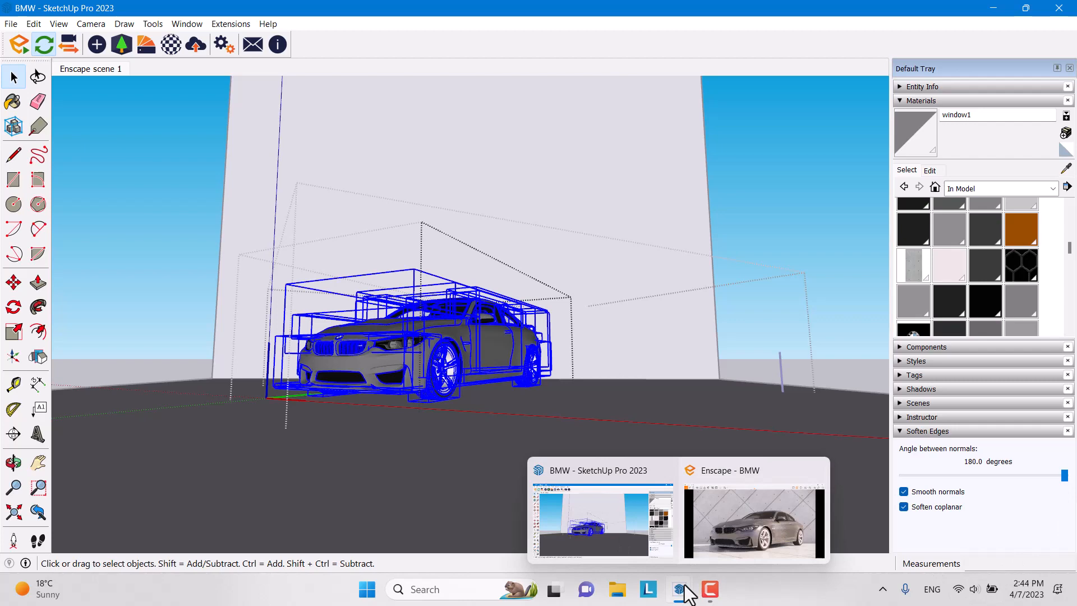
left_click(729, 517)
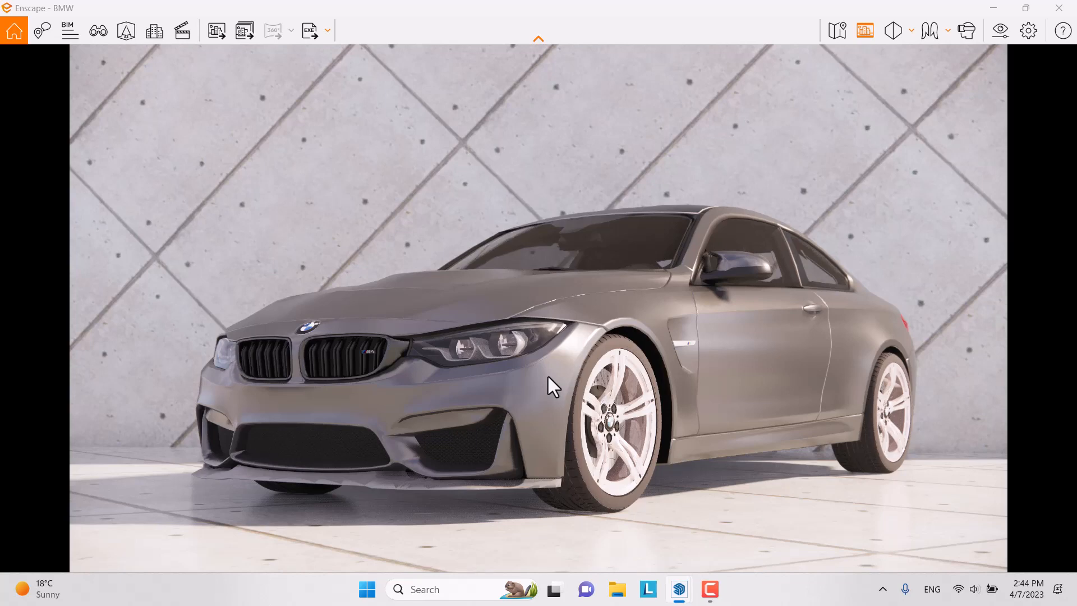
left_click(242, 31)
left_click(419, 41)
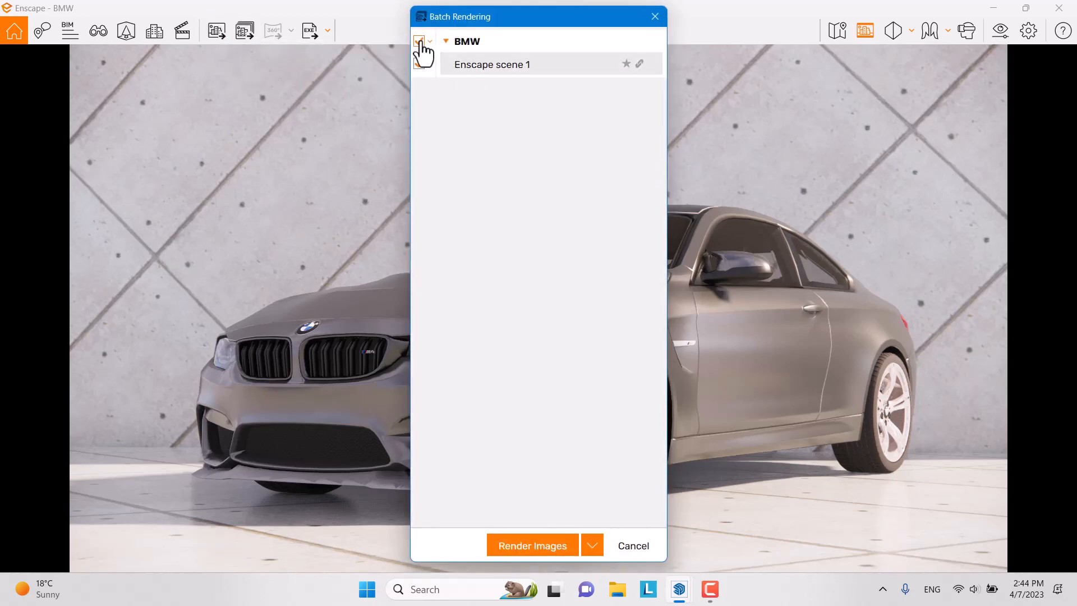
left_click(558, 546)
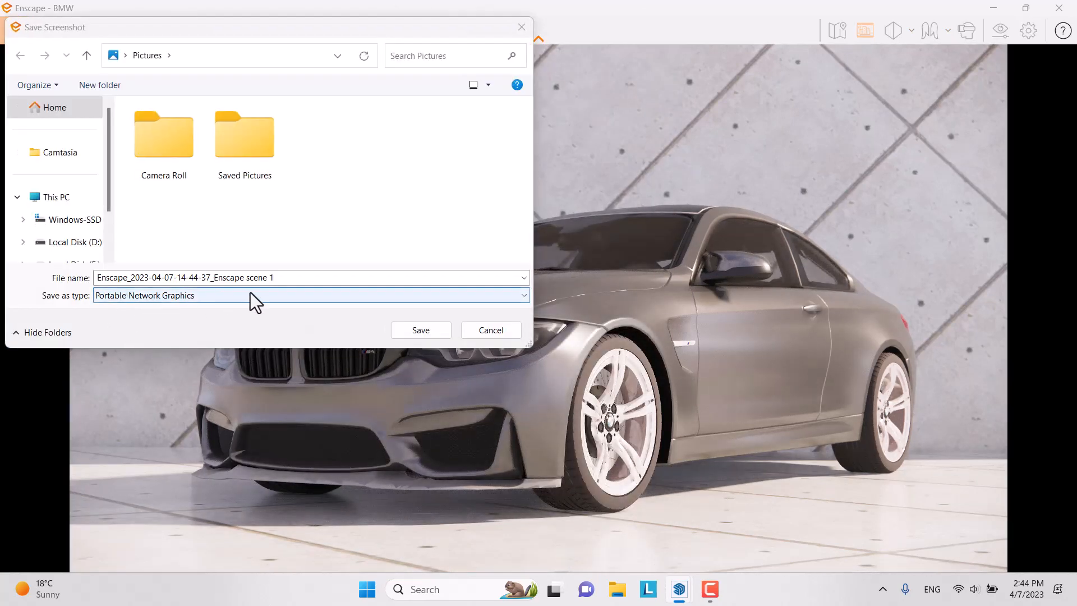
left_click(470, 331)
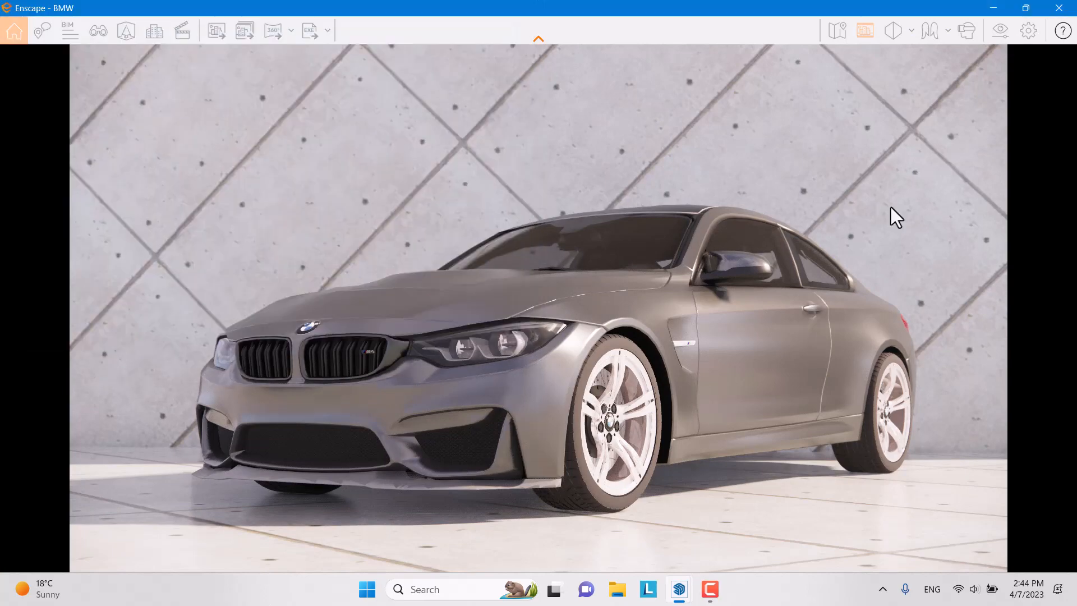
Step: Export the Enscape screenshot as 'BMW M4' PNG in Pictures, then open File Explorer
left_click(999, 31)
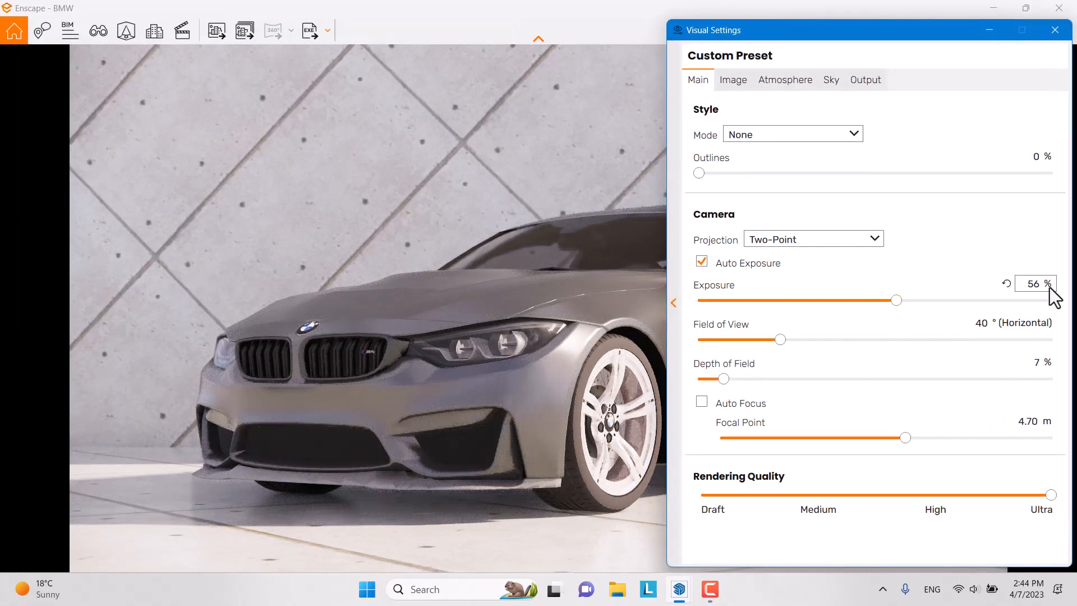
left_click(1054, 30)
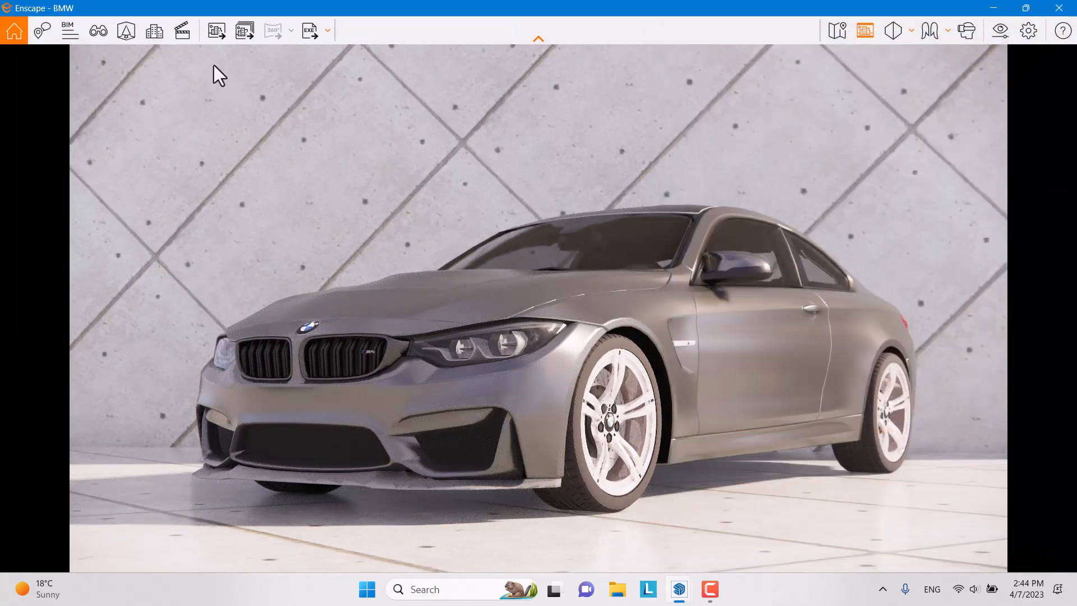
left_click(225, 30)
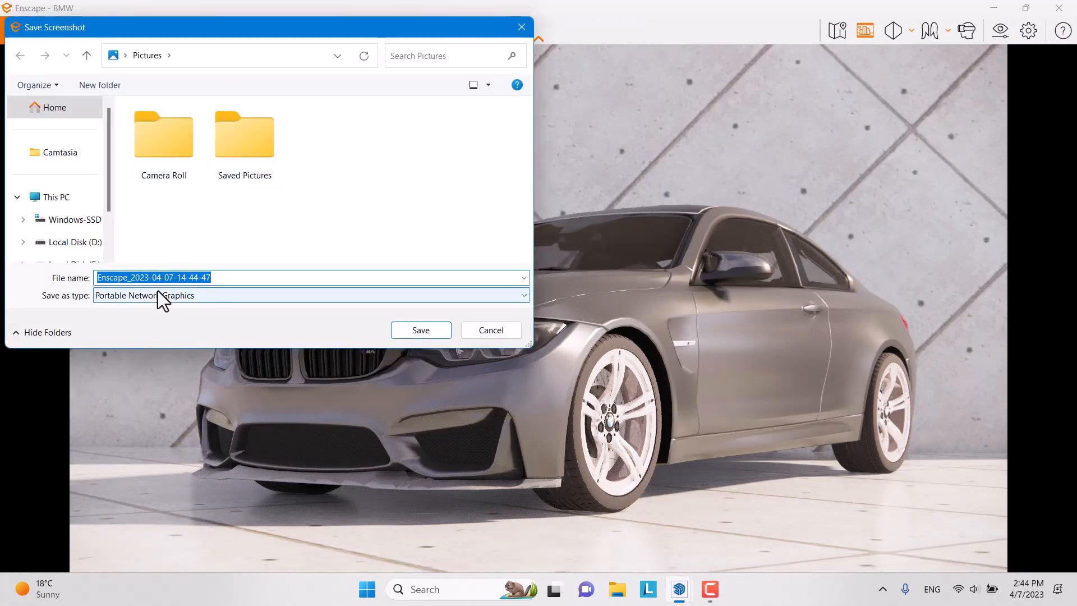
key("Caps_Lock")
type("bMW")
key("BackSpace")
key("BackSpace")
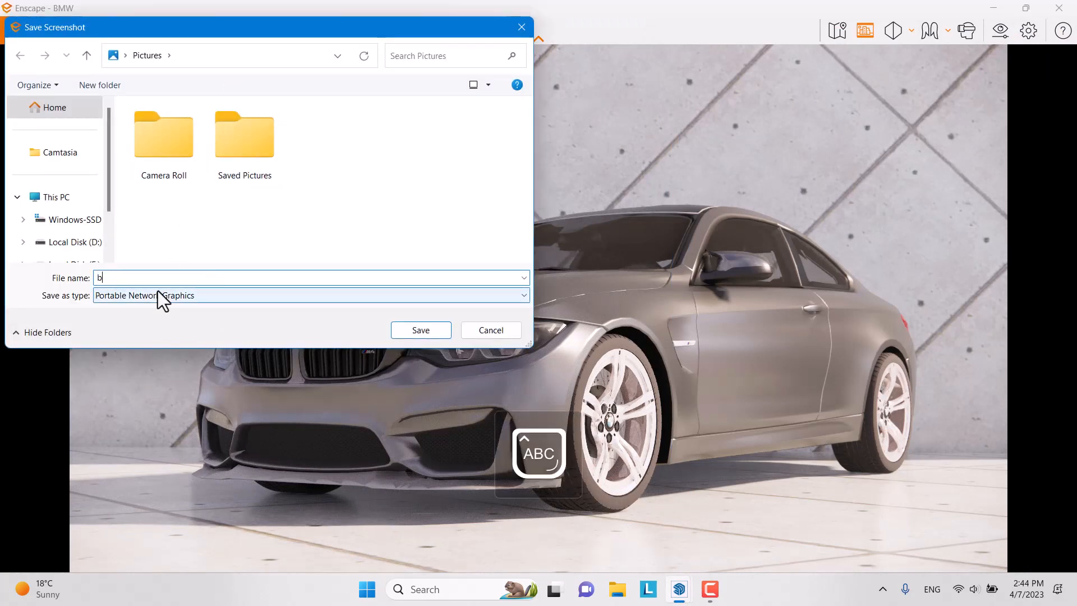
key("BackSpace")
type("BMW M4")
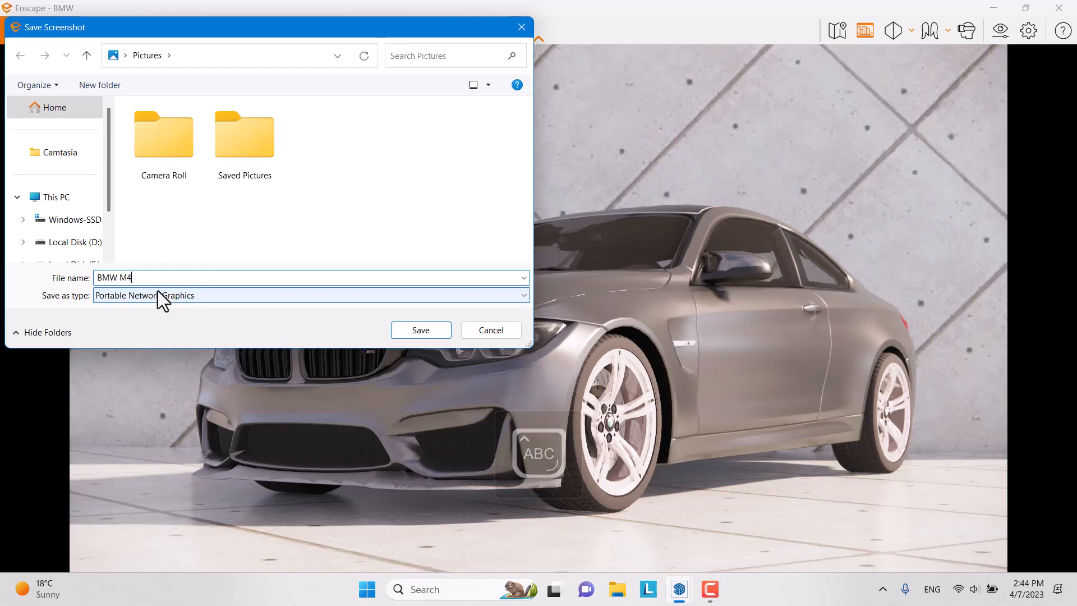
left_click(420, 331)
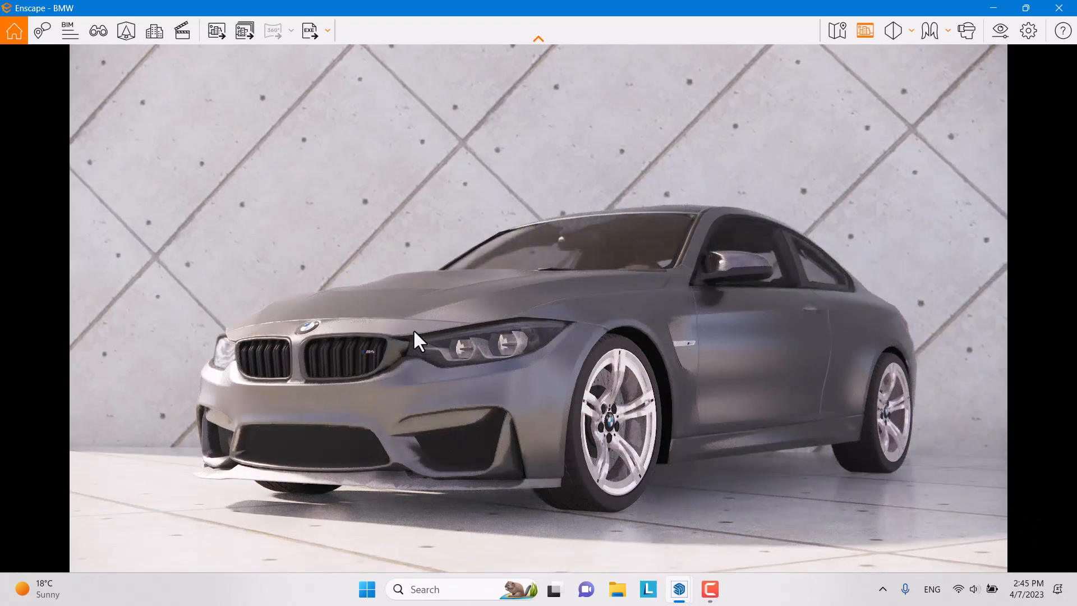
left_click(616, 590)
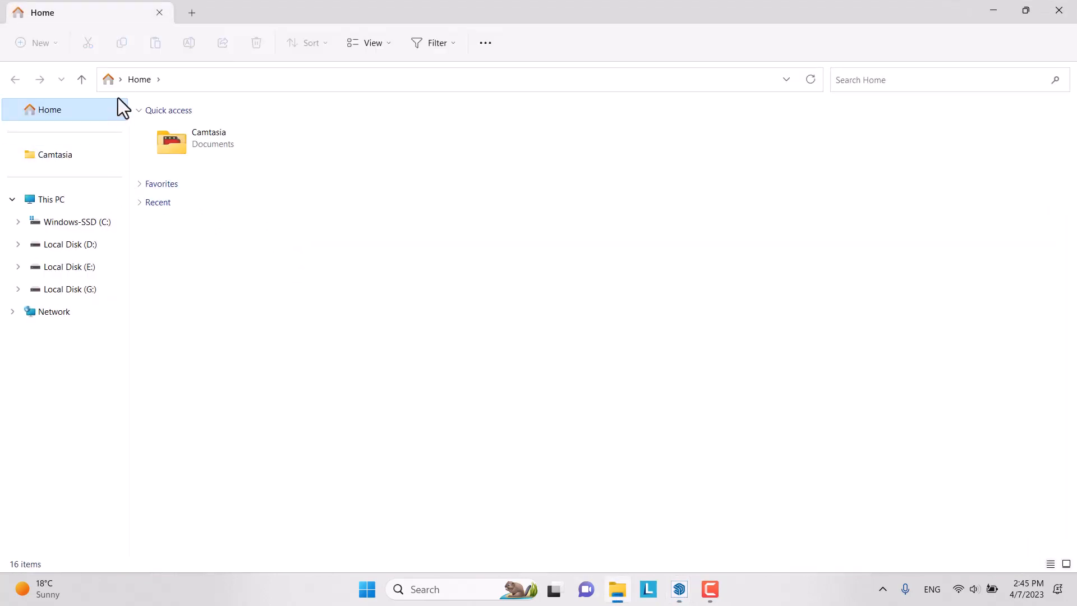
Step: Browse Explorer to Documents, then open BMW M4 from Pictures via Enscape's screenshot dialog
left_click(121, 79)
left_click(151, 161)
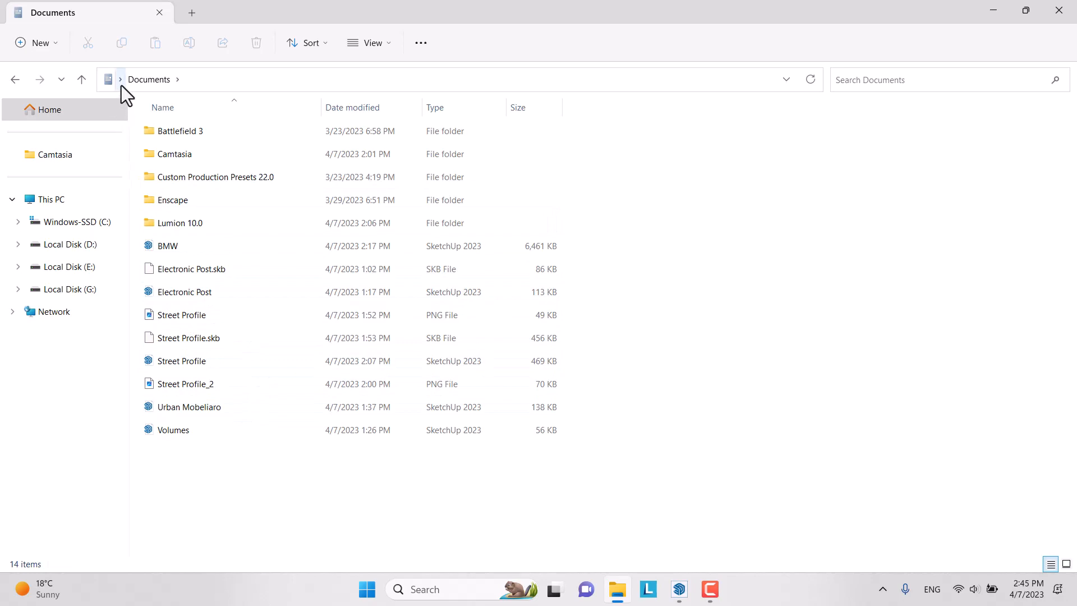
mouse_move(680, 587)
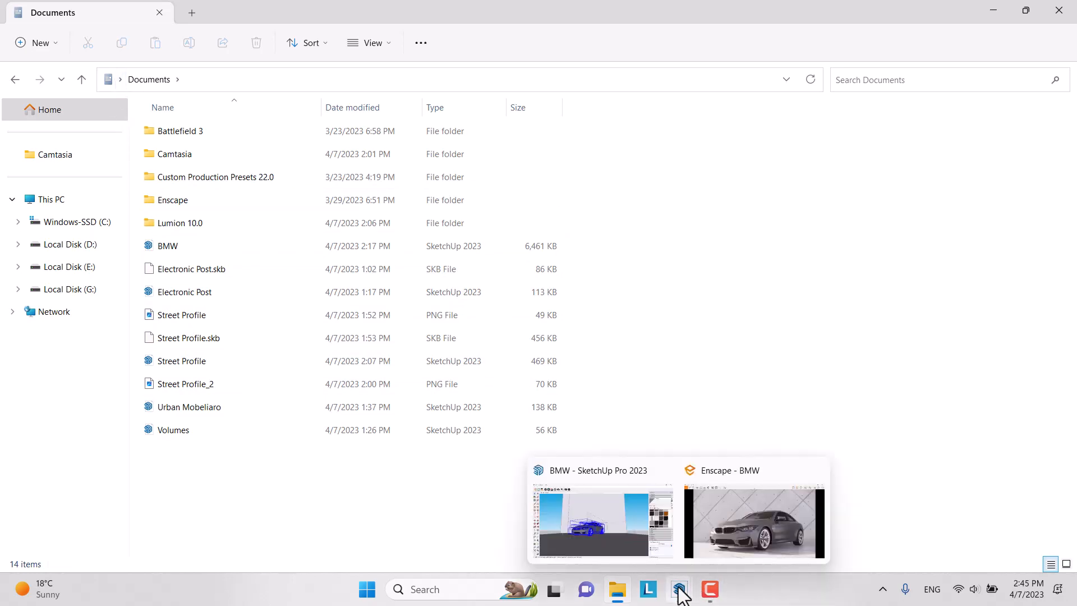
left_click(739, 517)
left_click(215, 32)
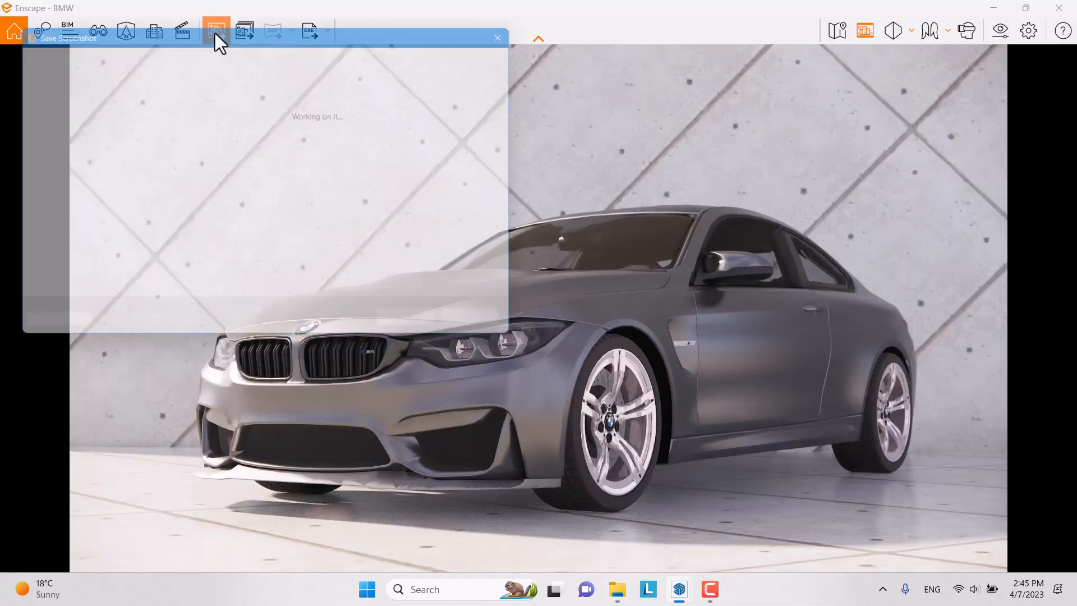
left_click(308, 158)
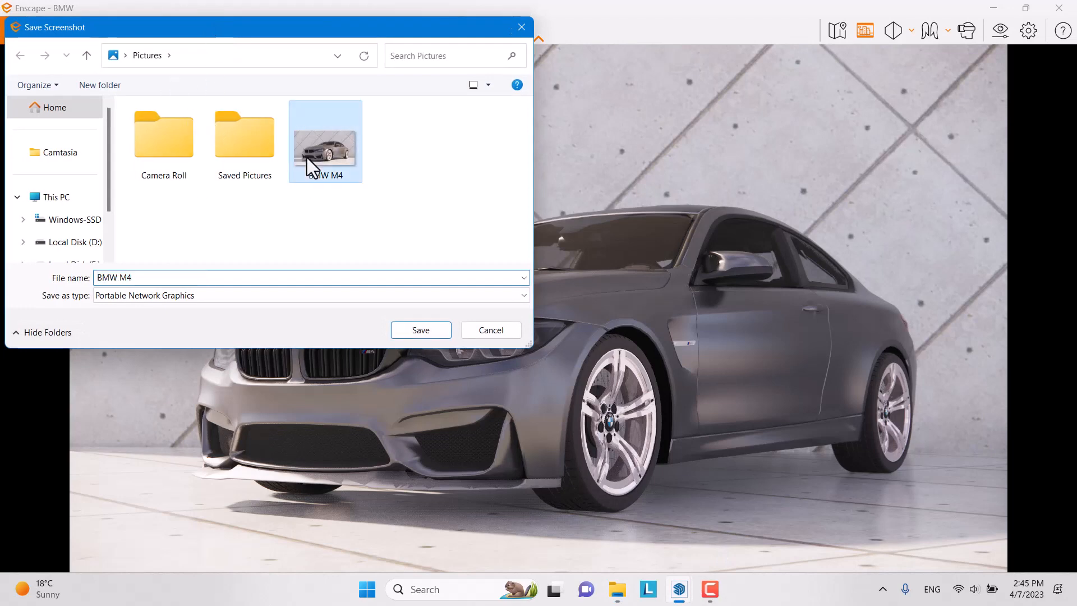
right_click(308, 158)
left_click(341, 189)
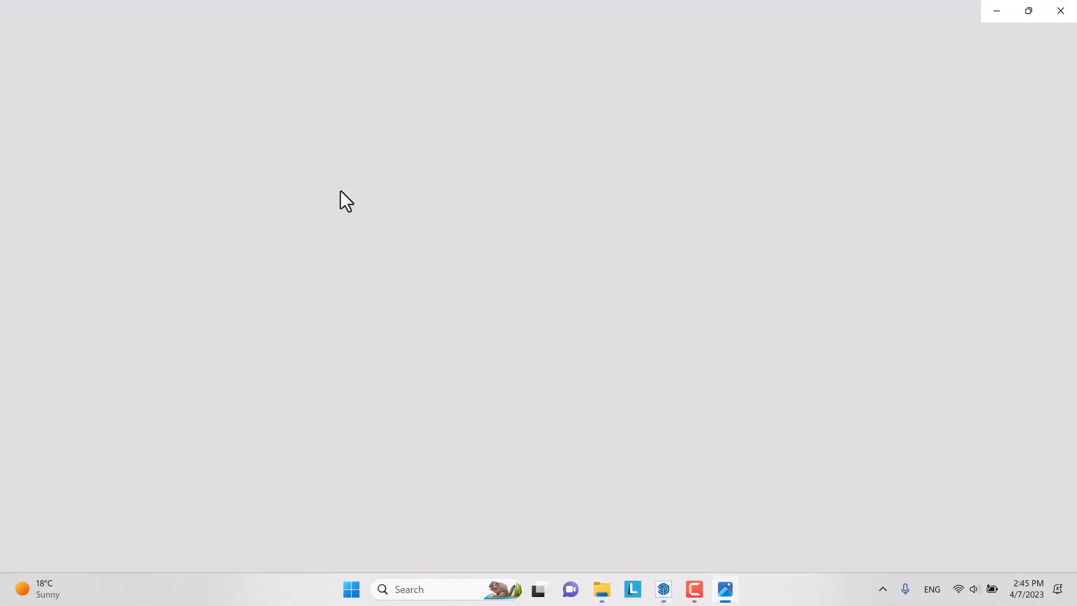
Step: Zoom into BMW M4.png in Photos and back out to the full fitted render
scroll(847, 365, "up", 5)
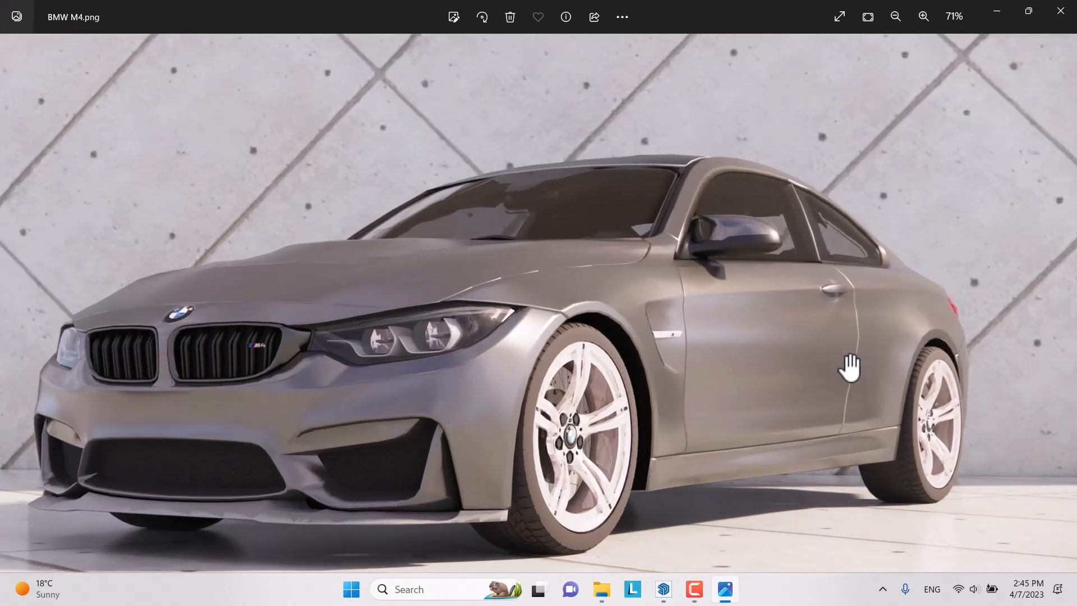
scroll(833, 224, "down", 5)
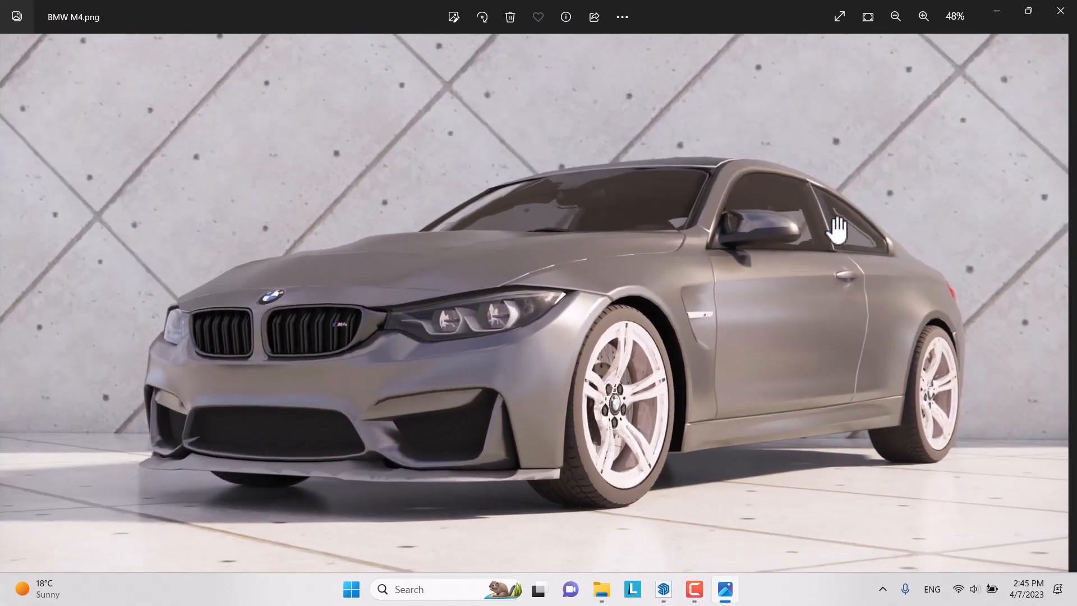
left_click(691, 589)
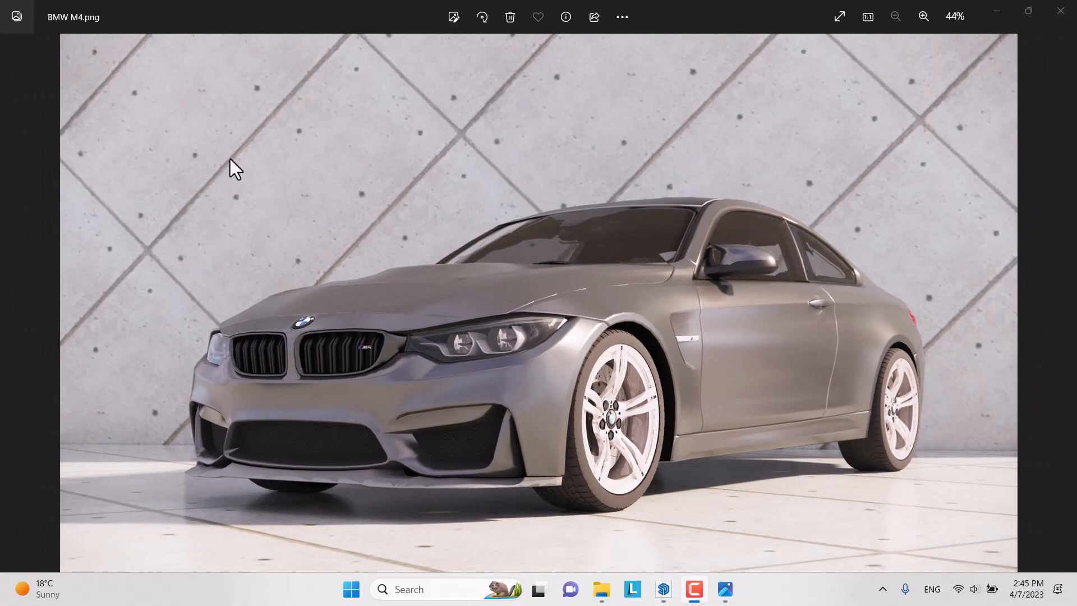